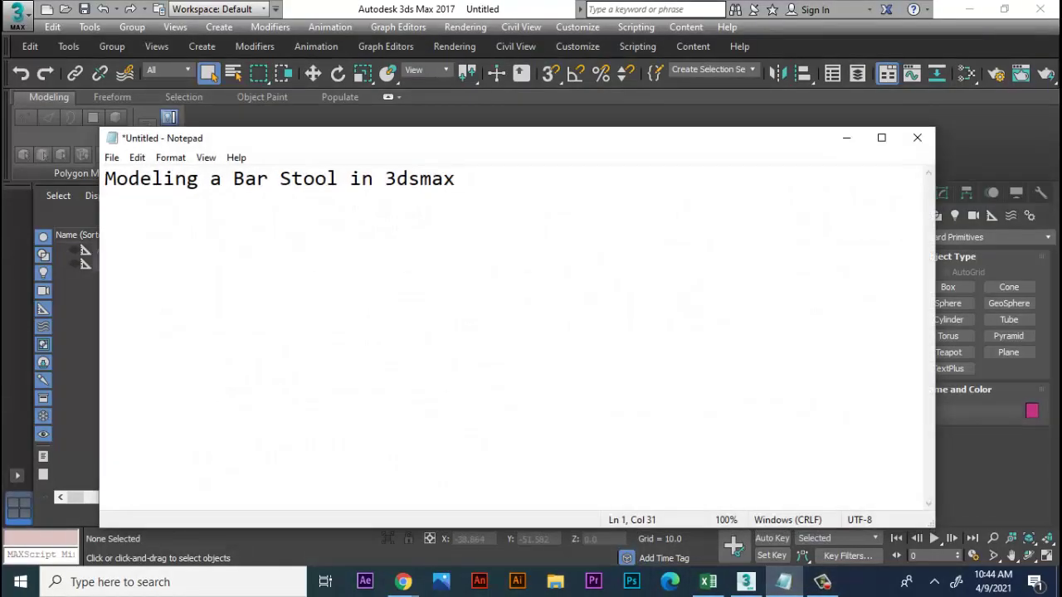
# Step: Highlight the full 'Modeling a Bar Stool in 3dsmax' title text in Notepad
pyautogui.hotkey('ctrl', 'shift', 'Left')
pyautogui.hotkey('ctrl', 'shift', 'Left')
pyautogui.hotkey('ctrl', 'shift', 'Left')
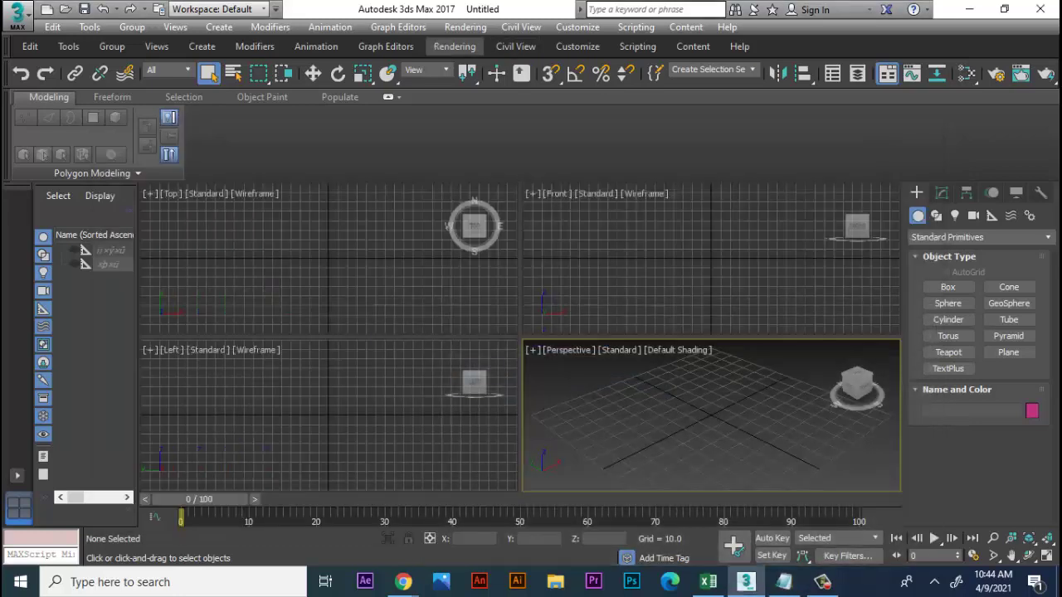
# Step: Open the reference photo w_1_0000094_albany-stylish-modern-bar-stool_600.jpeg in the image viewer
pyautogui.click(455, 46)
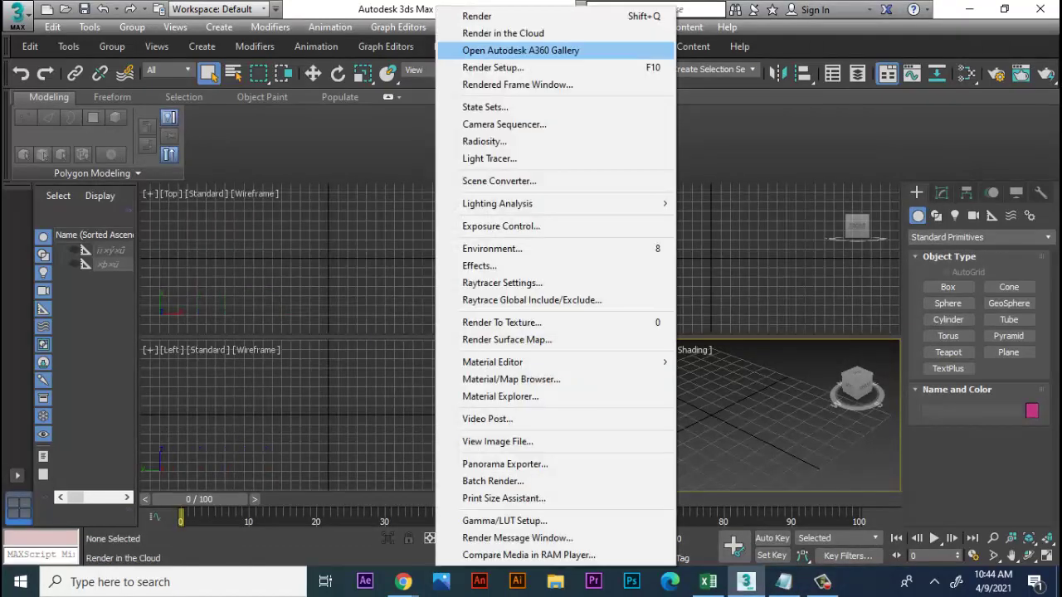
pyautogui.click(497, 441)
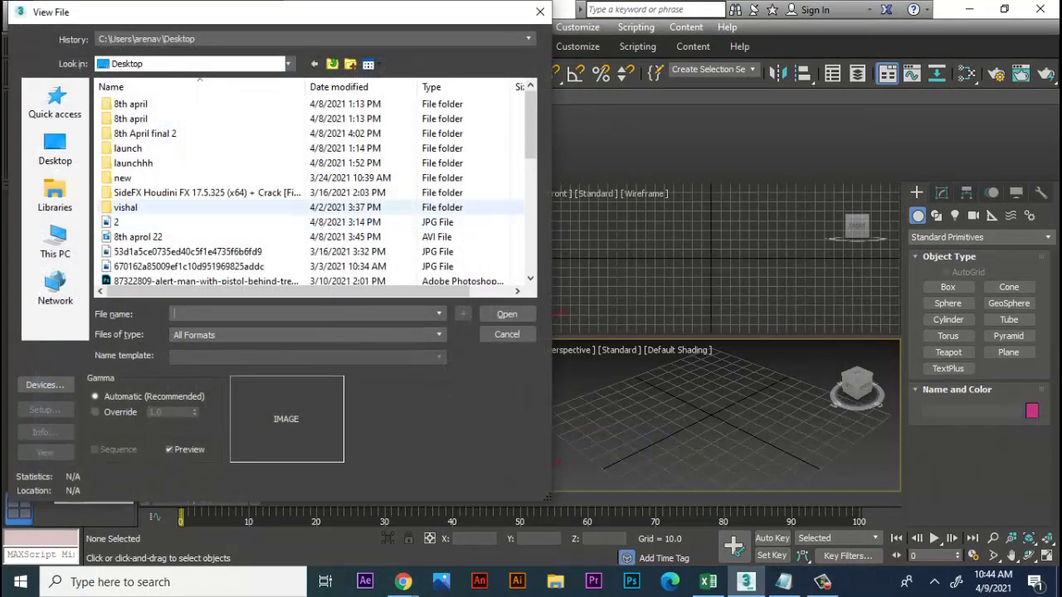
pyautogui.scroll(-10, 208, 207)
pyautogui.click(205, 266)
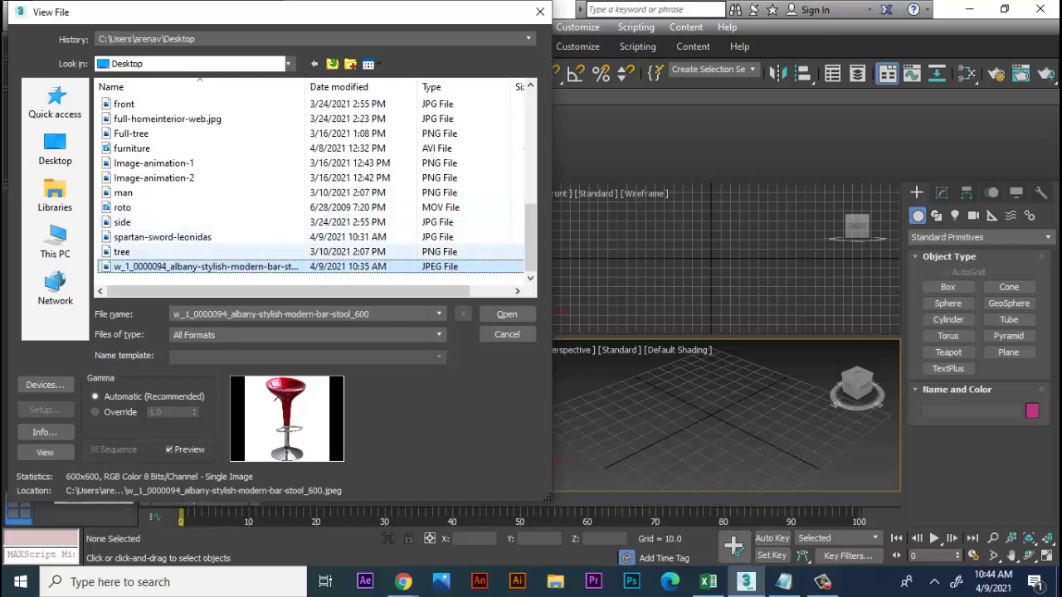
pyautogui.press('Return')
# Step: Move the photo viewer to the left, maximize Perspective, and shrink the viewer window
pyautogui.moveTo(497, 58)
pyautogui.mouseDown()
pyautogui.moveTo(5, 62)
pyautogui.moveTo(236, 66)
pyautogui.moveTo(183, 73)
pyautogui.mouseUp()
pyautogui.hotkey('alt', 'w')
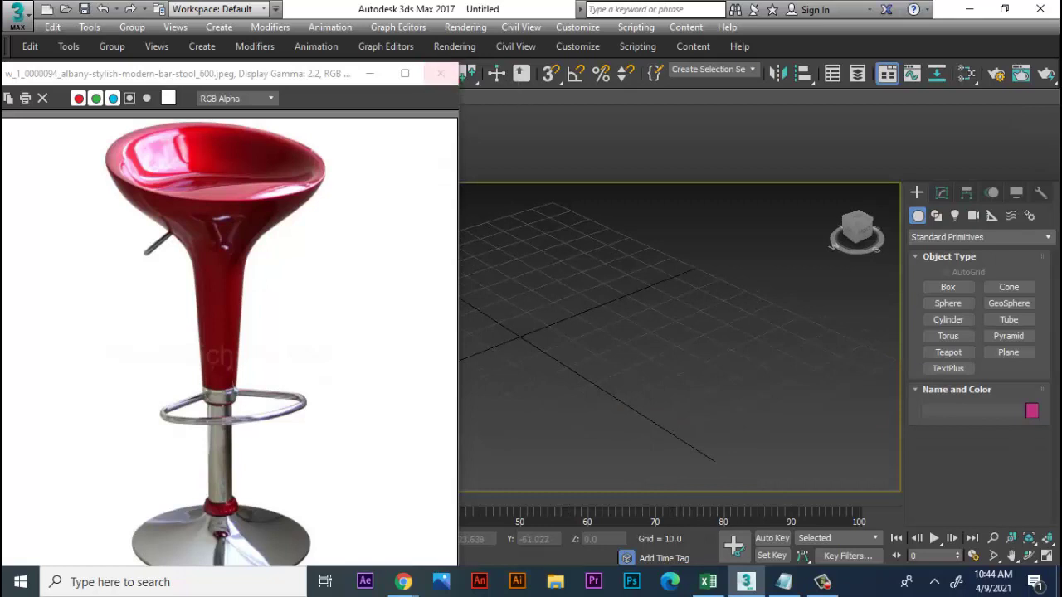
pyautogui.moveTo(166, 73); pyautogui.dragTo(98, 102)
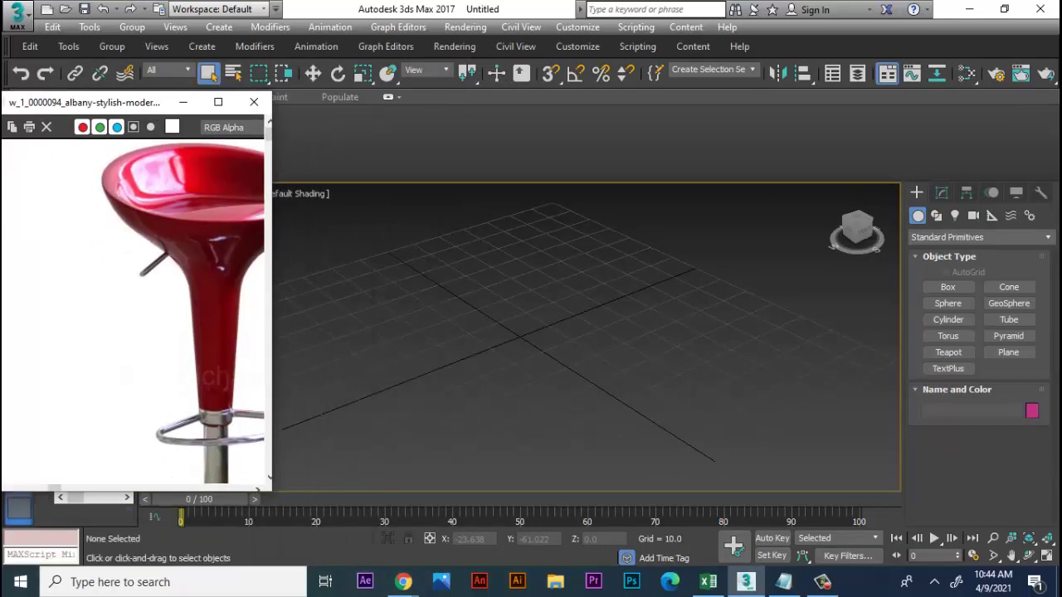
# Step: Create a sphere of radius about 21.6 at the grid centre and raise it along Z
pyautogui.click(947, 302)
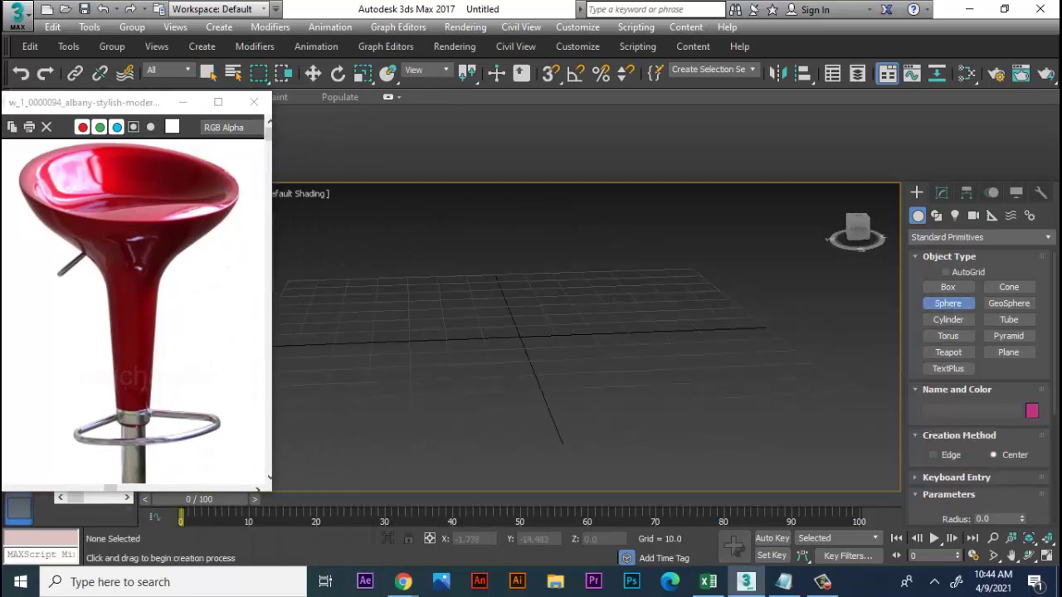
pyautogui.moveTo(518, 328); pyautogui.dragTo(595, 329)
pyautogui.press('w')
pyautogui.press('F4')
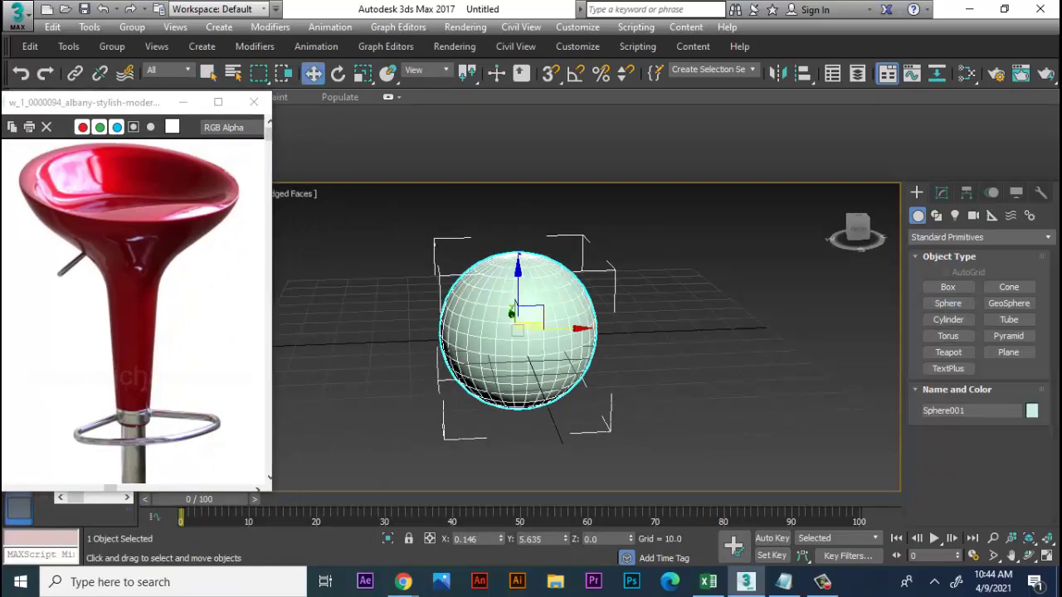
pyautogui.moveTo(518, 290); pyautogui.dragTo(518, 137)
pyautogui.hotkey('alt', 'w')
pyautogui.hotkey('alt', 'w')
# Step: Set the sphere's segment count to 36
pyautogui.scroll(2, 554, 302)
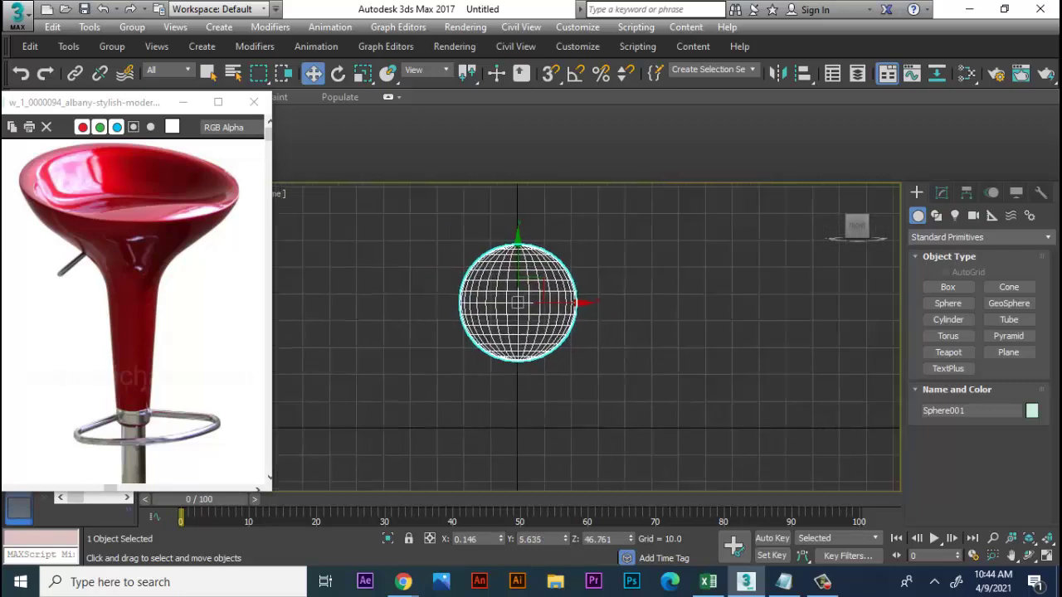
pyautogui.scroll(2, 554, 303)
pyautogui.scroll(2, 554, 303)
pyautogui.click(941, 192)
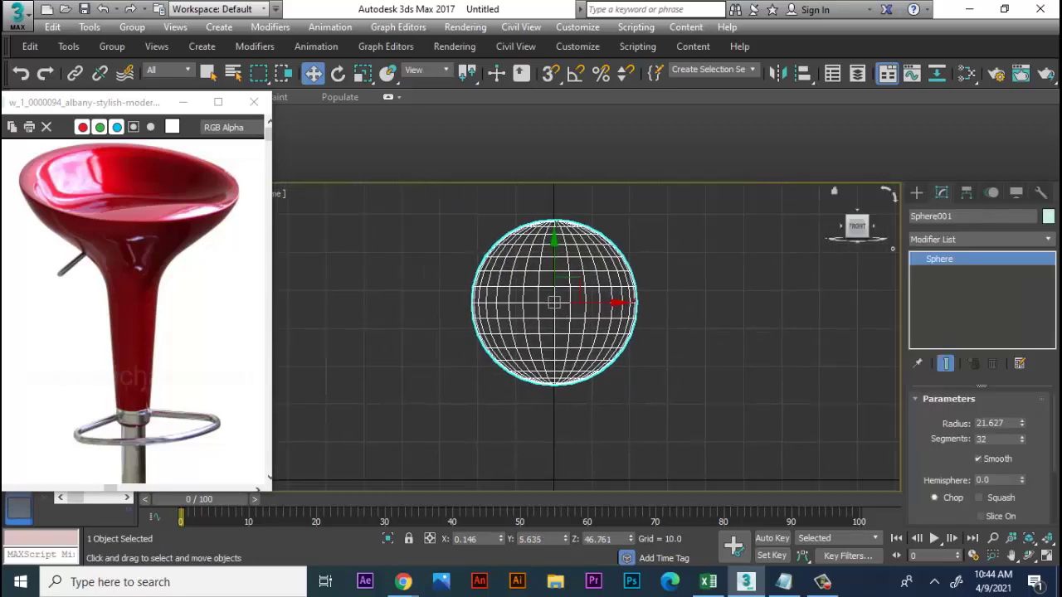
pyautogui.click(1022, 435)
pyautogui.click(1022, 435)
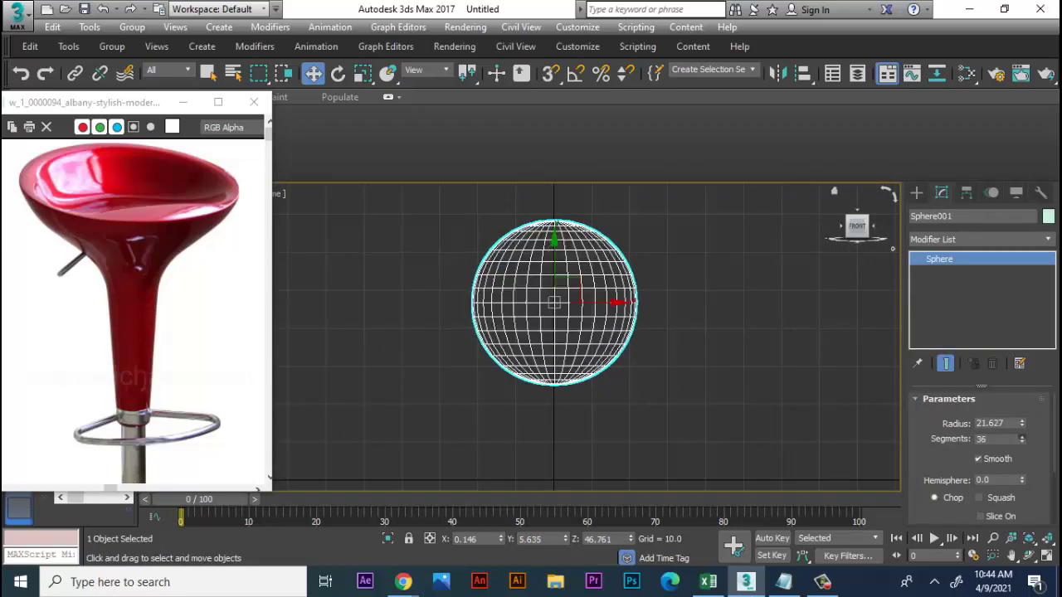
# Step: Add a Slice modifier to the sphere
pyautogui.scroll(2, 645, 338)
pyautogui.scroll(2, 644, 338)
pyautogui.moveTo(580, 332); pyautogui.dragTo(586, 340, button='middle')
pyautogui.scroll(-1, 587, 336)
pyautogui.scroll(-2, 587, 337)
pyautogui.click(979, 239)
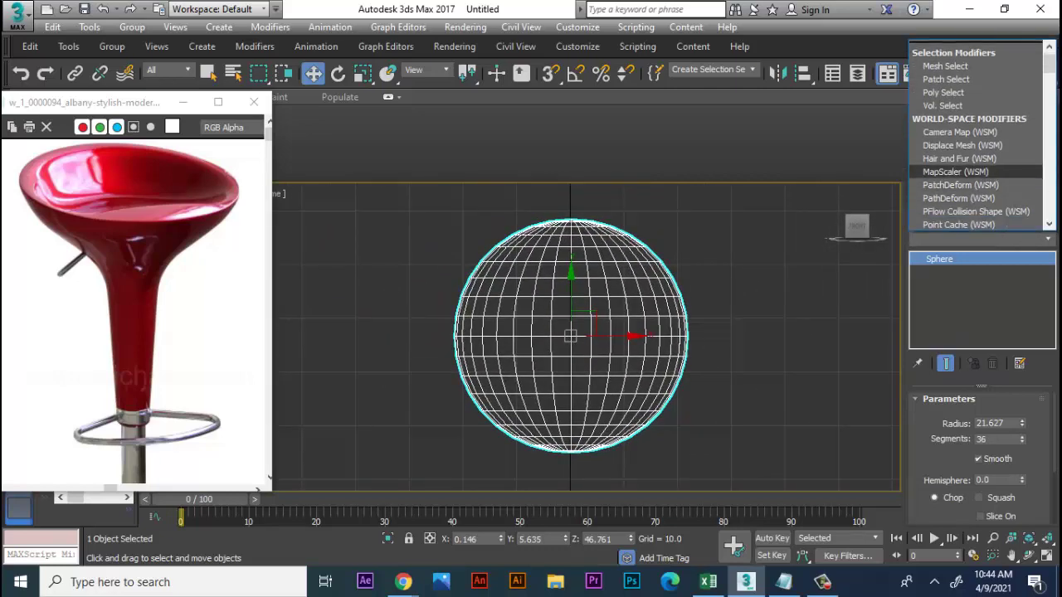
pyautogui.write('sl')
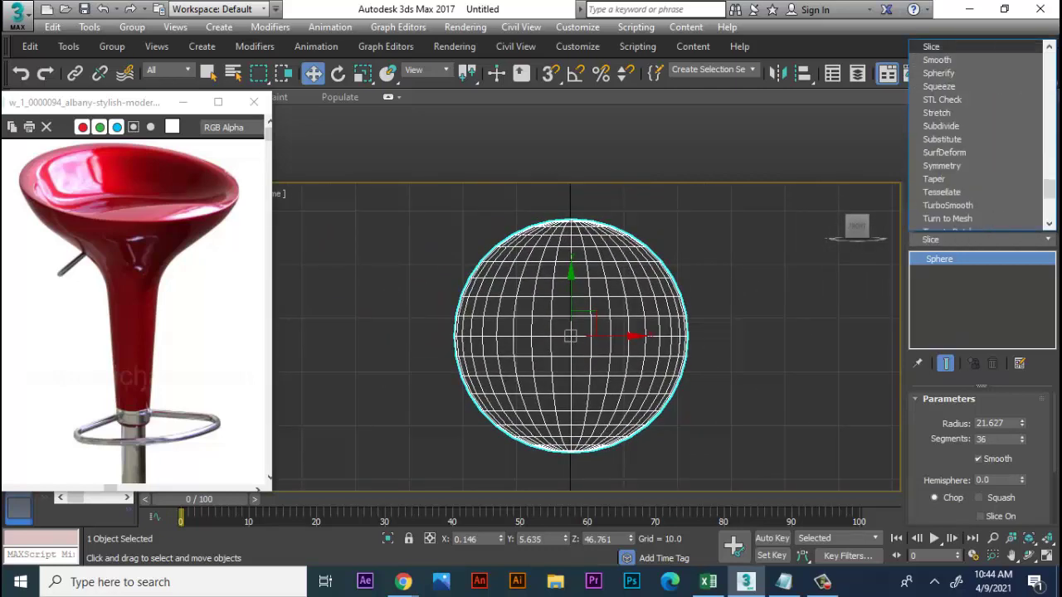
pyautogui.press('Return')
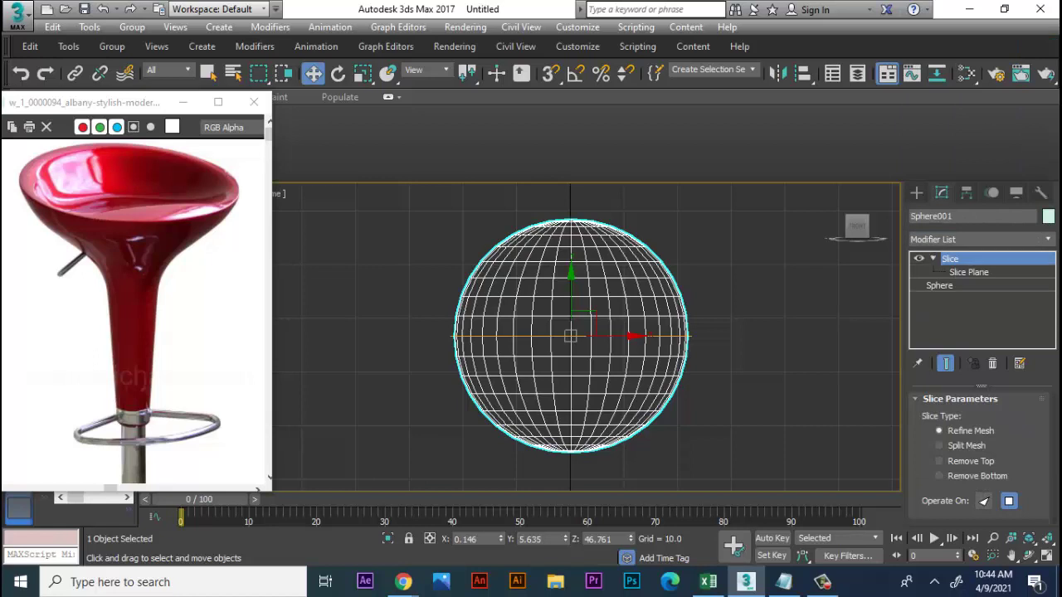
# Step: Set the slice plane to Remove Top, then raise and tilt it across the sphere
pyautogui.click(968, 272)
pyautogui.click(939, 461)
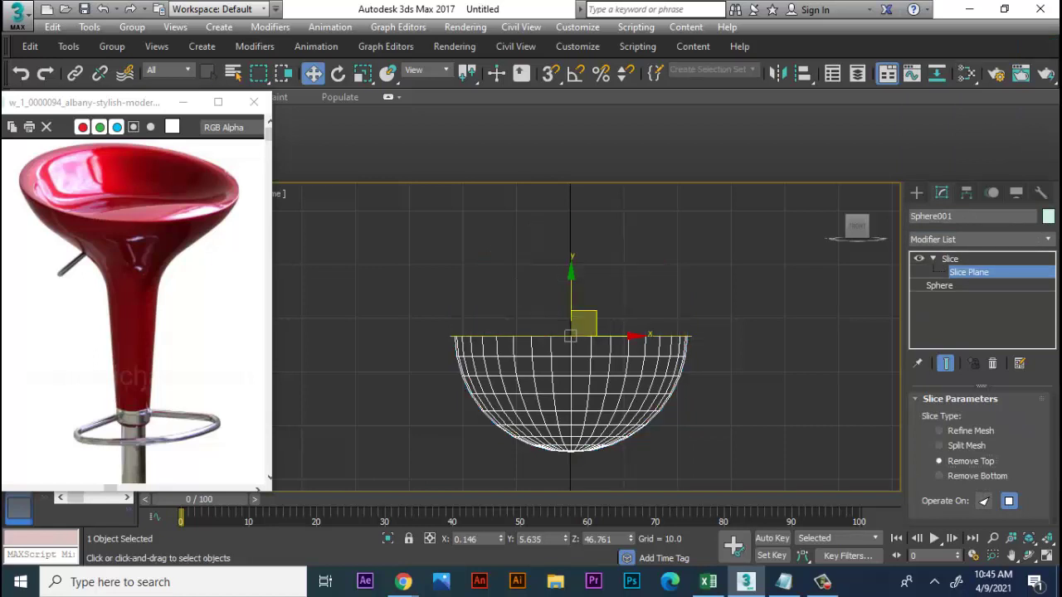
pyautogui.moveTo(583, 325); pyautogui.dragTo(583, 262)
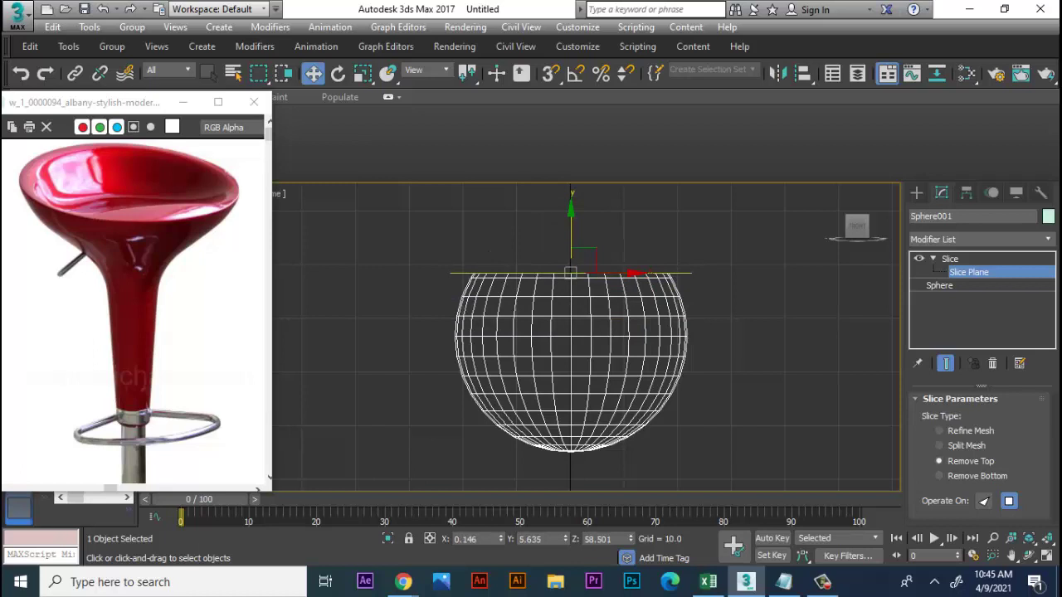
pyautogui.press('e')
pyautogui.moveTo(573, 348); pyautogui.dragTo(514, 351)
# Step: Fine-tune the slice plane's position and angle to leave an angled bowl
pyautogui.press('w')
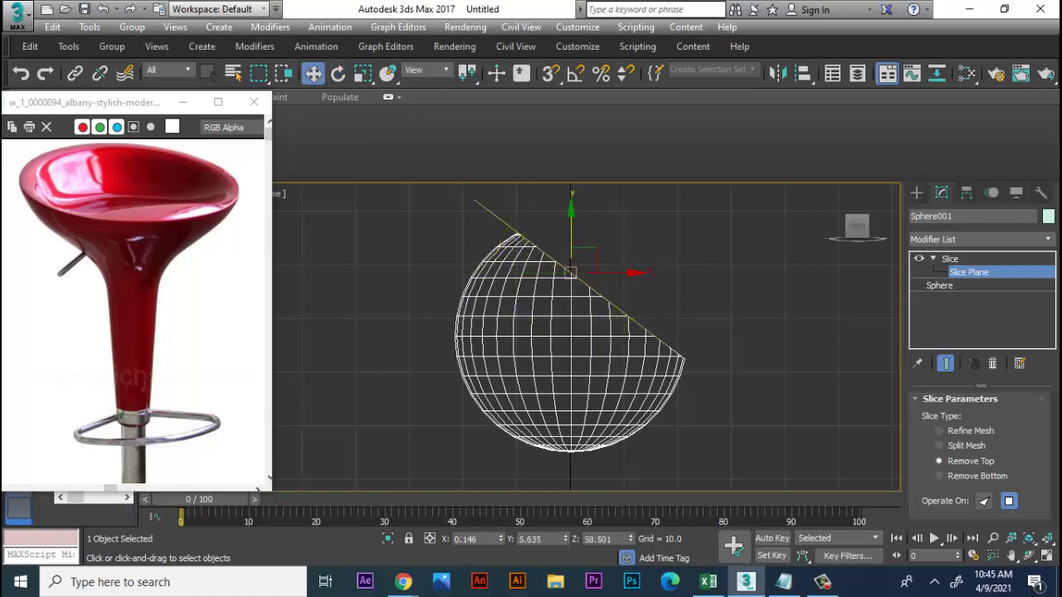
pyautogui.moveTo(570, 229); pyautogui.dragTo(570, 240)
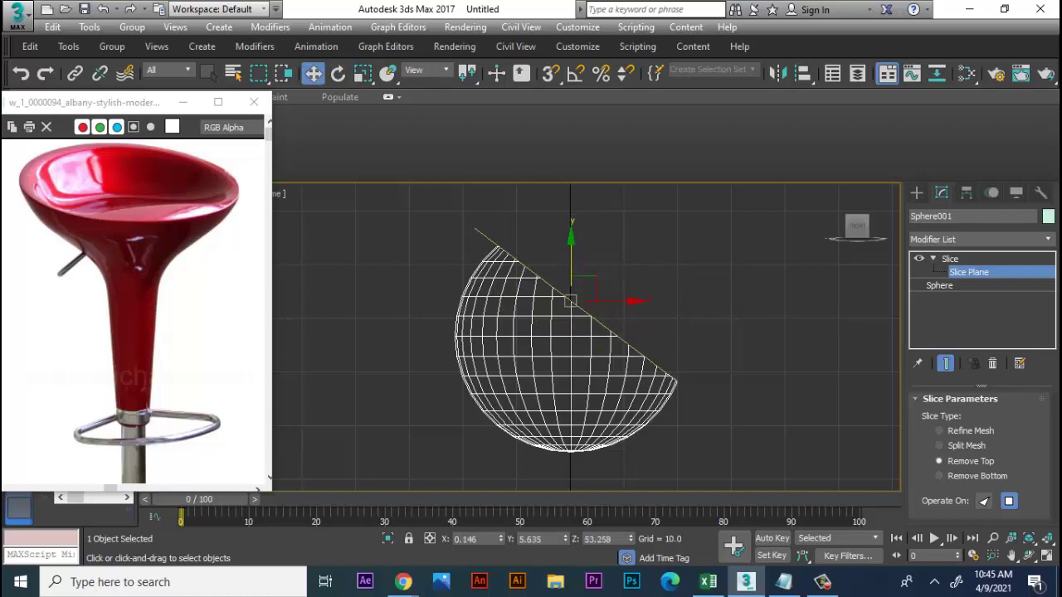
pyautogui.moveTo(583, 288); pyautogui.dragTo(593, 308)
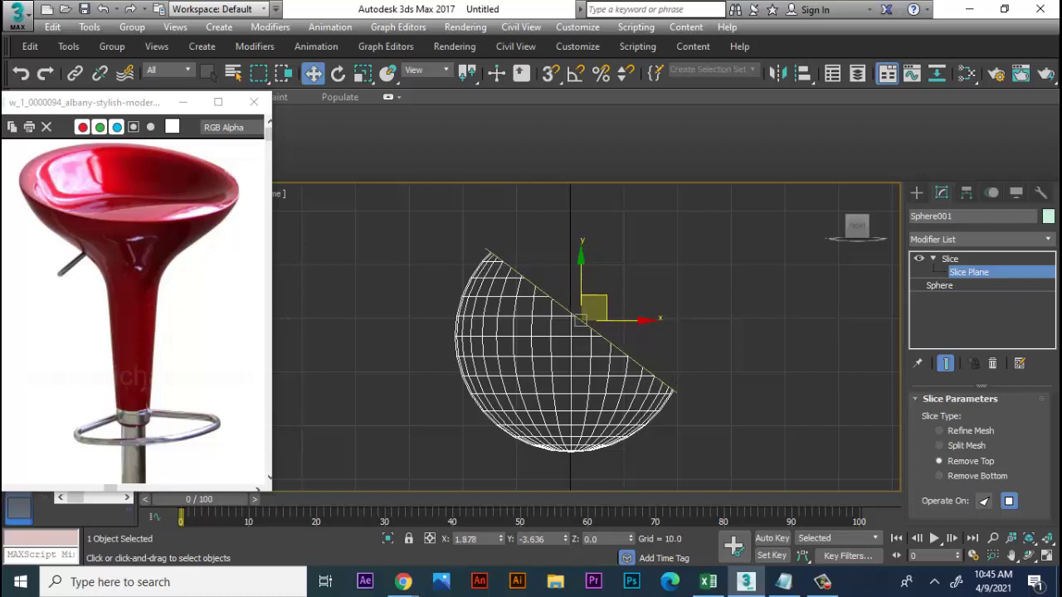
pyautogui.press('e')
pyautogui.moveTo(537, 277); pyautogui.dragTo(531, 289)
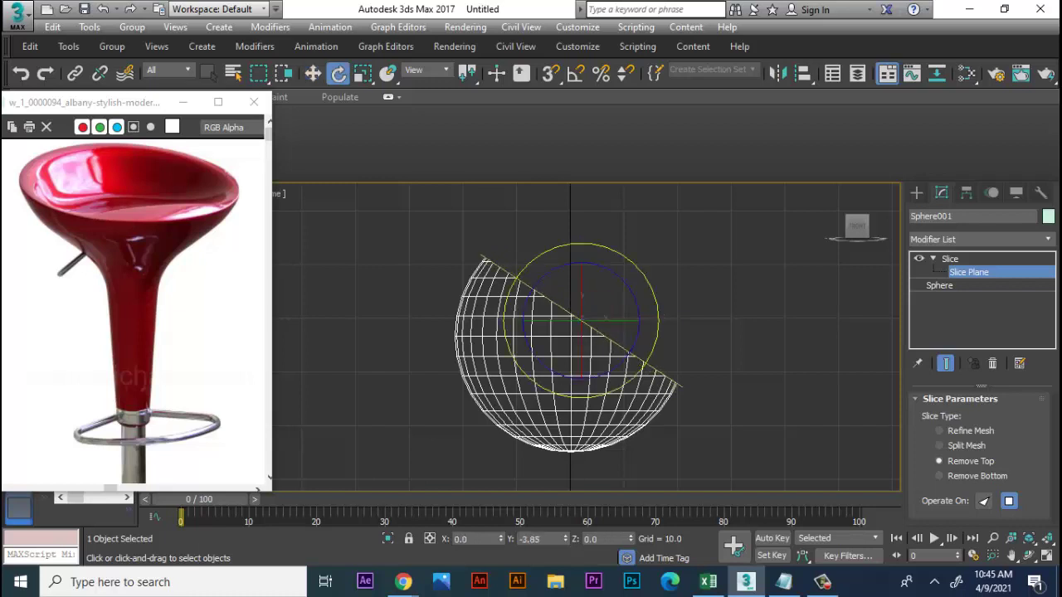
pyautogui.press('w')
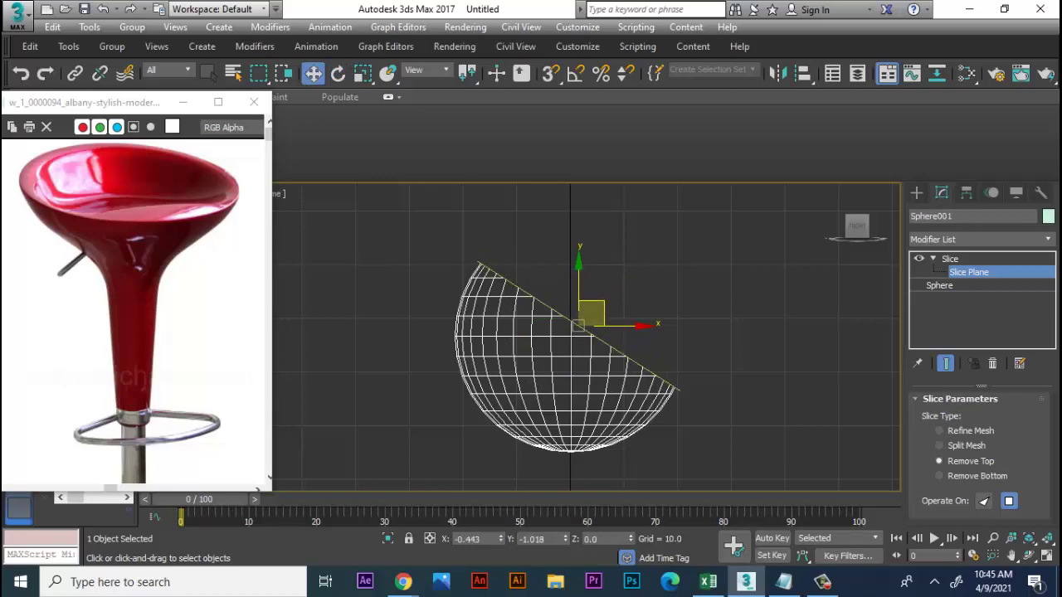
pyautogui.moveTo(591, 312); pyautogui.dragTo(589, 314)
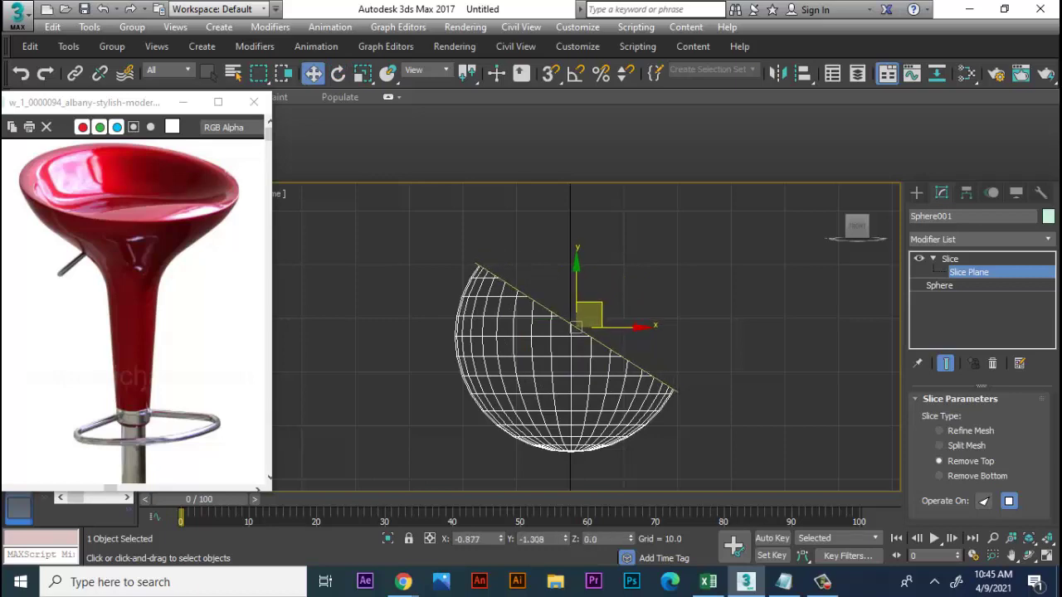
pyautogui.hotkey('alt', 'w')
pyautogui.hotkey('alt', 'w')
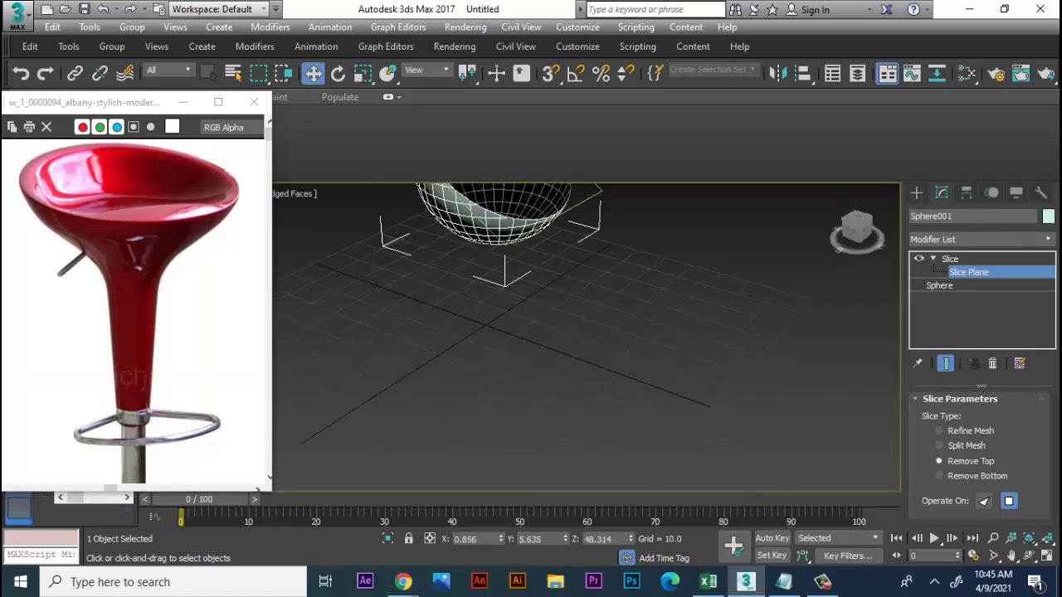
# Step: Convert the sliced sphere to an Editable Poly
pyautogui.scroll(3, 589, 440)
pyautogui.rightClick(436, 236)
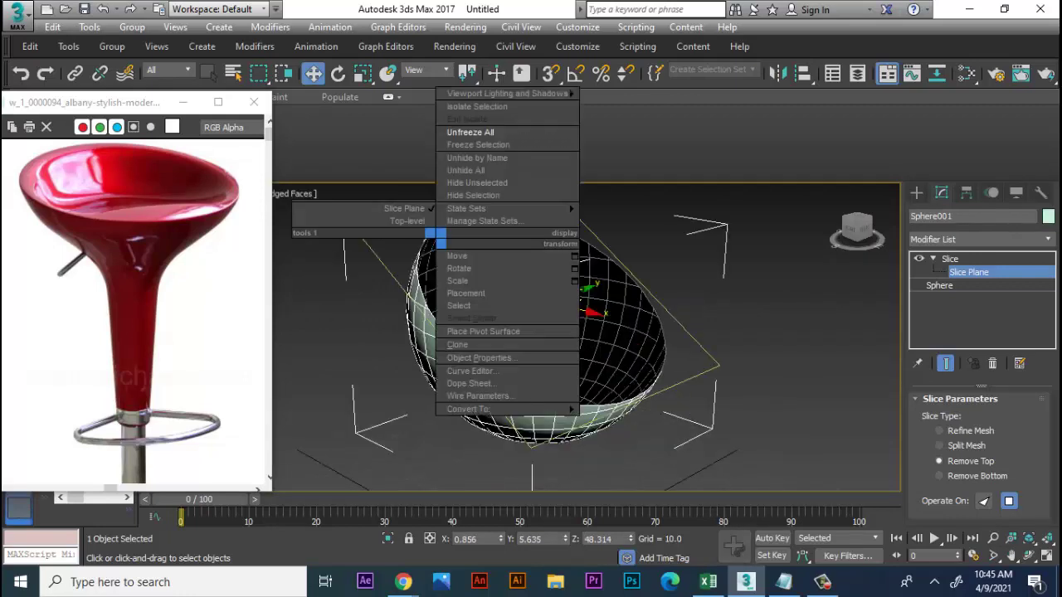
pyautogui.click(638, 421)
# Step: Select the bowl's open rim and close it with a cap polygon
pyautogui.keyDown('alt'); pyautogui.moveTo(581, 373); pyautogui.dragTo(606, 365, button='middle'); pyautogui.keyUp('alt')
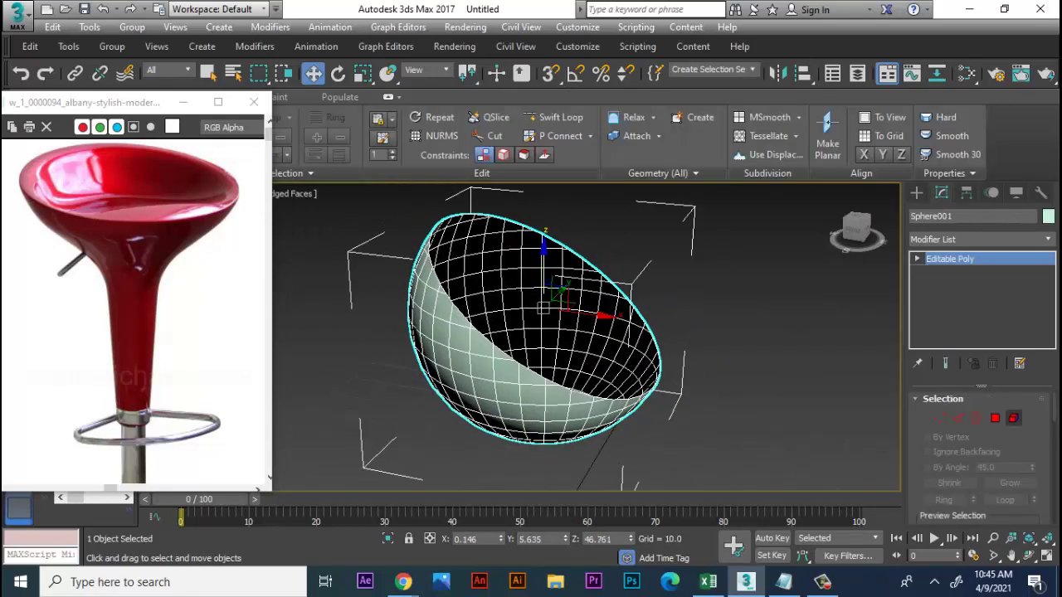
pyautogui.click(581, 427)
pyautogui.rightClick(543, 371)
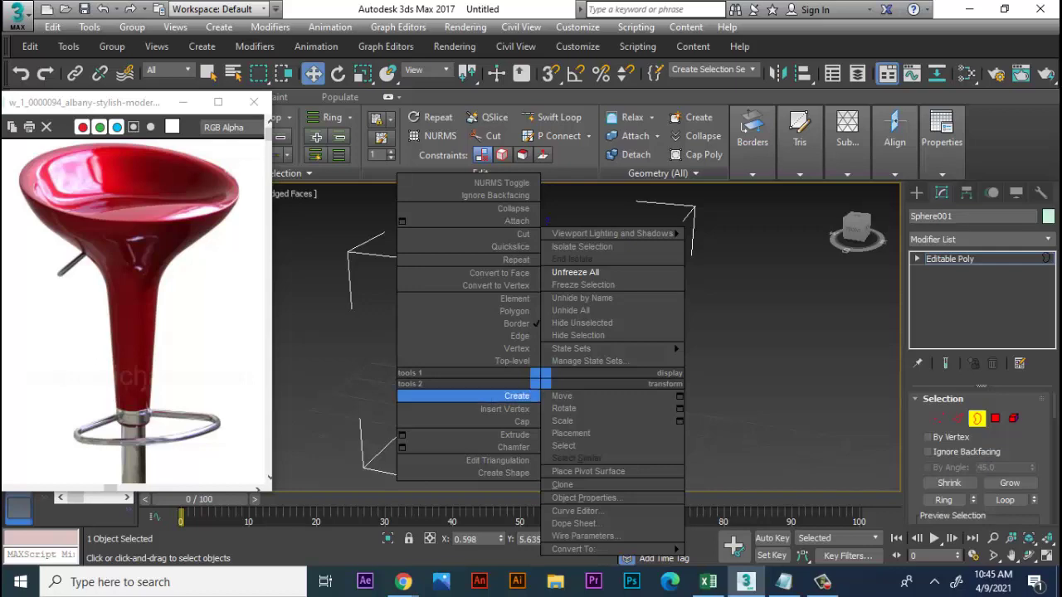
pyautogui.click(469, 422)
# Step: Bevel the cap polygon inward to form a hollow
pyautogui.keyDown('alt'); pyautogui.moveTo(581, 374); pyautogui.dragTo(606, 365, button='middle'); pyautogui.keyUp('alt')
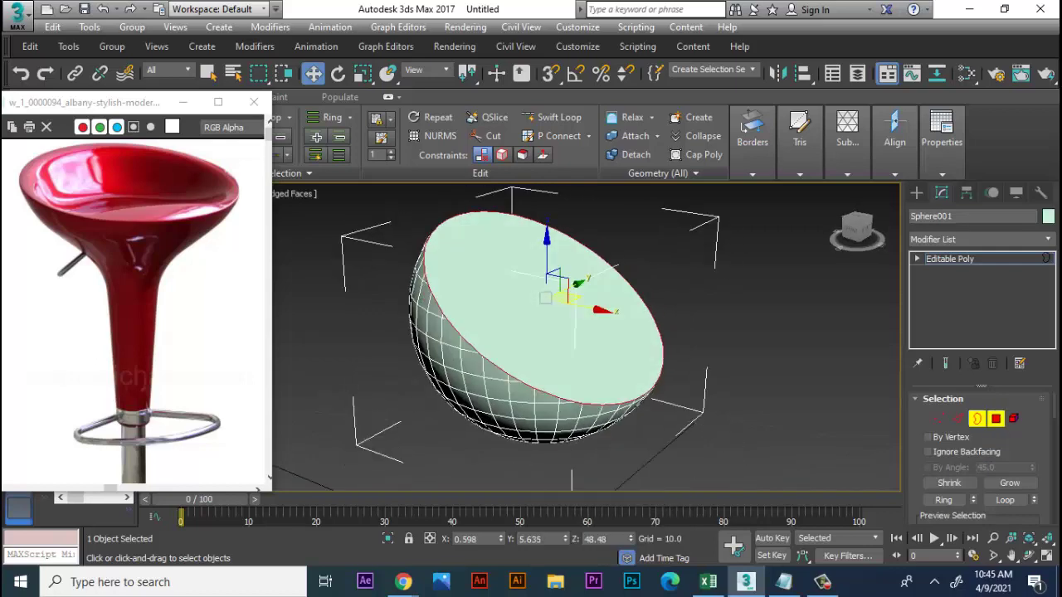
pyautogui.press('4')
pyautogui.scroll(-5, 979, 456)
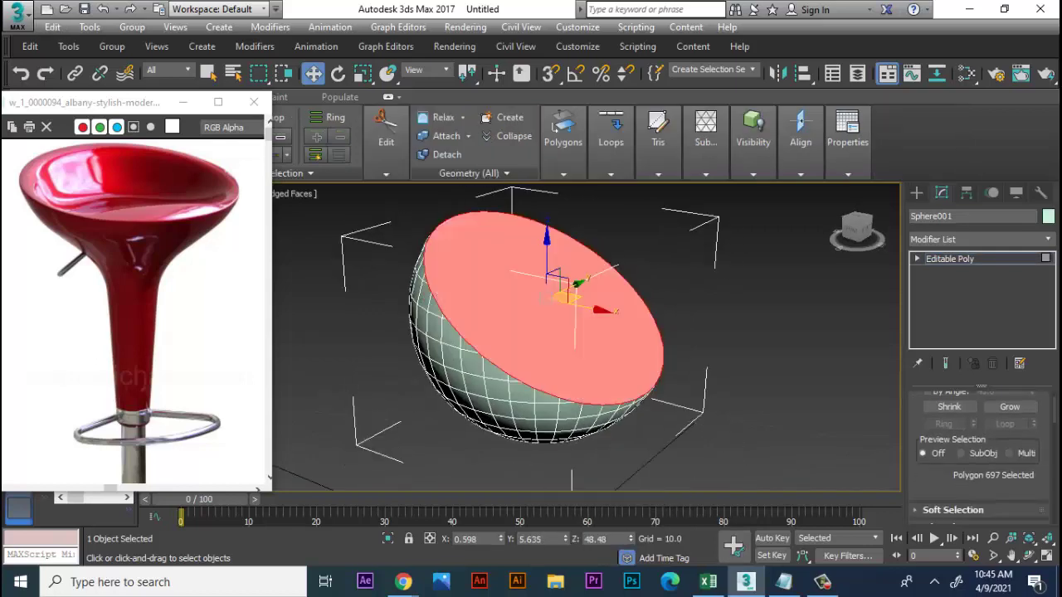
pyautogui.scroll(-5, 978, 456)
pyautogui.click(970, 448)
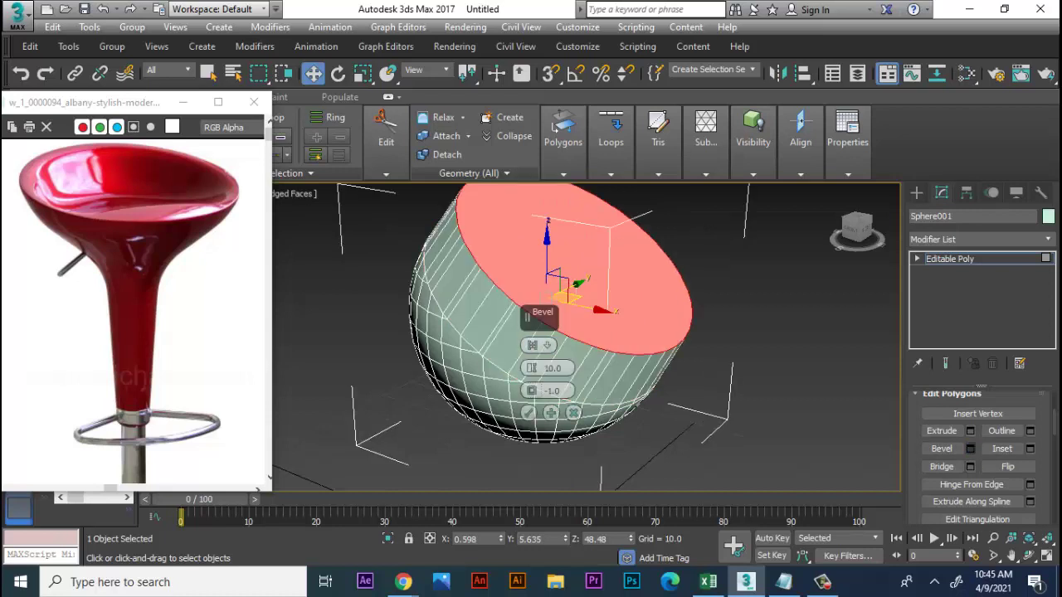
pyautogui.moveTo(532, 368); pyautogui.dragTo(531, 406)
pyautogui.moveTo(532, 367); pyautogui.dragTo(531, 407)
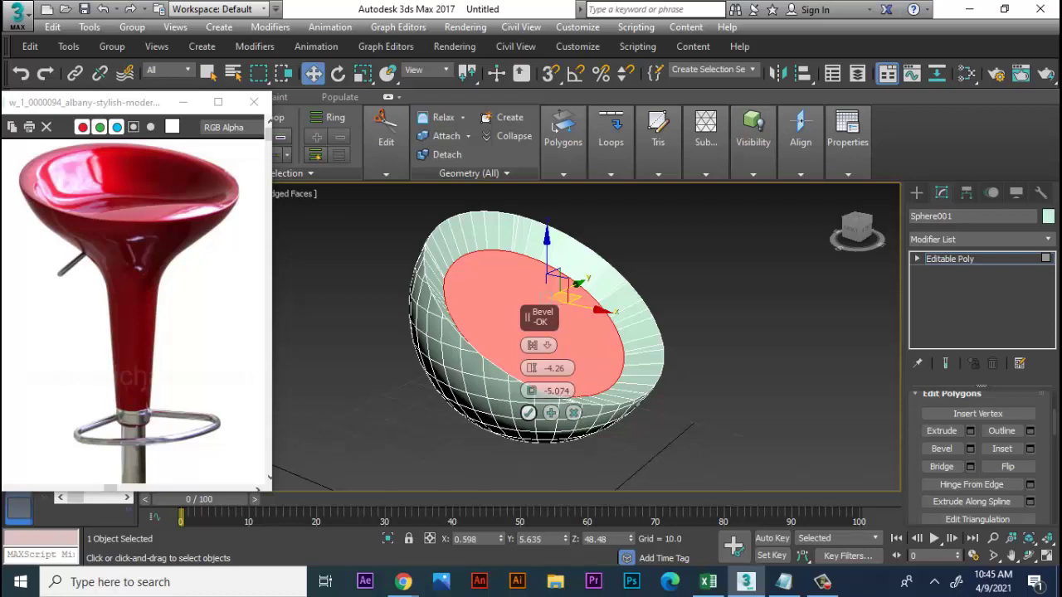
pyautogui.click(528, 412)
# Step: Rotate the cap polygon flat and lower it deeper into the bowl
pyautogui.press('e')
pyautogui.moveTo(587, 324); pyautogui.dragTo(581, 357)
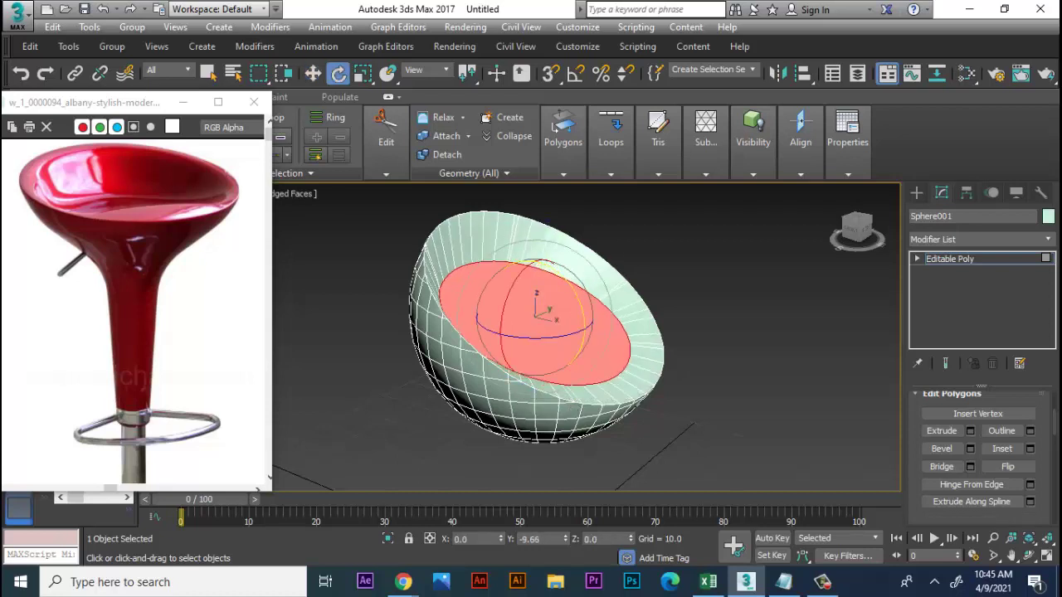
pyautogui.press('w')
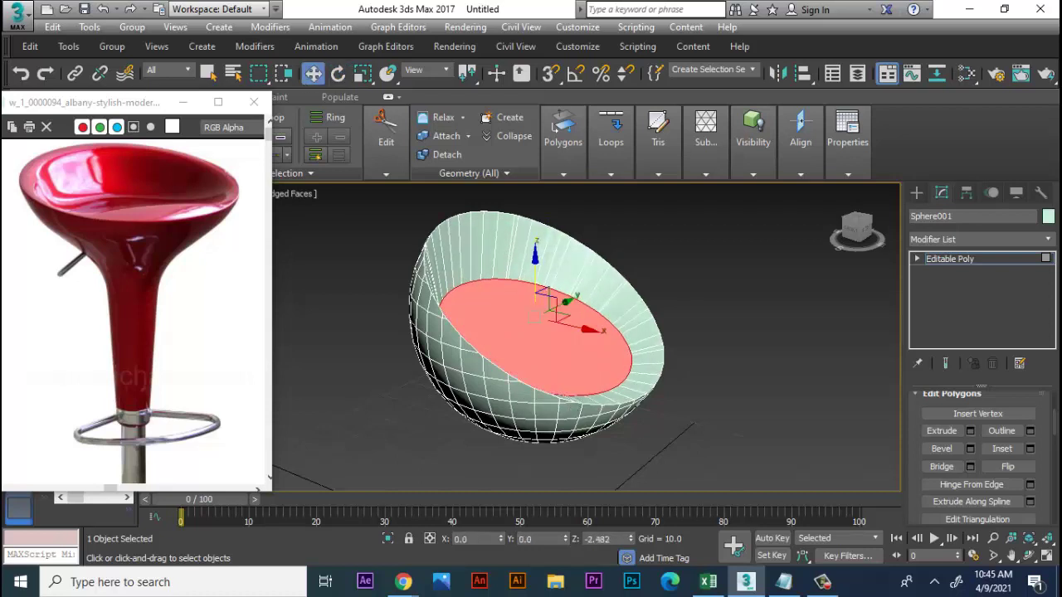
pyautogui.moveTo(535, 266); pyautogui.dragTo(535, 286)
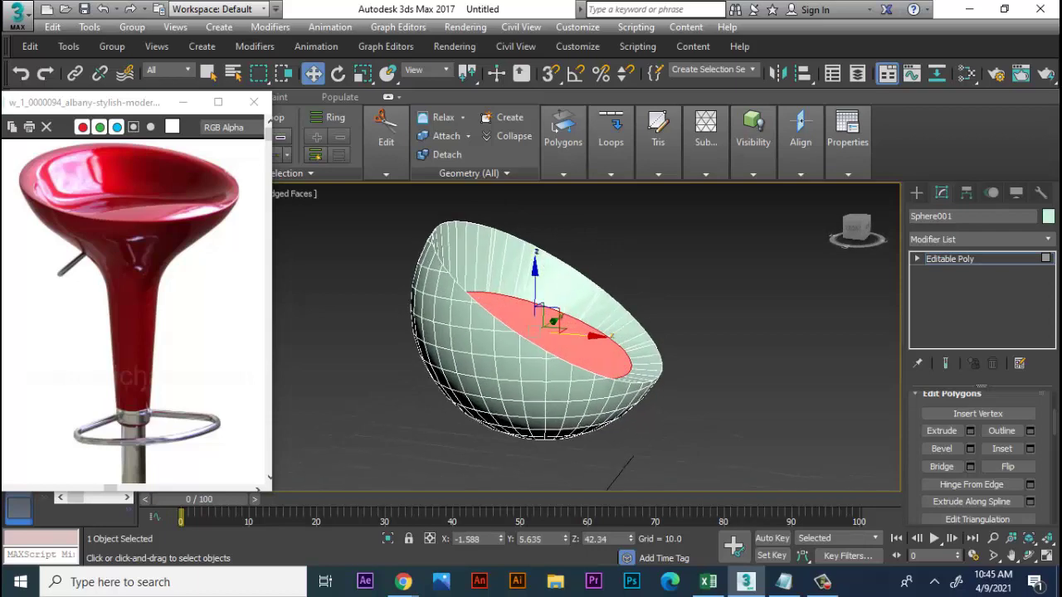
pyautogui.moveTo(580, 333); pyautogui.dragTo(591, 334)
pyautogui.keyDown('alt'); pyautogui.moveTo(539, 348); pyautogui.dragTo(540, 408, button='middle'); pyautogui.keyUp('alt')
# Step: Lower the cap a little further, to about 42 on Z
pyautogui.scroll(3, 539, 332)
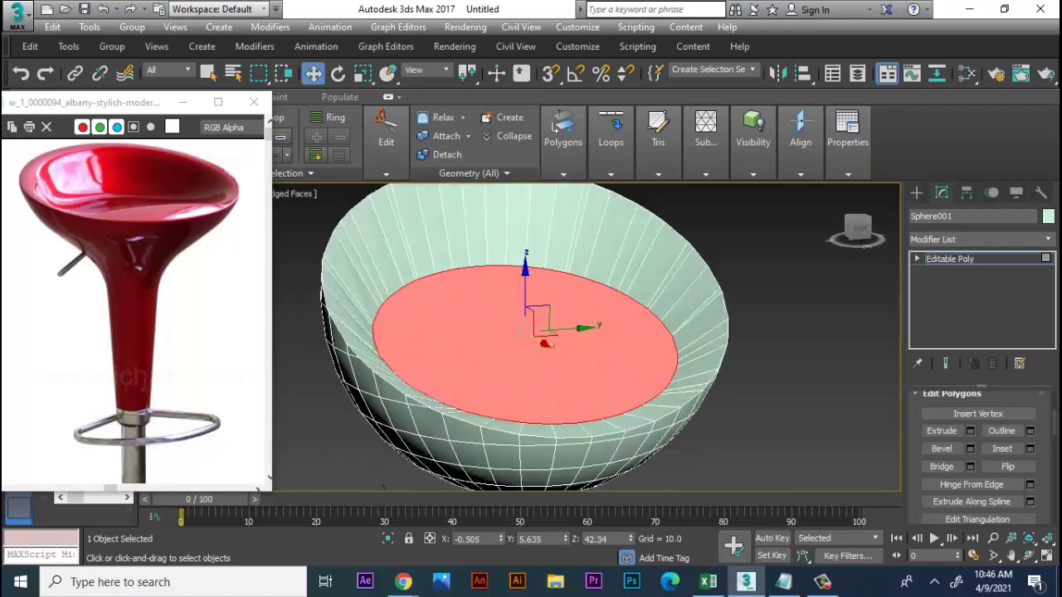
pyautogui.keyDown('alt'); pyautogui.moveTo(539, 332); pyautogui.dragTo(588, 374, button='middle'); pyautogui.keyUp('alt')
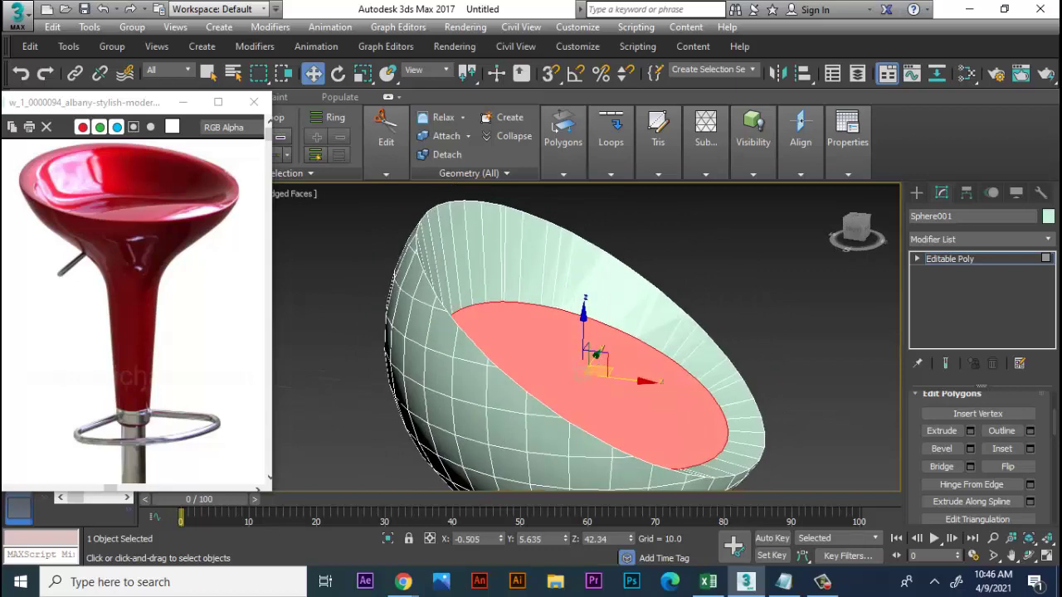
pyautogui.press('e')
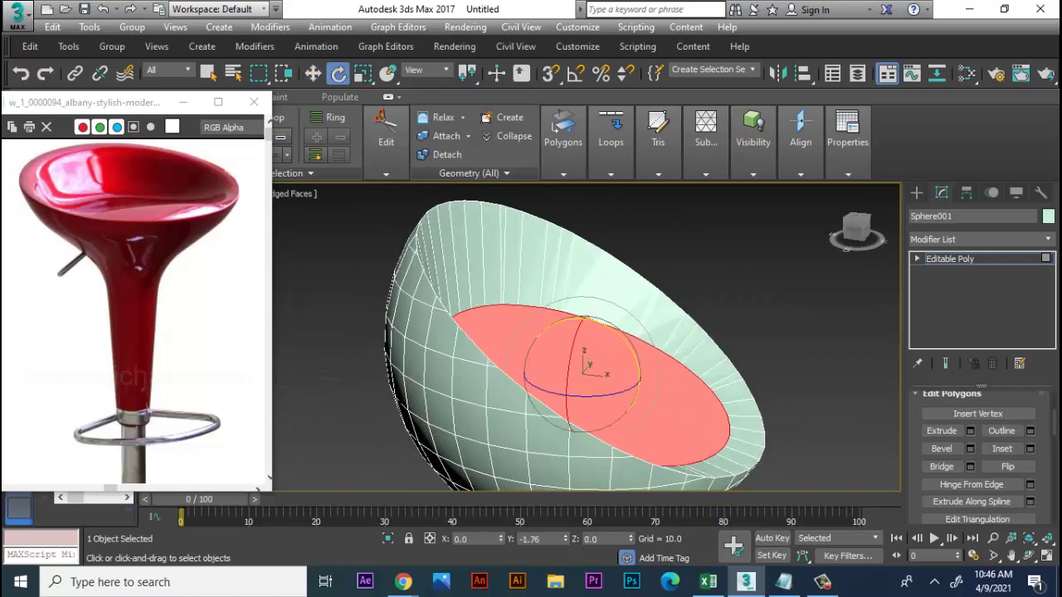
pyautogui.press('w')
pyautogui.moveTo(584, 309); pyautogui.dragTo(584, 312)
pyautogui.keyDown('alt'); pyautogui.moveTo(585, 374); pyautogui.dragTo(599, 399, button='middle'); pyautogui.keyUp('alt')
# Step: Chamfer the rim edge with 4 segments and an amount of 0.83
pyautogui.click(916, 259)
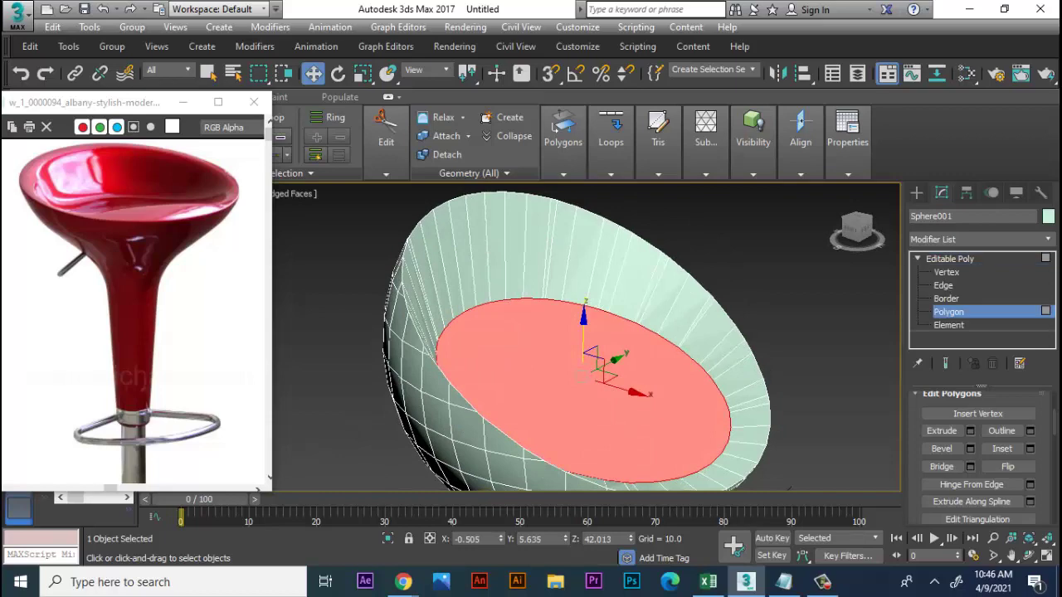
pyautogui.click(943, 286)
pyautogui.keyDown('alt'); pyautogui.moveTo(598, 400); pyautogui.dragTo(601, 389, button='middle'); pyautogui.keyUp('alt')
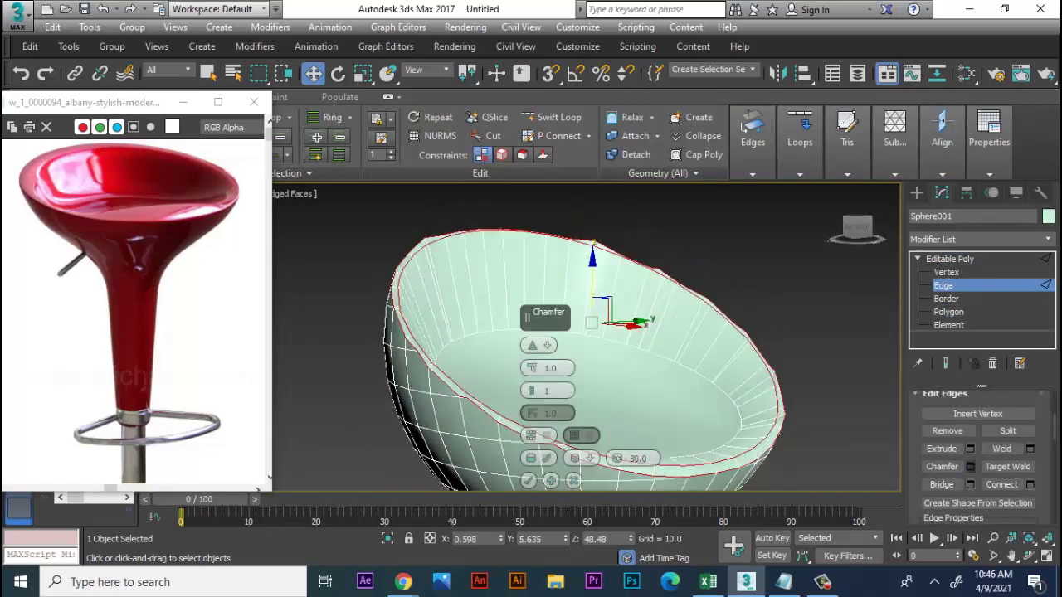
pyautogui.click(532, 387)
pyautogui.click(532, 386)
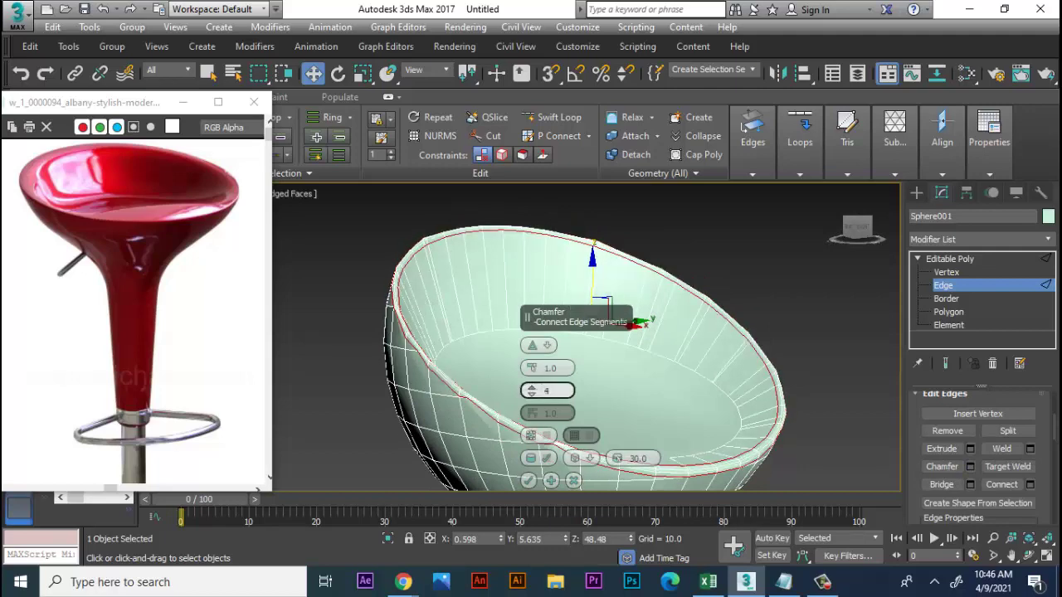
pyautogui.click(532, 386)
pyautogui.scroll(4, 490, 427)
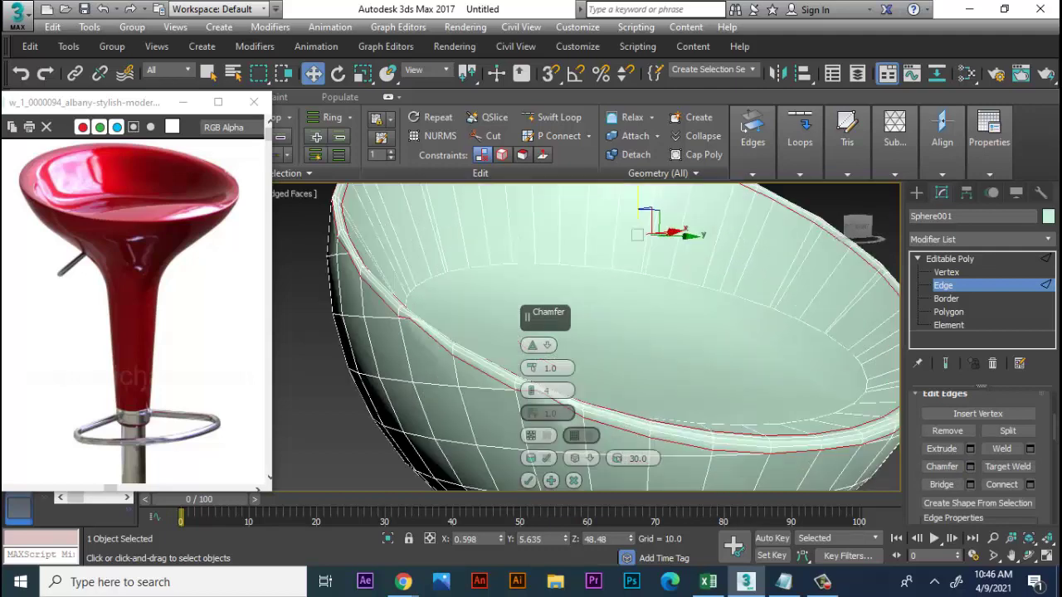
pyautogui.moveTo(532, 368); pyautogui.dragTo(532, 349)
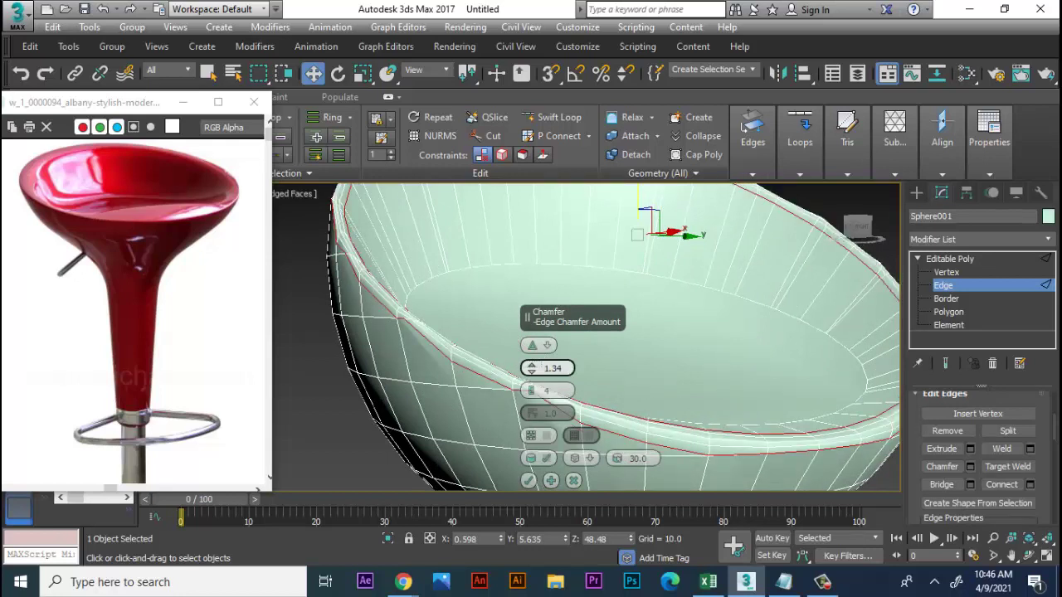
pyautogui.moveTo(531, 368); pyautogui.dragTo(532, 394)
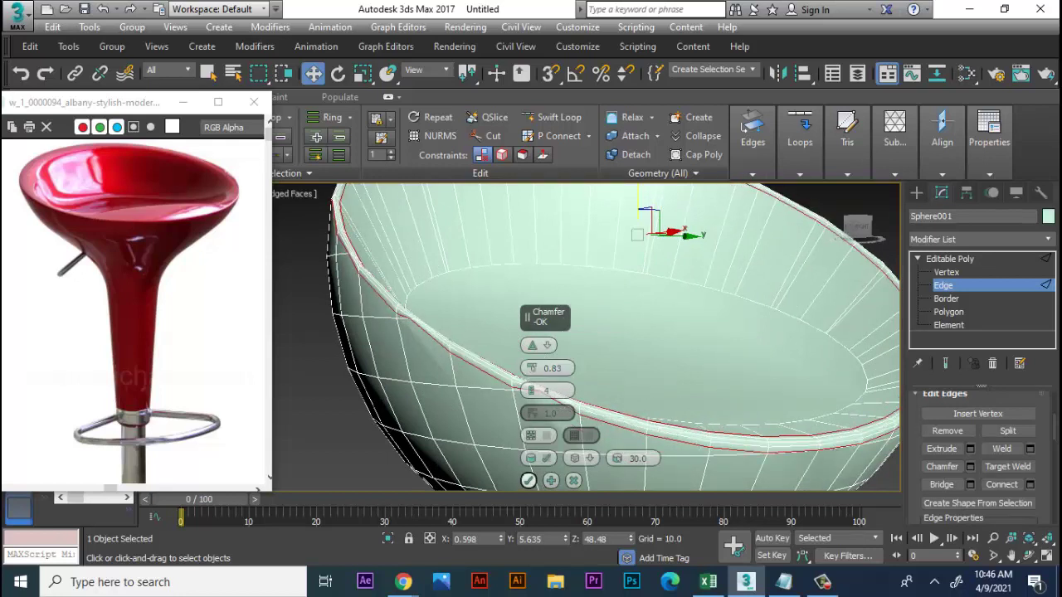
pyautogui.click(528, 480)
# Step: Switch to Polygon level and select a polygon at the bowl's bottom pole
pyautogui.press('z')
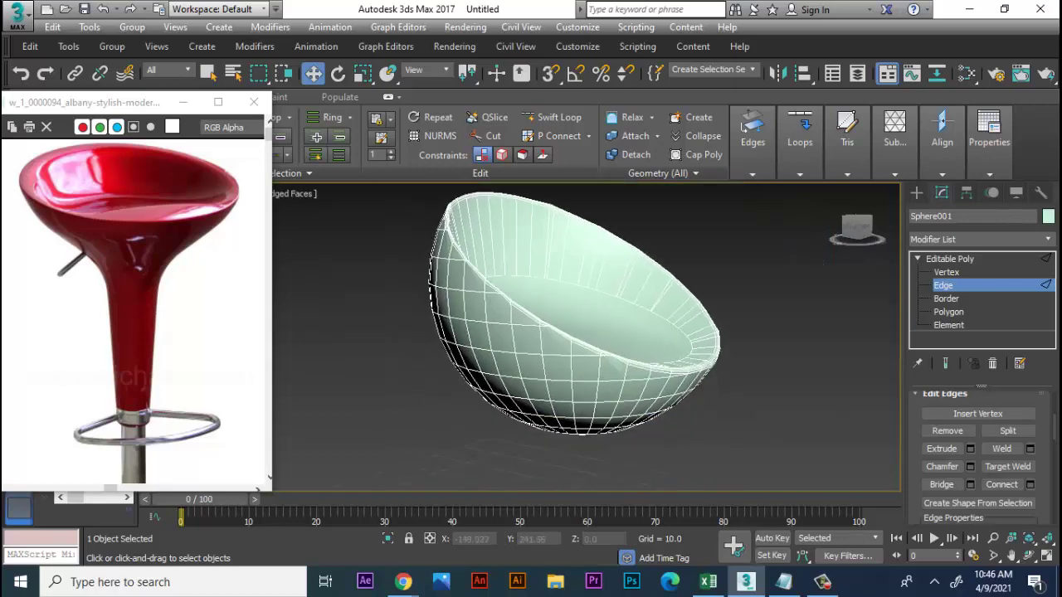
pyautogui.keyDown('alt'); pyautogui.moveTo(581, 332); pyautogui.dragTo(580, 261, button='middle'); pyautogui.keyUp('alt')
pyautogui.press('4')
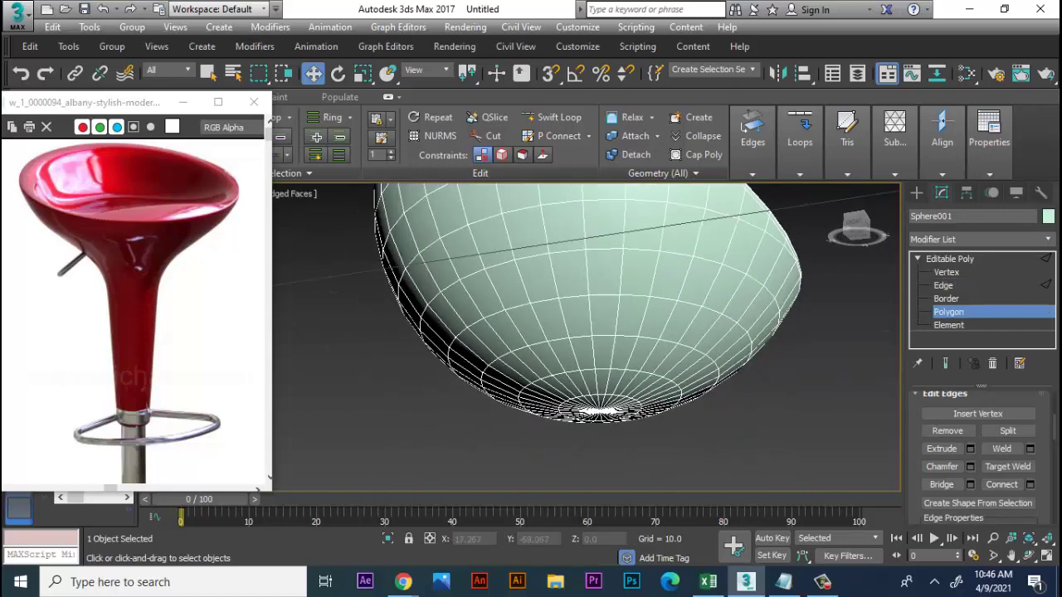
pyautogui.scroll(3, 581, 332)
pyautogui.scroll(3, 581, 332)
pyautogui.click(576, 436)
pyautogui.scroll(2, 580, 373)
# Step: Add the polygons on the right side of the bottom pole to the selection
pyautogui.keyDown('alt'); pyautogui.moveTo(581, 331); pyautogui.dragTo(581, 316, button='middle'); pyautogui.keyUp('alt')
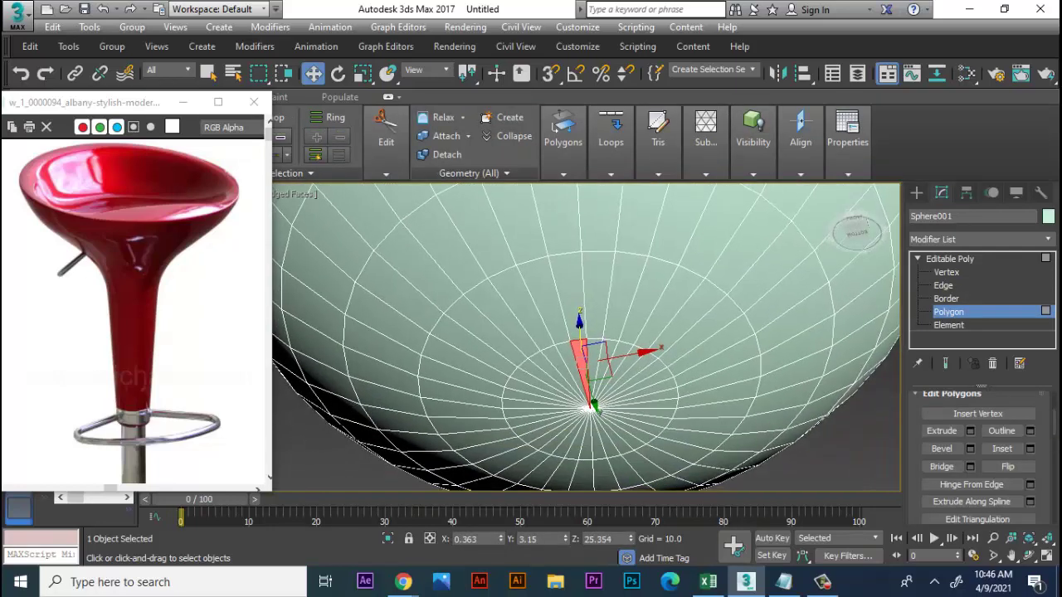
pyautogui.keyDown('alt'); pyautogui.moveTo(581, 331); pyautogui.dragTo(581, 348, button='middle'); pyautogui.keyUp('alt')
pyautogui.keyDown('ctrl'); pyautogui.click(626, 348); pyautogui.keyUp('ctrl')
pyautogui.keyDown('ctrl'); pyautogui.click(564, 348); pyautogui.keyUp('ctrl')
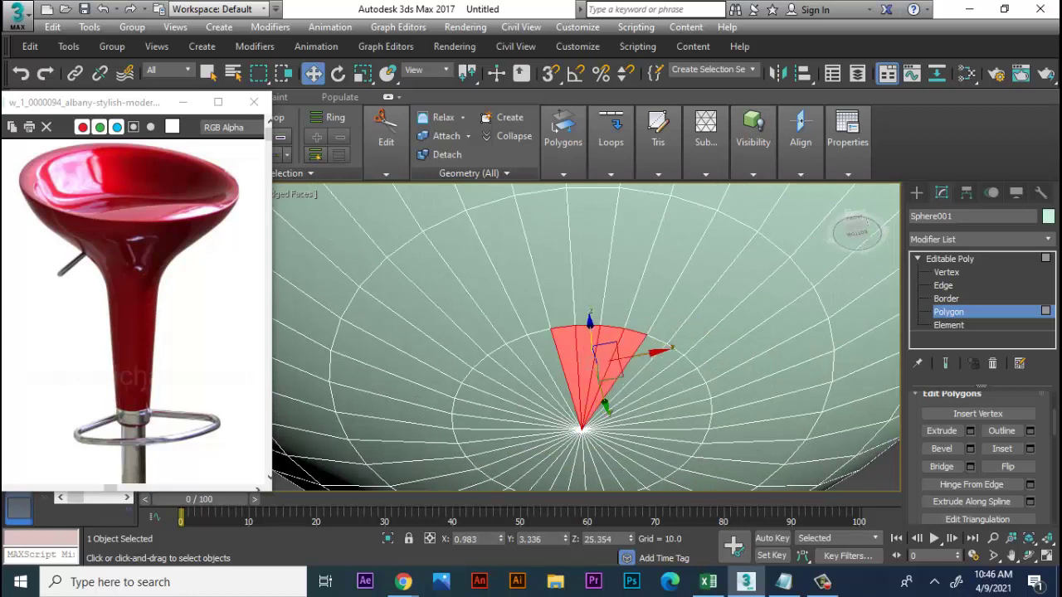
pyautogui.keyDown('ctrl'); pyautogui.click(651, 353); pyautogui.keyUp('ctrl')
pyautogui.keyDown('ctrl'); pyautogui.click(663, 360); pyautogui.keyUp('ctrl')
pyautogui.keyDown('ctrl'); pyautogui.click(676, 369); pyautogui.keyUp('ctrl')
pyautogui.keyDown('ctrl'); pyautogui.click(687, 380); pyautogui.keyUp('ctrl')
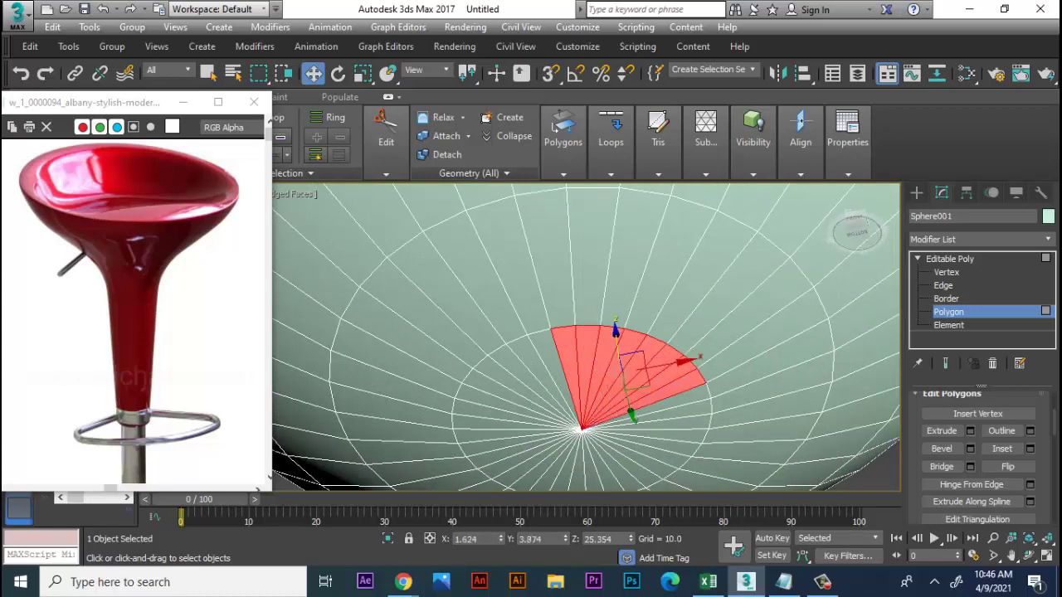
pyautogui.keyDown('ctrl'); pyautogui.click(697, 392); pyautogui.keyUp('ctrl')
pyautogui.keyDown('ctrl'); pyautogui.click(705, 408); pyautogui.keyUp('ctrl')
pyautogui.keyDown('ctrl'); pyautogui.click(700, 425); pyautogui.keyUp('ctrl')
pyautogui.keyDown('ctrl'); pyautogui.click(691, 441); pyautogui.keyUp('ctrl')
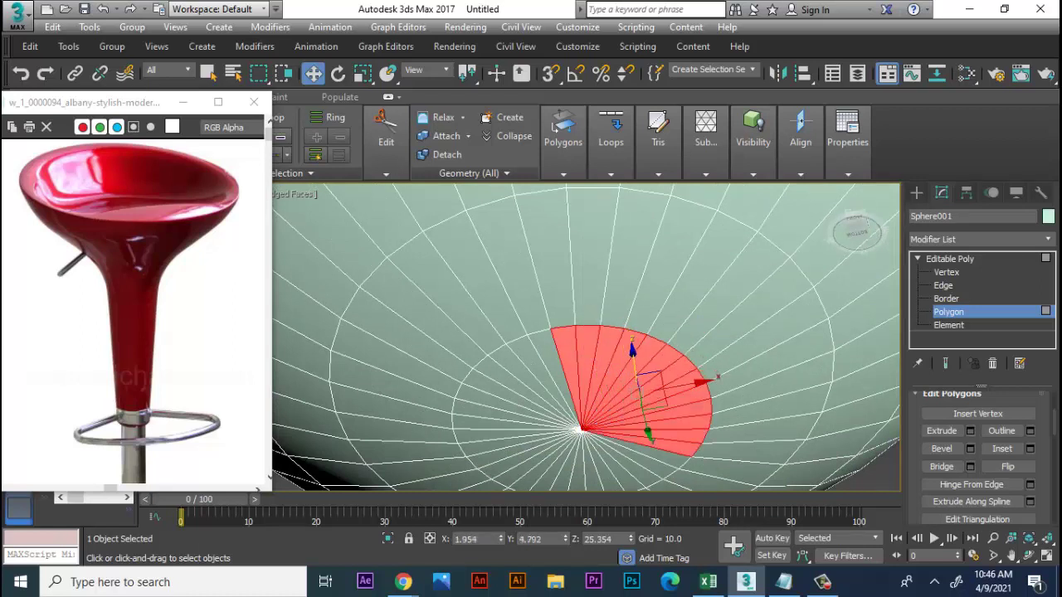
pyautogui.keyDown('ctrl'); pyautogui.click(676, 456); pyautogui.keyUp('ctrl')
# Step: Add the remaining polygons below and left of the pole to close the circle
pyautogui.keyDown('alt'); pyautogui.moveTo(581, 373); pyautogui.dragTo(581, 349, button='middle'); pyautogui.keyUp('alt')
pyautogui.keyDown('ctrl'); pyautogui.click(647, 411); pyautogui.keyUp('ctrl')
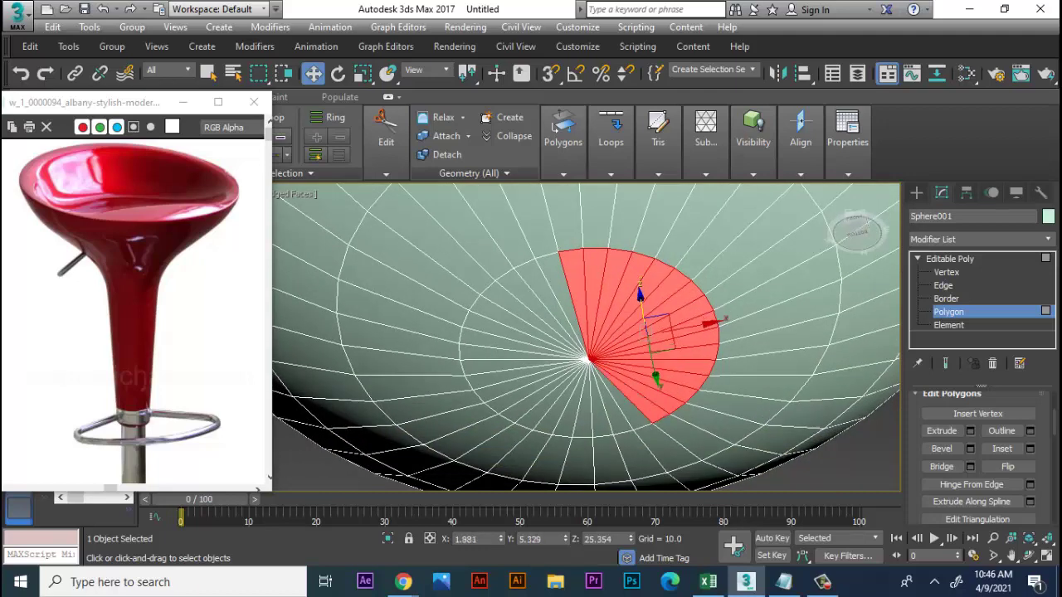
pyautogui.keyDown('ctrl'); pyautogui.click(630, 419); pyautogui.keyUp('ctrl')
pyautogui.keyDown('ctrl'); pyautogui.click(609, 407); pyautogui.keyUp('ctrl')
pyautogui.keyDown('ctrl'); pyautogui.click(571, 410); pyautogui.keyUp('ctrl')
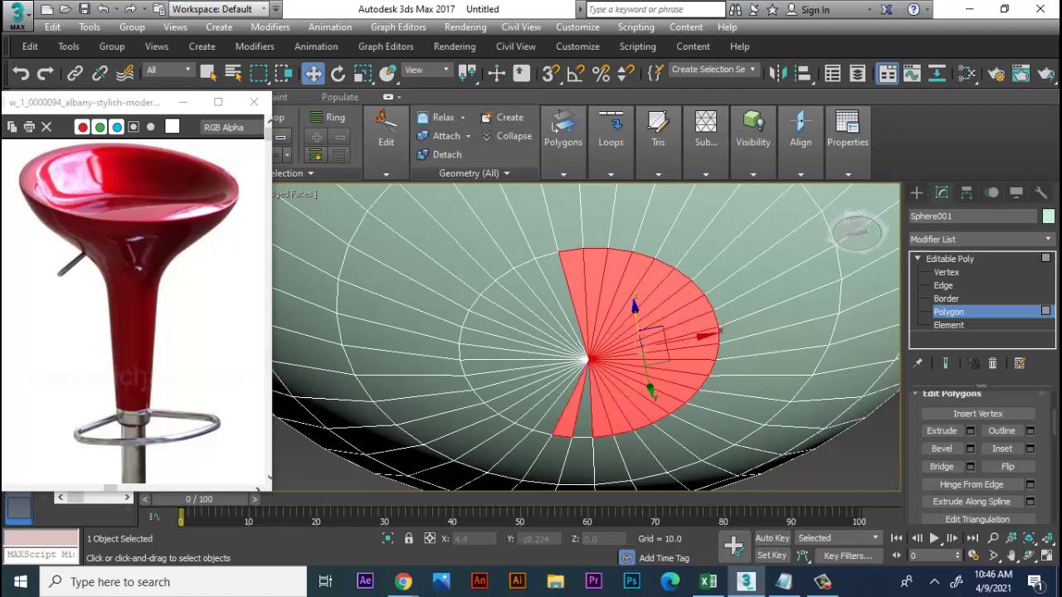
pyautogui.keyDown('ctrl'); pyautogui.click(580, 406); pyautogui.keyUp('ctrl')
pyautogui.keyDown('ctrl'); pyautogui.click(535, 408); pyautogui.keyUp('ctrl')
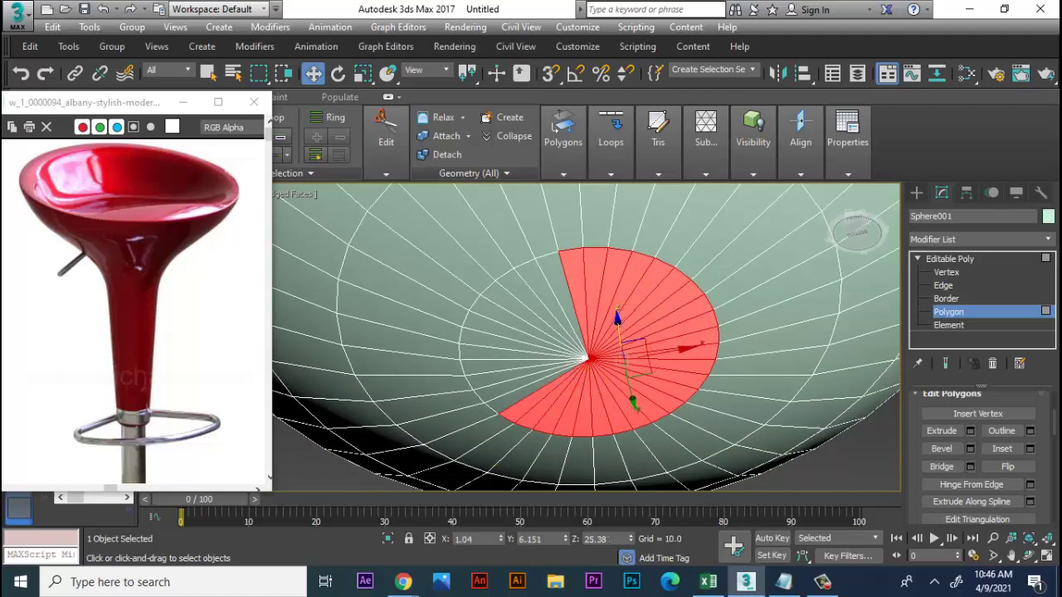
pyautogui.keyDown('ctrl'); pyautogui.click(502, 396); pyautogui.keyUp('ctrl')
pyautogui.keyDown('ctrl'); pyautogui.click(498, 390); pyautogui.keyUp('ctrl')
pyautogui.keyDown('ctrl'); pyautogui.click(489, 369); pyautogui.keyUp('ctrl')
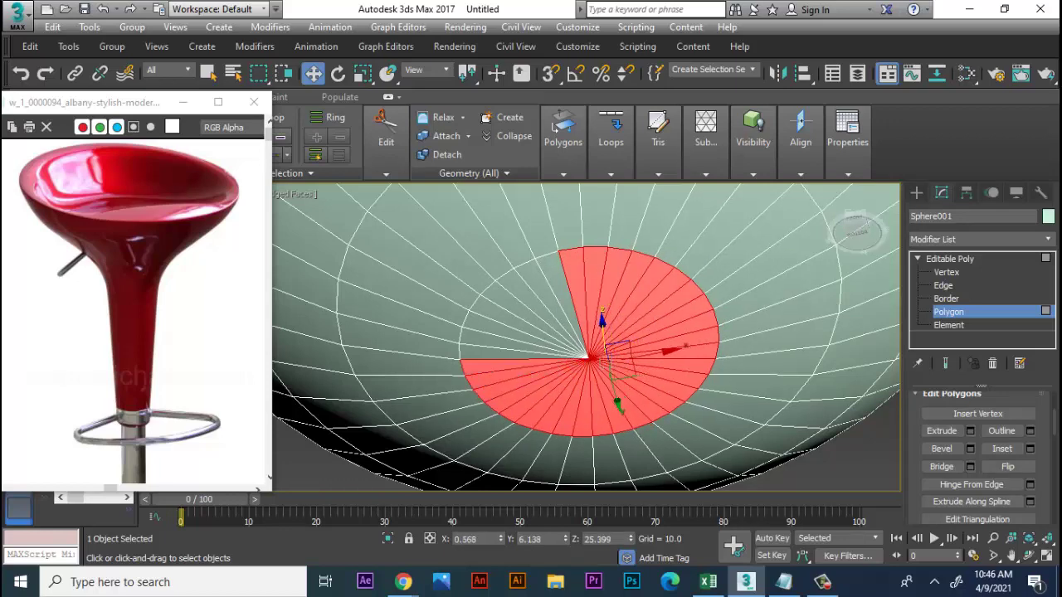
pyautogui.keyDown('ctrl'); pyautogui.click(489, 350); pyautogui.keyUp('ctrl')
pyautogui.keyDown('ctrl'); pyautogui.click(490, 336); pyautogui.keyUp('ctrl')
pyautogui.keyDown('ctrl'); pyautogui.click(488, 322); pyautogui.keyUp('ctrl')
pyautogui.keyDown('ctrl'); pyautogui.click(500, 307); pyautogui.keyUp('ctrl')
pyautogui.keyDown('ctrl'); pyautogui.click(514, 292); pyautogui.keyUp('ctrl')
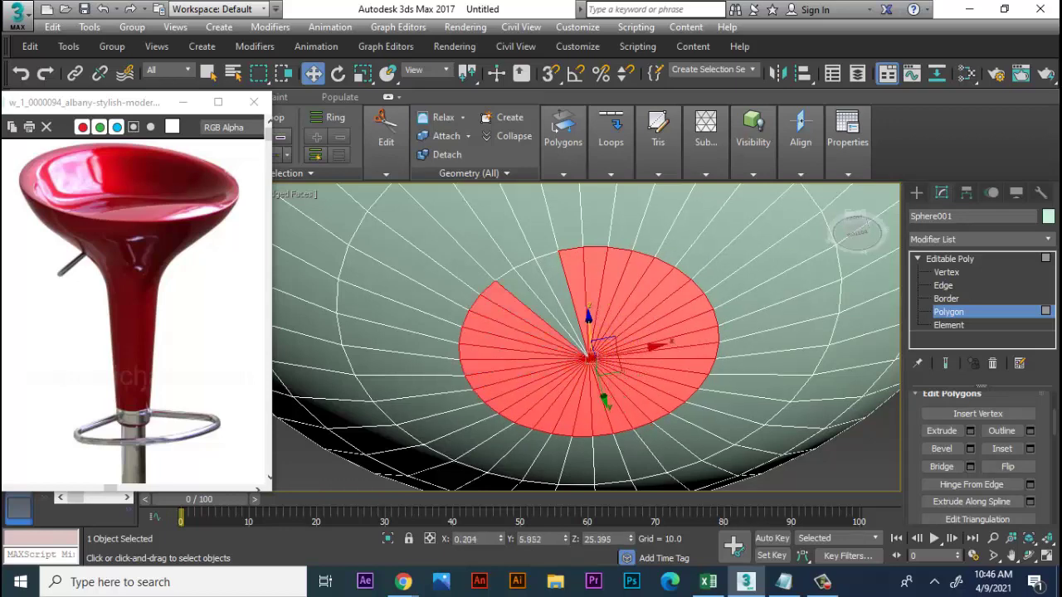
pyautogui.keyDown('ctrl'); pyautogui.click(531, 278); pyautogui.keyUp('ctrl')
pyautogui.keyDown('ctrl'); pyautogui.click(552, 267); pyautogui.keyUp('ctrl')
pyautogui.scroll(-4, 580, 215)
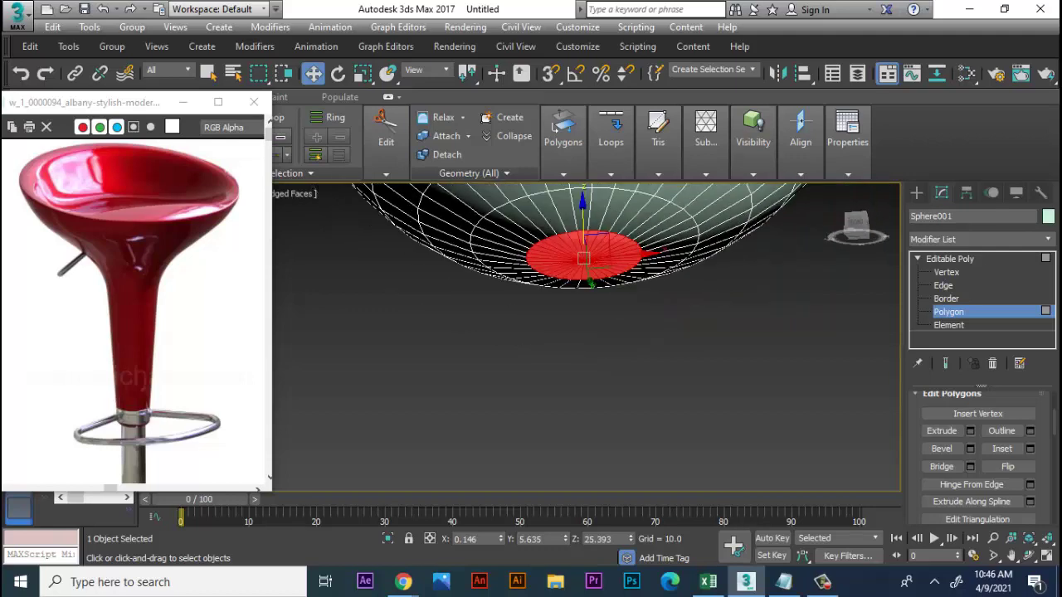
# Step: Extrude the bottom circle of polygons about 20 units downward into a stem
pyautogui.click(970, 449)
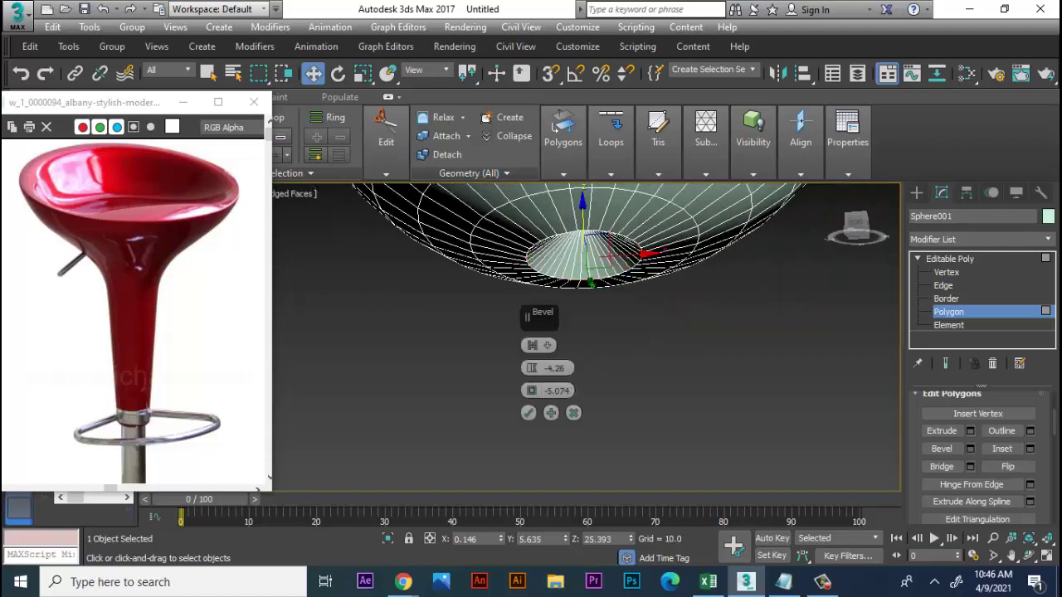
pyautogui.click(574, 412)
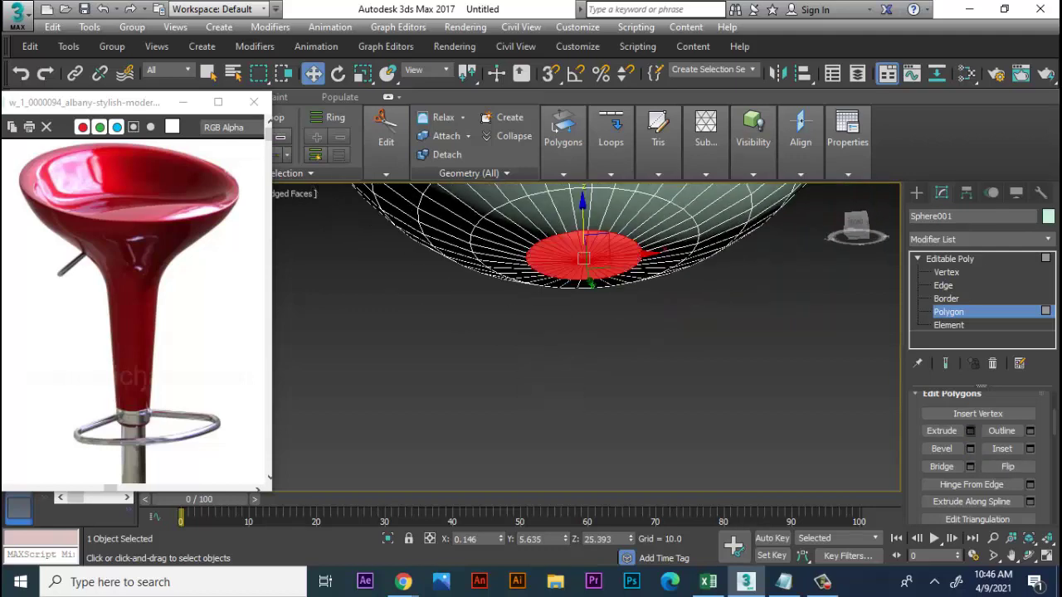
pyautogui.click(969, 431)
pyautogui.moveTo(535, 368); pyautogui.dragTo(535, 332)
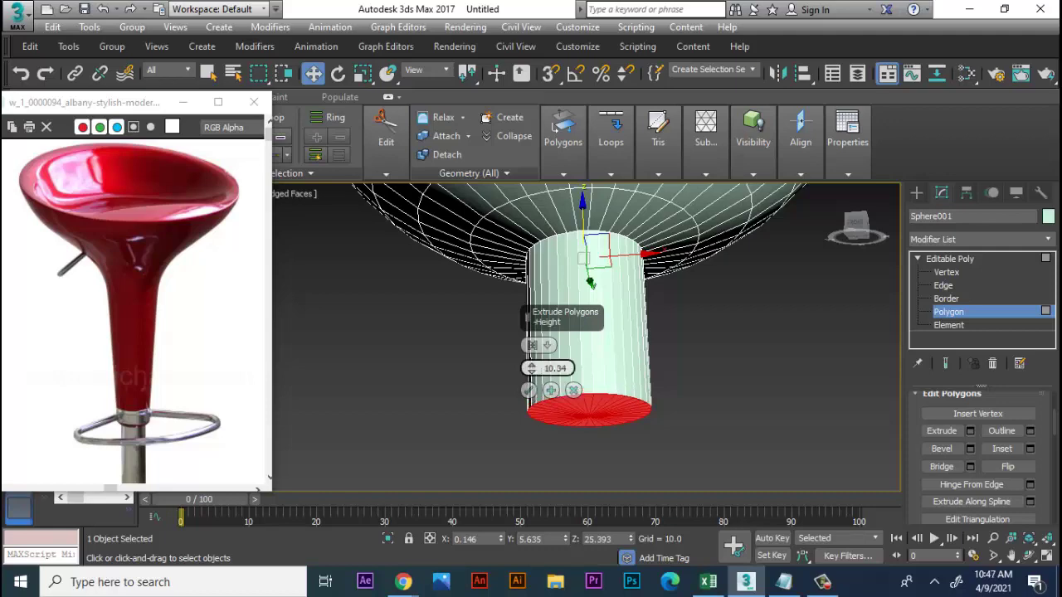
pyautogui.click(528, 390)
pyautogui.scroll(-3, 581, 332)
pyautogui.keyDown('alt'); pyautogui.moveTo(581, 332); pyautogui.dragTo(594, 373, button='middle'); pyautogui.keyUp('alt')
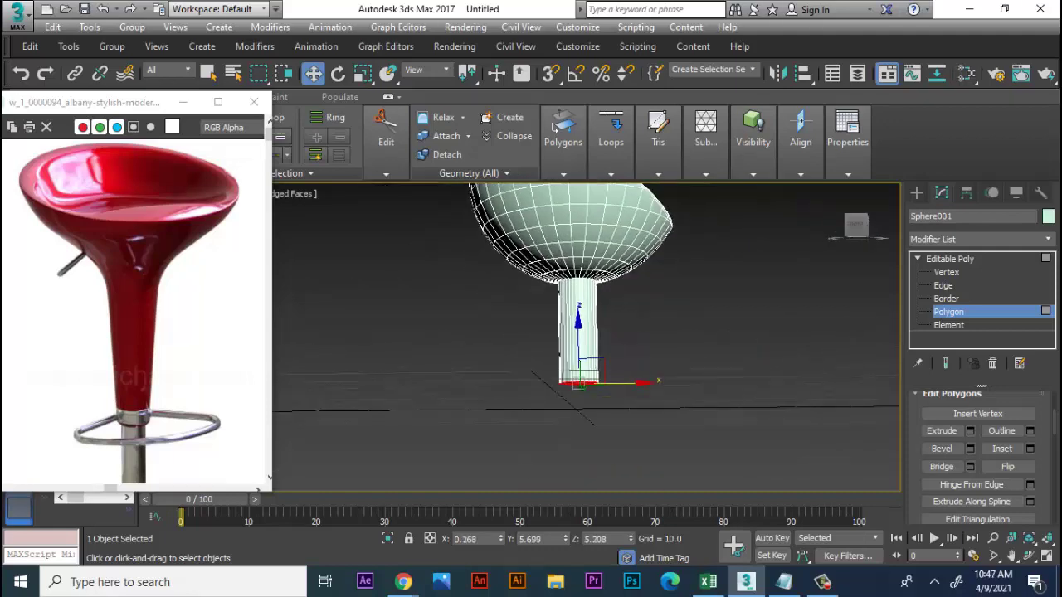
# Step: Switch to Scale and inspect the stool from low and high angles
pyautogui.press('r')
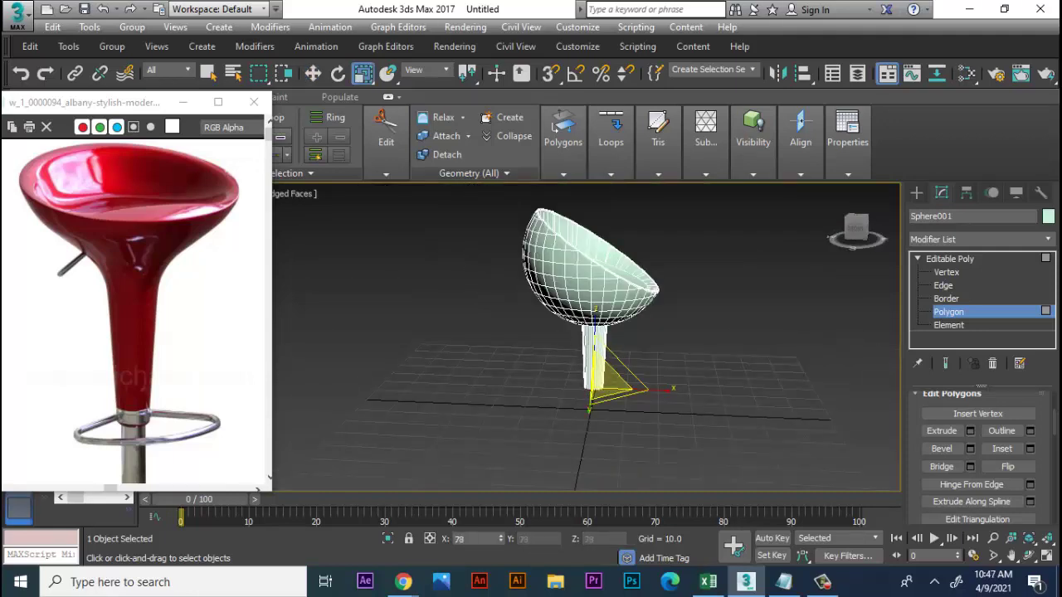
pyautogui.scroll(3, 585, 336)
pyautogui.moveTo(586, 336)
pyautogui.keyDown('alt'); pyautogui.mouseDown(button='middle')
pyautogui.moveTo(586, 299)
pyautogui.moveTo(606, 348)
pyautogui.mouseUp(button='middle'); pyautogui.keyUp('alt')
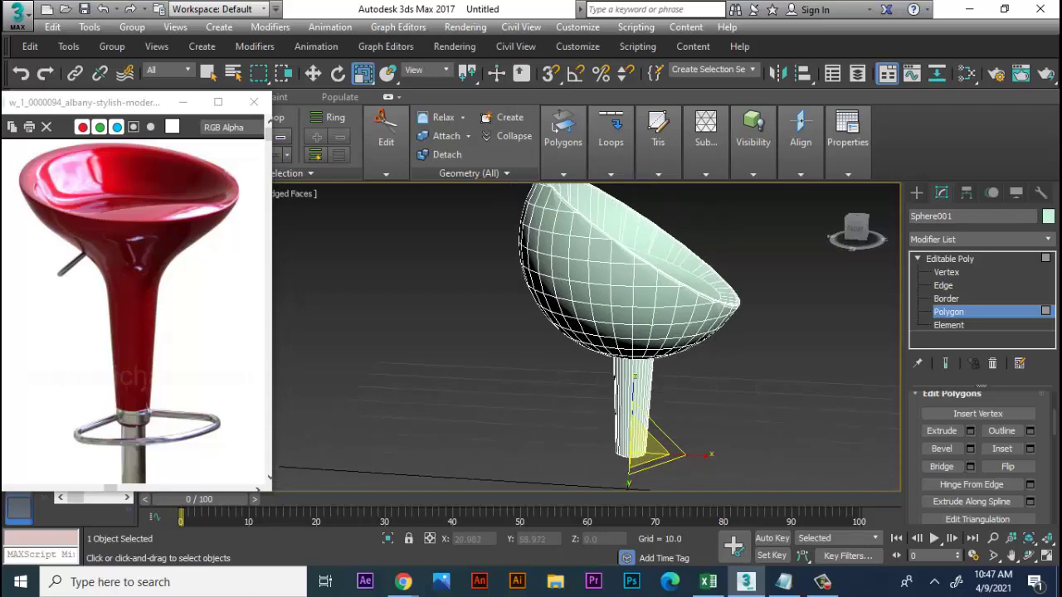
pyautogui.keyDown('alt'); pyautogui.moveTo(606, 348); pyautogui.dragTo(605, 374, button='middle'); pyautogui.keyUp('alt')
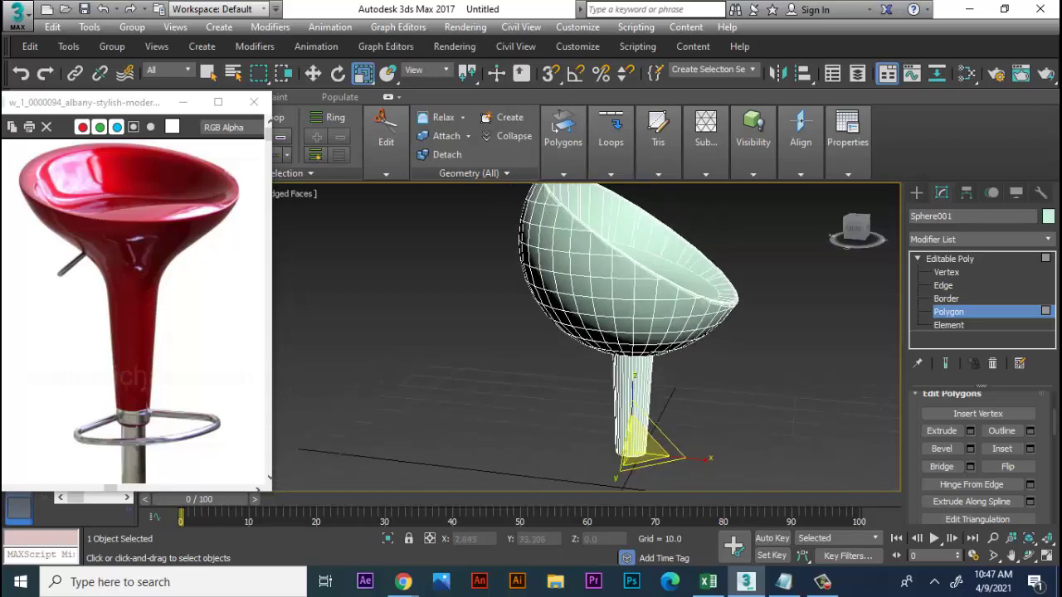
# Step: Undo the stem extrusion and return to edge editing under the sphere
pyautogui.hotkey('ctrl', 'z')
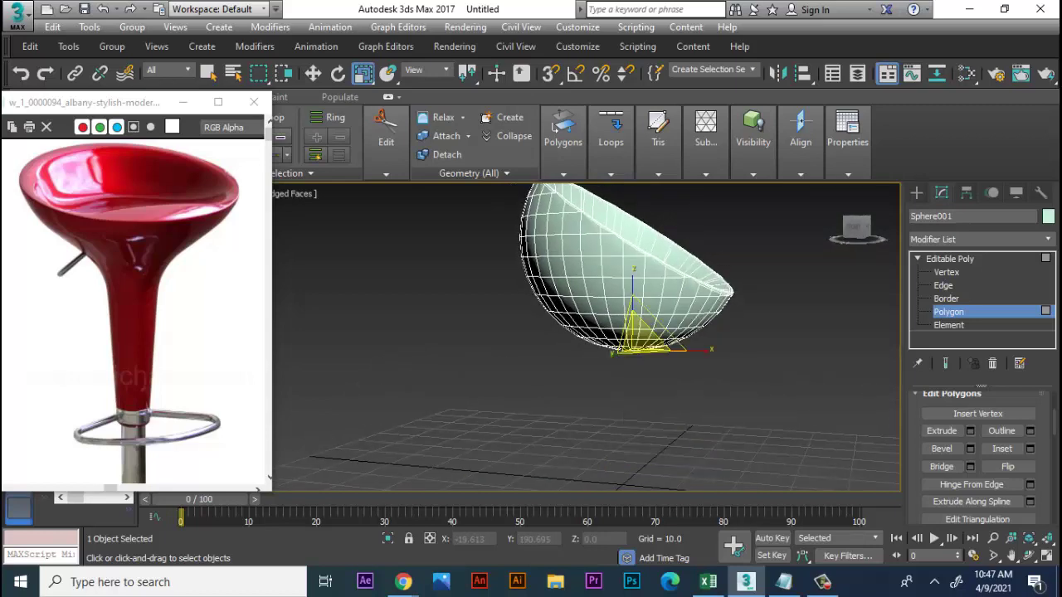
pyautogui.keyDown('alt'); pyautogui.moveTo(605, 373); pyautogui.dragTo(606, 249, button='middle'); pyautogui.keyUp('alt')
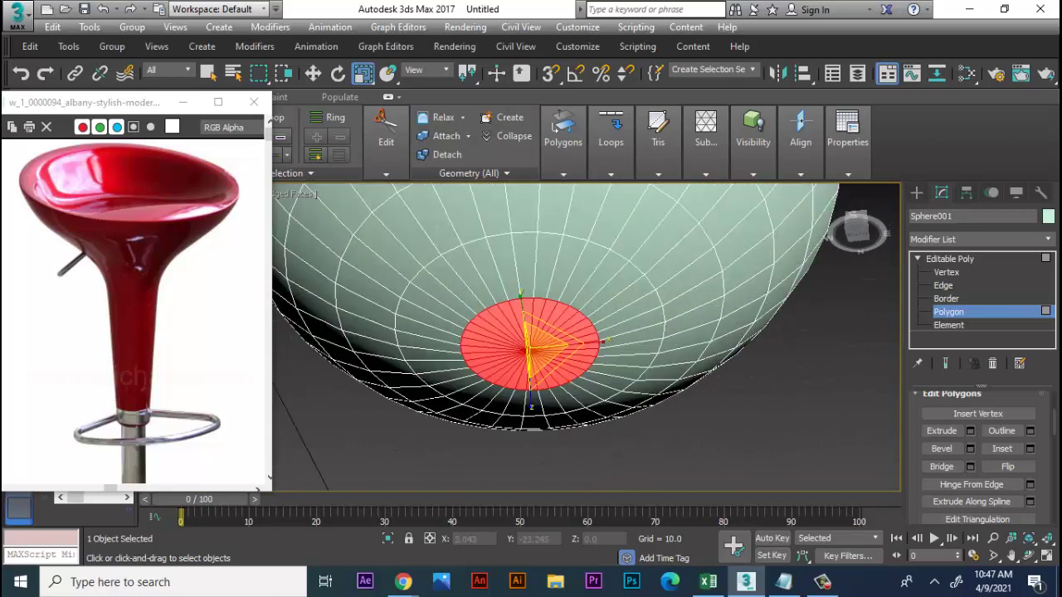
pyautogui.press('2')
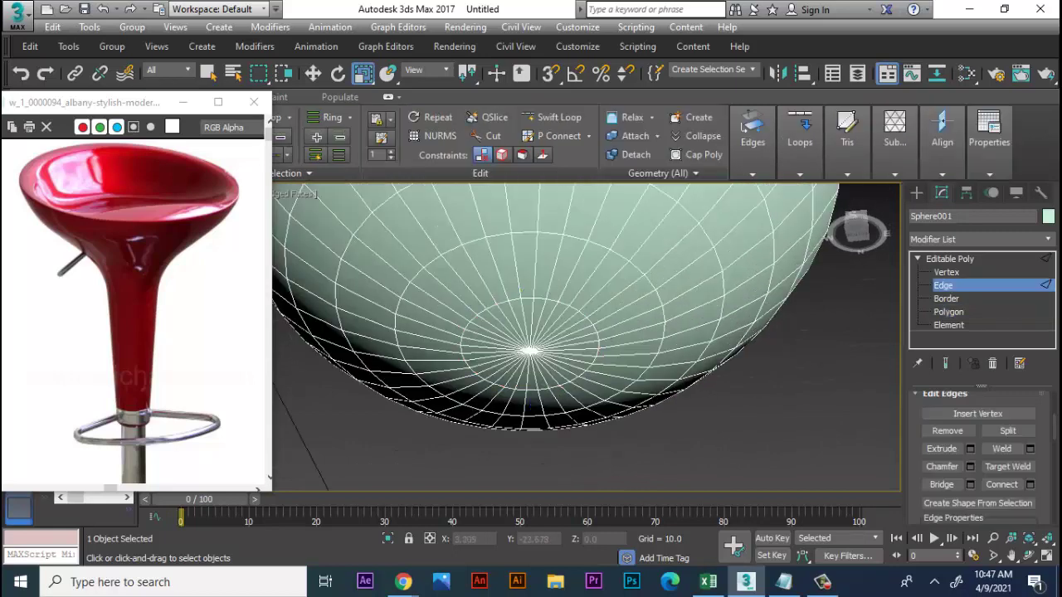
pyautogui.keyDown('shift'); pyautogui.click(638, 328); pyautogui.keyUp('shift')
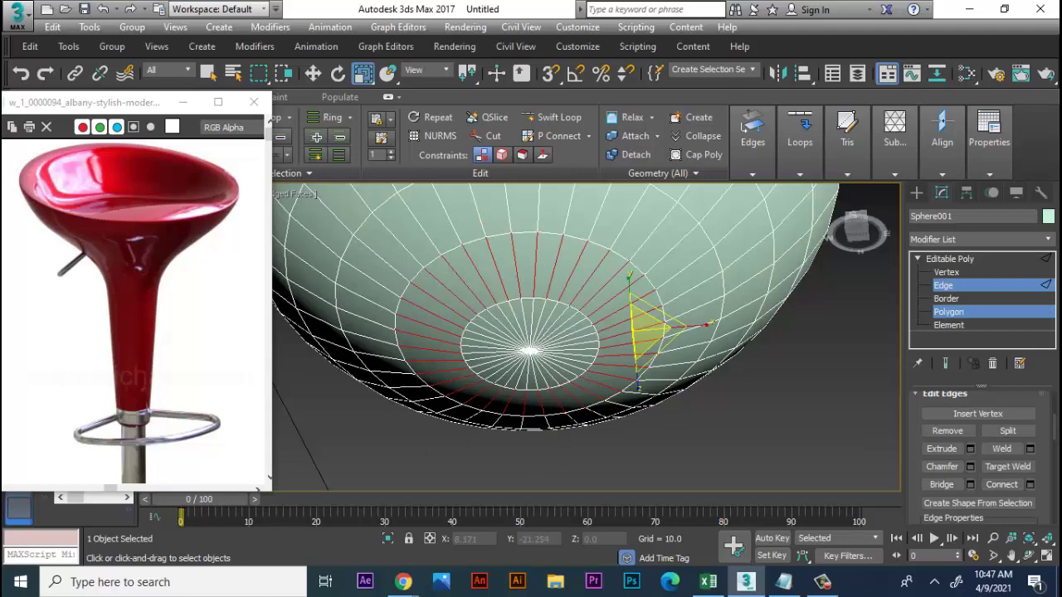
pyautogui.press('2')
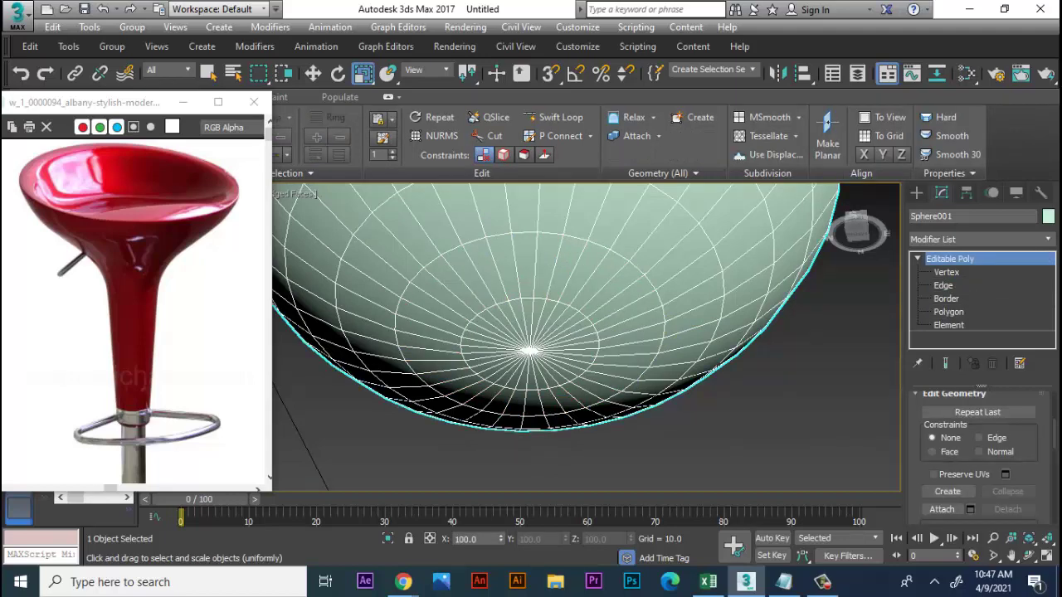
pyautogui.press('w')
pyautogui.press('2')
# Step: Select the ring of radial edges around the bottom pole and convert it to polygons
pyautogui.keyDown('shift'); pyautogui.click(531, 266); pyautogui.keyUp('shift')
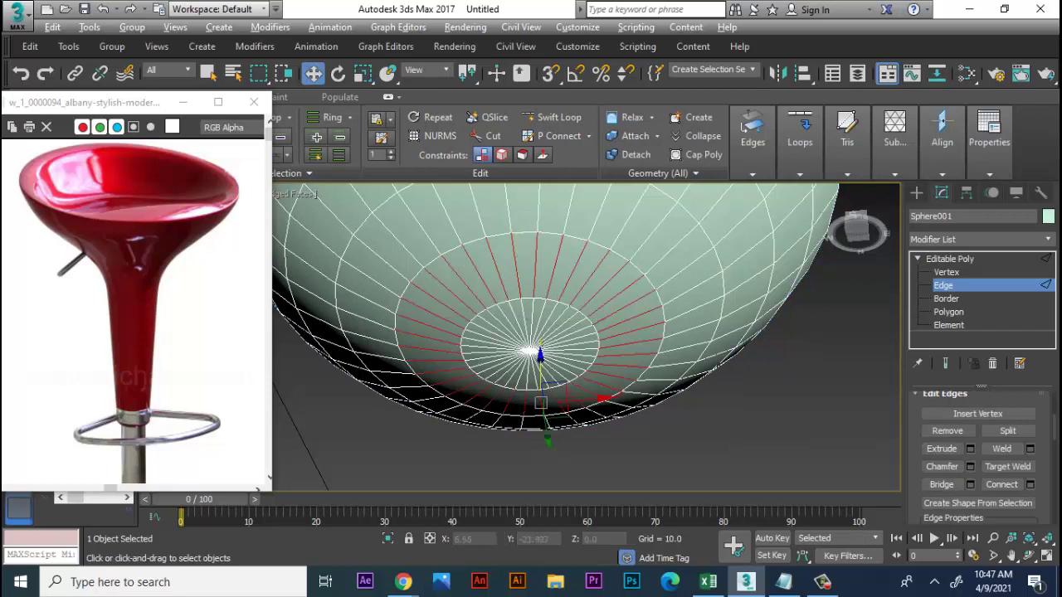
pyautogui.scroll(-5, 979, 452)
pyautogui.scroll(-4, 979, 452)
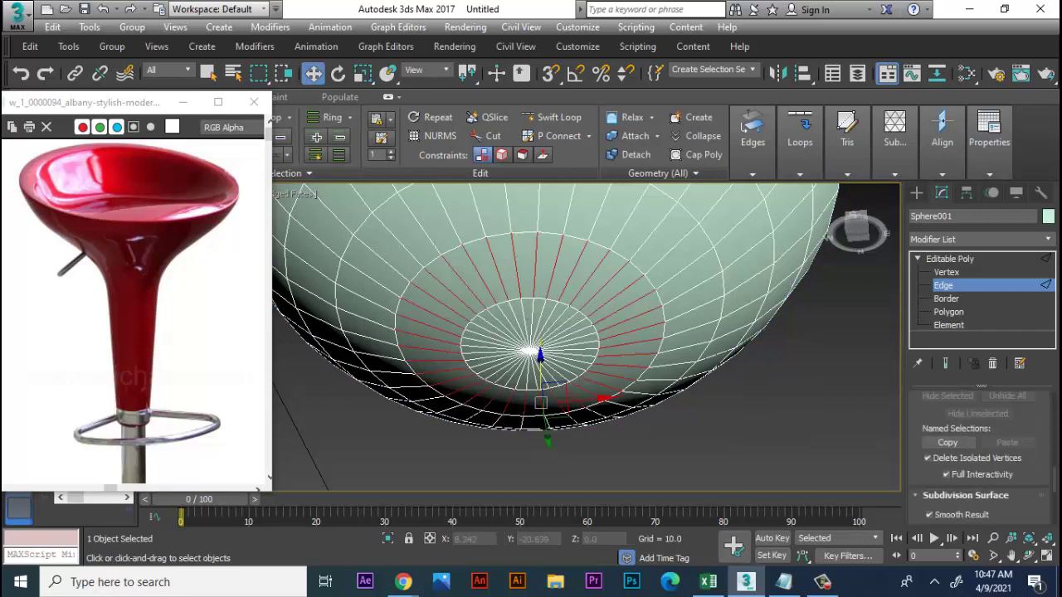
pyautogui.scroll(-5, 978, 452)
pyautogui.scroll(5, 979, 452)
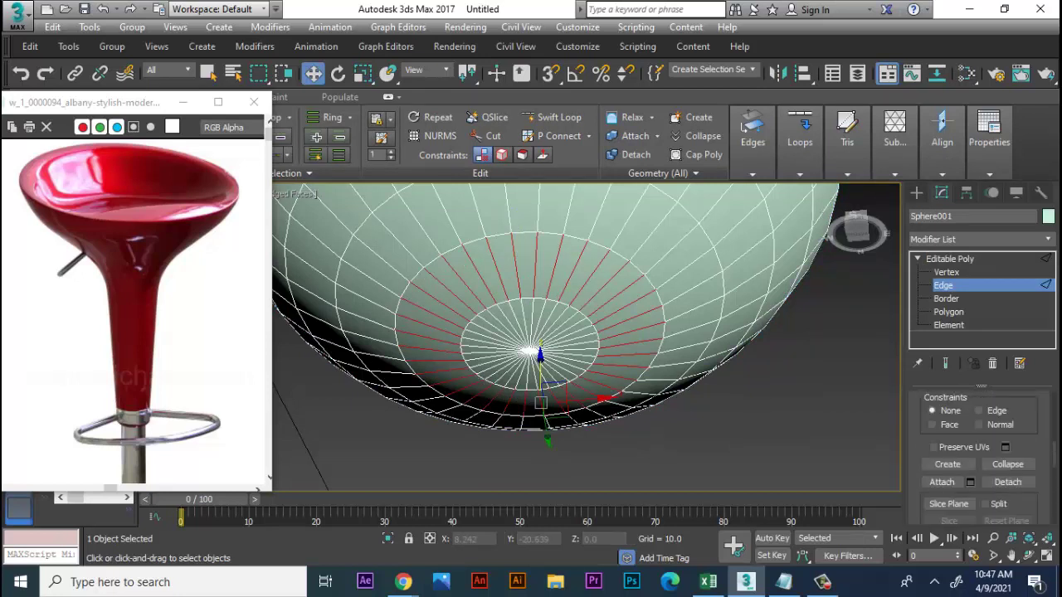
pyautogui.moveTo(904, 332); pyautogui.dragTo(624, 331)
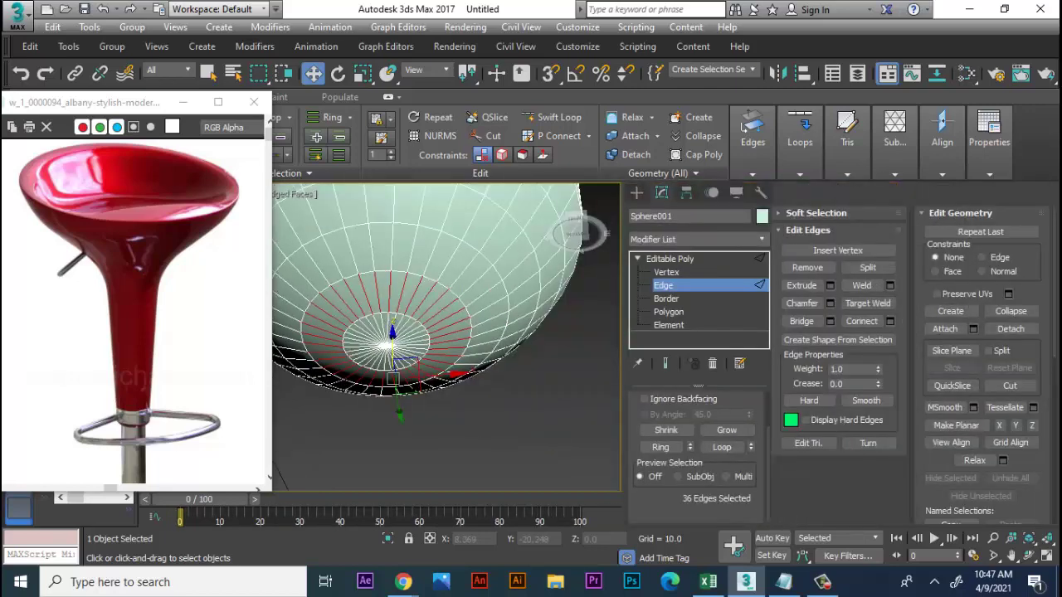
pyautogui.scroll(2, 699, 440)
pyautogui.press('4')
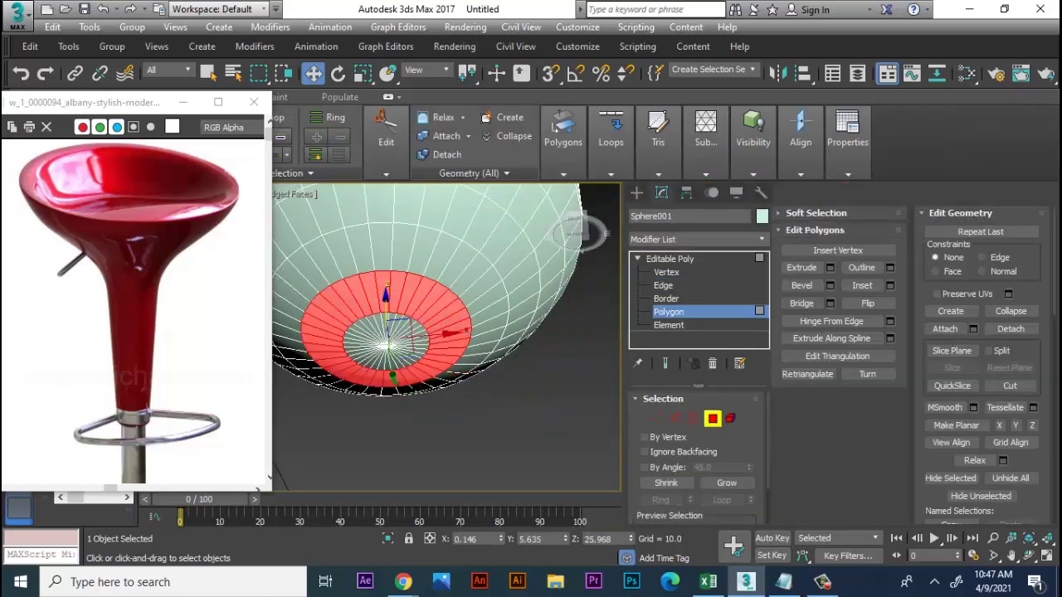
# Step: Add every remaining inner wedge polygon until all 72 bottom faces are selected
pyautogui.moveTo(622, 332); pyautogui.dragTo(904, 332)
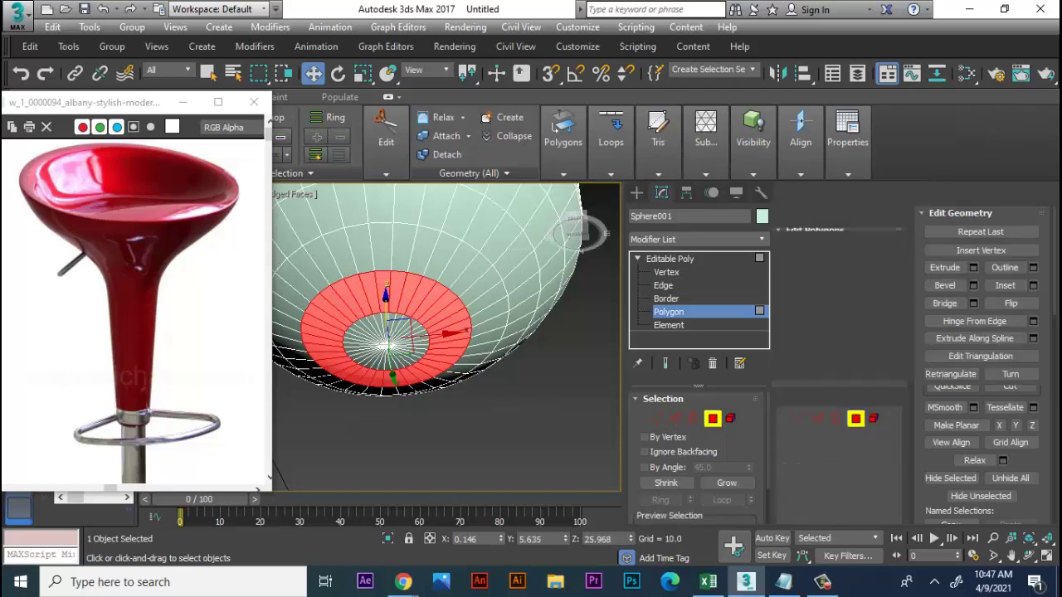
pyautogui.press('z')
pyautogui.keyDown('ctrl'); pyautogui.click(496, 278); pyautogui.keyUp('ctrl')
pyautogui.keyDown('ctrl'); pyautogui.click(516, 266); pyautogui.keyUp('ctrl')
pyautogui.keyDown('ctrl'); pyautogui.click(512, 282); pyautogui.keyUp('ctrl')
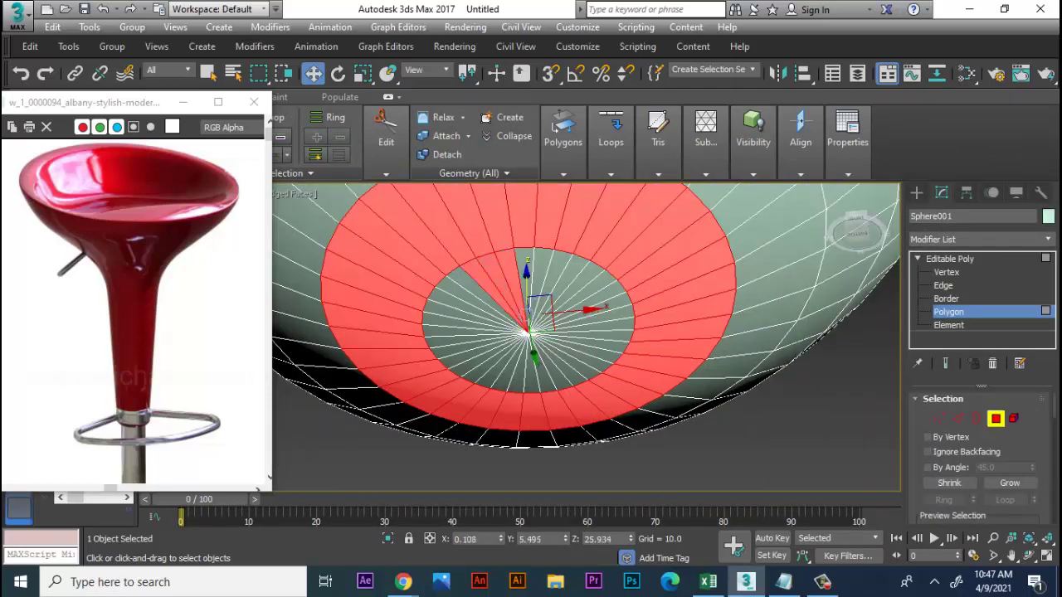
pyautogui.keyDown('ctrl'); pyautogui.click(529, 269); pyautogui.keyUp('ctrl')
pyautogui.keyDown('ctrl'); pyautogui.click(539, 269); pyautogui.keyUp('ctrl')
pyautogui.keyDown('ctrl'); pyautogui.click(548, 273); pyautogui.keyUp('ctrl')
pyautogui.keyDown('ctrl'); pyautogui.click(564, 276); pyautogui.keyUp('ctrl')
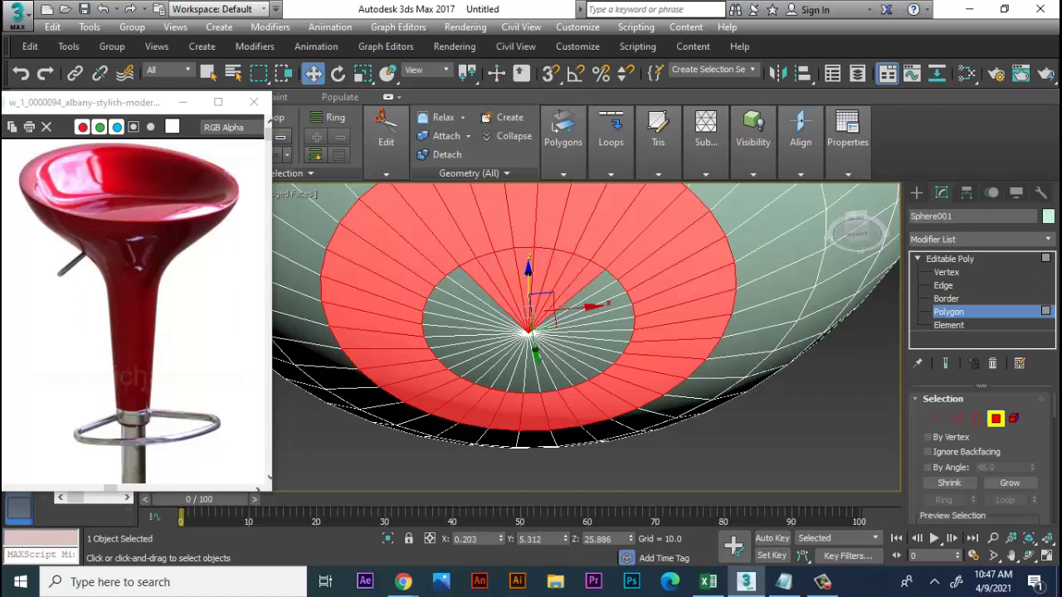
pyautogui.keyDown('ctrl'); pyautogui.click(585, 284); pyautogui.keyUp('ctrl')
pyautogui.keyDown('ctrl'); pyautogui.click(601, 292); pyautogui.keyUp('ctrl')
pyautogui.keyDown('ctrl'); pyautogui.click(618, 304); pyautogui.keyUp('ctrl')
pyautogui.keyDown('ctrl'); pyautogui.click(626, 333); pyautogui.keyUp('ctrl')
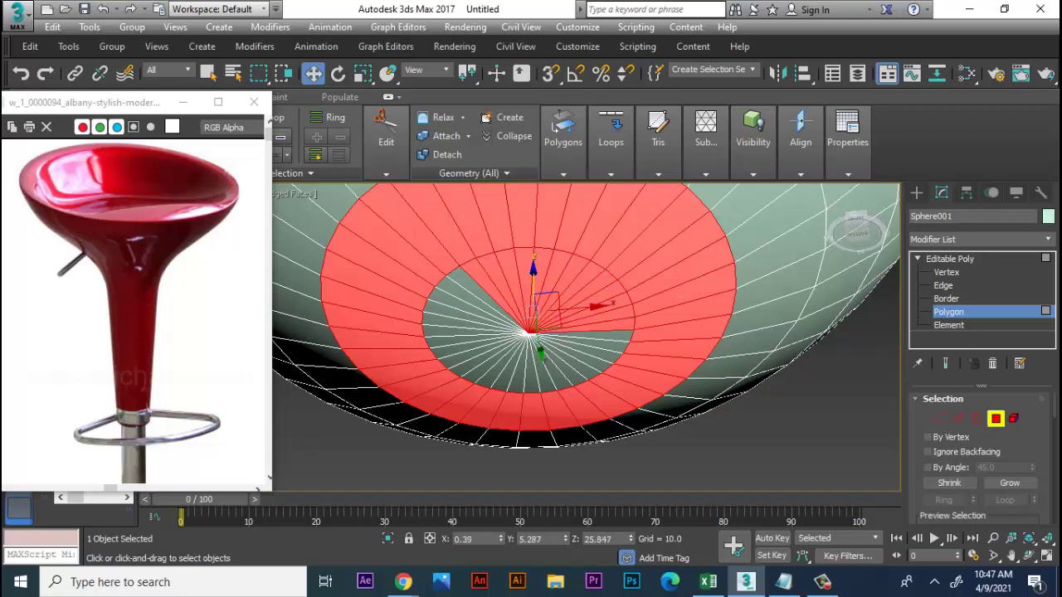
pyautogui.keyDown('ctrl'); pyautogui.click(620, 342); pyautogui.keyUp('ctrl')
pyautogui.keyDown('ctrl'); pyautogui.click(612, 351); pyautogui.keyUp('ctrl')
pyautogui.keyDown('ctrl'); pyautogui.click(604, 359); pyautogui.keyUp('ctrl')
pyautogui.keyDown('ctrl'); pyautogui.click(593, 367); pyautogui.keyUp('ctrl')
pyautogui.keyDown('ctrl'); pyautogui.click(585, 374); pyautogui.keyUp('ctrl')
pyautogui.keyDown('ctrl'); pyautogui.click(574, 377); pyautogui.keyUp('ctrl')
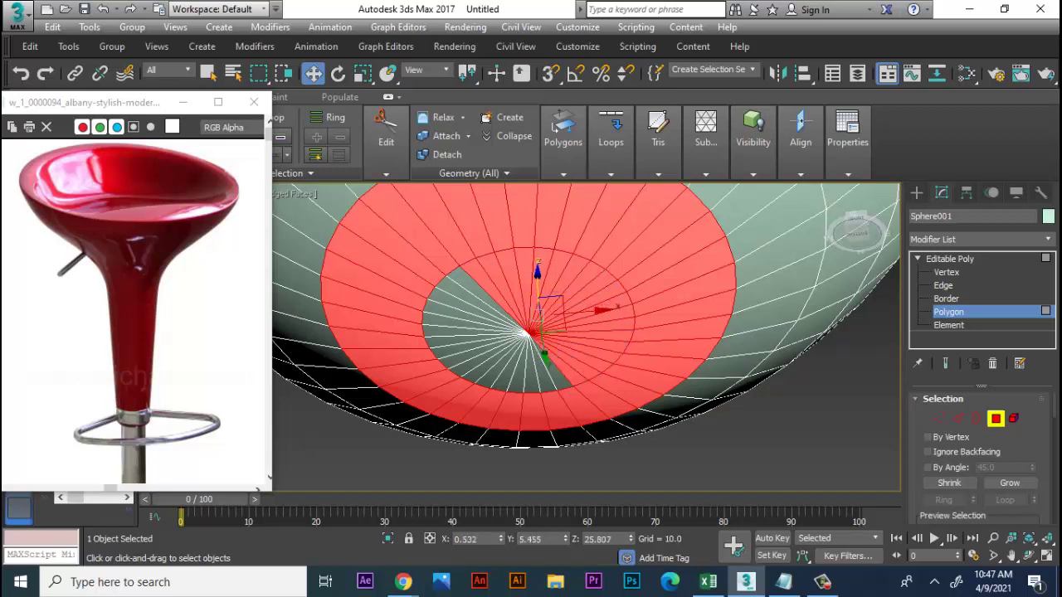
pyautogui.keyDown('ctrl'); pyautogui.click(563, 380); pyautogui.keyUp('ctrl')
pyautogui.keyDown('ctrl'); pyautogui.click(550, 383); pyautogui.keyUp('ctrl')
pyautogui.keyDown('ctrl'); pyautogui.click(537, 385); pyautogui.keyUp('ctrl')
pyautogui.keyDown('ctrl'); pyautogui.click(524, 386); pyautogui.keyUp('ctrl')
pyautogui.keyDown('ctrl'); pyautogui.click(512, 385); pyautogui.keyUp('ctrl')
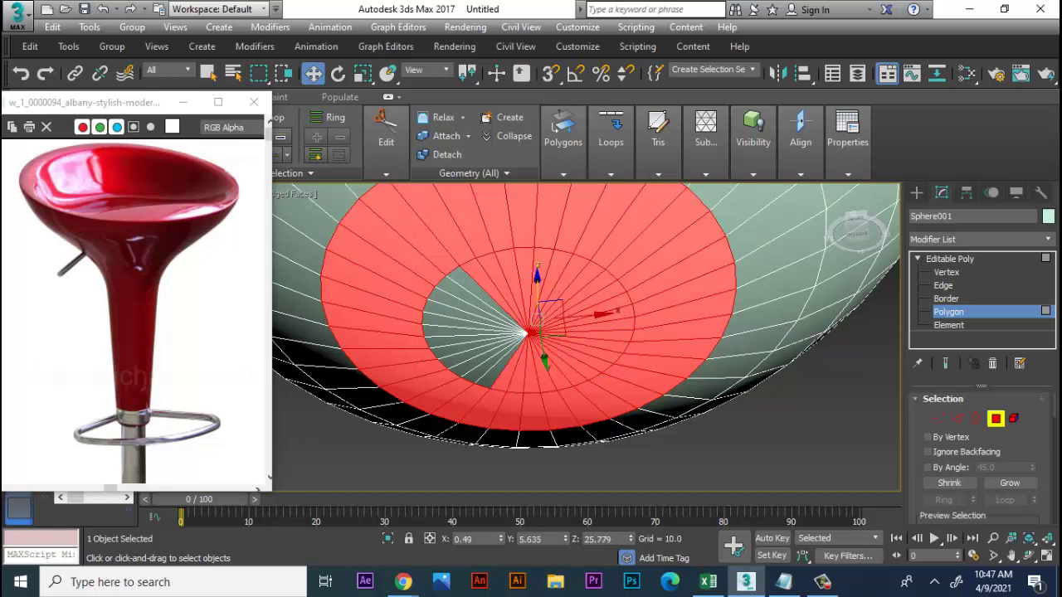
pyautogui.keyDown('ctrl'); pyautogui.click(498, 383); pyautogui.keyUp('ctrl')
pyautogui.keyDown('ctrl'); pyautogui.click(485, 378); pyautogui.keyUp('ctrl')
pyautogui.keyDown('ctrl'); pyautogui.click(473, 375); pyautogui.keyUp('ctrl')
pyautogui.keyDown('ctrl'); pyautogui.click(461, 368); pyautogui.keyUp('ctrl')
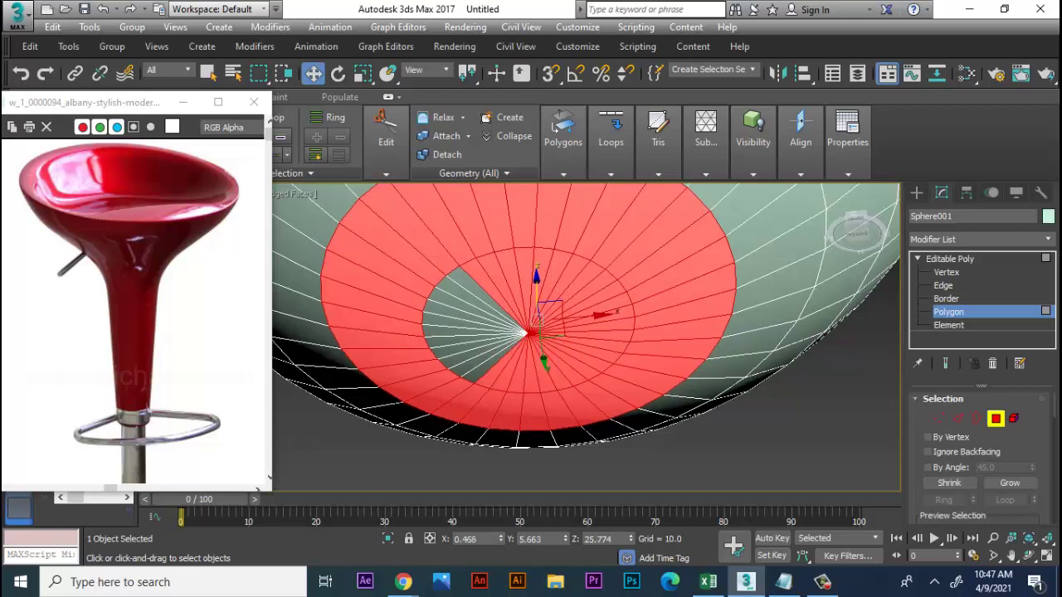
pyautogui.keyDown('ctrl'); pyautogui.click(451, 362); pyautogui.keyUp('ctrl')
pyautogui.keyDown('ctrl'); pyautogui.click(441, 353); pyautogui.keyUp('ctrl')
pyautogui.keyDown('ctrl'); pyautogui.click(432, 345); pyautogui.keyUp('ctrl')
pyautogui.keyDown('ctrl'); pyautogui.click(427, 337); pyautogui.keyUp('ctrl')
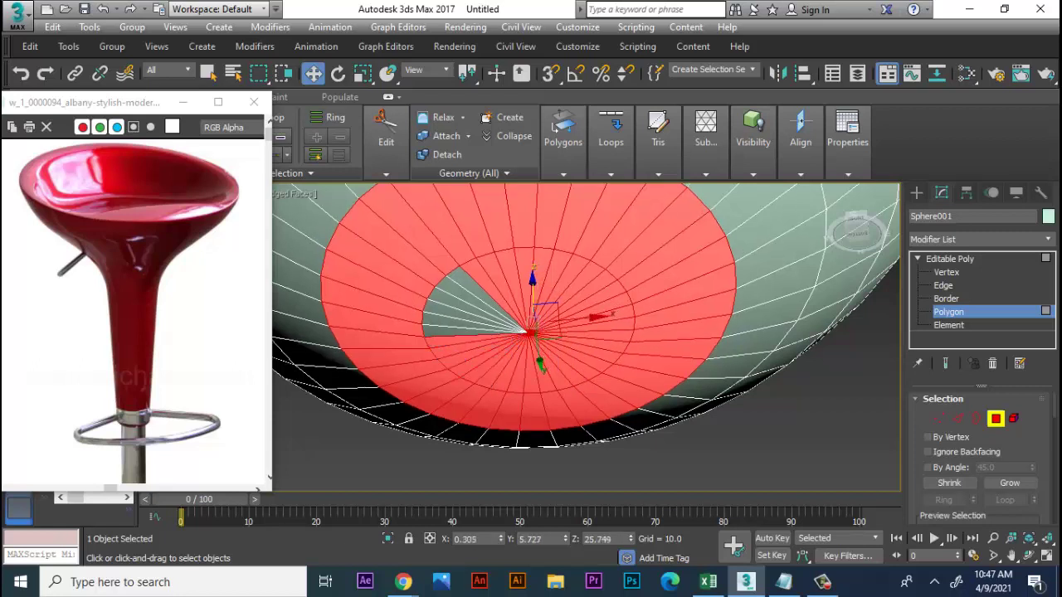
pyautogui.keyDown('ctrl'); pyautogui.click(423, 327); pyautogui.keyUp('ctrl')
pyautogui.keyDown('ctrl'); pyautogui.click(424, 316); pyautogui.keyUp('ctrl')
pyautogui.keyDown('ctrl'); pyautogui.click(426, 307); pyautogui.keyUp('ctrl')
pyautogui.keyDown('ctrl'); pyautogui.click(429, 297); pyautogui.keyUp('ctrl')
pyautogui.keyDown('ctrl'); pyautogui.click(440, 286); pyautogui.keyUp('ctrl')
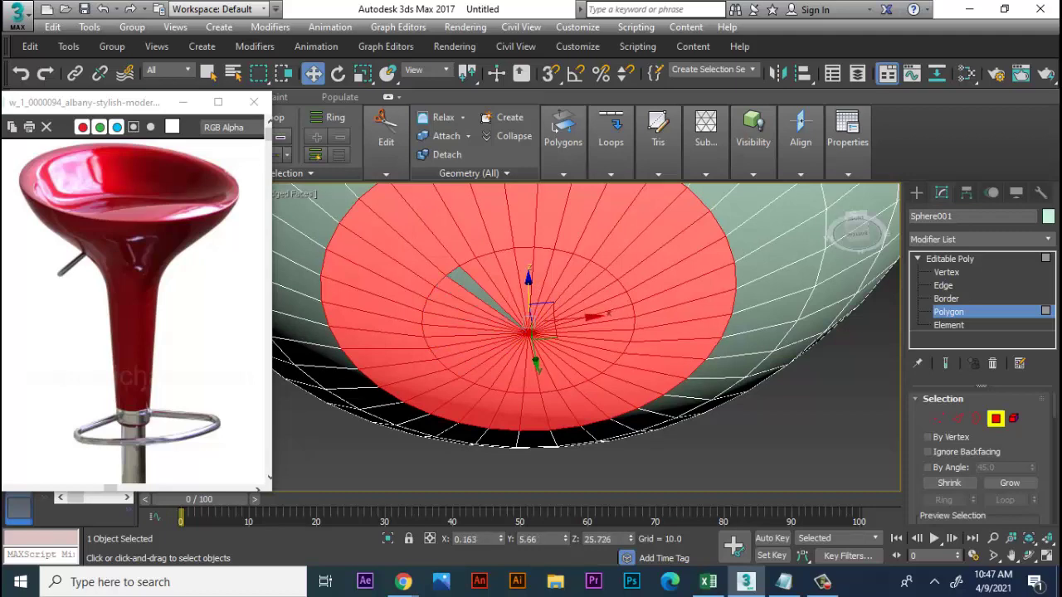
pyautogui.keyDown('ctrl'); pyautogui.click(455, 276); pyautogui.keyUp('ctrl')
pyautogui.scroll(-3, 455, 276)
pyautogui.scroll(-2, 970, 448)
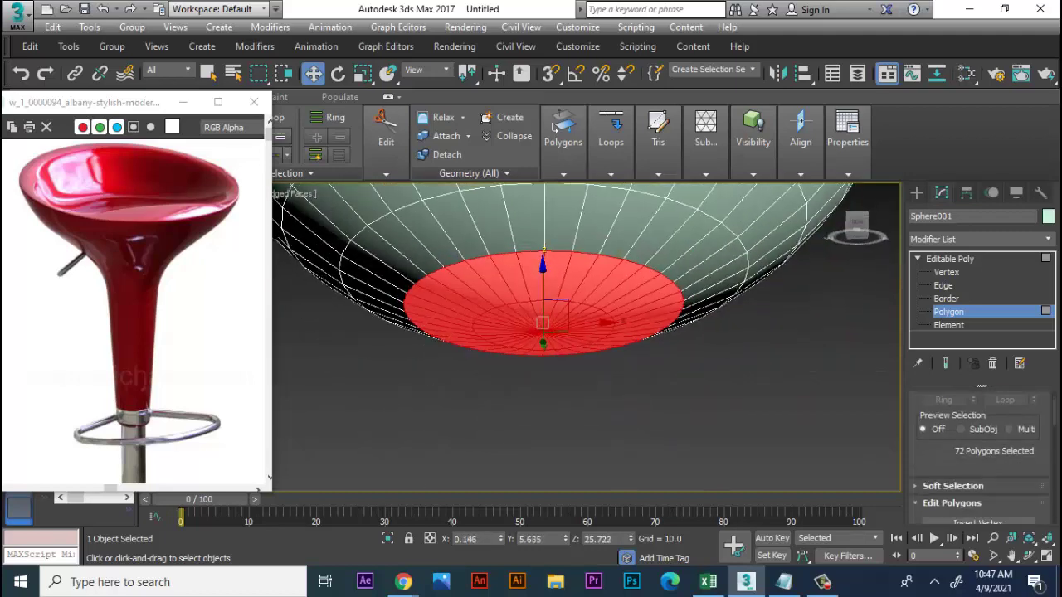
pyautogui.scroll(-2, 971, 449)
pyautogui.scroll(-2, 970, 449)
pyautogui.scroll(-2, 970, 449)
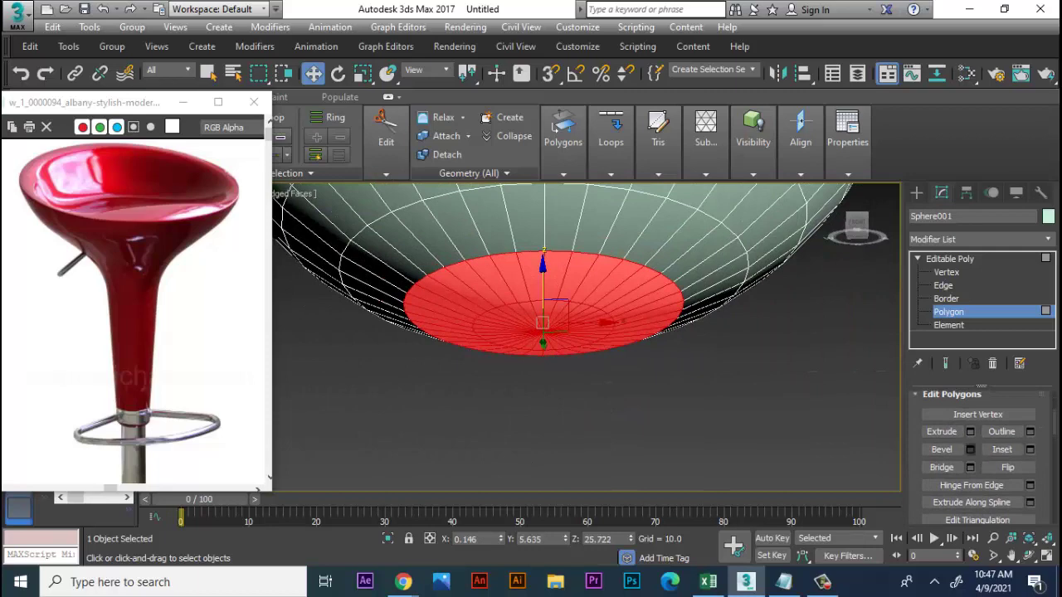
# Step: Extrude the selected bottom disc 20.186 downward into a stem
pyautogui.click(969, 431)
pyautogui.scroll(-3, 572, 331)
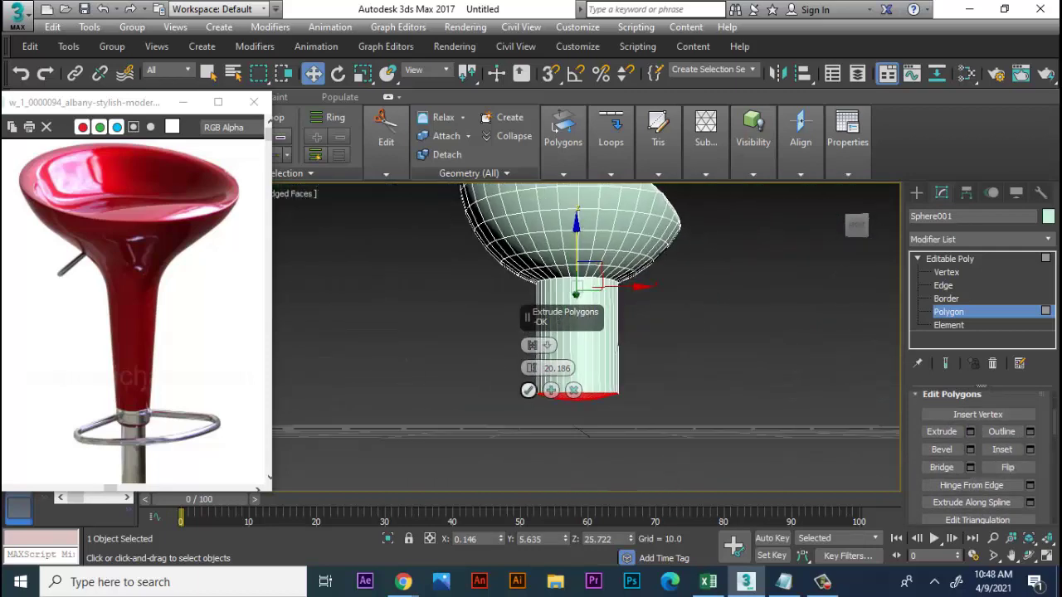
pyautogui.click(528, 390)
# Step: Scale the stem's bottom polygons down so the stem tapers toward its base
pyautogui.press('r')
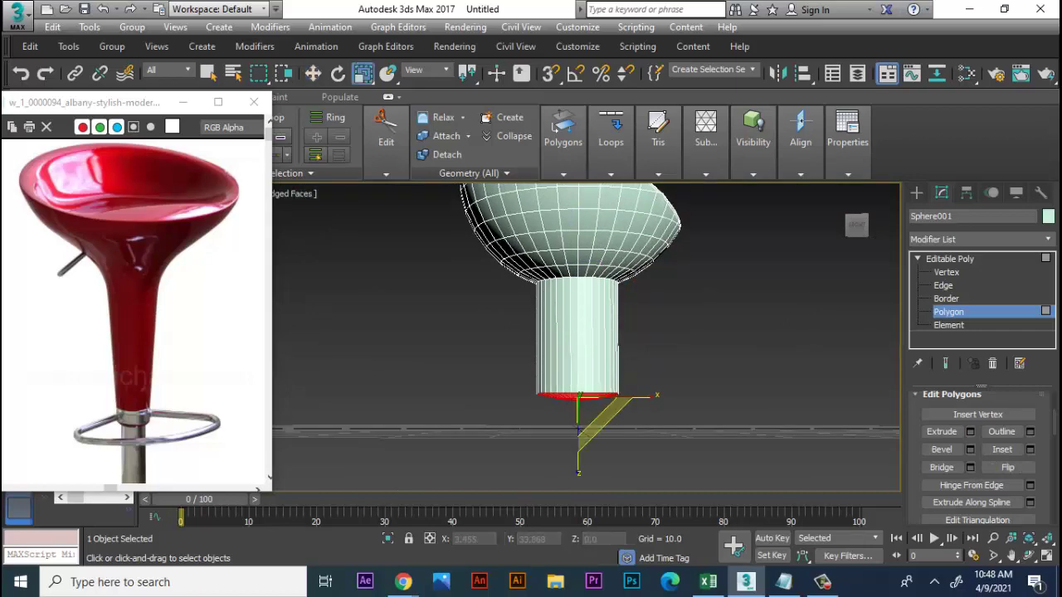
pyautogui.moveTo(602, 415); pyautogui.dragTo(598, 428)
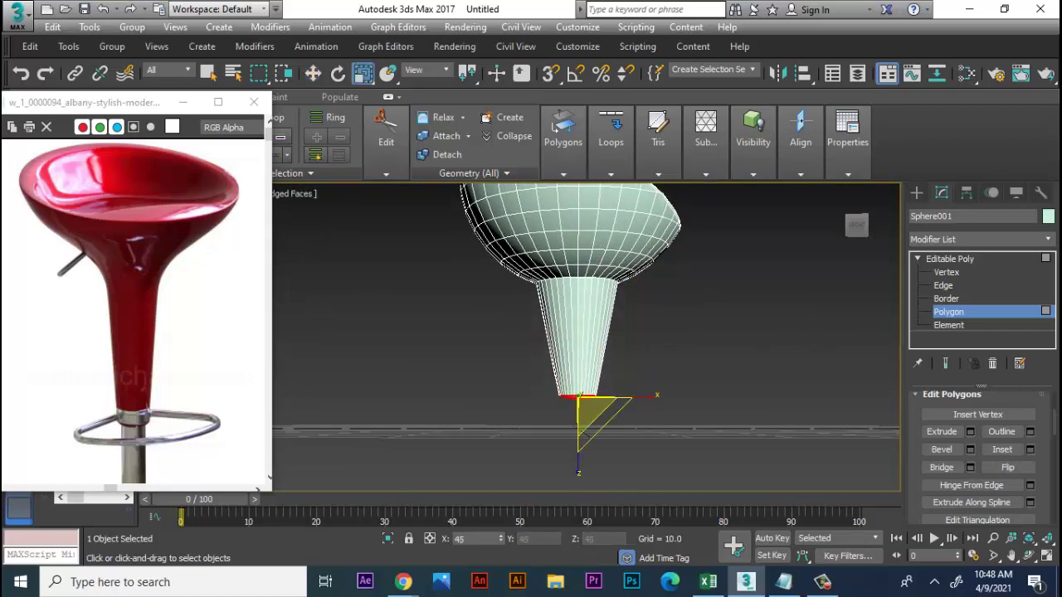
pyautogui.moveTo(581, 331)
pyautogui.keyDown('alt'); pyautogui.mouseDown(button='middle')
pyautogui.moveTo(598, 316)
pyautogui.moveTo(585, 324)
pyautogui.moveTo(589, 298)
pyautogui.mouseUp(button='middle'); pyautogui.keyUp('alt')
pyautogui.moveTo(581, 311); pyautogui.dragTo(581, 319)
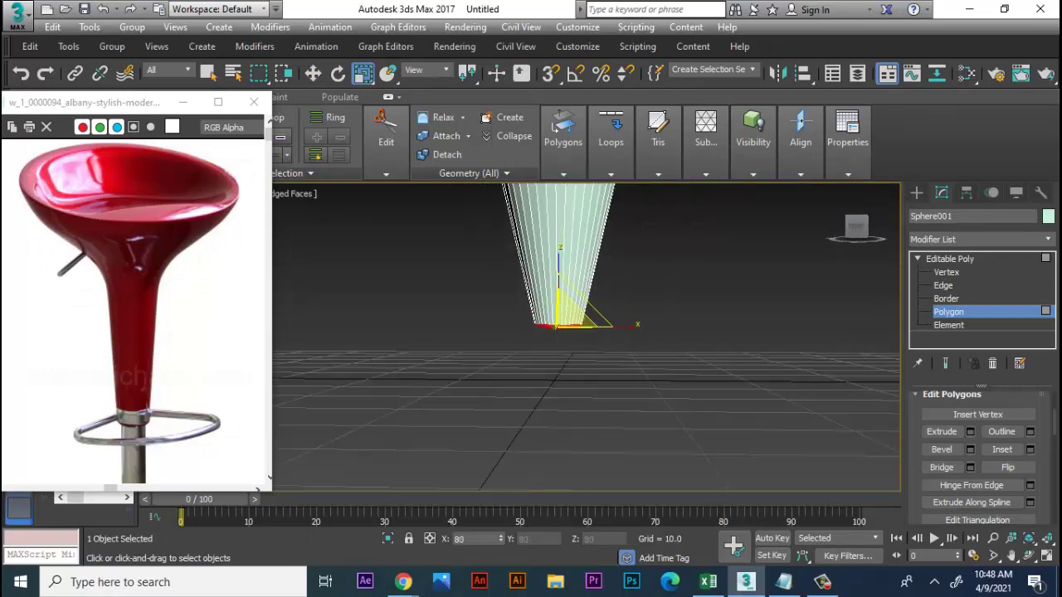
pyautogui.scroll(2, 539, 216)
pyautogui.scroll(3, 539, 216)
# Step: Chamfer the stem-to-seat edge loop with amount 2.358 and 5 segments
pyautogui.scroll(3, 539, 216)
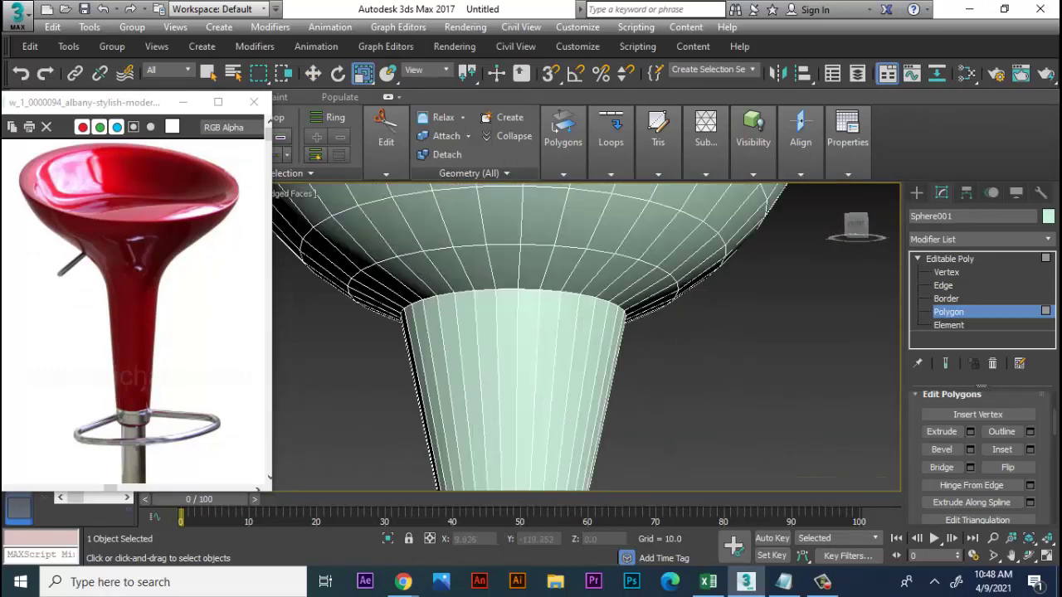
pyautogui.press('2')
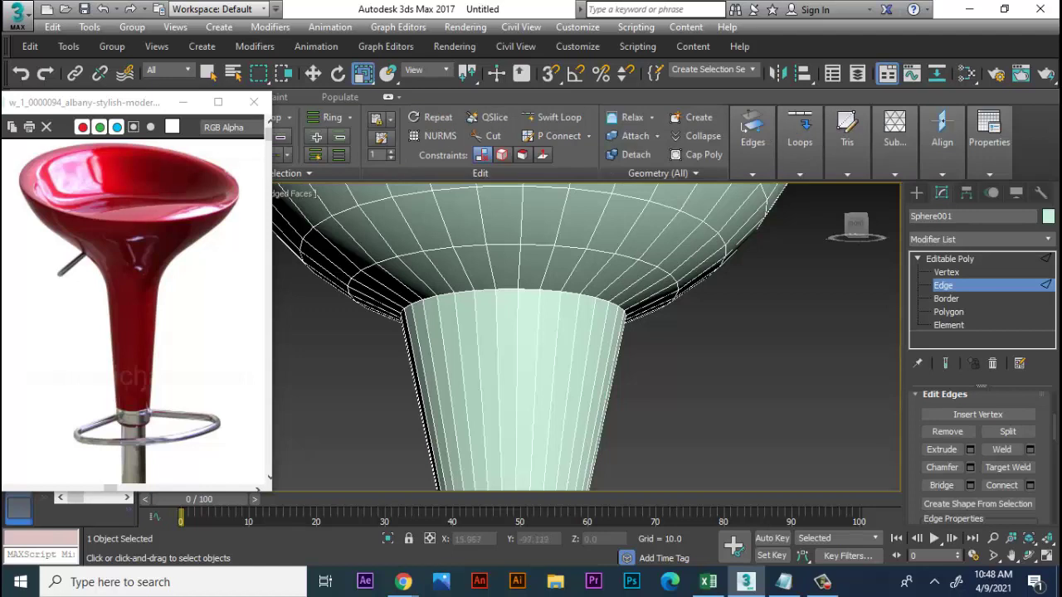
pyautogui.doubleClick(514, 291)
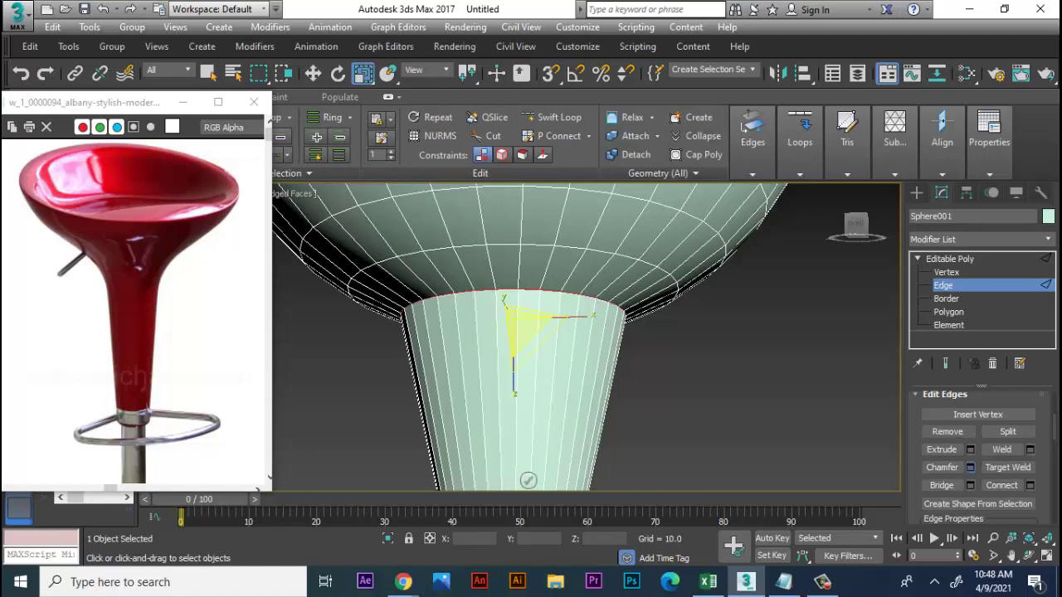
pyautogui.click(970, 467)
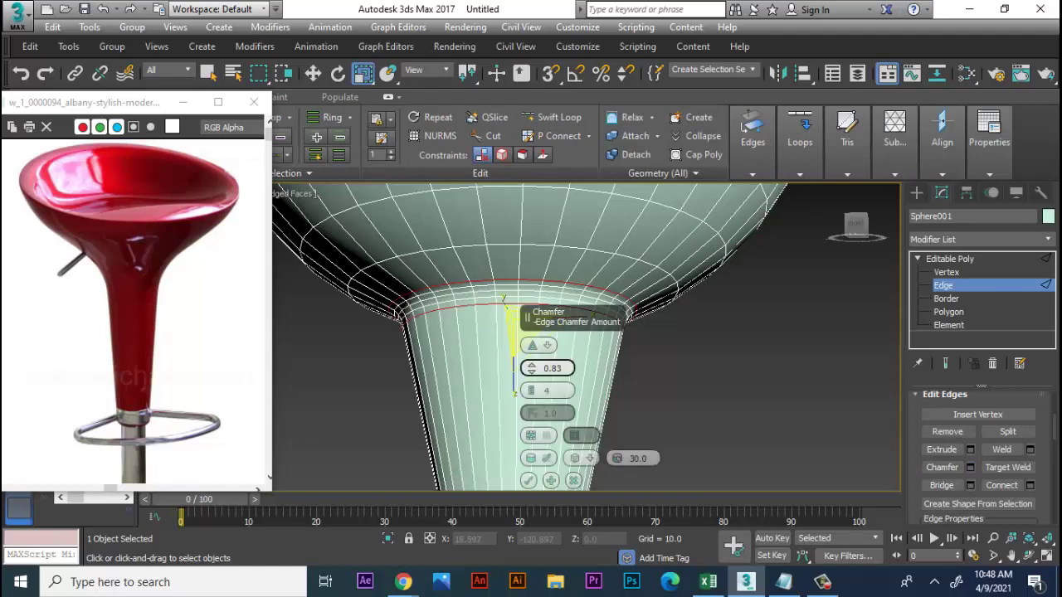
pyautogui.moveTo(531, 367); pyautogui.dragTo(531, 372)
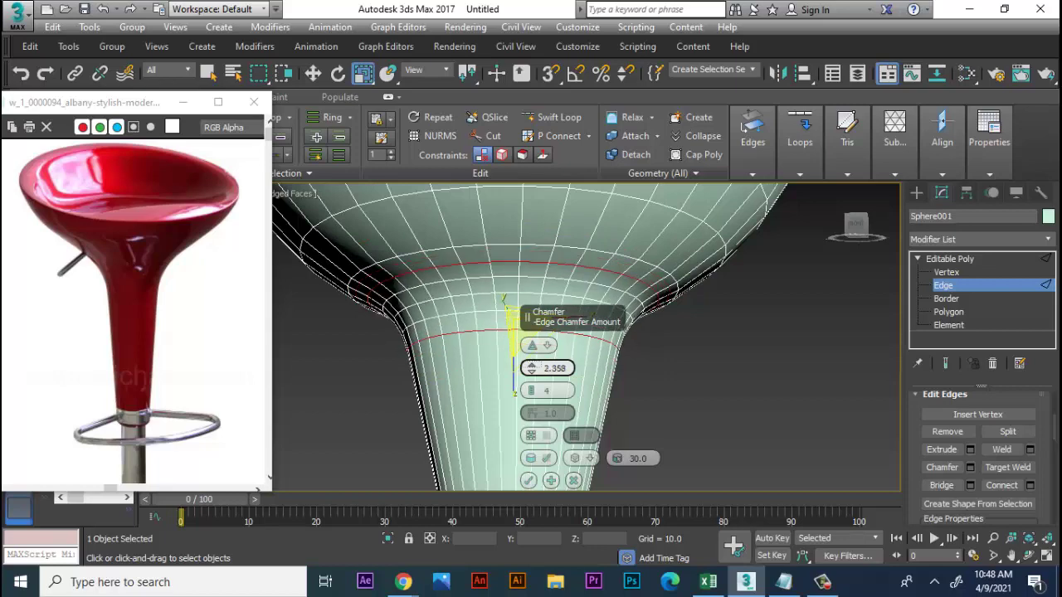
pyautogui.click(532, 387)
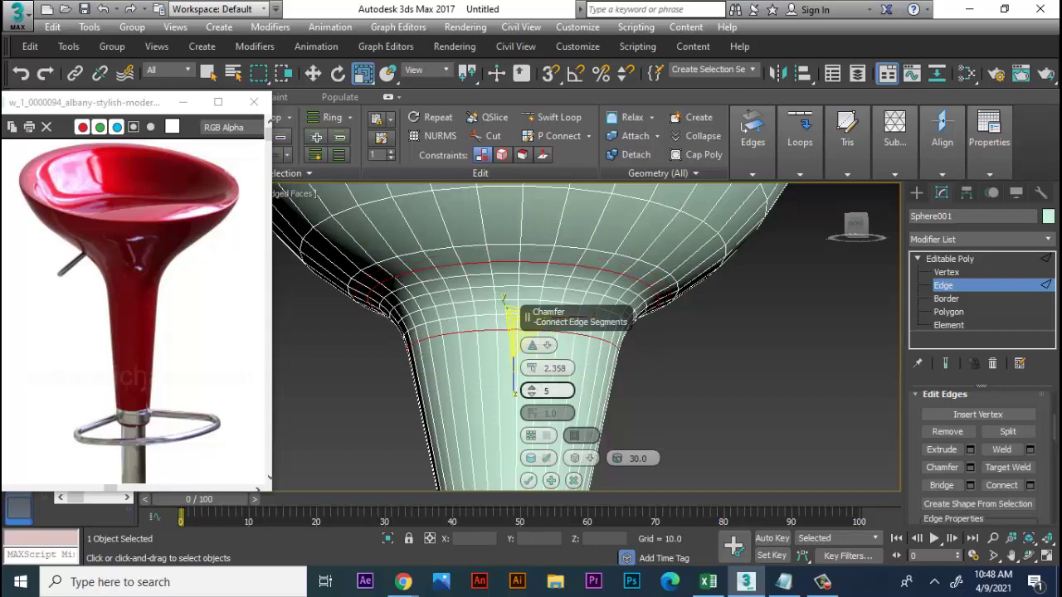
pyautogui.click(528, 480)
pyautogui.scroll(-6, 704, 260)
pyautogui.scroll(-3, 704, 261)
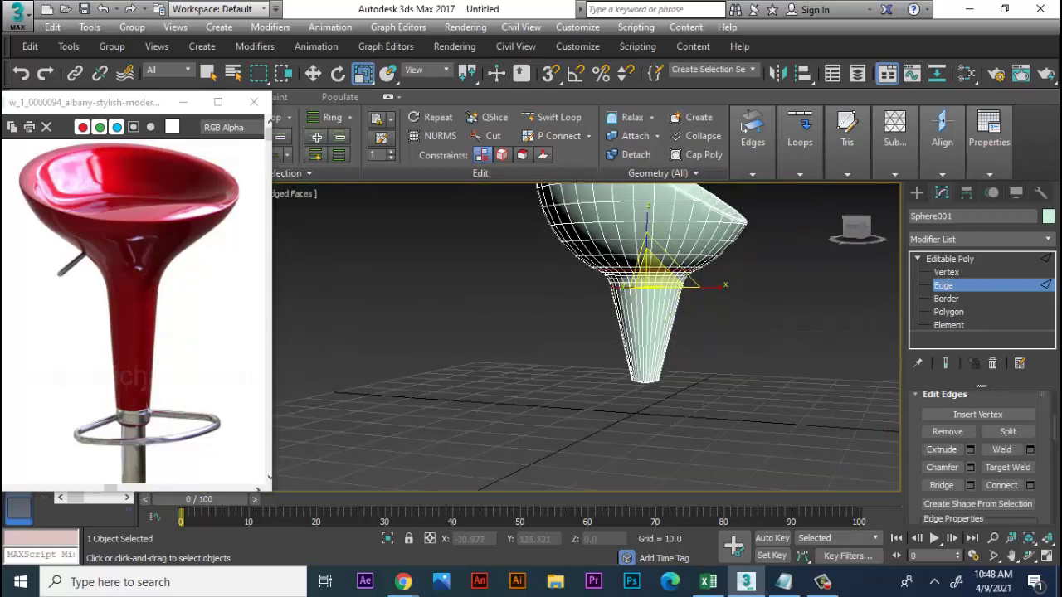
pyautogui.scroll(3, 697, 331)
# Step: Select the stem's bottom vertices and move them down to Z -0.819
pyautogui.press('1')
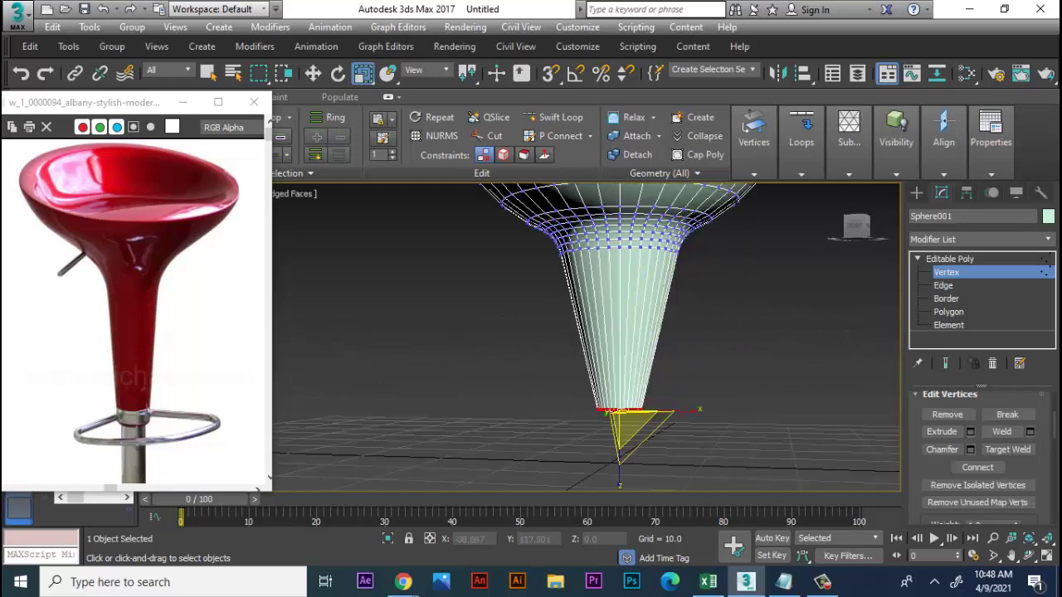
pyautogui.keyDown('alt'); pyautogui.moveTo(622, 332); pyautogui.dragTo(623, 307, button='middle'); pyautogui.keyUp('alt')
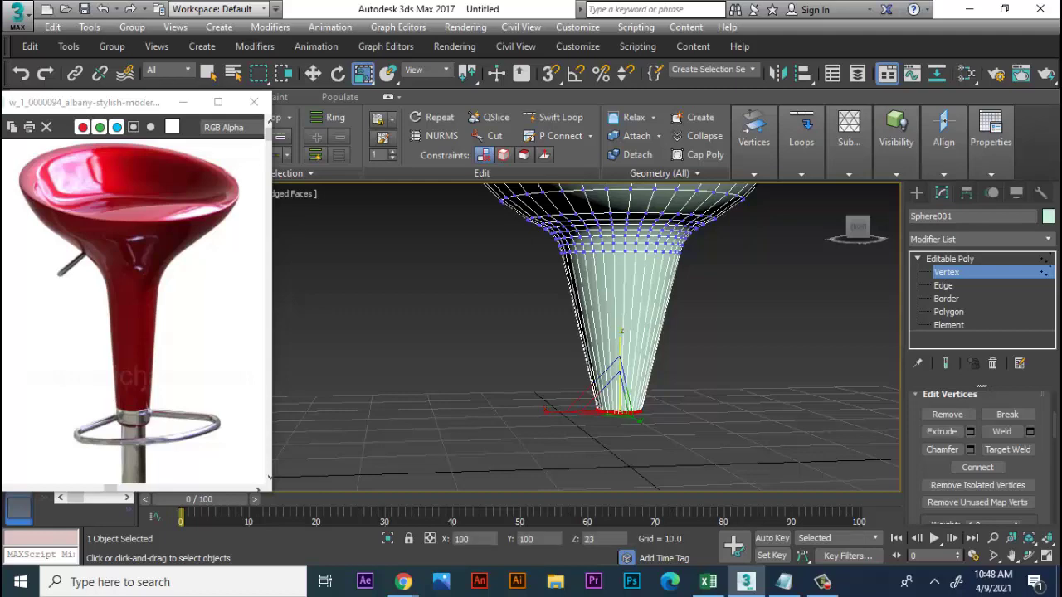
pyautogui.press('w')
pyautogui.scroll(-3, 629, 413)
pyautogui.scroll(4, 625, 414)
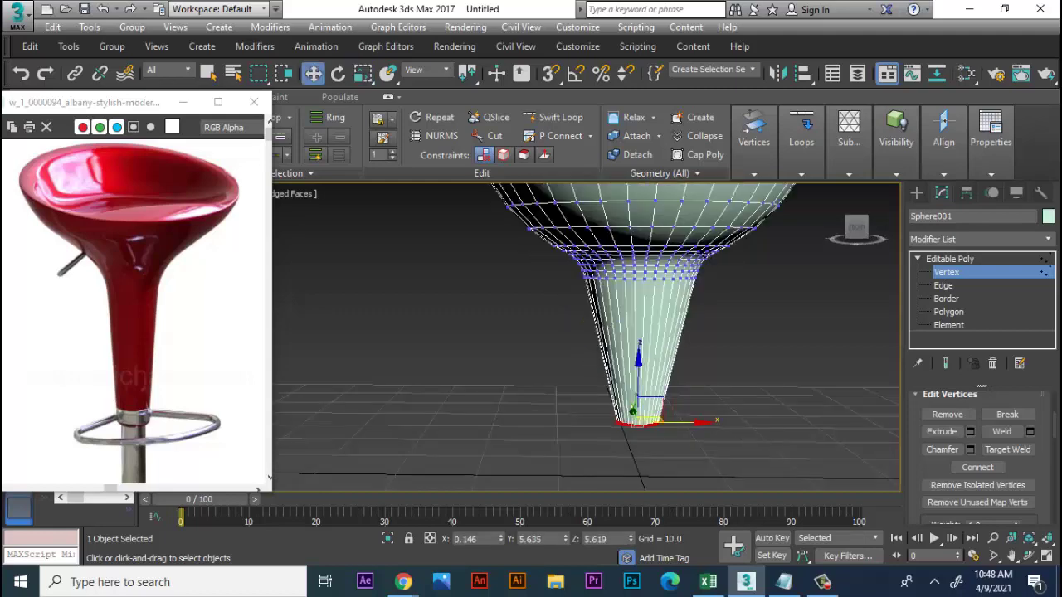
pyautogui.scroll(-1, 625, 414)
pyautogui.press('r')
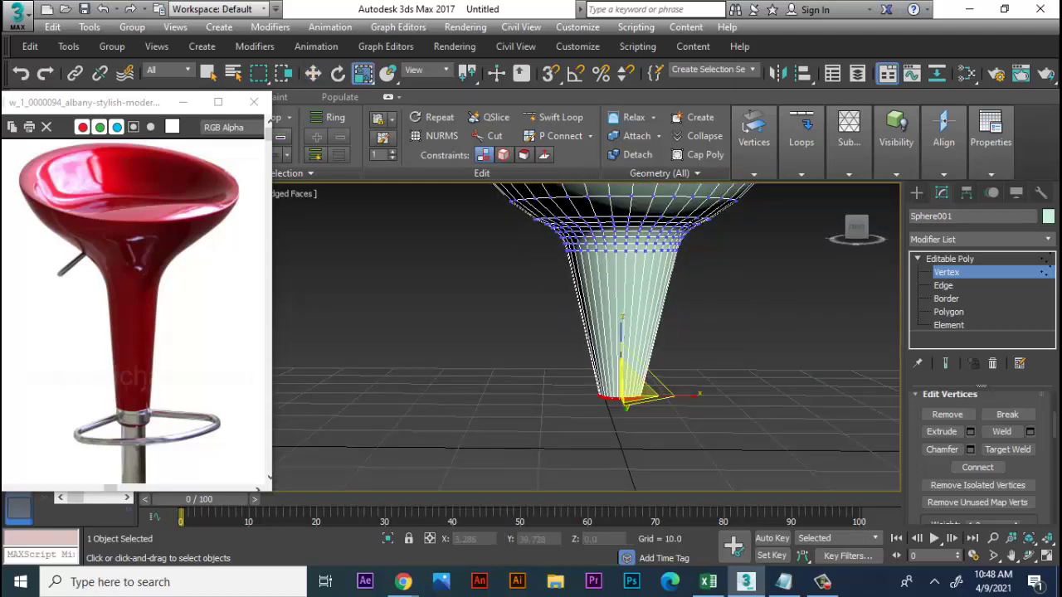
pyautogui.press('w')
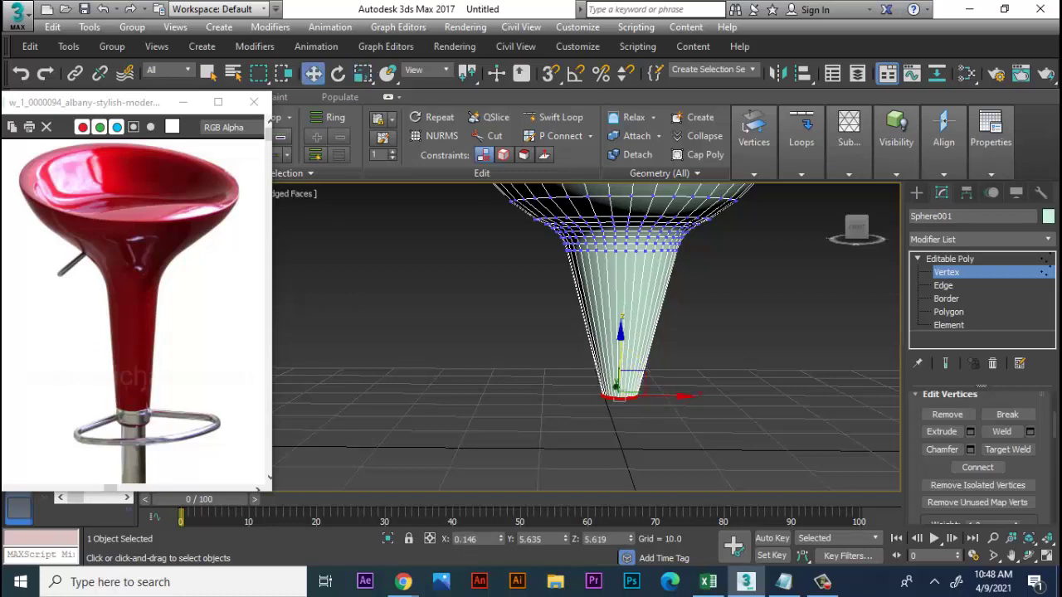
pyautogui.moveTo(618, 380); pyautogui.dragTo(618, 429)
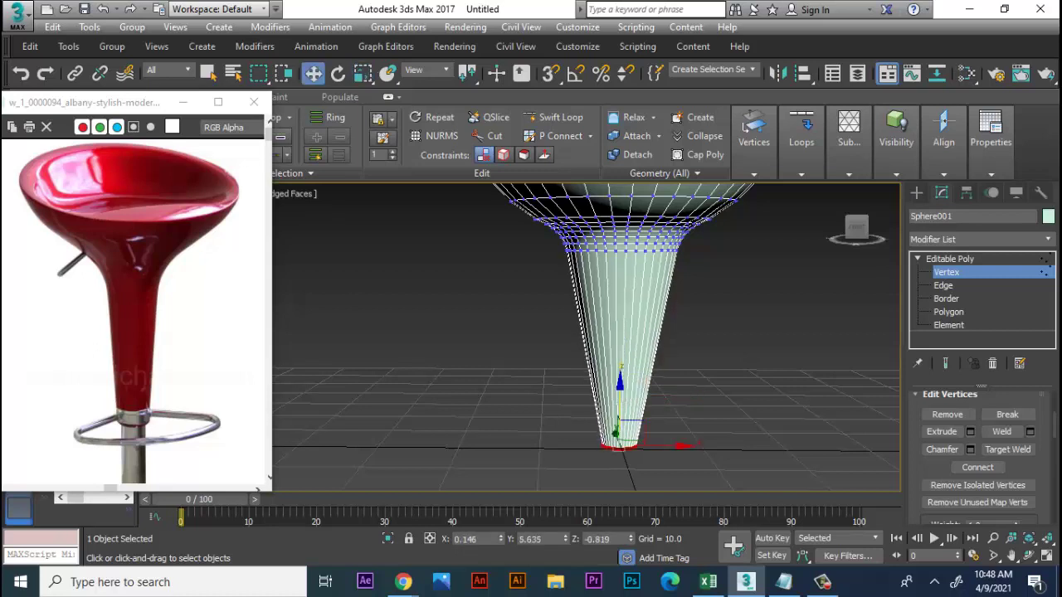
# Step: Insert a new Swift Loop edge ring partway up the stem
pyautogui.press('2')
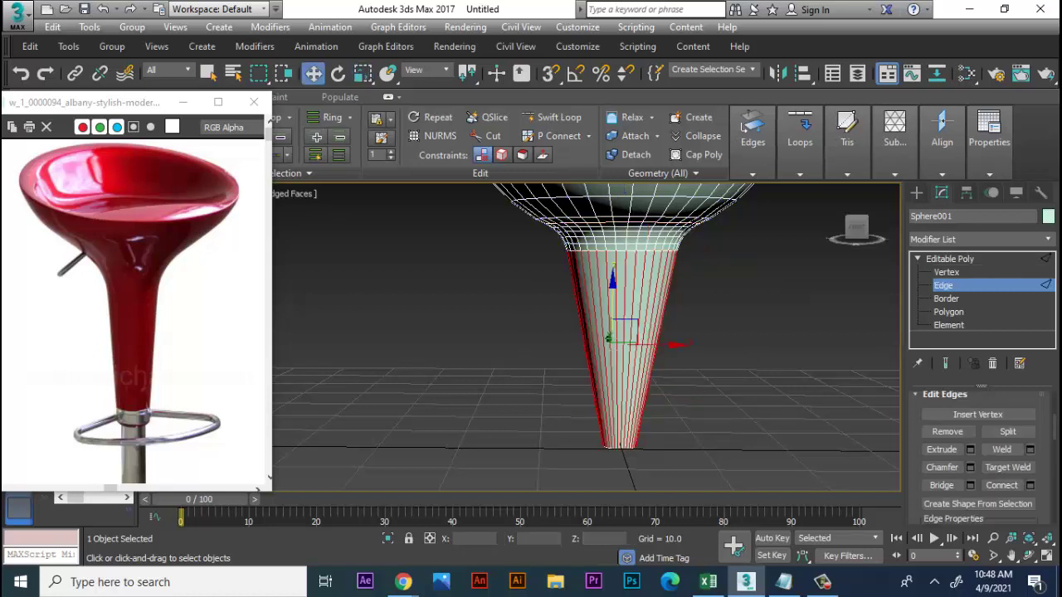
pyautogui.click(552, 117)
pyautogui.click(552, 117)
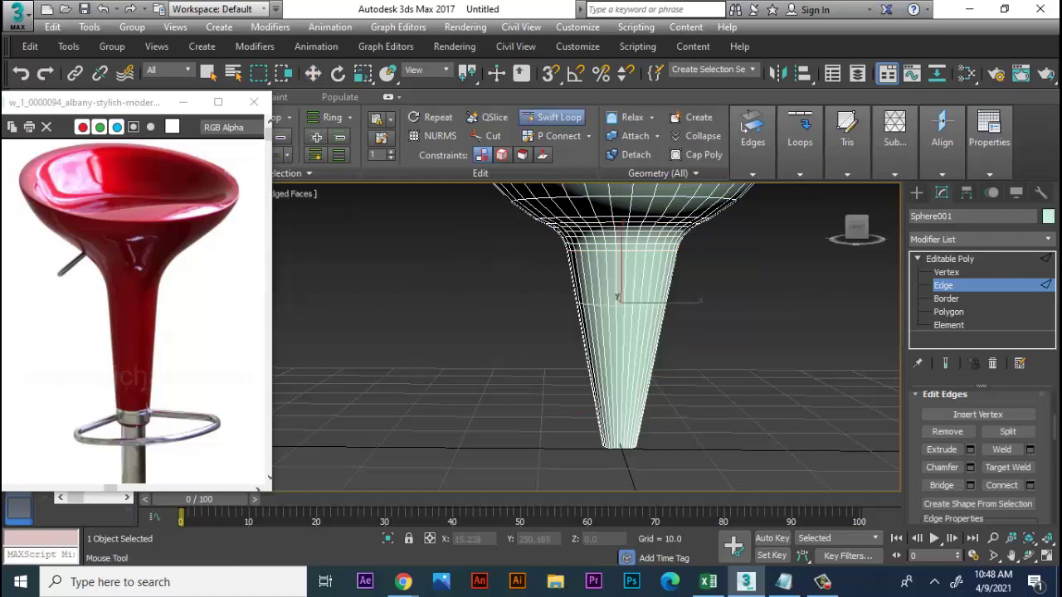
pyautogui.rightClick(617, 296)
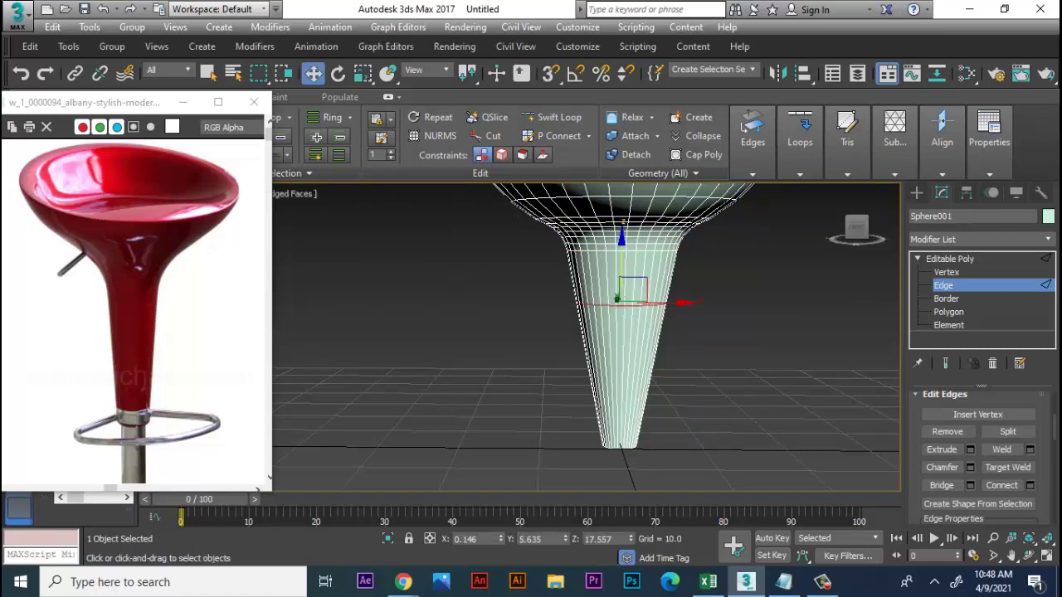
# Step: Scale the new edge loop inward to pinch the stem
pyautogui.press('r')
pyautogui.moveTo(635, 290); pyautogui.dragTo(632, 309)
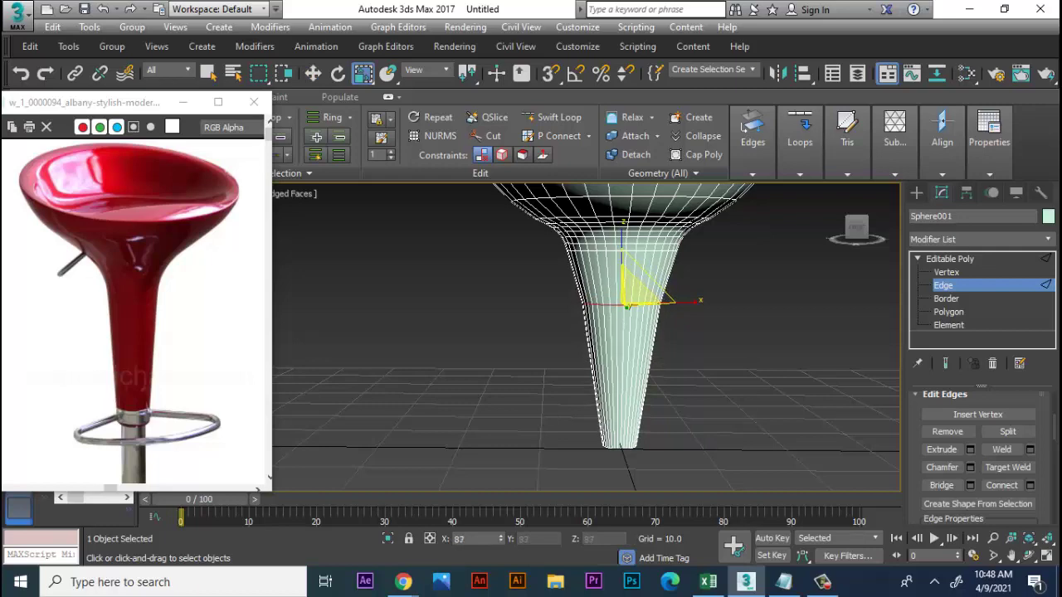
pyautogui.scroll(2, 643, 340)
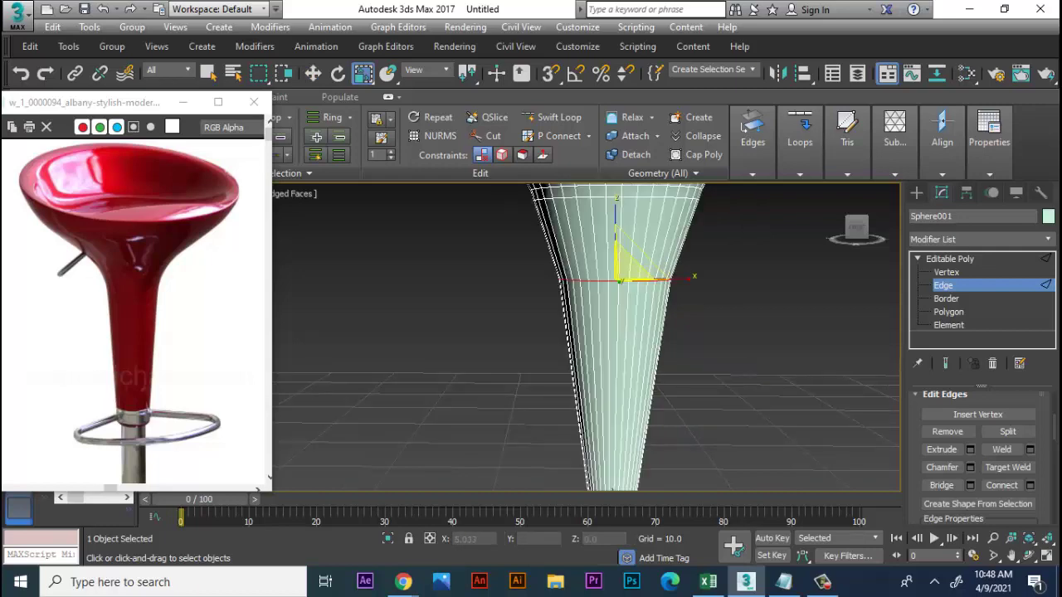
pyautogui.scroll(-3, 597, 331)
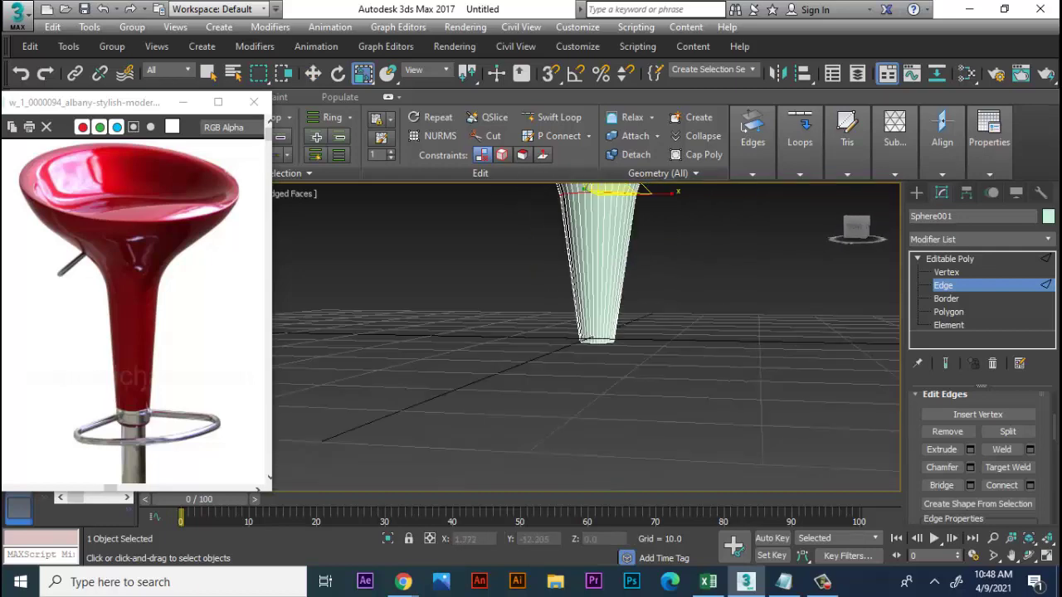
pyautogui.press('w')
pyautogui.keyDown('alt'); pyautogui.moveTo(581, 332); pyautogui.dragTo(581, 365, button='middle'); pyautogui.keyUp('alt')
# Step: Select the polygons at the bottom of the leg
pyautogui.press('4')
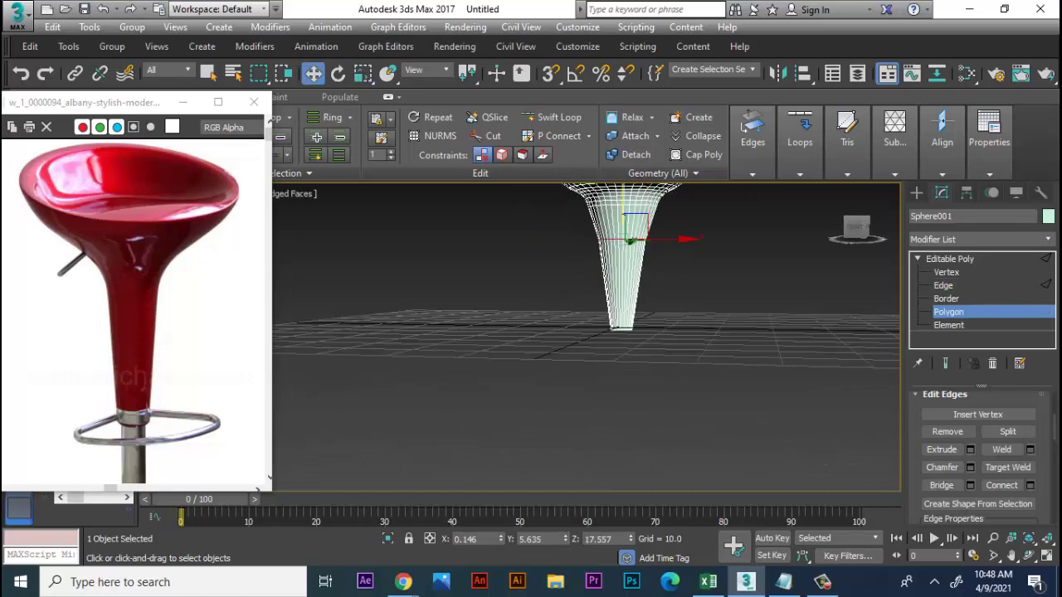
pyautogui.moveTo(810, 428); pyautogui.dragTo(526, 330)
pyautogui.moveTo(510, 166); pyautogui.dragTo(722, 237)
pyautogui.keyDown('alt'); pyautogui.moveTo(581, 348); pyautogui.dragTo(635, 303, button='middle'); pyautogui.keyUp('alt')
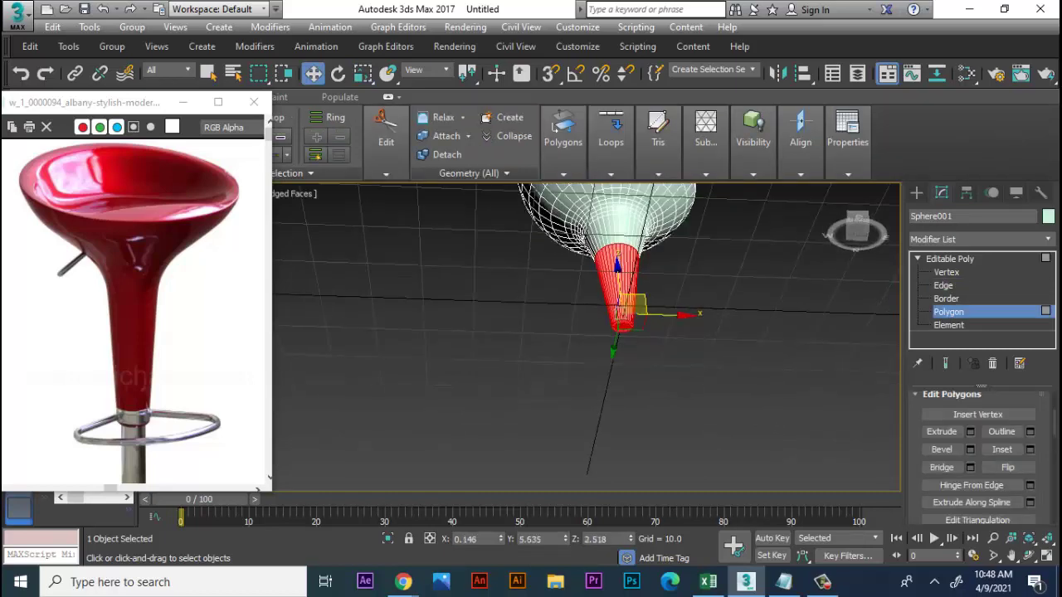
pyautogui.hotkey('ctrl', 'd')
pyautogui.scroll(3, 580, 332)
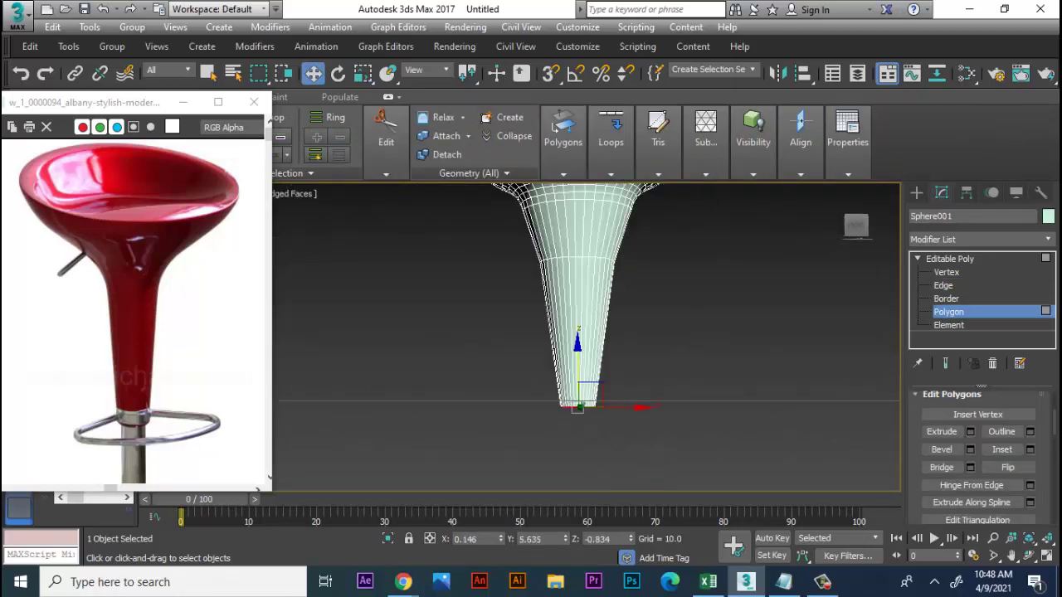
pyautogui.scroll(-2, 133, 315)
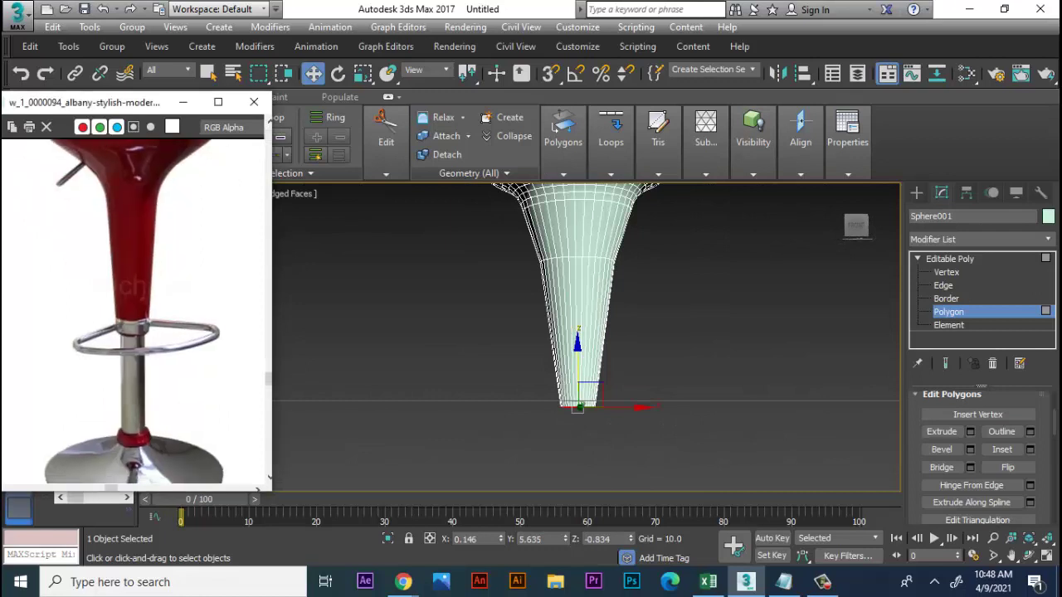
# Step: Extrude the leg's bottom face 20.186 downward into a slim straight post
pyautogui.hotkey('shift', 'e')
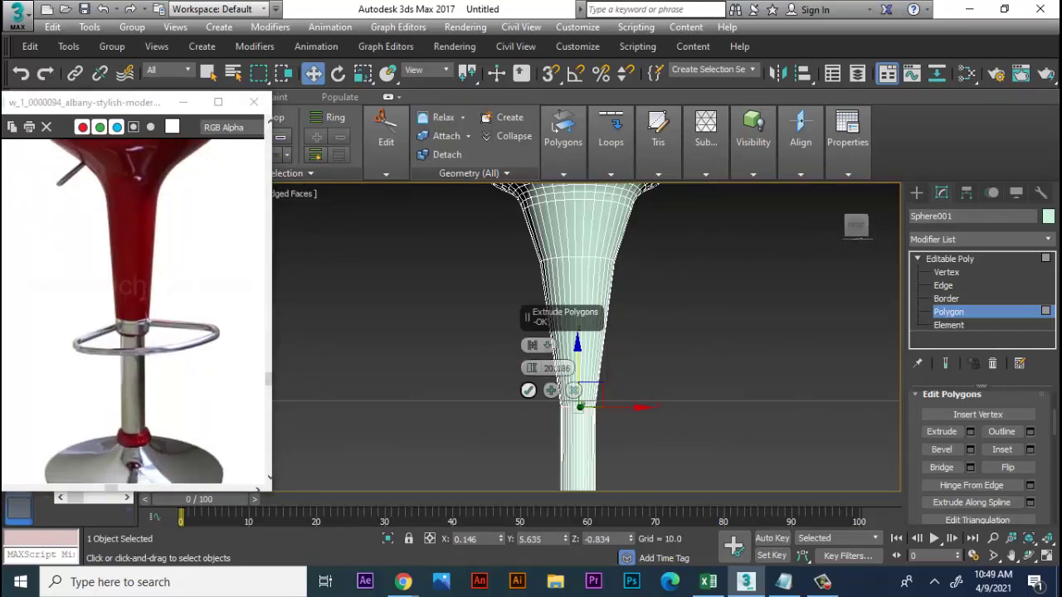
pyautogui.press('Return')
pyautogui.scroll(-3, 564, 348)
pyautogui.keyDown('alt'); pyautogui.moveTo(564, 332); pyautogui.dragTo(572, 373, button='middle'); pyautogui.keyUp('alt')
pyautogui.scroll(3, 572, 349)
pyautogui.scroll(3, 572, 348)
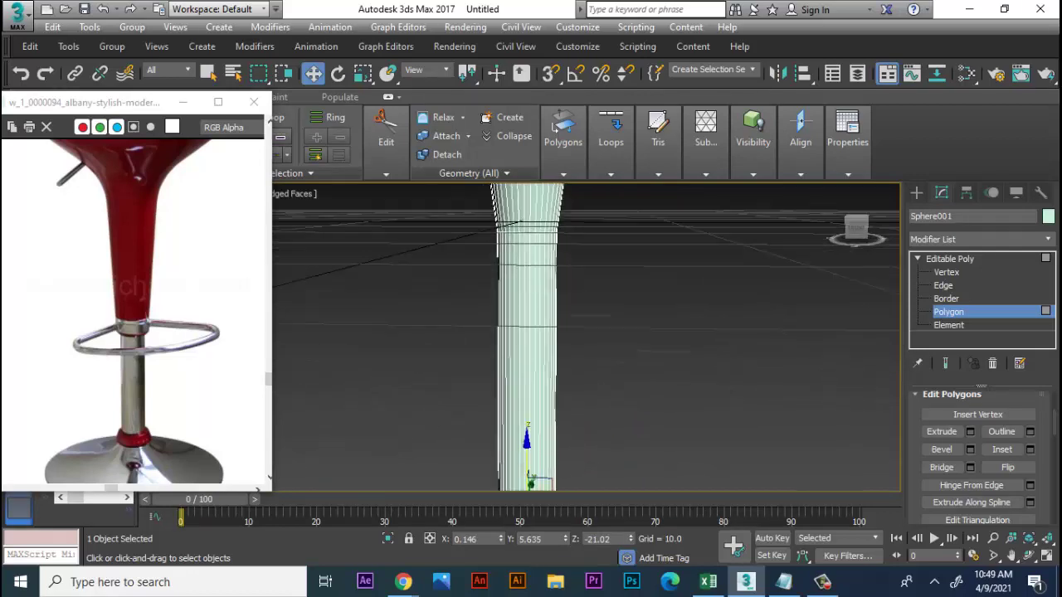
pyautogui.scroll(-4, 580, 332)
pyautogui.moveTo(581, 331)
pyautogui.keyDown('alt'); pyautogui.mouseDown(button='middle')
pyautogui.moveTo(580, 365)
pyautogui.moveTo(598, 374)
pyautogui.mouseUp(button='middle'); pyautogui.keyUp('alt')
pyautogui.scroll(3, 597, 349)
pyautogui.scroll(3, 597, 348)
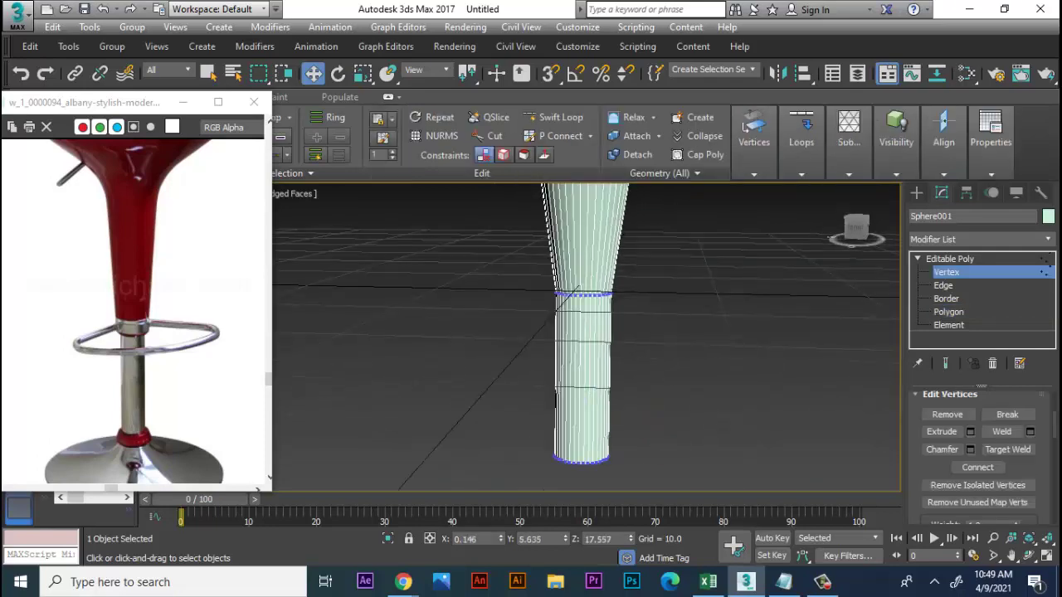
# Step: Select the column's top ring of vertices and raise it
pyautogui.press('1')
pyautogui.moveTo(481, 253); pyautogui.dragTo(659, 313)
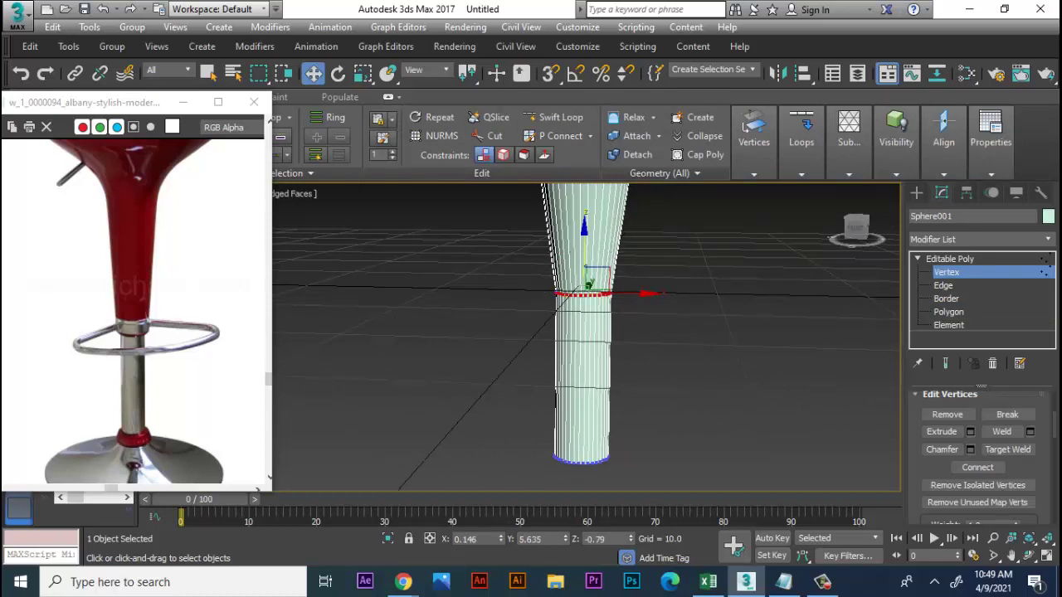
pyautogui.moveTo(584, 249); pyautogui.dragTo(584, 217)
pyautogui.moveTo(586, 290); pyautogui.dragTo(591, 201, button='middle')
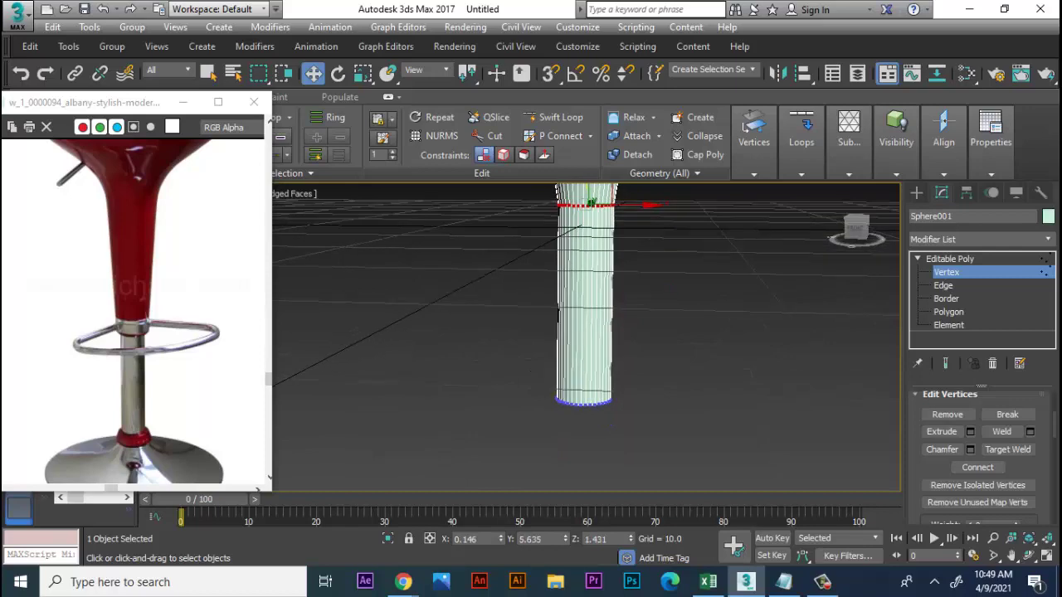
# Step: Raise the column's bottom vertex ring to Z -10.422 to shorten the post
pyautogui.moveTo(497, 460); pyautogui.dragTo(655, 373)
pyautogui.moveTo(584, 340); pyautogui.dragTo(584, 328)
pyautogui.keyDown('alt'); pyautogui.moveTo(631, 374); pyautogui.dragTo(631, 332, button='middle'); pyautogui.keyUp('alt')
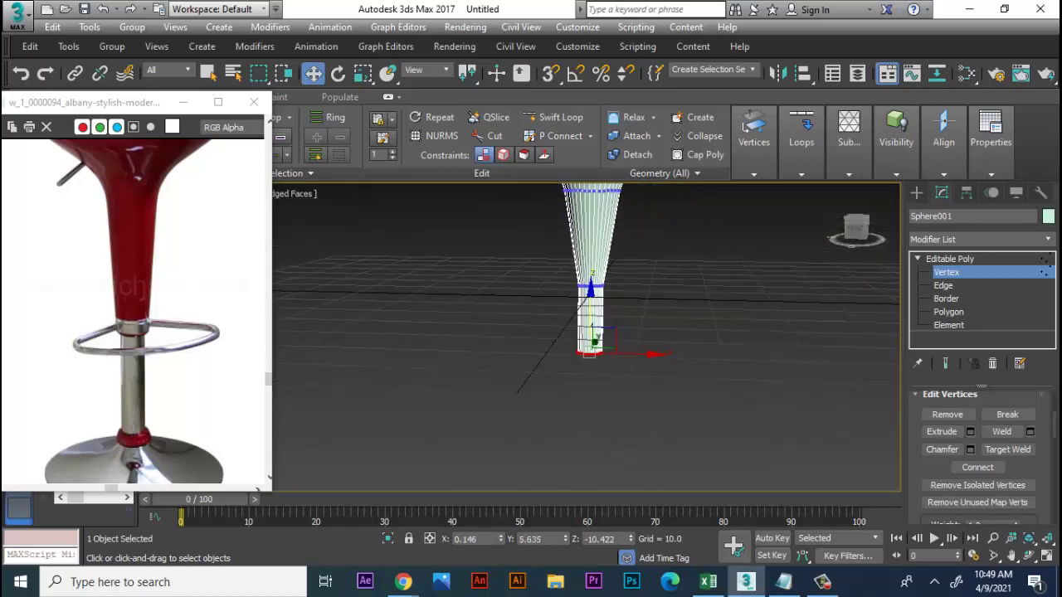
pyautogui.click(948, 312)
pyautogui.keyDown('alt'); pyautogui.moveTo(631, 373); pyautogui.dragTo(630, 340, button='middle'); pyautogui.keyUp('alt')
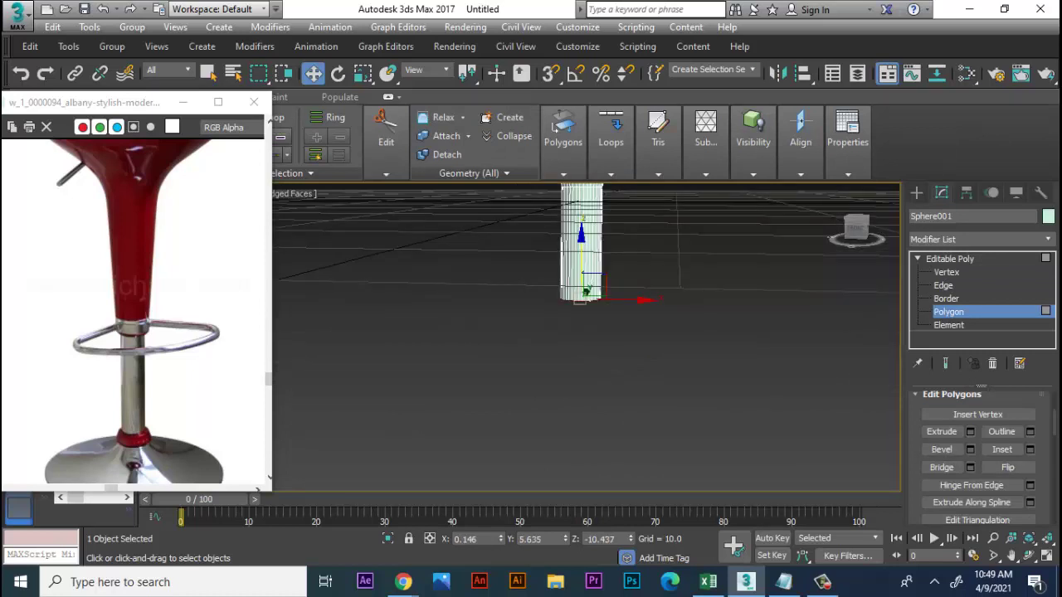
# Step: Extrude the post's bottom face again, placing it at Z -12.841 as a short base segment
pyautogui.hotkey('shift', 'e')
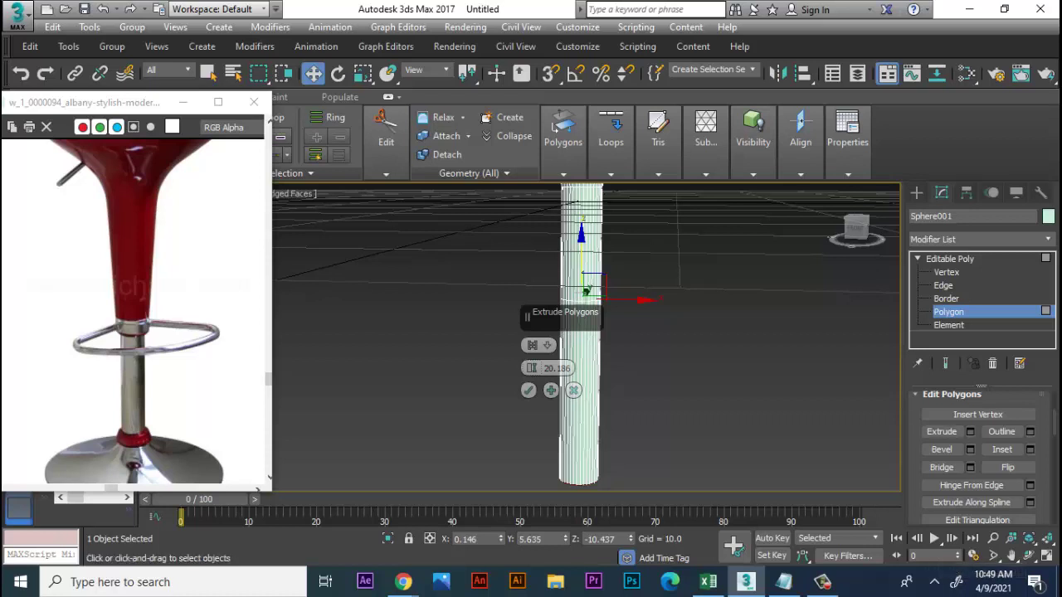
pyautogui.click(573, 389)
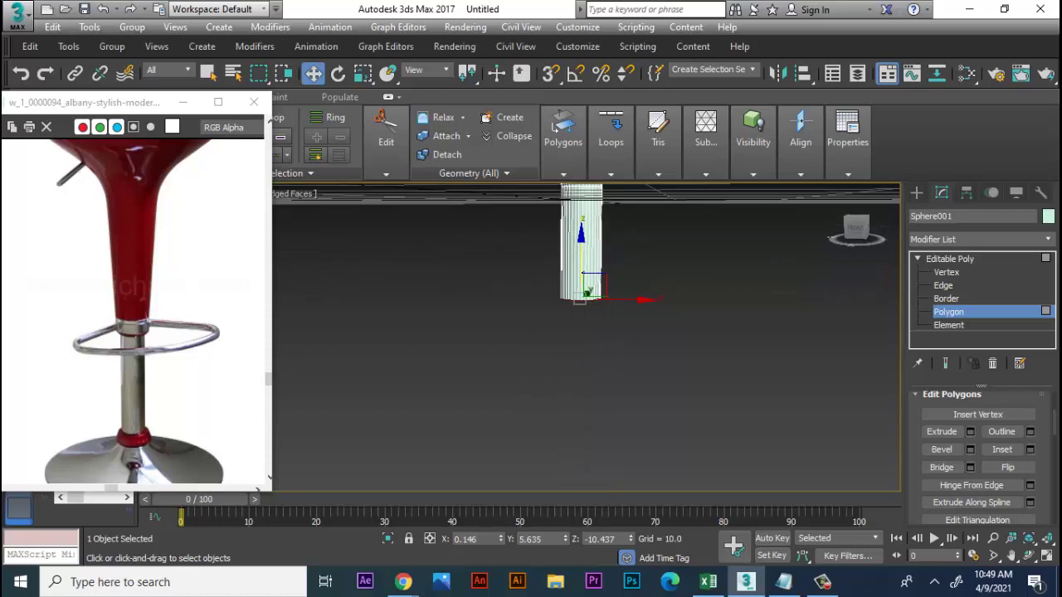
pyautogui.click(970, 432)
pyautogui.click(529, 391)
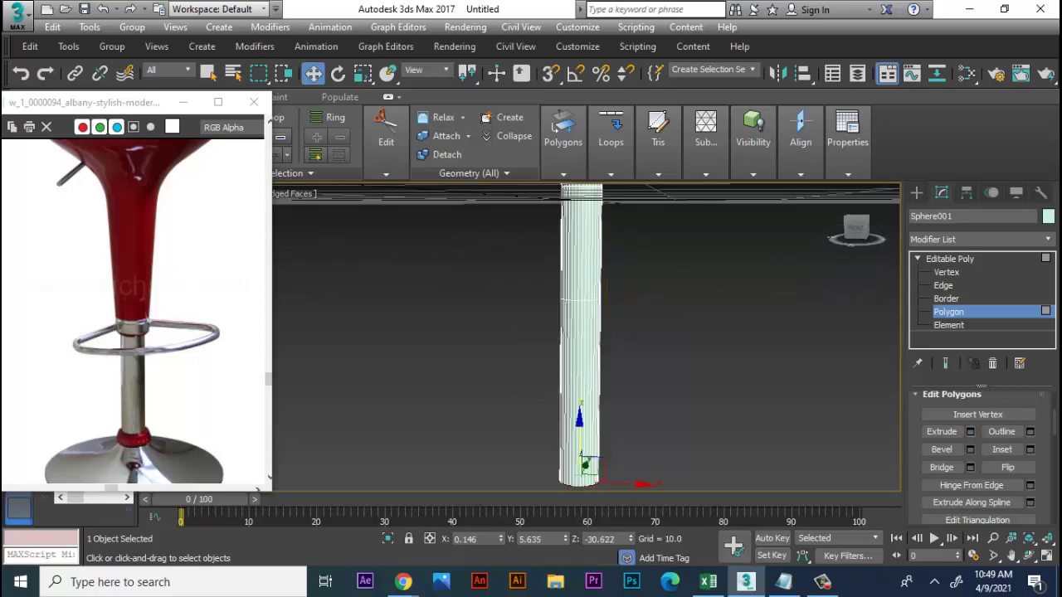
pyautogui.moveTo(585, 464); pyautogui.dragTo(578, 482)
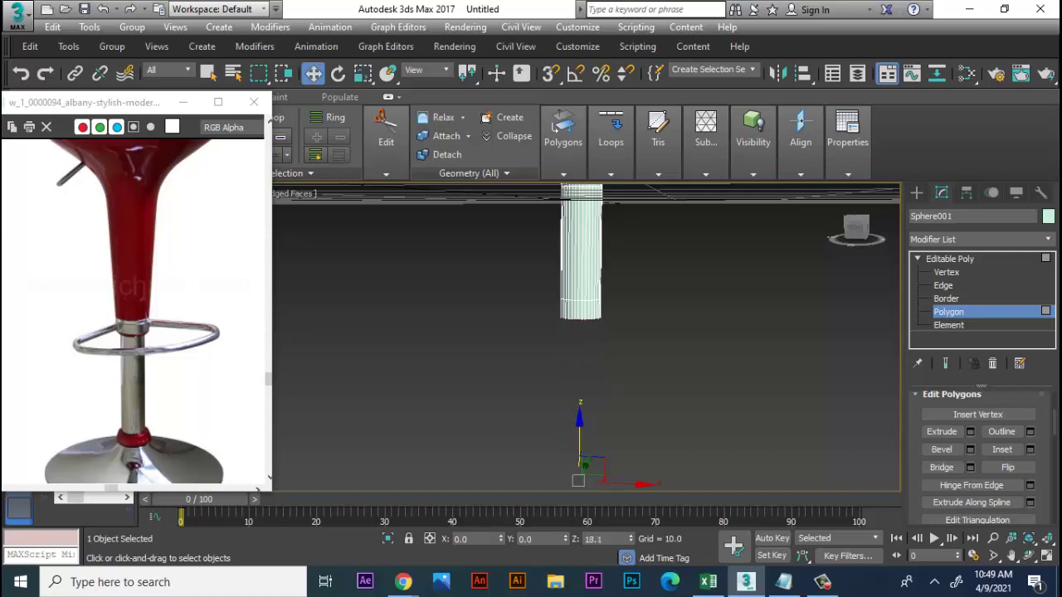
pyautogui.scroll(3, 578, 465)
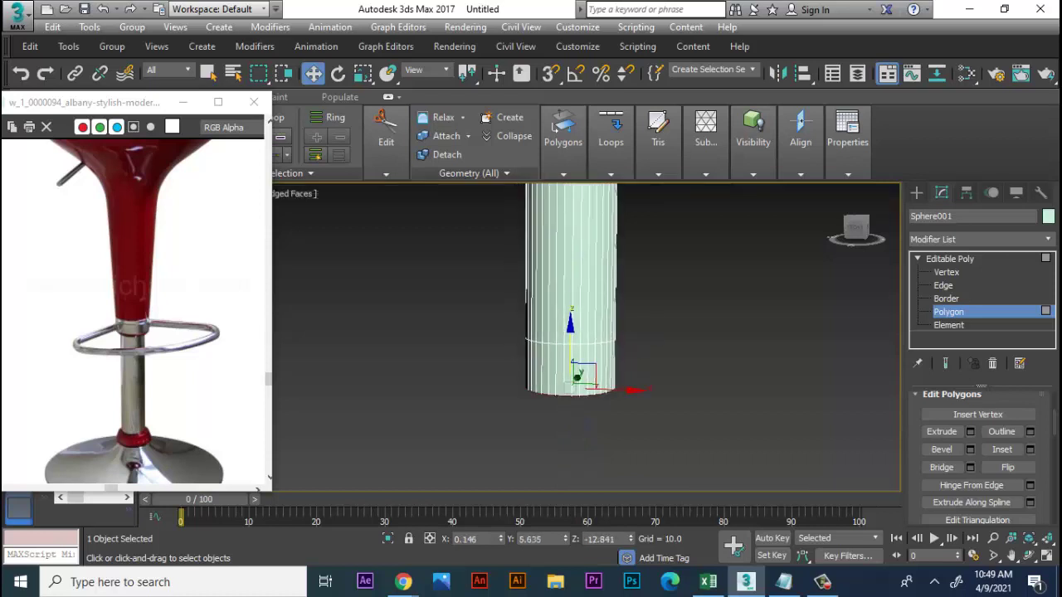
# Step: Select the lower band of stem faces and try an outward extrude of 1.682, then cancel it
pyautogui.moveTo(472, 328); pyautogui.dragTo(709, 406)
pyautogui.keyDown('alt'); pyautogui.moveTo(709, 407); pyautogui.dragTo(580, 365, button='middle'); pyautogui.keyUp('alt')
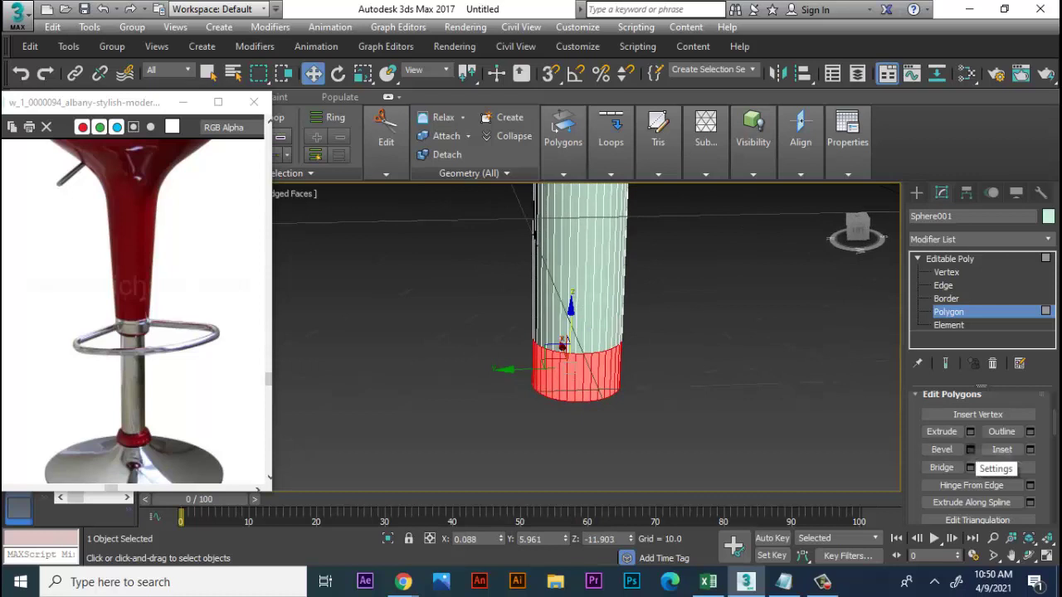
pyautogui.click(970, 467)
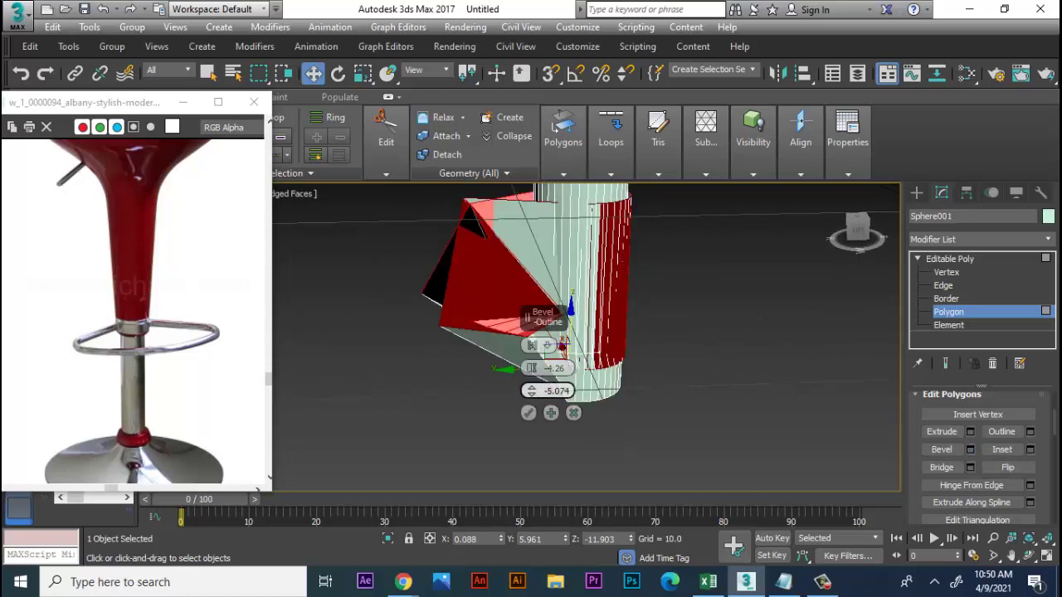
pyautogui.press('Escape')
pyautogui.click(970, 432)
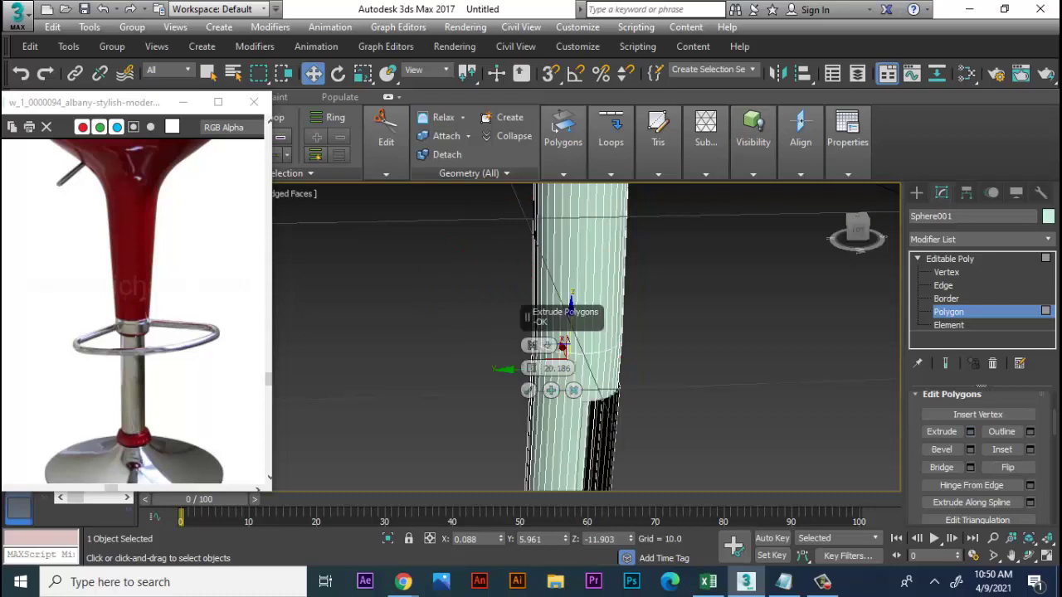
pyautogui.click(533, 344)
pyautogui.click(585, 370)
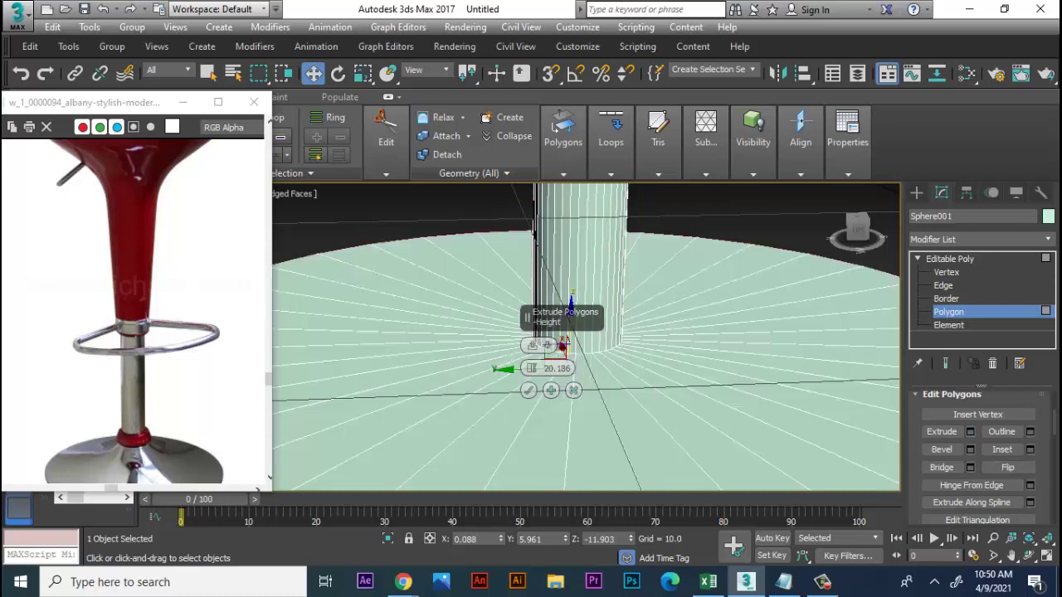
pyautogui.moveTo(531, 365); pyautogui.dragTo(532, 398)
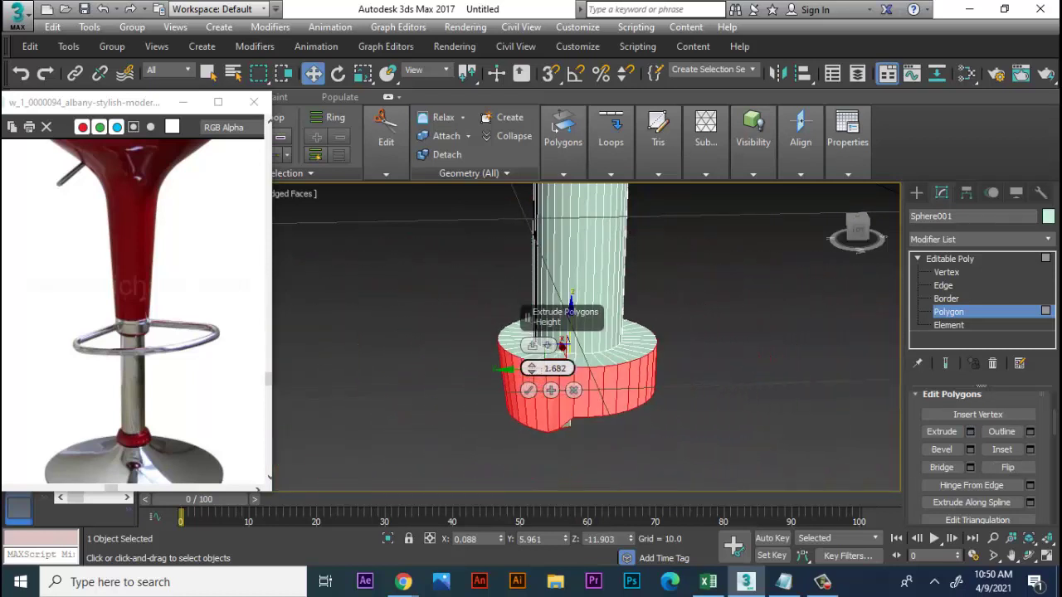
pyautogui.click(573, 390)
# Step: Extrude the red band with a small negative height to recess it inward
pyautogui.keyDown('alt'); pyautogui.moveTo(573, 390); pyautogui.dragTo(577, 358, button='middle'); pyautogui.keyUp('alt')
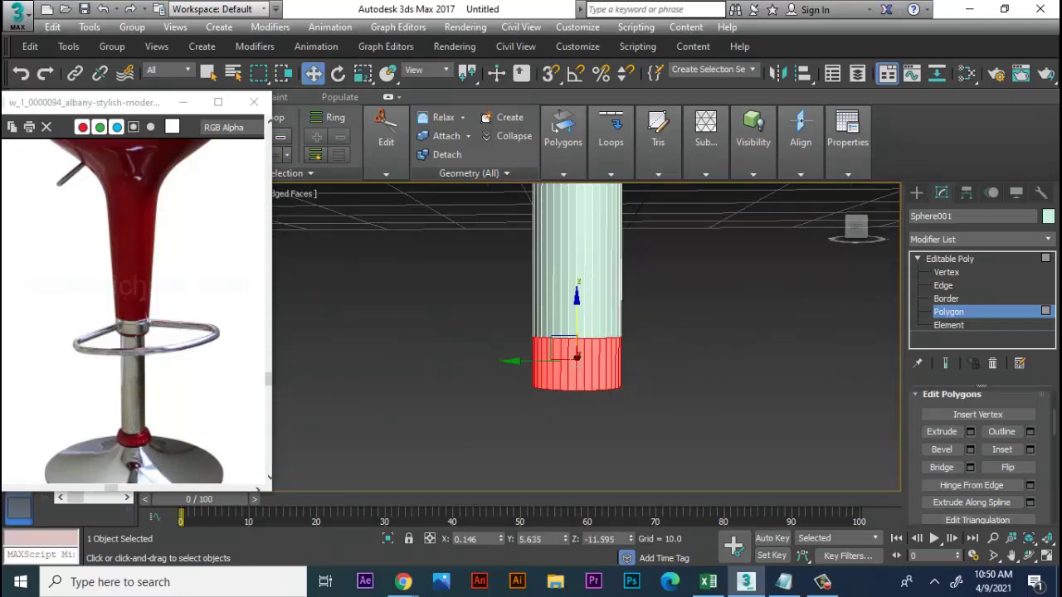
pyautogui.keyDown('alt'); pyautogui.moveTo(576, 357); pyautogui.dragTo(557, 355, button='middle'); pyautogui.keyUp('alt')
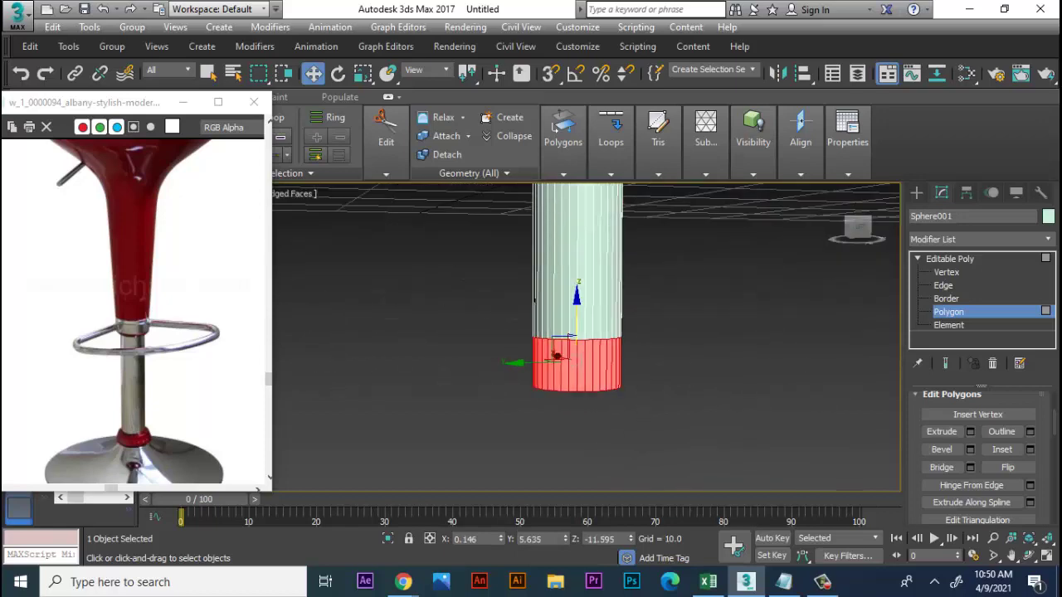
pyautogui.click(970, 431)
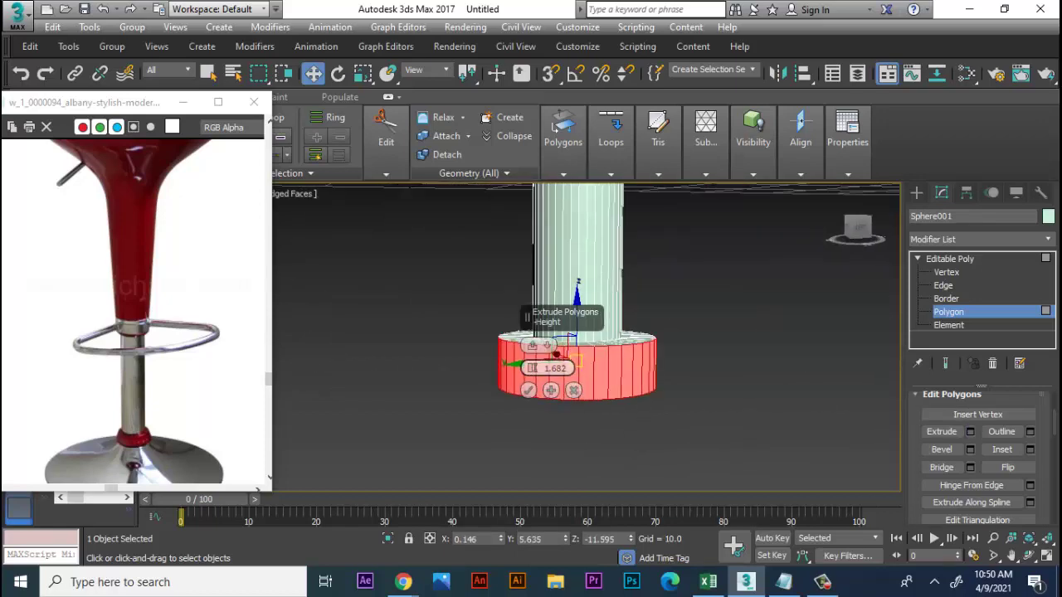
pyautogui.moveTo(532, 367); pyautogui.dragTo(531, 362)
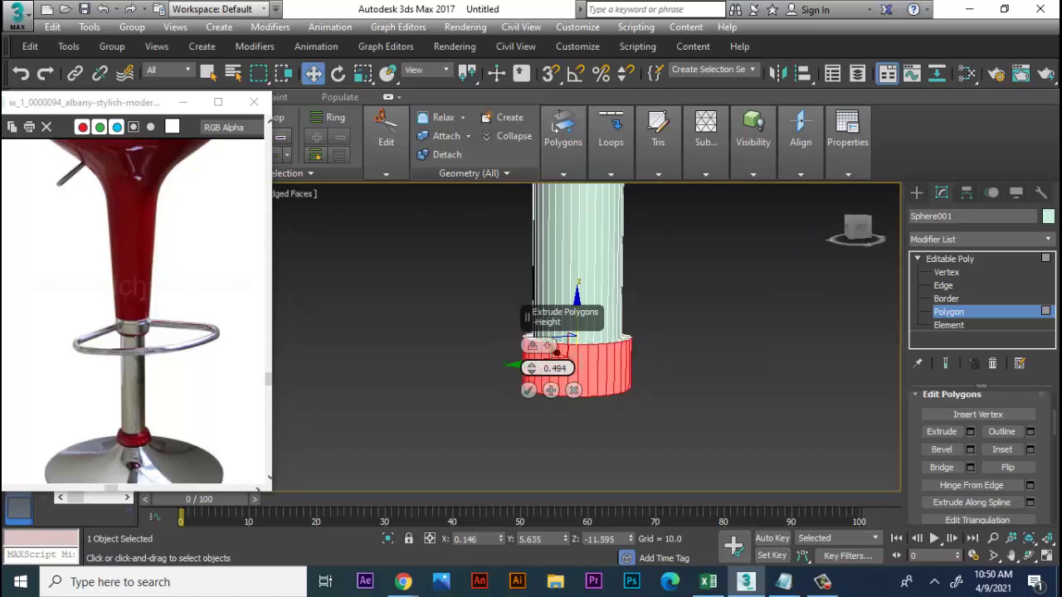
pyautogui.click(527, 389)
# Step: From below, pick one radial edge of the stem's bottom cap and extend it to the whole edge ring
pyautogui.press('r')
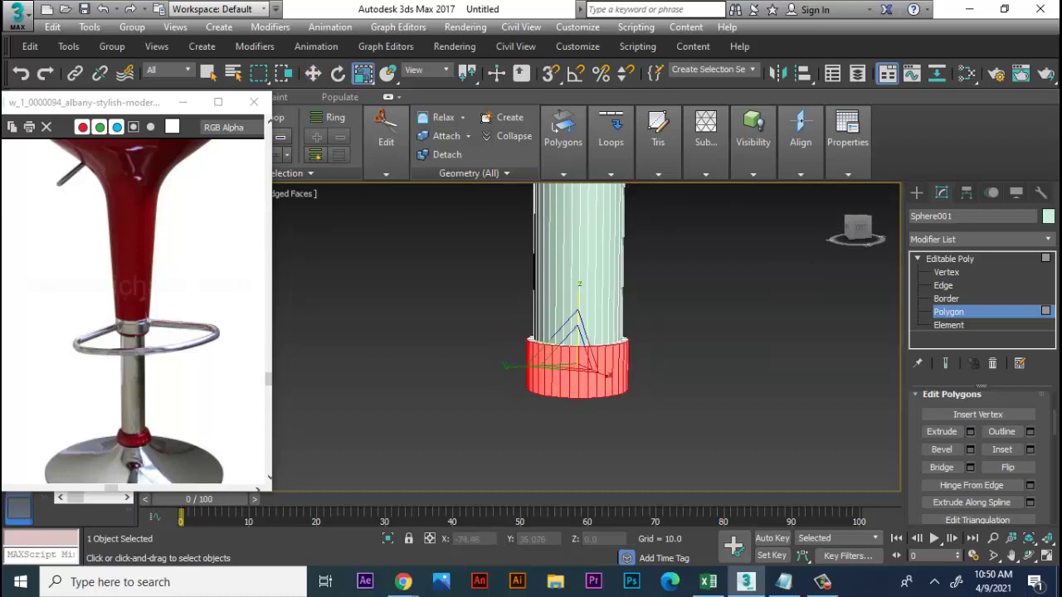
pyautogui.moveTo(581, 399)
pyautogui.keyDown('alt'); pyautogui.mouseDown(button='middle')
pyautogui.moveTo(580, 307)
pyautogui.moveTo(564, 232)
pyautogui.mouseUp(button='middle'); pyautogui.keyUp('alt')
pyautogui.press('2')
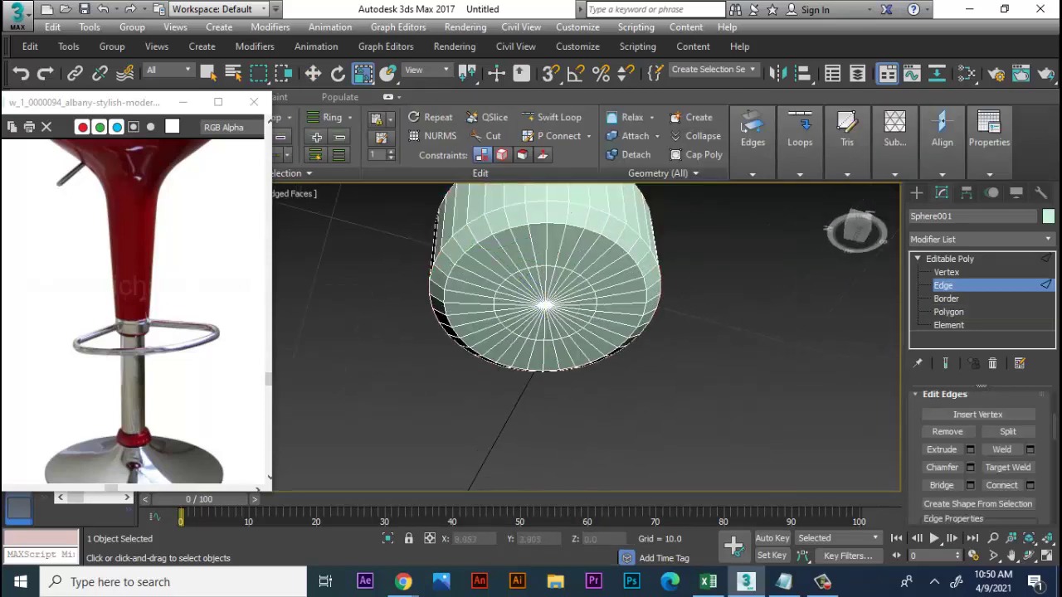
pyautogui.click(553, 241)
pyautogui.hotkey('alt', 'r')
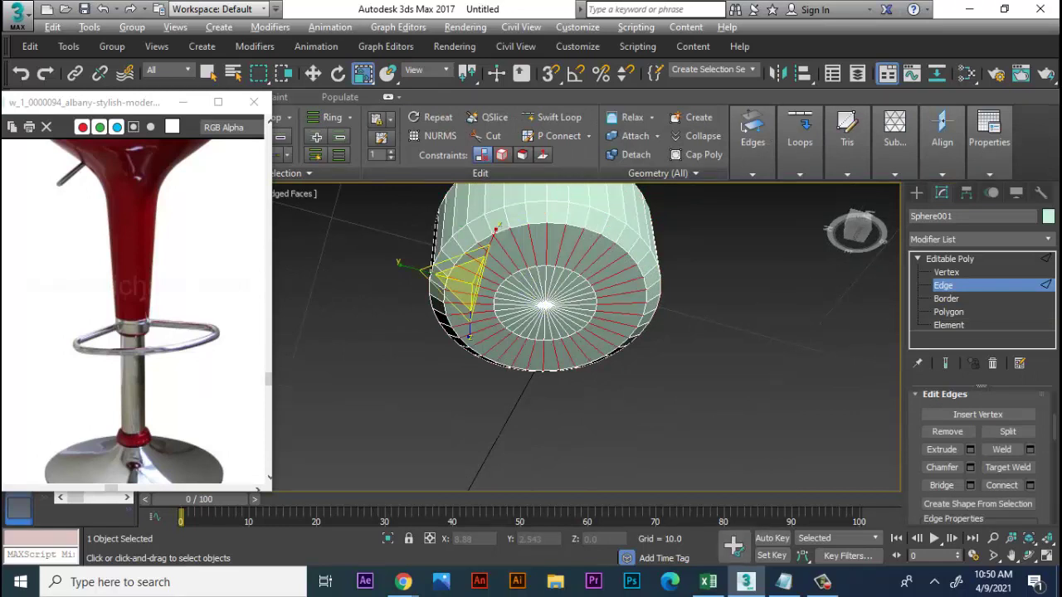
pyautogui.press('w')
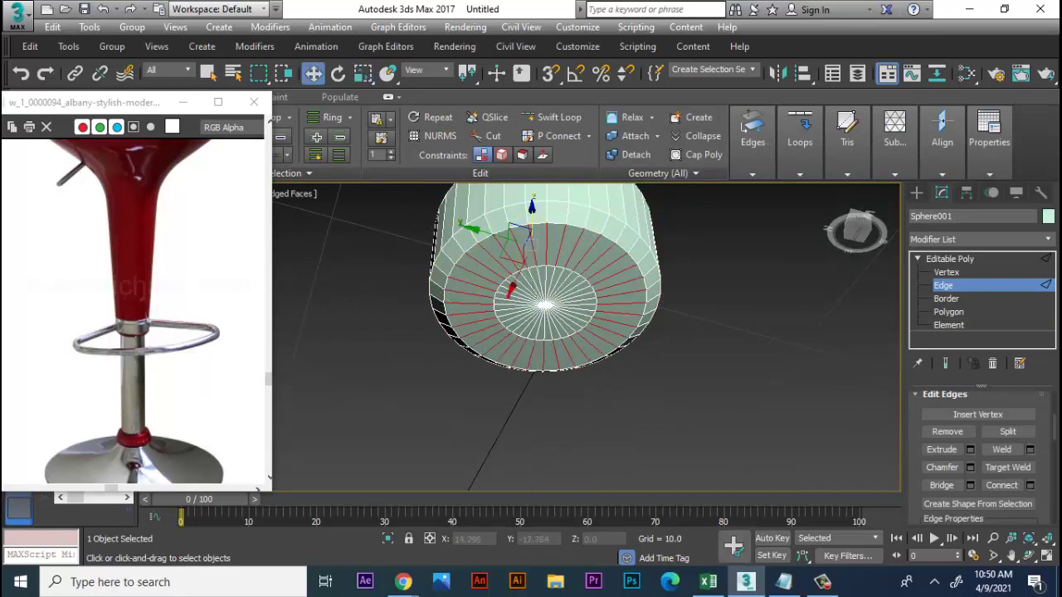
pyautogui.scroll(5, 979, 448)
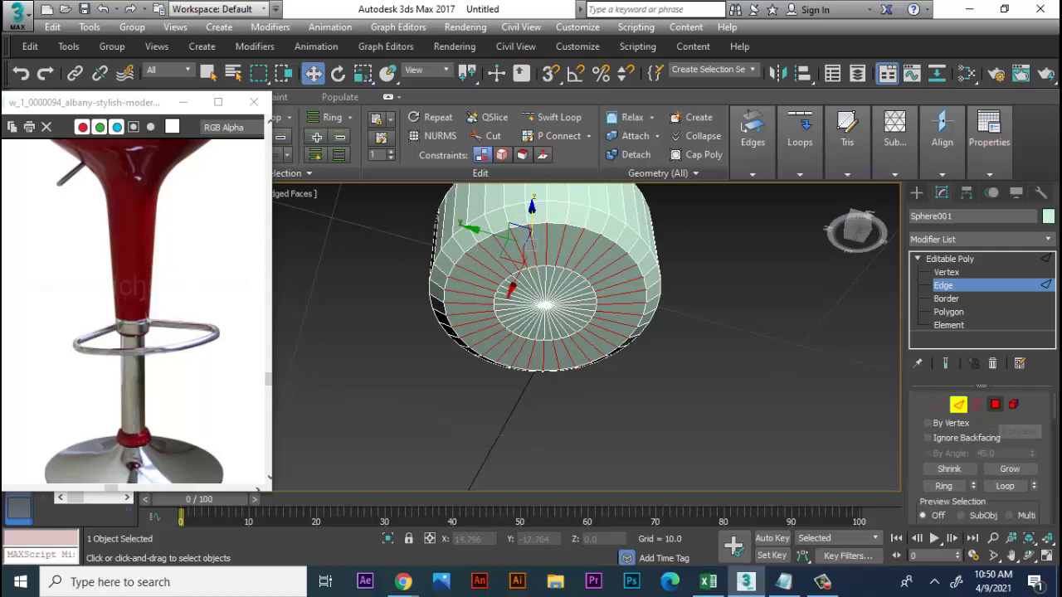
# Step: Convert the radial edge ring to polygons and add the inner fan of cap faces to the selection
pyautogui.keyDown('ctrl'); pyautogui.click(995, 404); pyautogui.keyUp('ctrl')
pyautogui.scroll(3, 697, 365)
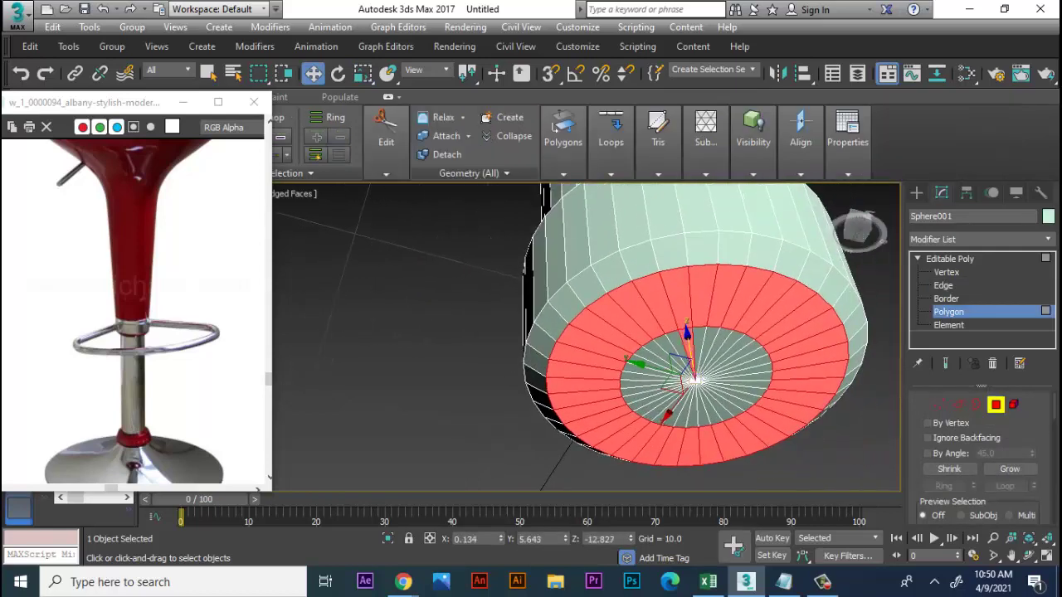
pyautogui.moveTo(695, 379); pyautogui.dragTo(698, 375)
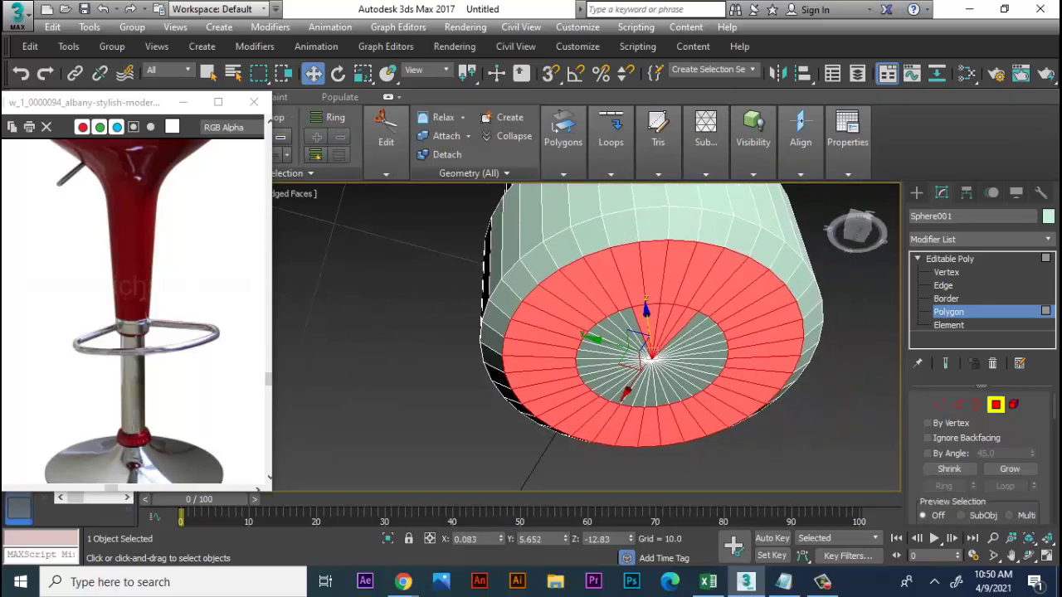
pyautogui.scroll(2, 821, 416)
pyautogui.moveTo(630, 369); pyautogui.dragTo(627, 375)
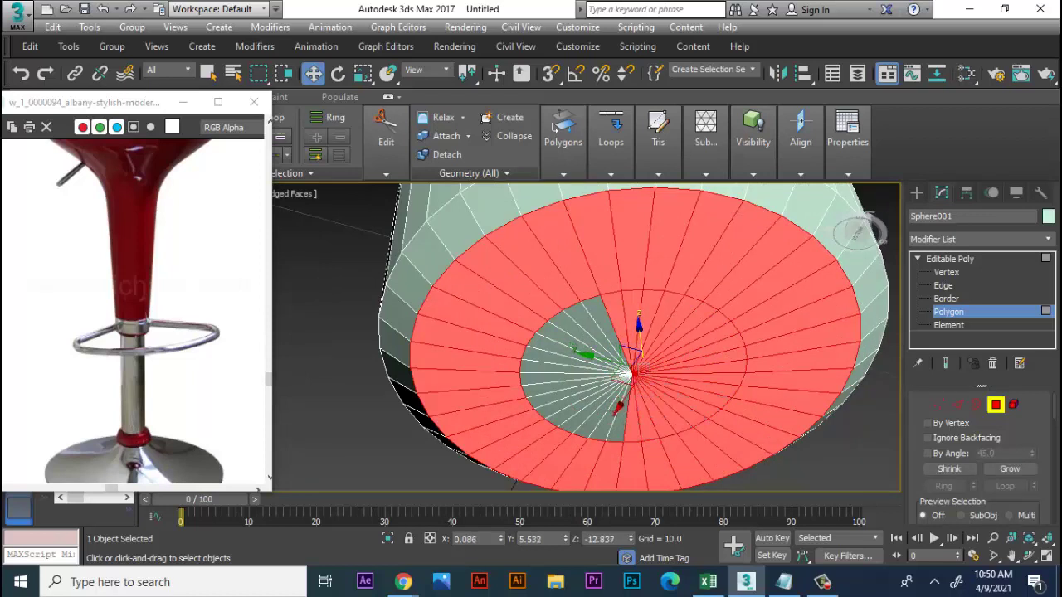
pyautogui.moveTo(634, 370); pyautogui.dragTo(629, 371)
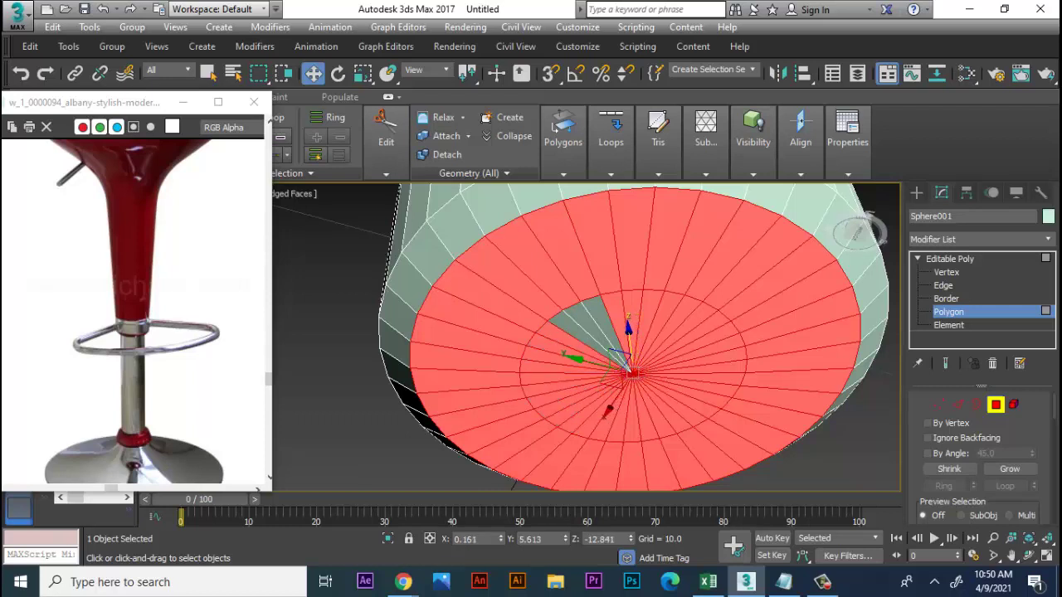
# Step: Extrude the bottom cap faces down into a long column with height 16.112
pyautogui.scroll(-5, 629, 371)
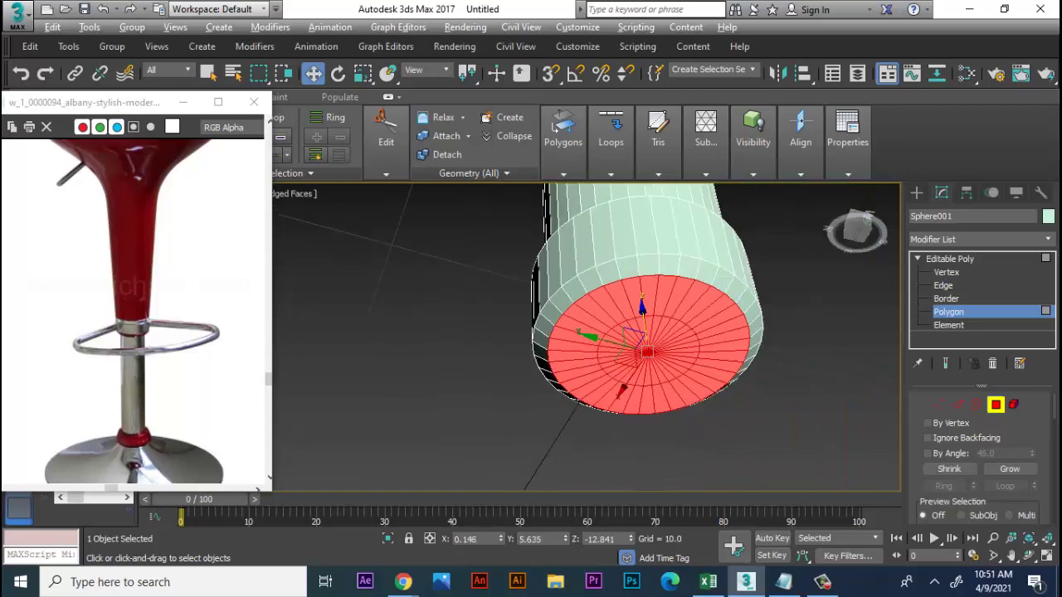
pyautogui.scroll(-2, 653, 282)
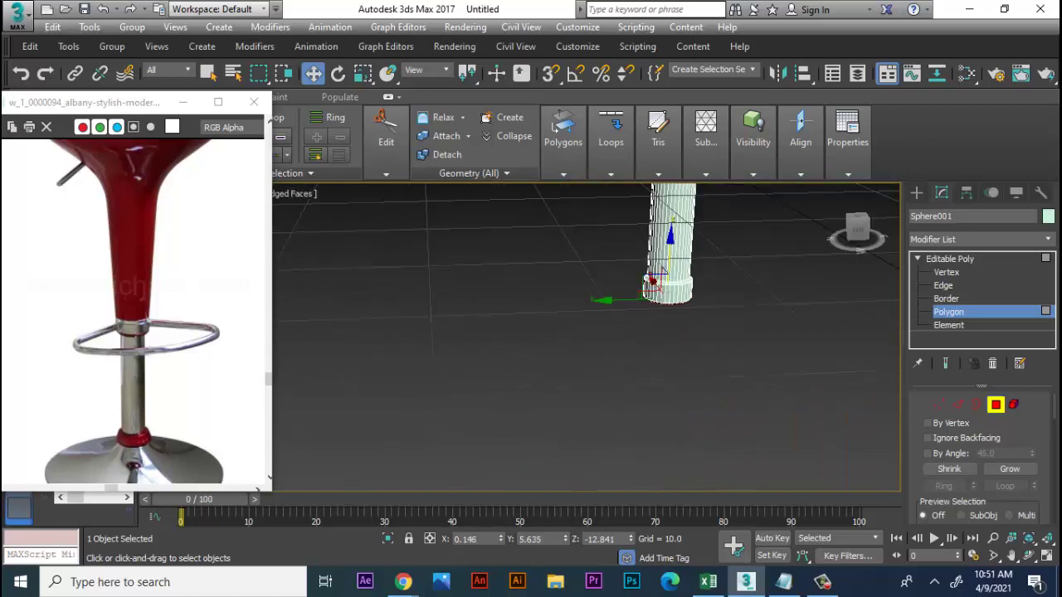
pyautogui.scroll(-3, 983, 457)
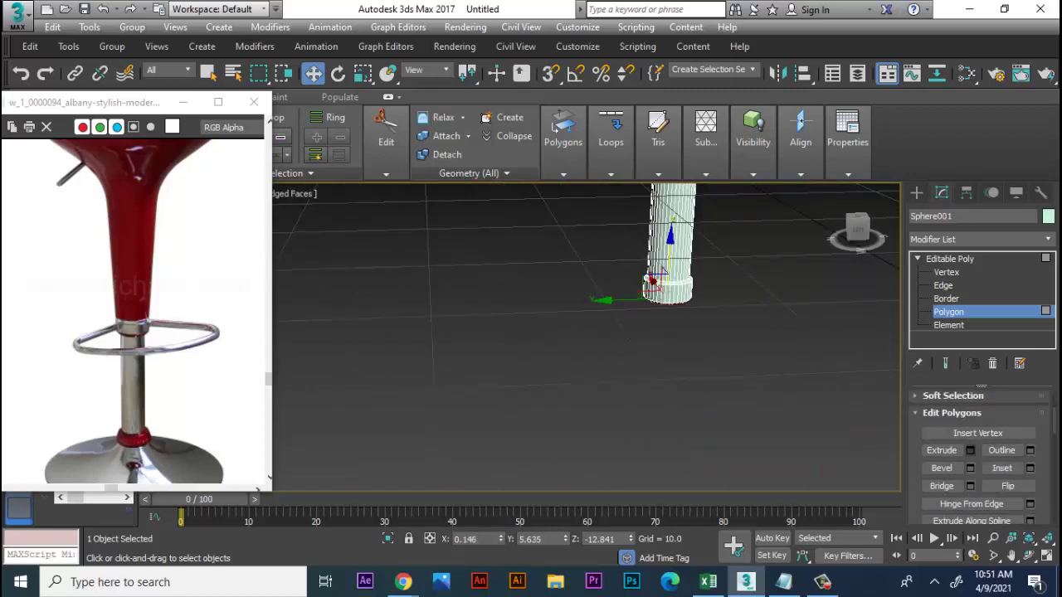
pyautogui.click(970, 451)
pyautogui.moveTo(531, 367)
pyautogui.mouseDown()
pyautogui.moveTo(531, 352)
pyautogui.moveTo(531, 380)
pyautogui.mouseUp()
pyautogui.click(528, 390)
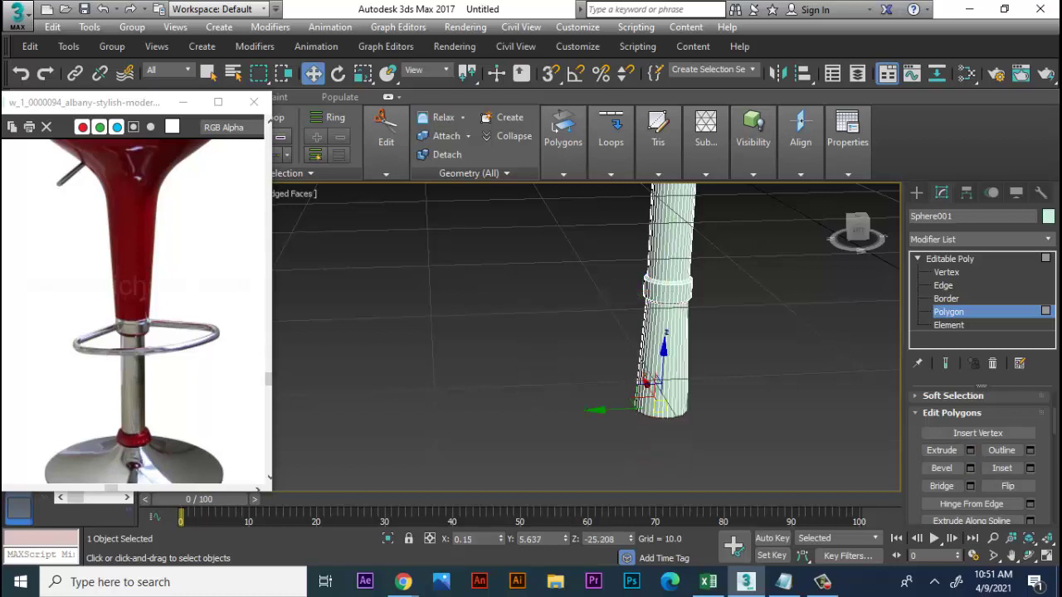
# Step: Scale the column's lower end slightly narrower and move it further down in the maximized Front view
pyautogui.keyDown('alt'); pyautogui.moveTo(529, 390); pyautogui.dragTo(498, 357, button='middle'); pyautogui.keyUp('alt')
pyautogui.press('r')
pyautogui.moveTo(618, 390); pyautogui.dragTo(618, 400)
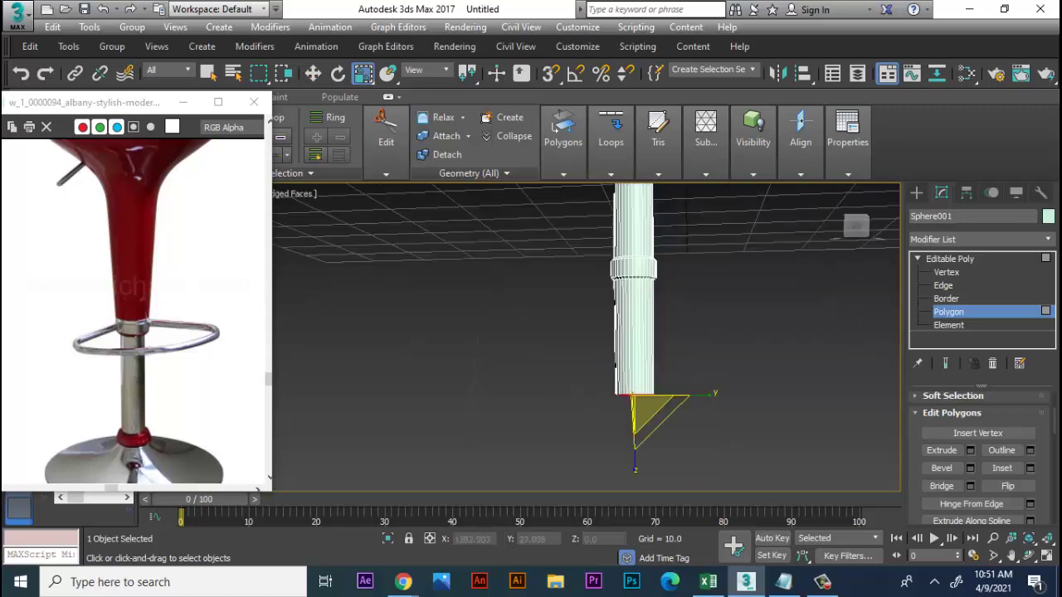
pyautogui.keyDown('alt'); pyautogui.moveTo(630, 374); pyautogui.dragTo(664, 374, button='middle'); pyautogui.keyUp('alt')
pyautogui.hotkey('alt', 'w')
pyautogui.hotkey('alt', 'w')
pyautogui.scroll(3, 597, 357)
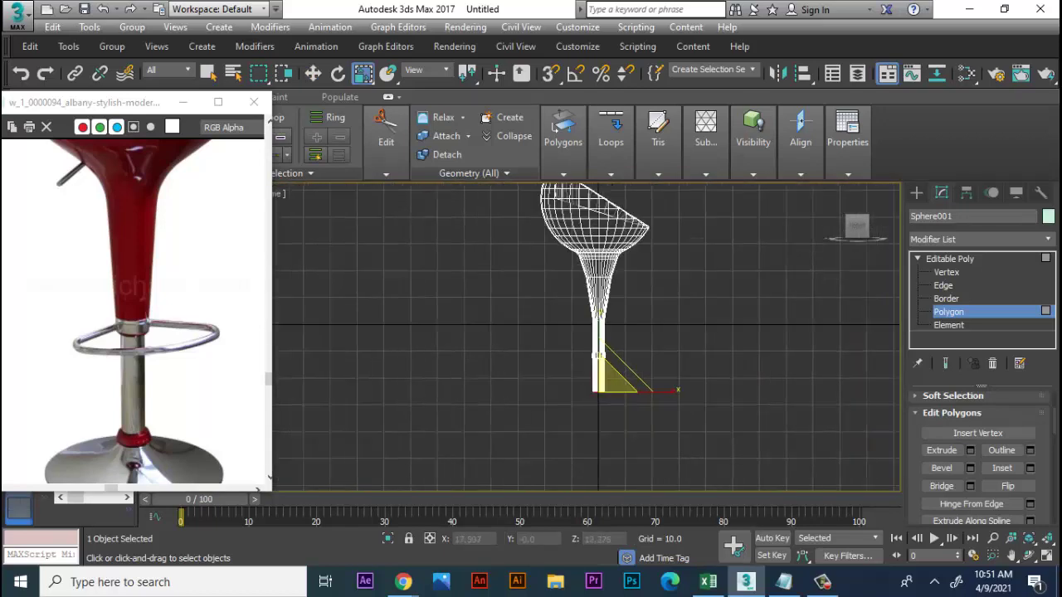
pyautogui.scroll(3, 597, 356)
pyautogui.scroll(3, 609, 351)
pyautogui.moveTo(599, 352); pyautogui.dragTo(600, 348)
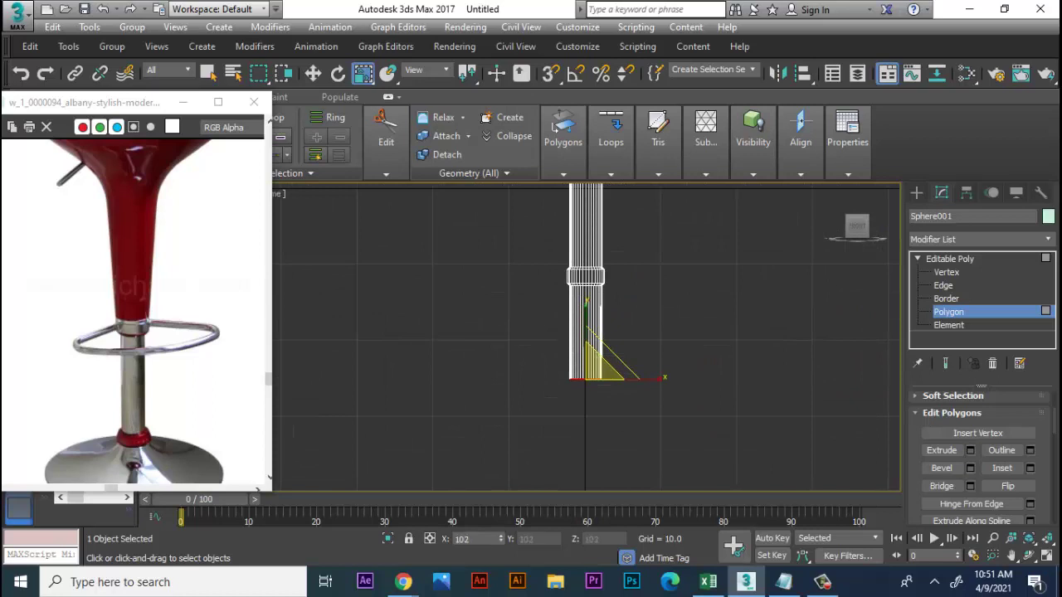
pyautogui.press('w')
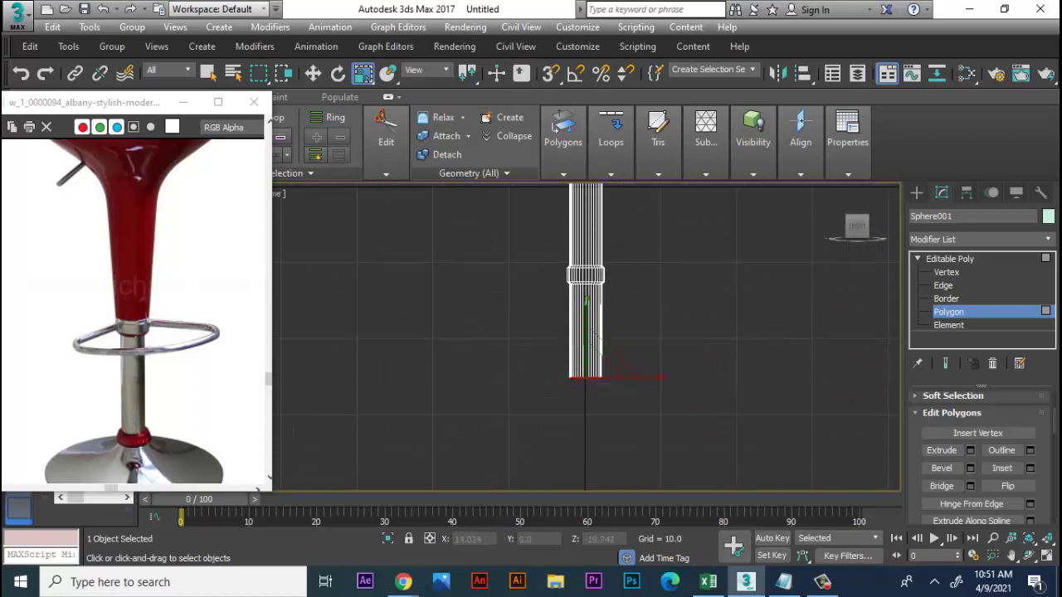
pyautogui.moveTo(597, 381); pyautogui.dragTo(615, 332, button='middle')
pyautogui.moveTo(603, 267); pyautogui.dragTo(603, 303)
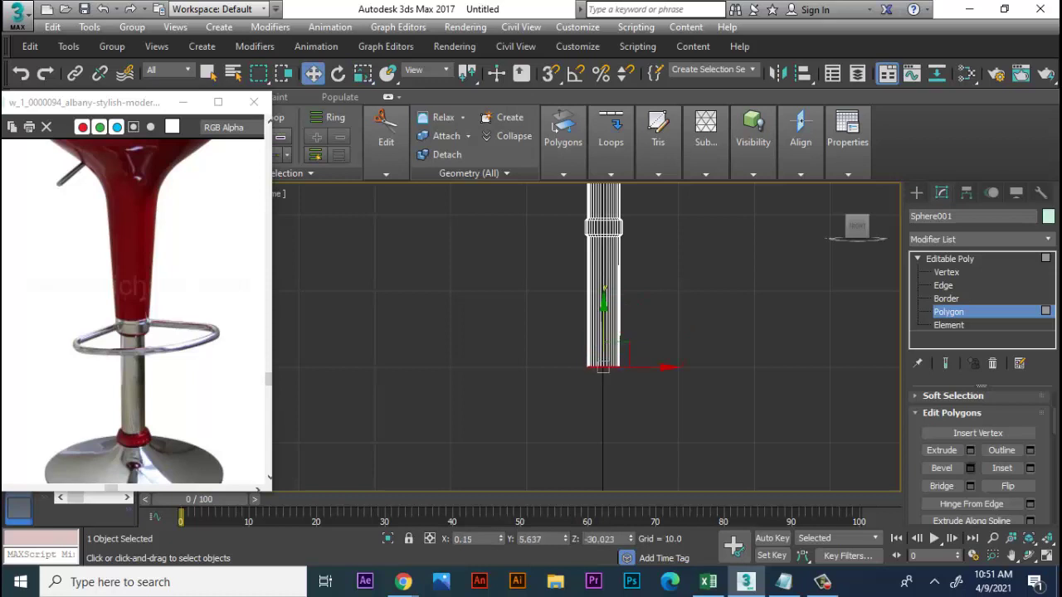
# Step: Bevel the bottom faces with height 0.863 and outline 0.459
pyautogui.click(970, 468)
pyautogui.moveTo(531, 367); pyautogui.dragTo(531, 353)
pyautogui.moveTo(531, 391); pyautogui.dragTo(531, 382)
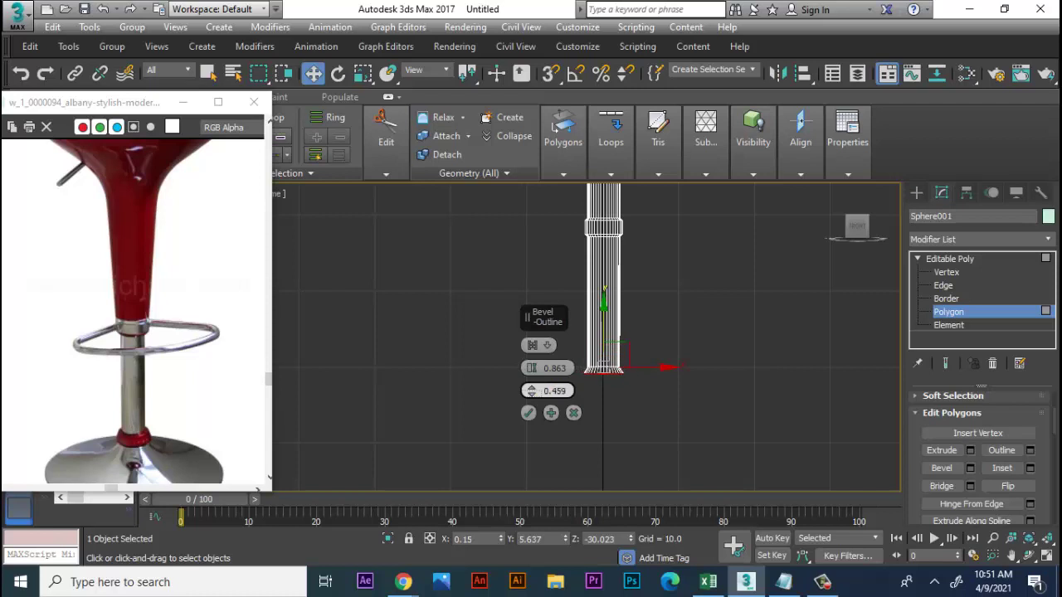
# Step: Add a second bevel with Outline about 6.9 to flare out a wide flat base, then lower it
pyautogui.click(551, 412)
pyautogui.moveTo(531, 391)
pyautogui.mouseDown()
pyautogui.moveTo(531, 365)
pyautogui.moveTo(531, 383)
pyautogui.mouseUp()
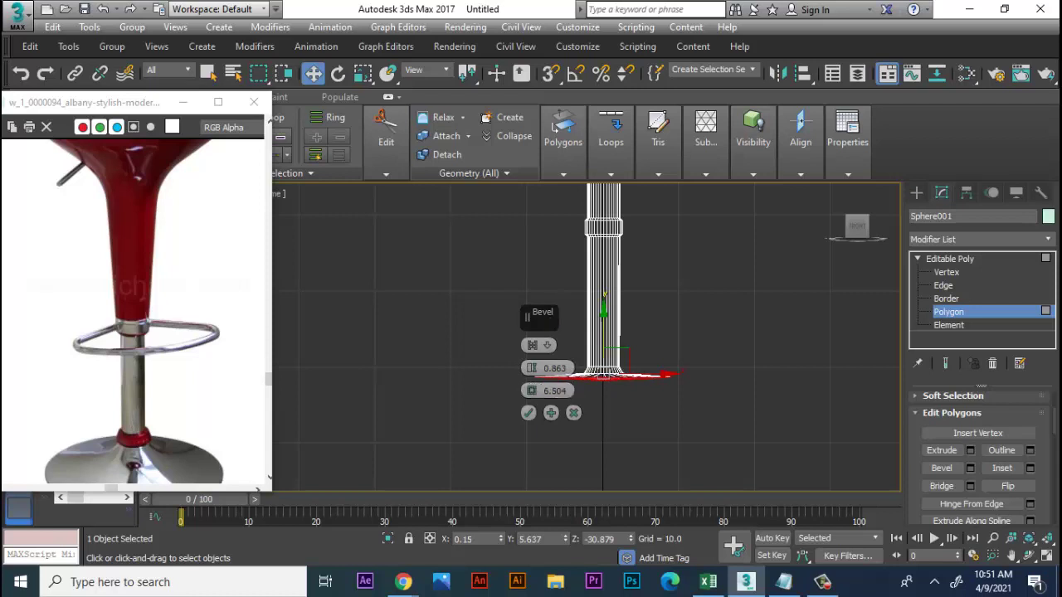
pyautogui.click(528, 413)
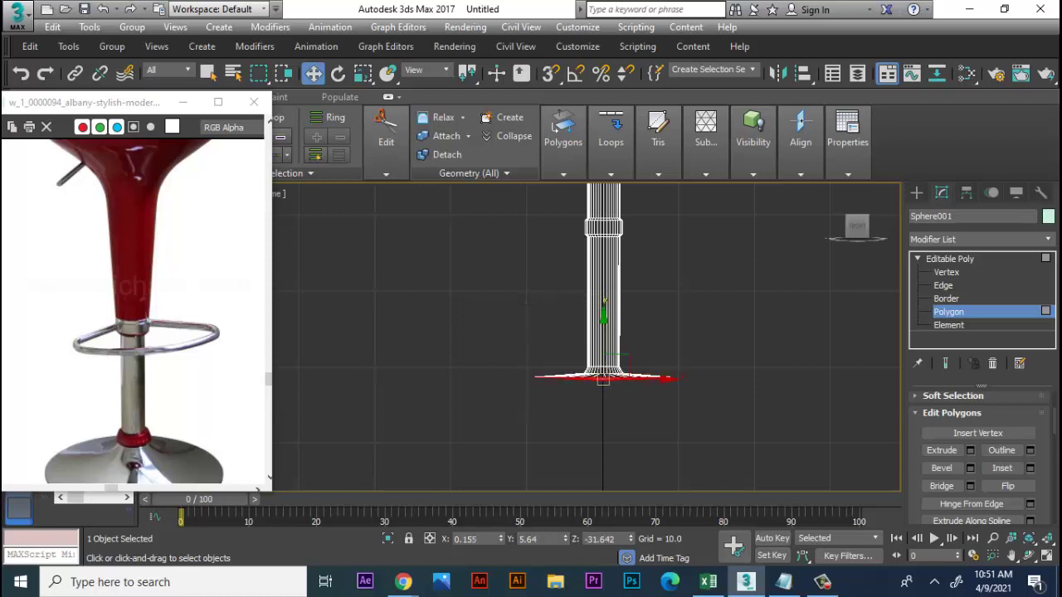
pyautogui.moveTo(571, 380); pyautogui.dragTo(571, 389)
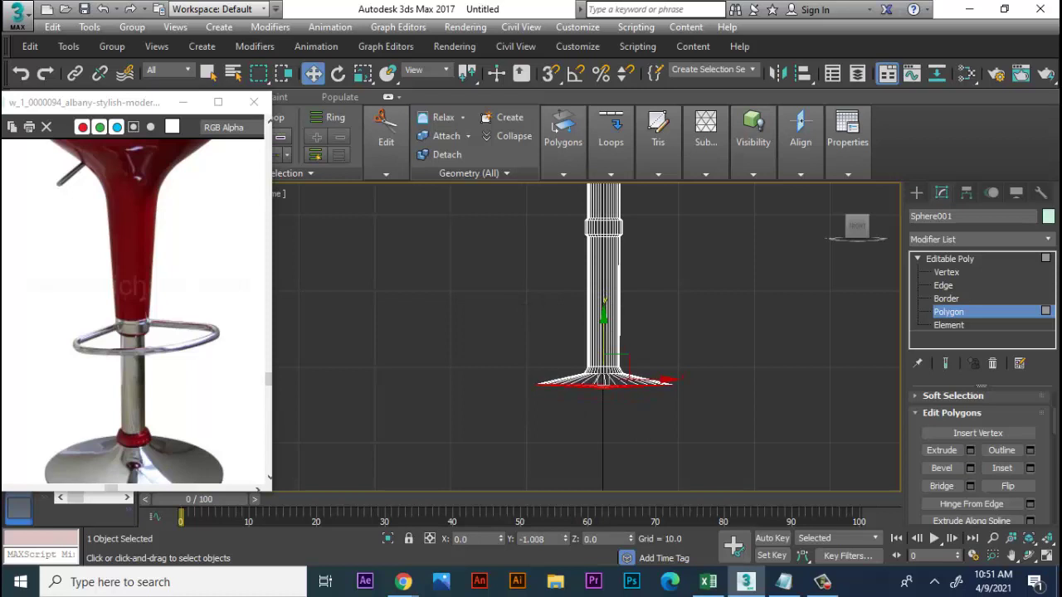
# Step: Return to the single Perspective view and orbit above the stool to inspect the flared base
pyautogui.hotkey('alt', 'w')
pyautogui.hotkey('alt', 'w')
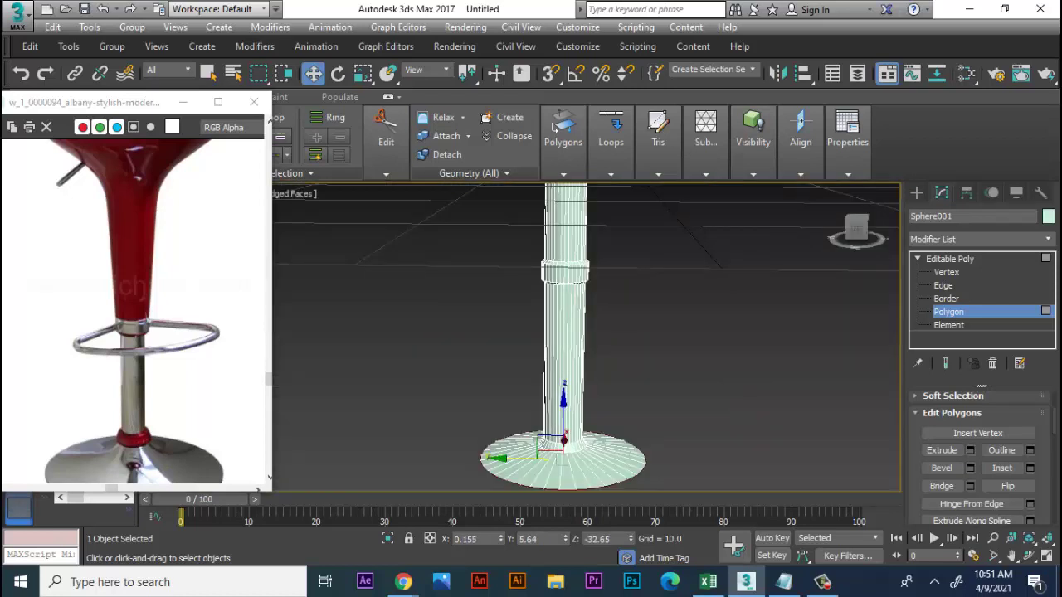
pyautogui.moveTo(581, 332)
pyautogui.keyDown('alt'); pyautogui.mouseDown(button='middle')
pyautogui.moveTo(630, 315)
pyautogui.moveTo(630, 248)
pyautogui.mouseUp(button='middle'); pyautogui.keyUp('alt')
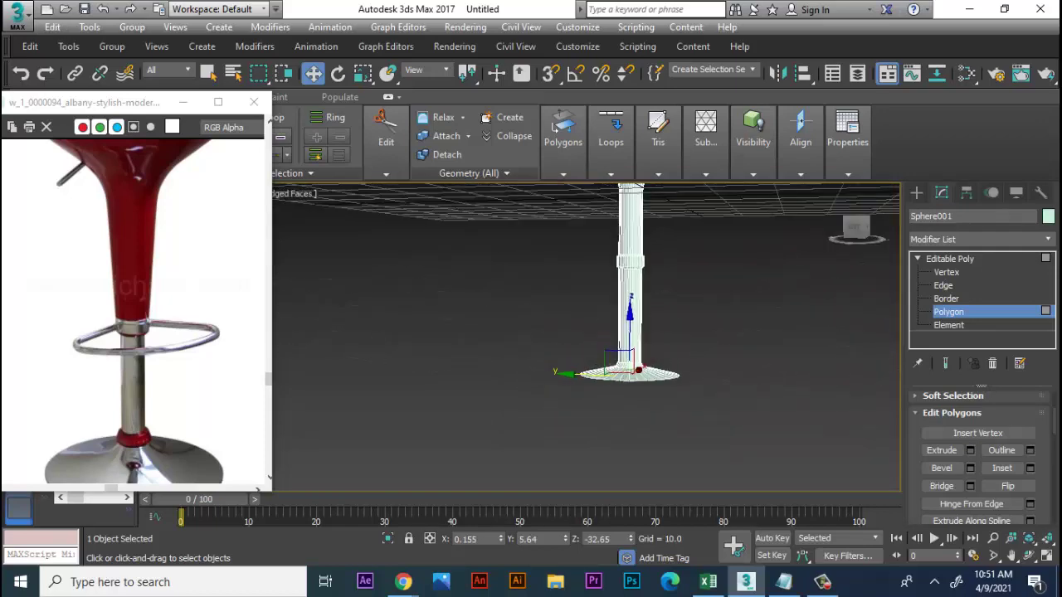
pyautogui.press('q')
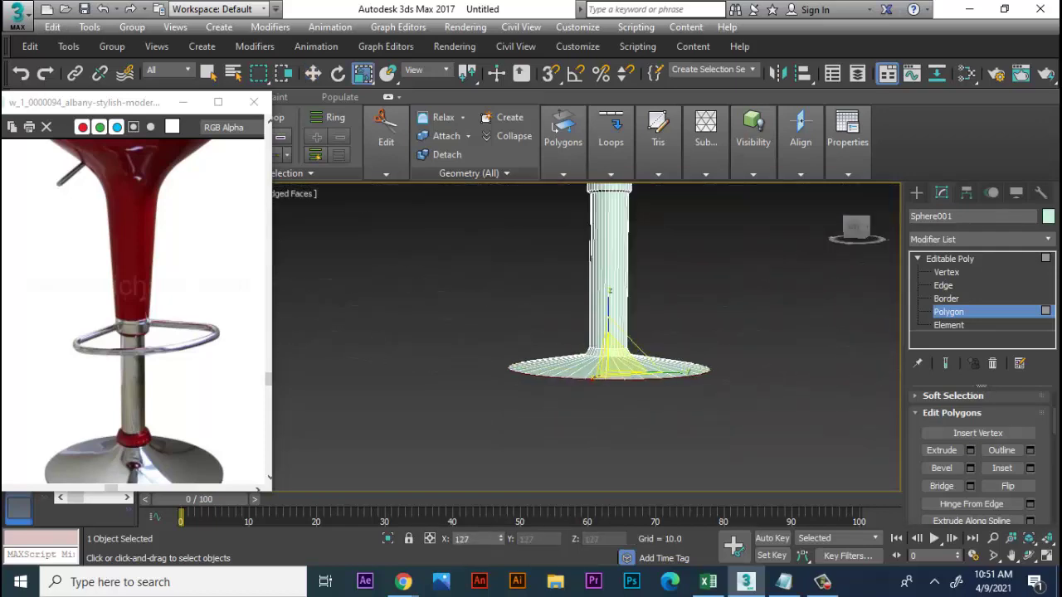
pyautogui.scroll(4, 616, 363)
pyautogui.press('w')
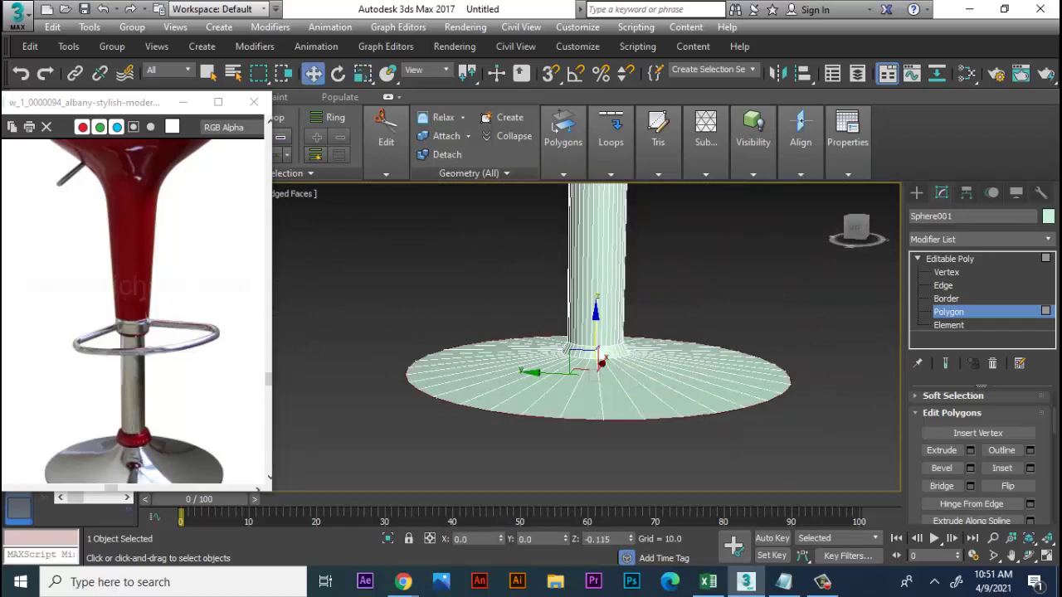
pyautogui.press('F2')
pyautogui.keyDown('alt'); pyautogui.moveTo(597, 332); pyautogui.dragTo(598, 357, button='middle'); pyautogui.keyUp('alt')
pyautogui.press('F2')
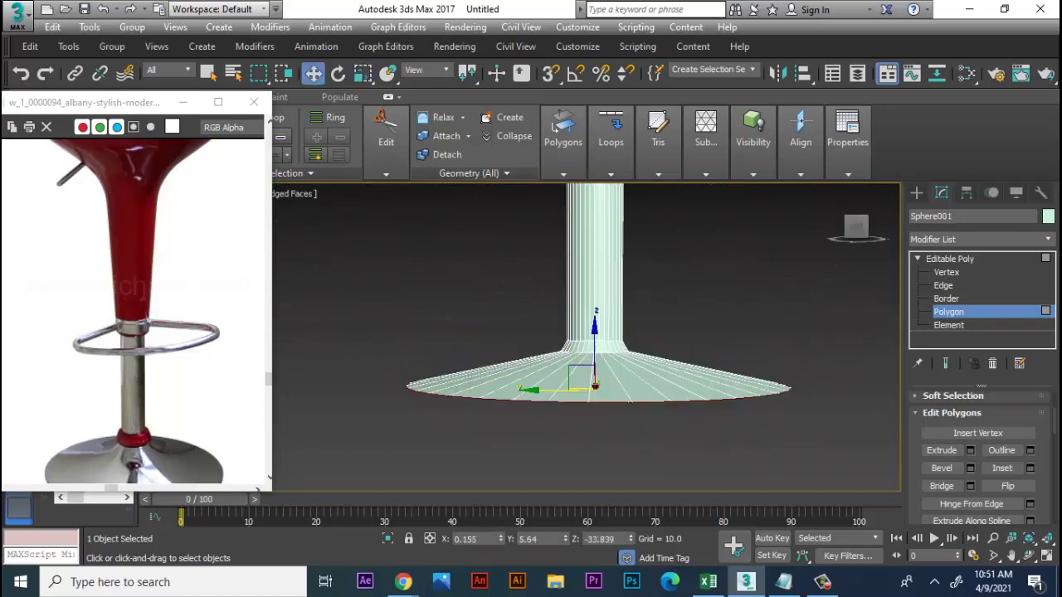
pyautogui.press('q')
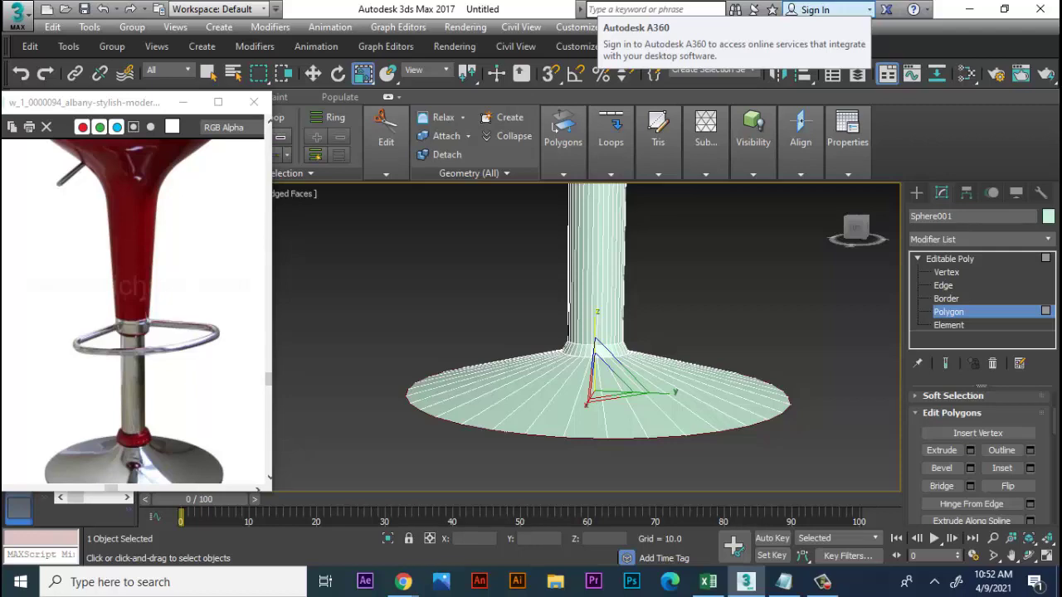
# Step: Move the selected base polygons down along Z so the disc flares into a shallow cone
pyautogui.moveTo(597, 331)
pyautogui.keyDown('alt'); pyautogui.mouseDown(button='middle')
pyautogui.moveTo(614, 274)
pyautogui.moveTo(614, 349)
pyautogui.moveTo(614, 282)
pyautogui.moveTo(581, 286)
pyautogui.mouseUp(button='middle'); pyautogui.keyUp('alt')
pyautogui.scroll(3, 614, 348)
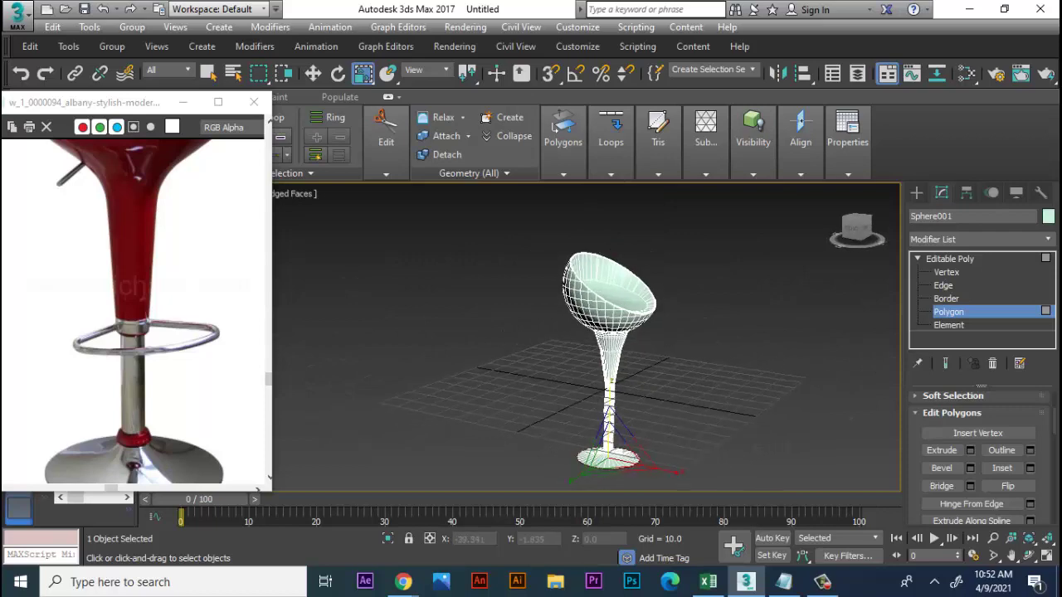
pyautogui.scroll(-3, 124, 257)
pyautogui.scroll(5, 609, 452)
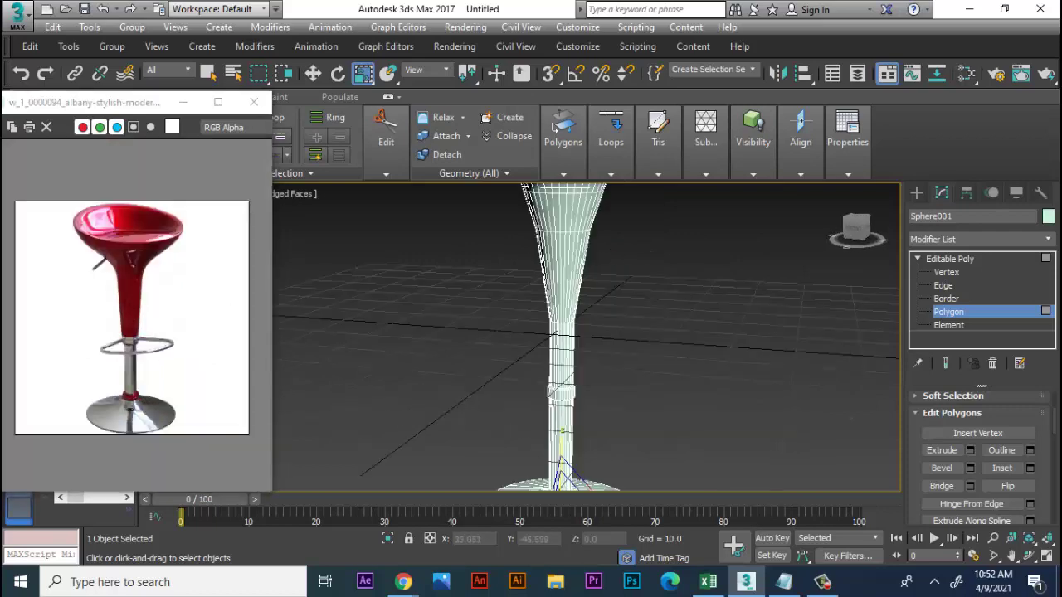
pyautogui.scroll(3, 610, 452)
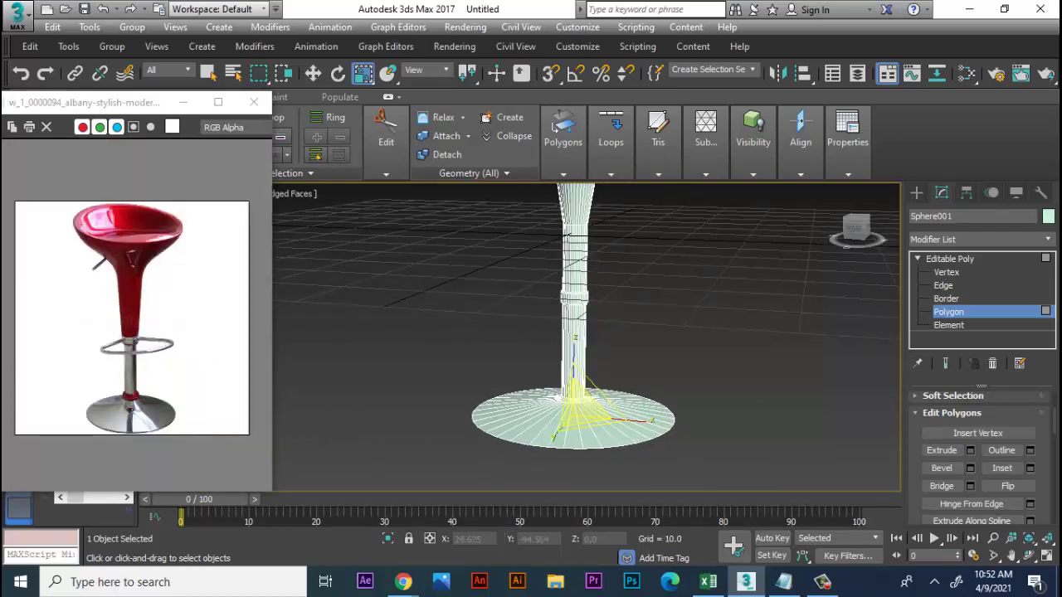
pyautogui.press('w')
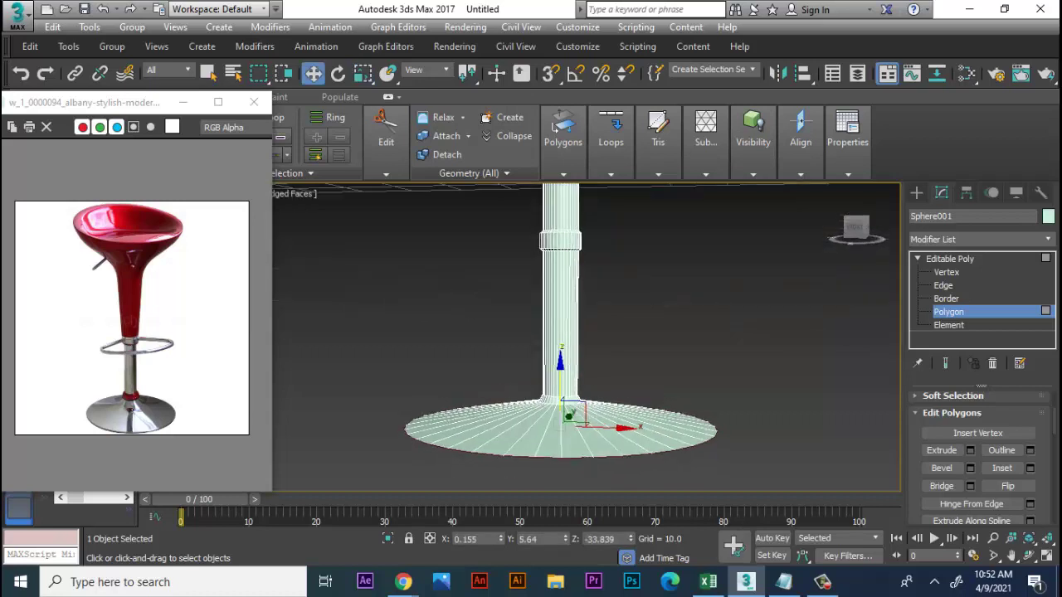
pyautogui.moveTo(568, 415); pyautogui.dragTo(560, 403)
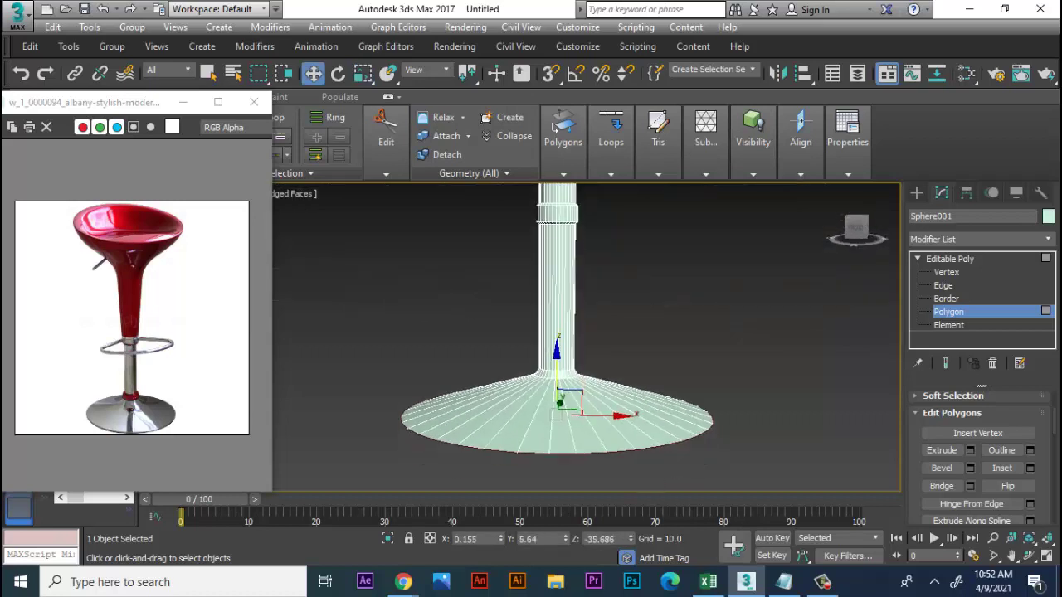
# Step: Move an edge loop on the cone base lower
pyautogui.press('4')
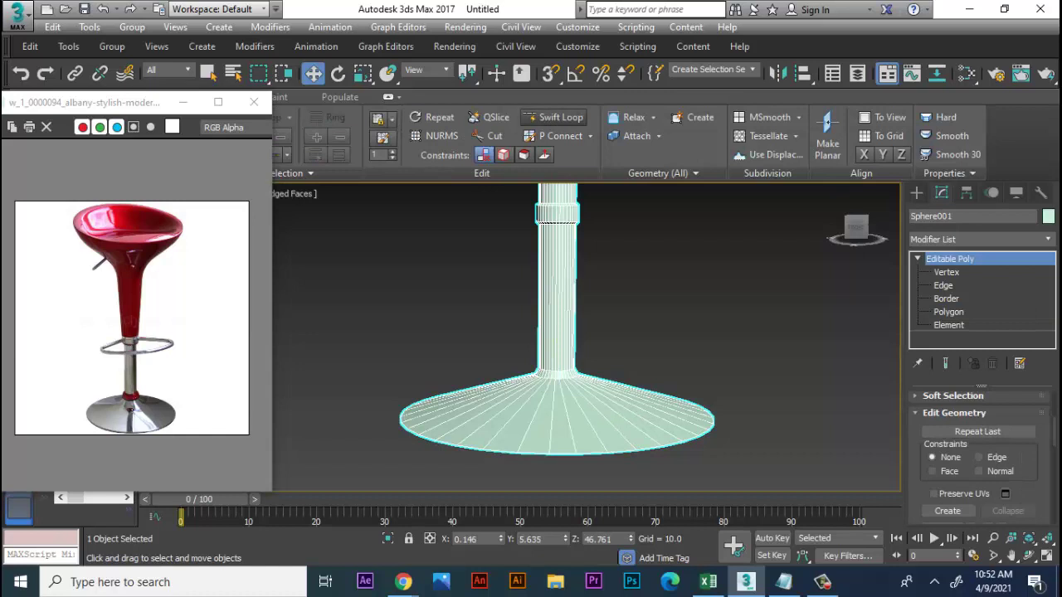
pyautogui.press('w')
pyautogui.scroll(3, 544, 390)
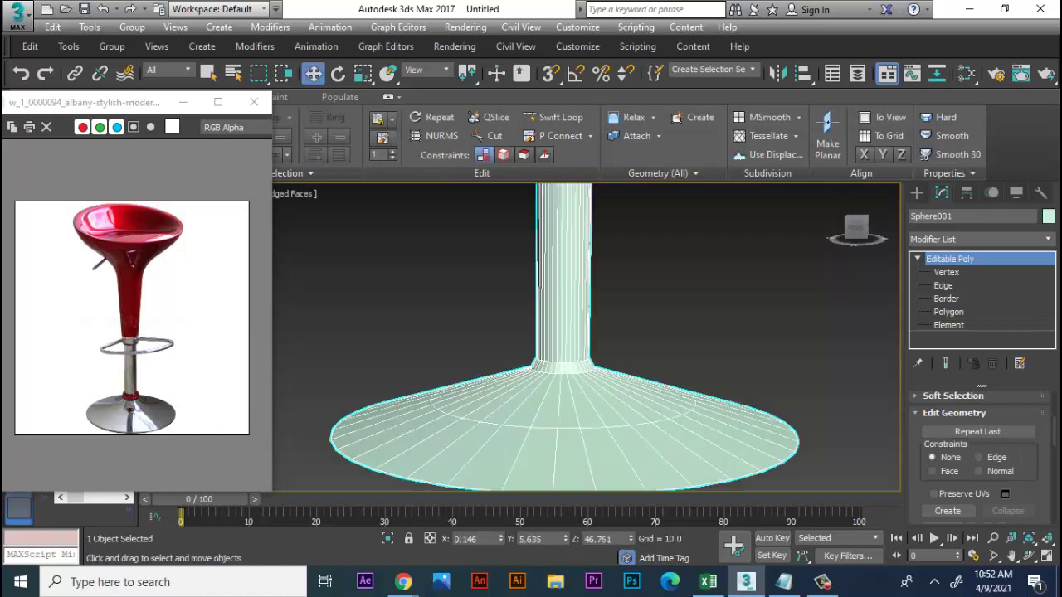
pyautogui.press('2')
pyautogui.moveTo(563, 348); pyautogui.dragTo(563, 355)
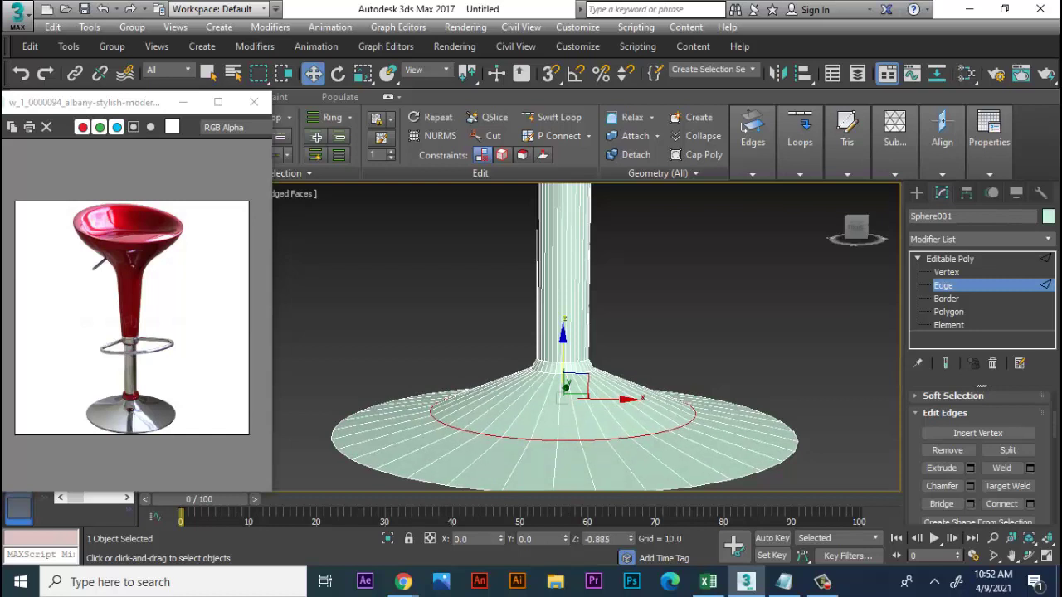
pyautogui.hotkey('ctrl', 'z')
pyautogui.hotkey('ctrl', 'z')
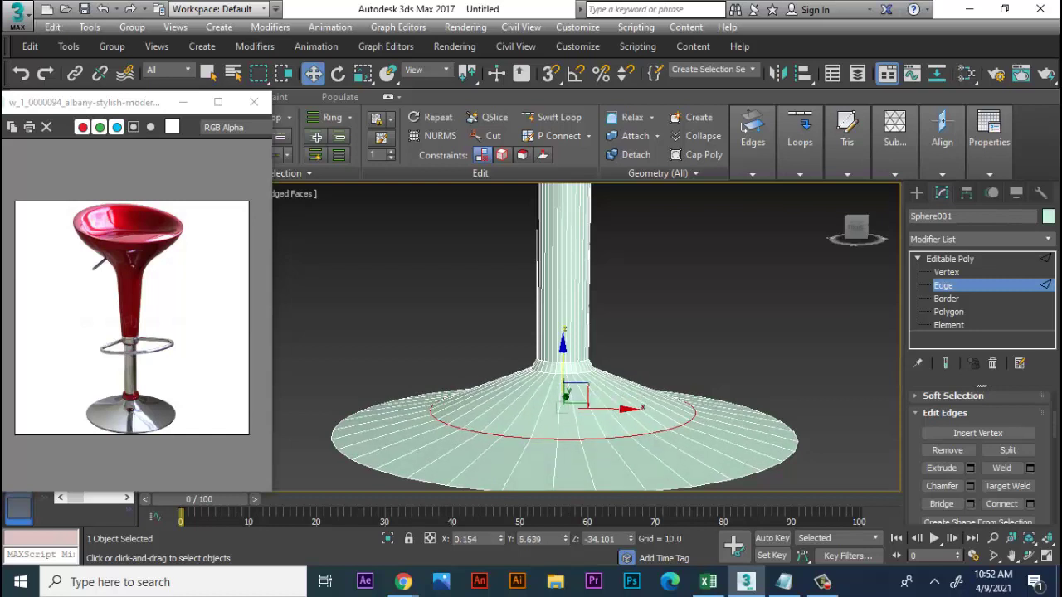
pyautogui.scroll(2, 628, 407)
pyautogui.scroll(2, 628, 406)
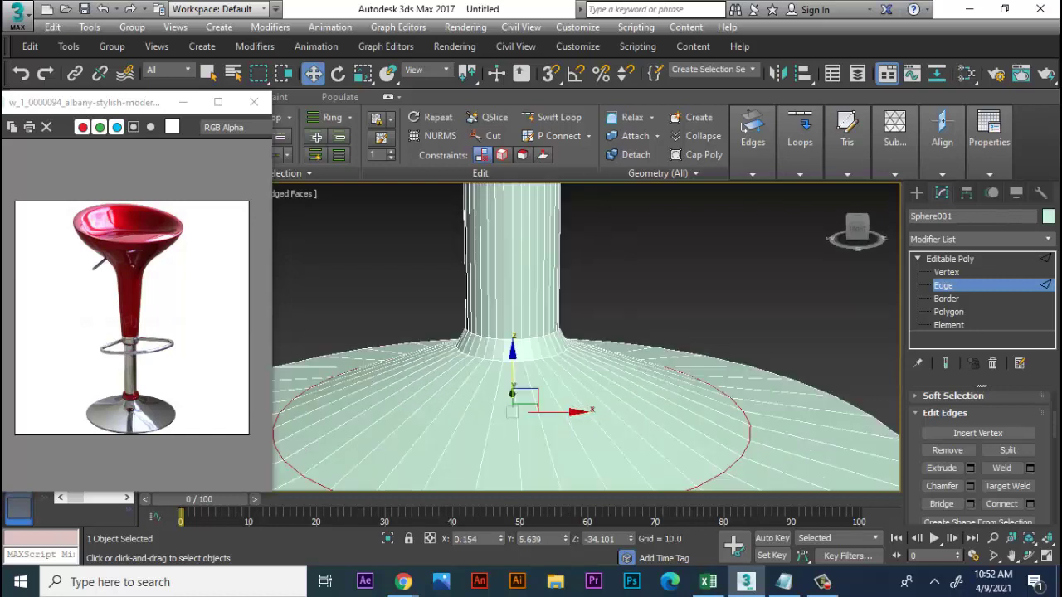
# Step: Chamfer the edge loop where stem meets base by 6.772 with 5 segments
pyautogui.hotkey('ctrl', 'z')
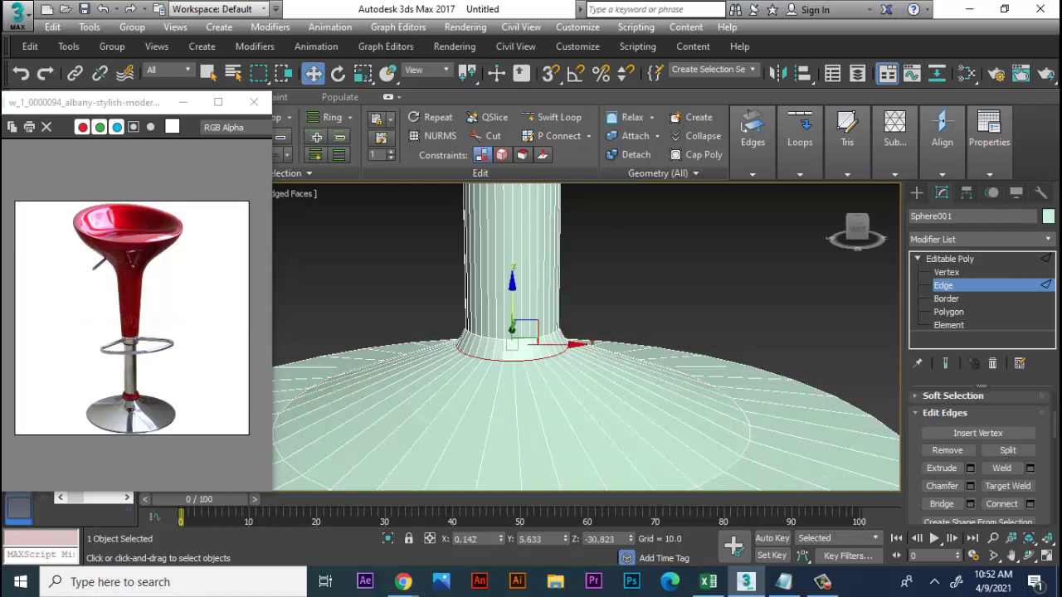
pyautogui.click(970, 486)
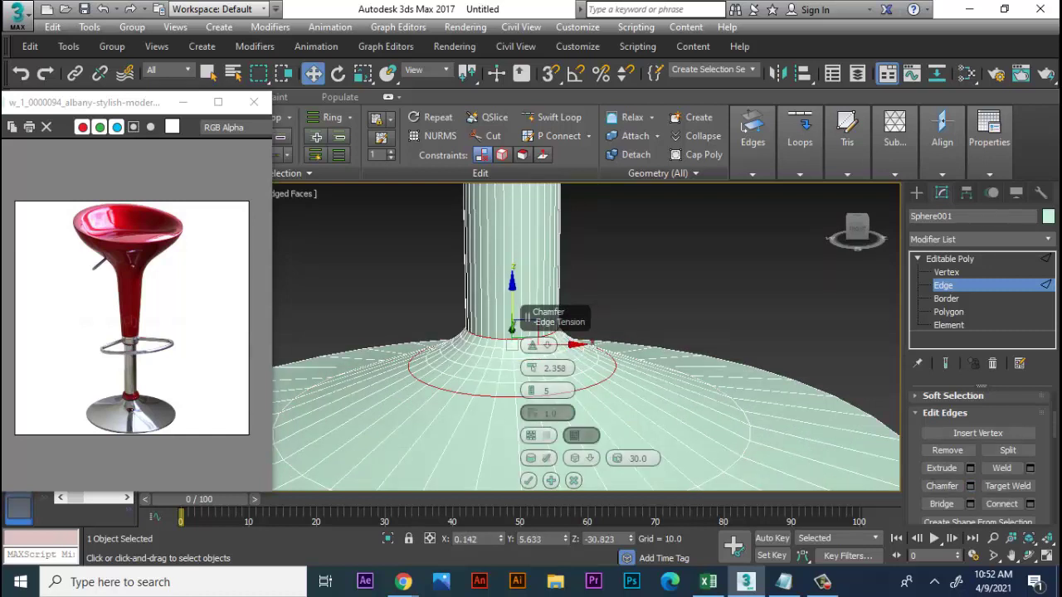
pyautogui.moveTo(532, 367); pyautogui.dragTo(532, 332)
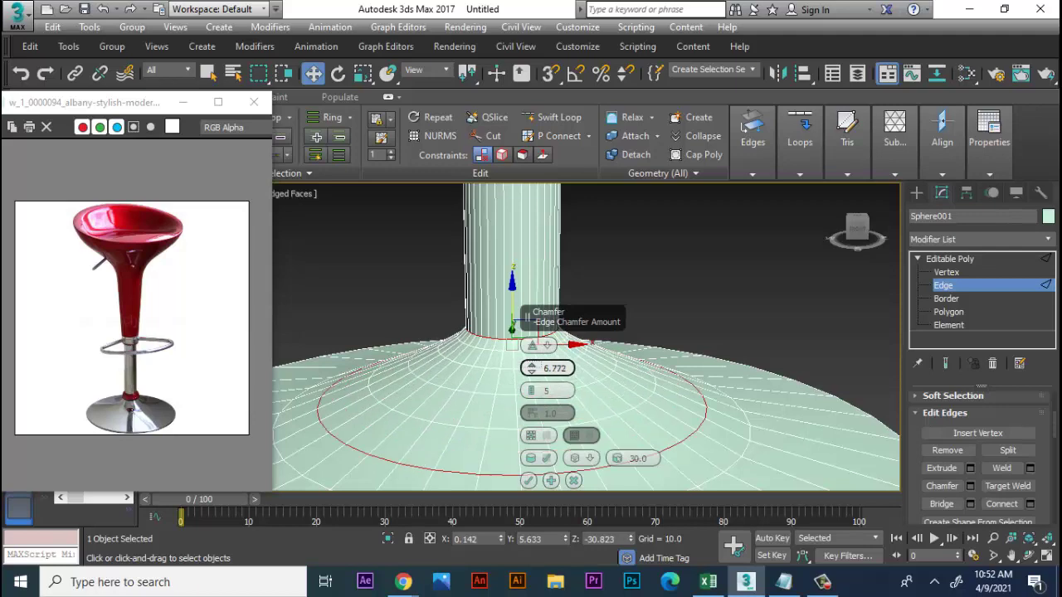
pyautogui.click(528, 480)
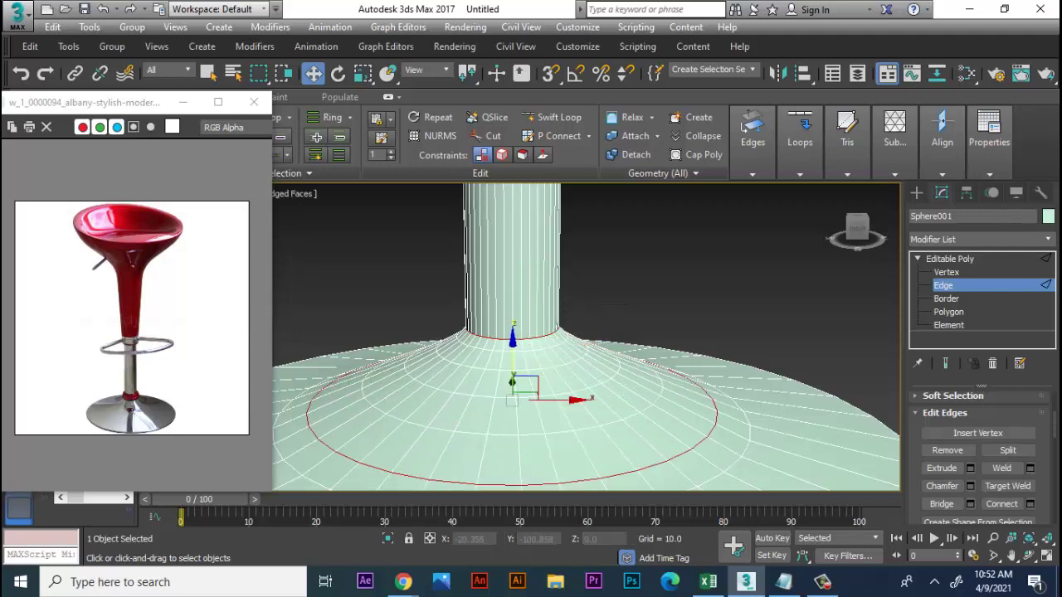
pyautogui.scroll(-3, 581, 348)
pyautogui.moveTo(539, 348); pyautogui.dragTo(614, 382, button='middle')
pyautogui.scroll(-3, 589, 340)
pyautogui.keyDown('alt'); pyautogui.moveTo(589, 340); pyautogui.dragTo(602, 290, button='middle'); pyautogui.keyUp('alt')
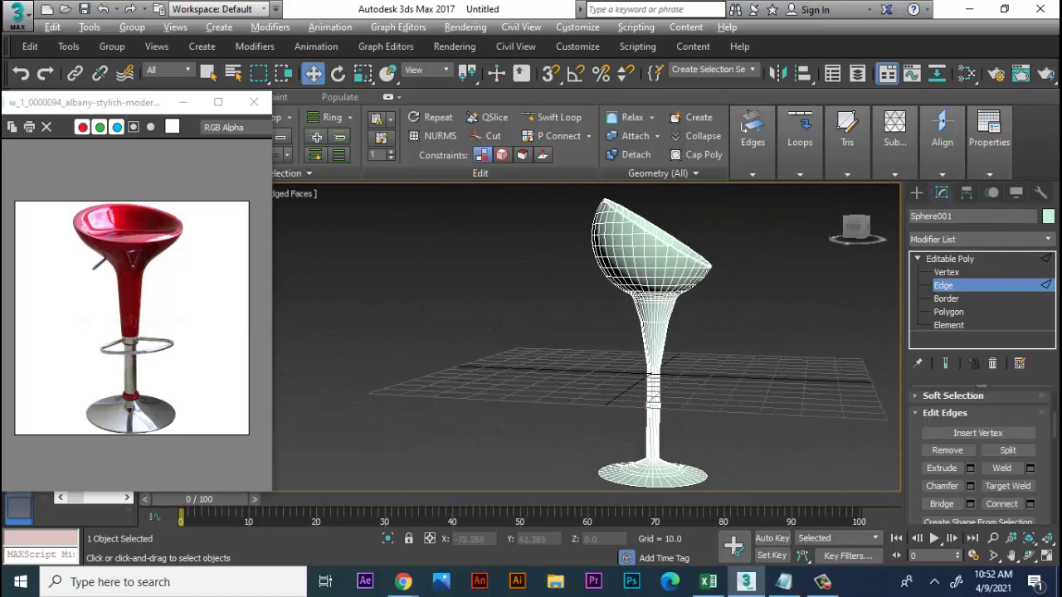
pyautogui.moveTo(630, 332)
pyautogui.keyDown('alt'); pyautogui.mouseDown(button='middle')
pyautogui.moveTo(630, 315)
pyautogui.moveTo(614, 336)
pyautogui.mouseUp(button='middle'); pyautogui.keyUp('alt')
pyautogui.scroll(2, 630, 332)
pyautogui.scroll(2, 630, 332)
# Step: Marquee-select all polygons of the tilted seat cup
pyautogui.scroll(2, 631, 332)
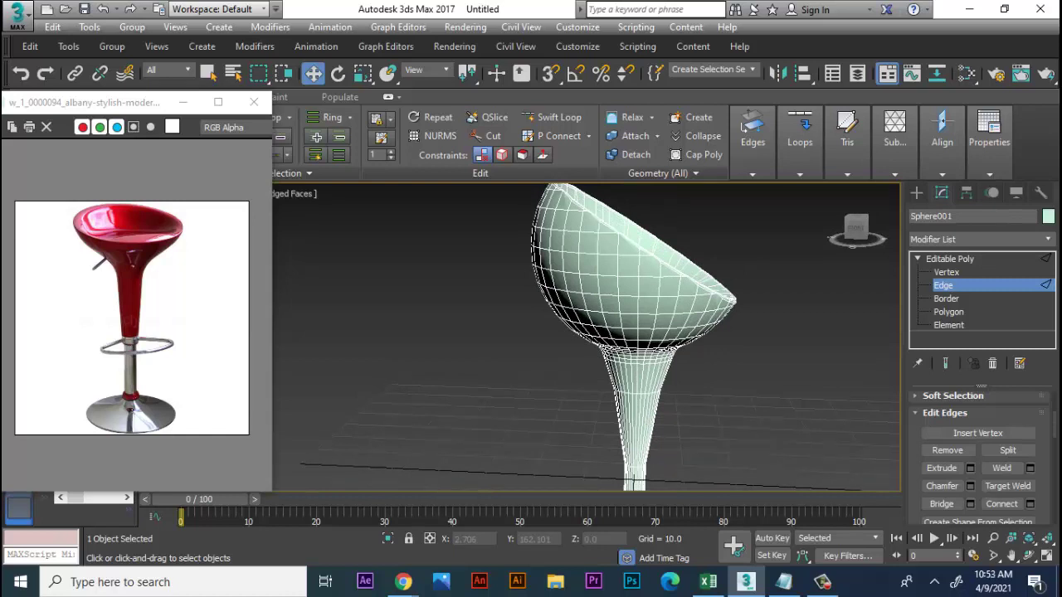
pyautogui.press('4')
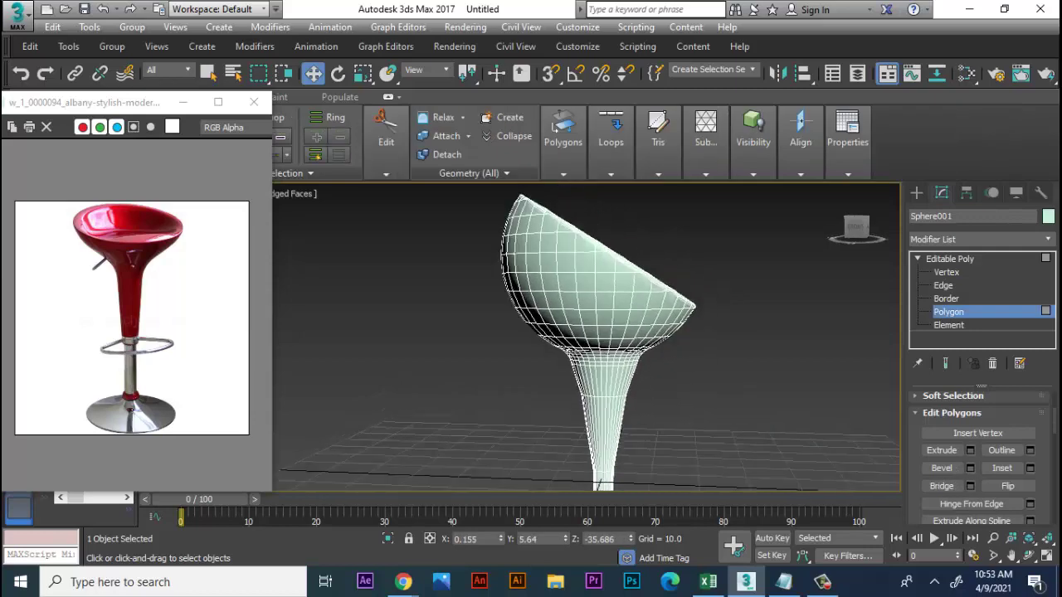
pyautogui.hotkey('alt', 'w')
pyautogui.hotkey('alt', 'w')
pyautogui.scroll(-4, 586, 336)
pyautogui.moveTo(587, 249); pyautogui.dragTo(587, 465, button='middle')
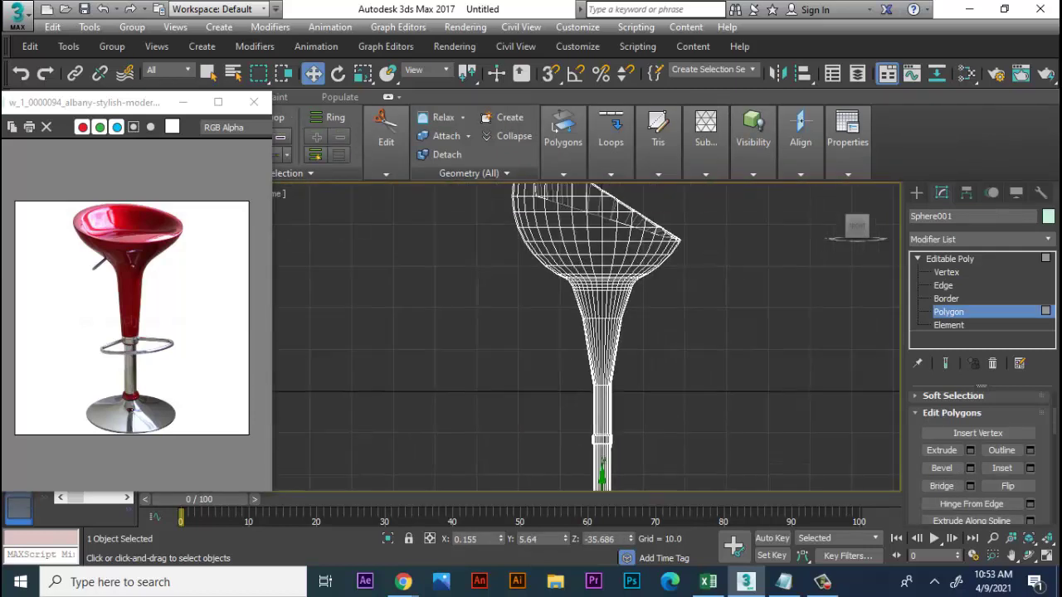
pyautogui.moveTo(396, 365); pyautogui.dragTo(396, 391)
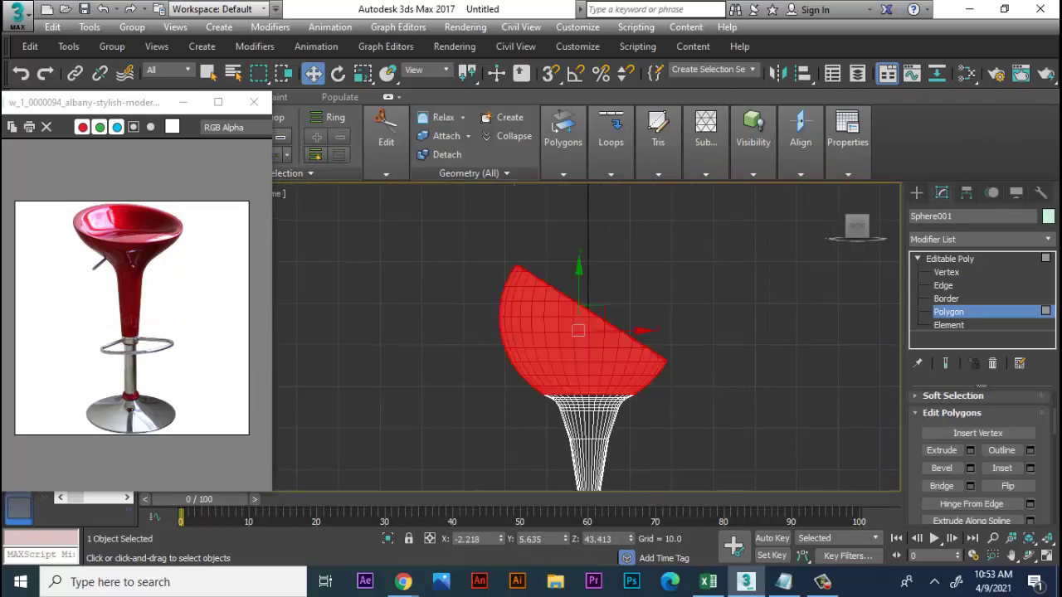
# Step: Open the Modifier List and type 'ffd' to jump to the FFD modifiers
pyautogui.hotkey('alt', 'w')
pyautogui.hotkey('alt', 'w')
pyautogui.keyDown('alt'); pyautogui.moveTo(586, 332); pyautogui.dragTo(630, 315, button='middle'); pyautogui.keyUp('alt')
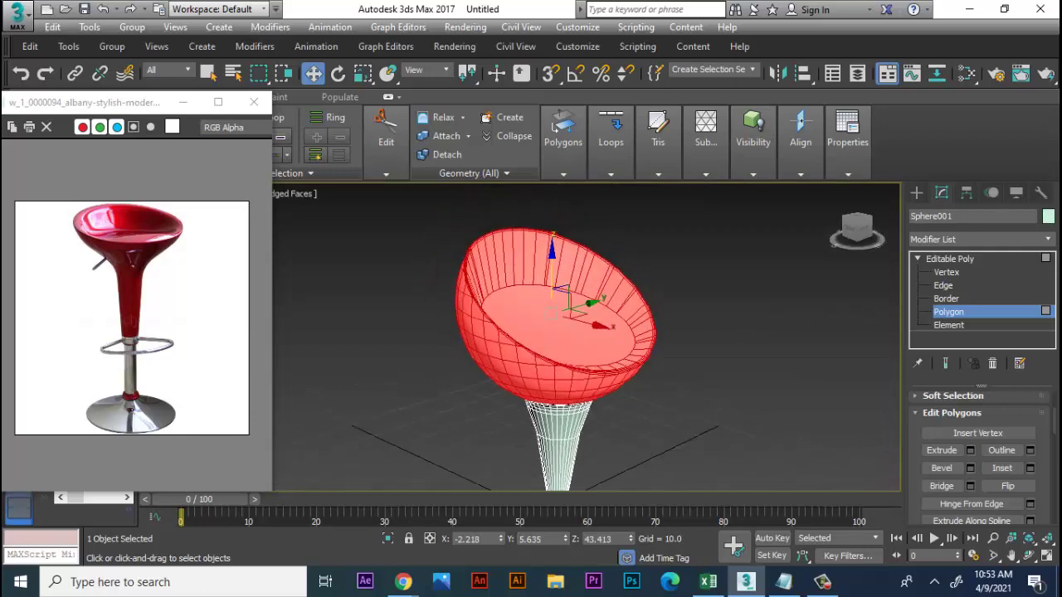
pyautogui.press('4')
pyautogui.press('4')
pyautogui.click(979, 239)
pyautogui.write('f')
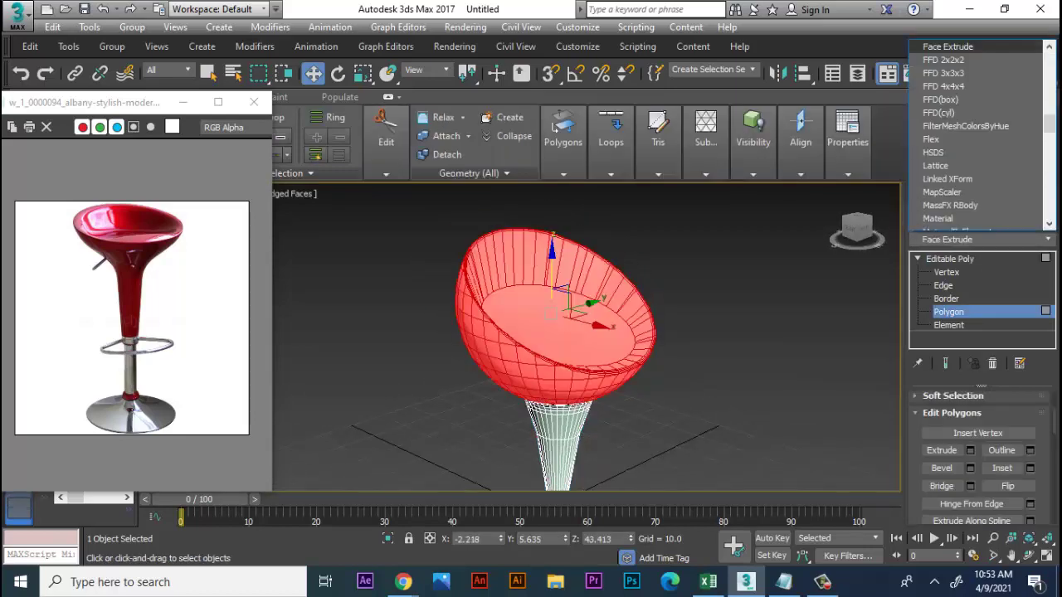
pyautogui.write('fd(c')
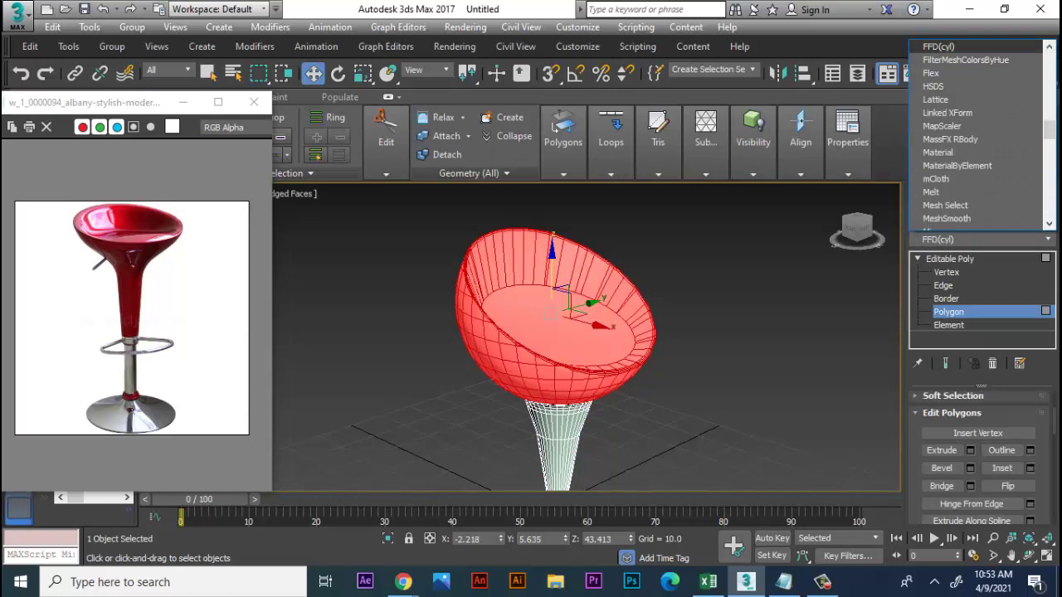
pyautogui.write('f')
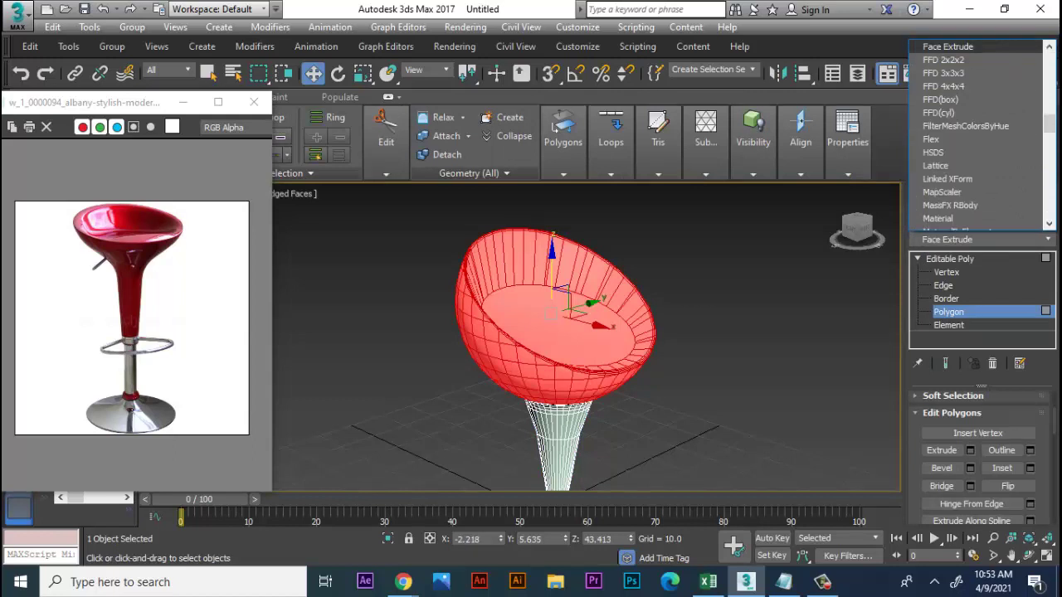
# Step: Add an FFD(box) 4x4x4 modifier to the seat and lower its upper lattice control points
pyautogui.press('Return')
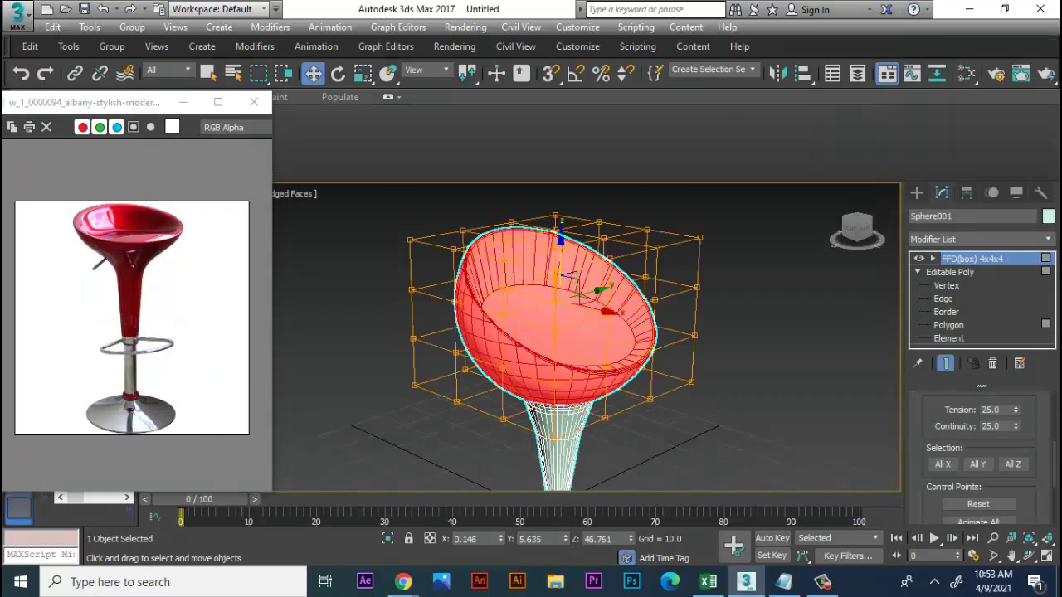
pyautogui.hotkey('alt', 'w')
pyautogui.hotkey('alt', 'w')
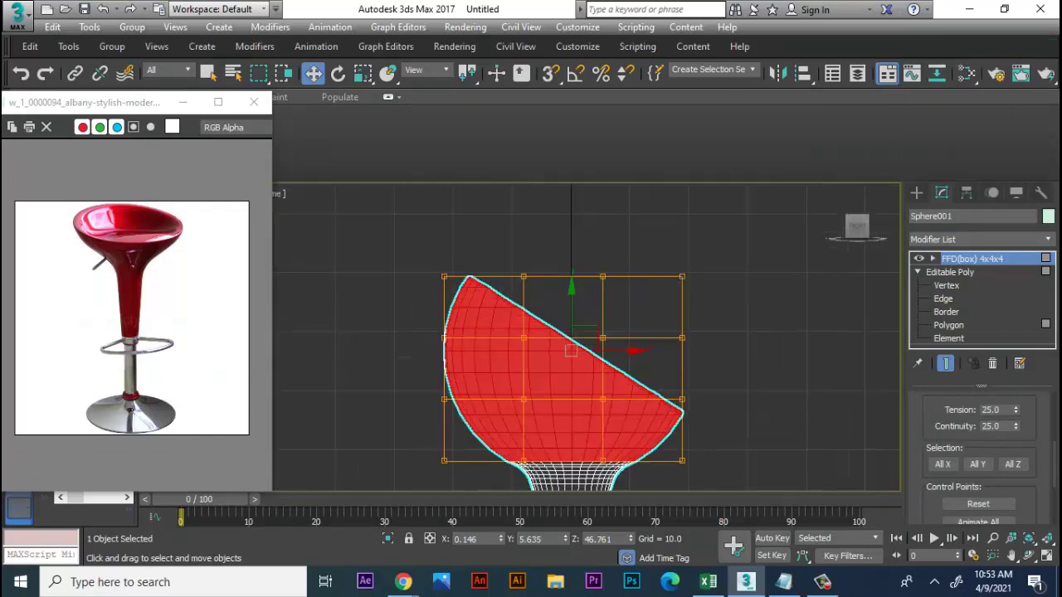
pyautogui.hotkey('ctrl', 'd')
pyautogui.moveTo(365, 165); pyautogui.dragTo(605, 304)
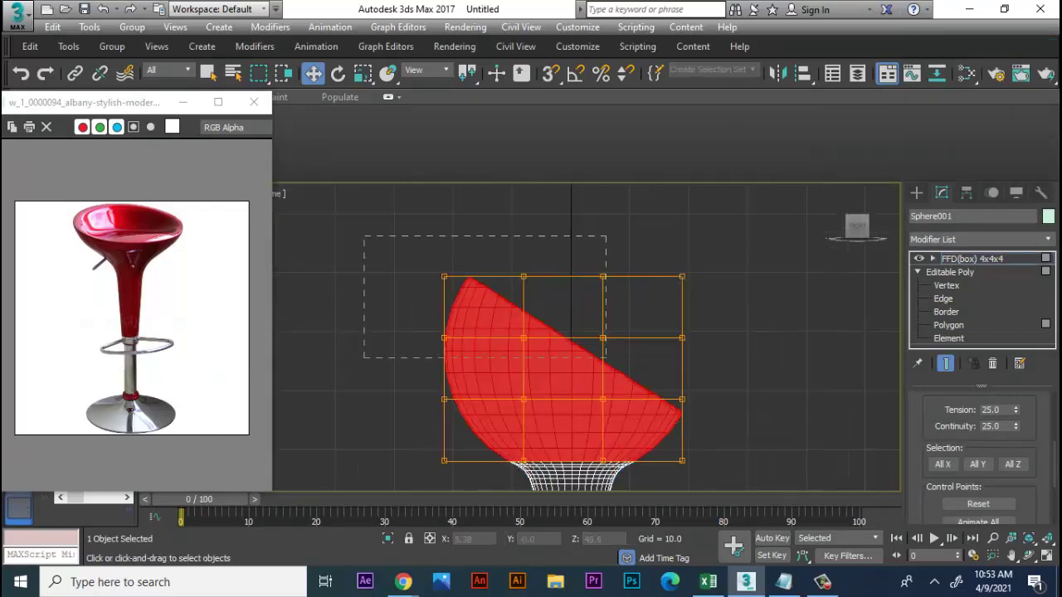
pyautogui.moveTo(563, 266); pyautogui.dragTo(564, 278)
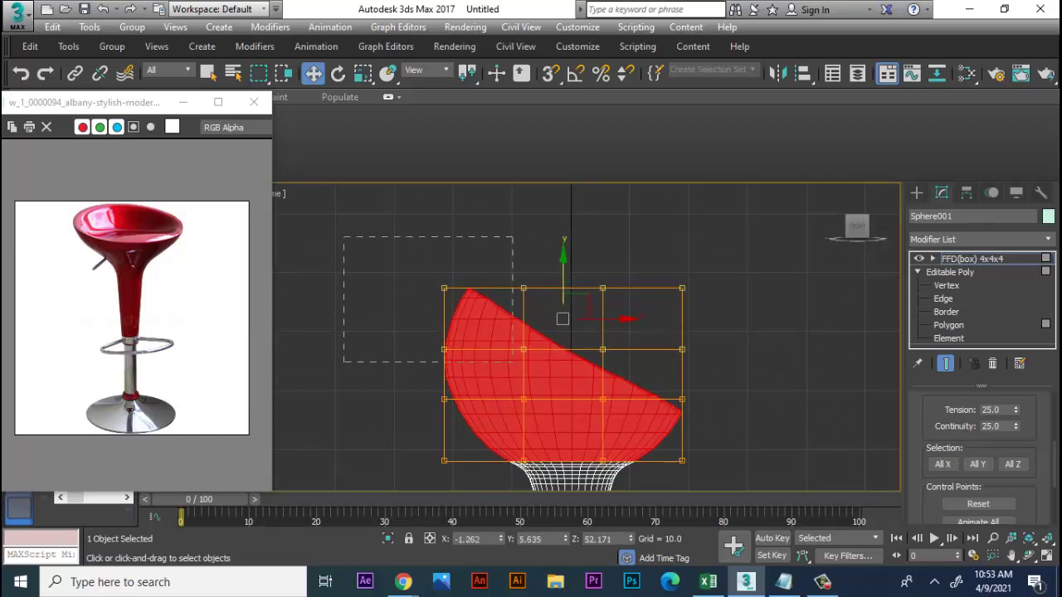
pyautogui.moveTo(513, 362); pyautogui.dragTo(530, 363)
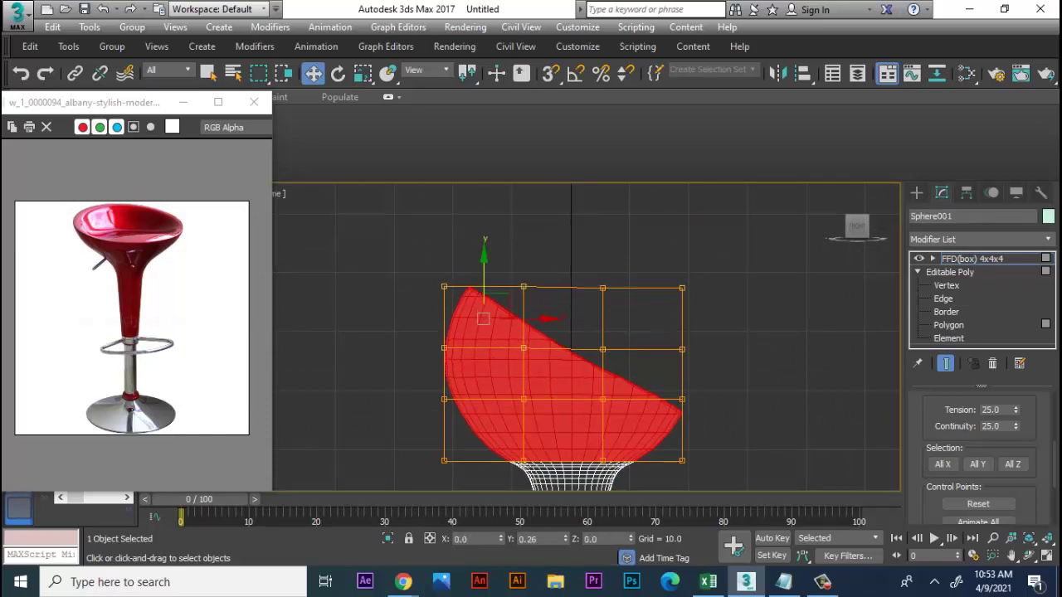
pyautogui.moveTo(484, 319); pyautogui.dragTo(485, 321)
pyautogui.moveTo(757, 414); pyautogui.dragTo(770, 422)
pyautogui.moveTo(562, 331); pyautogui.dragTo(563, 359)
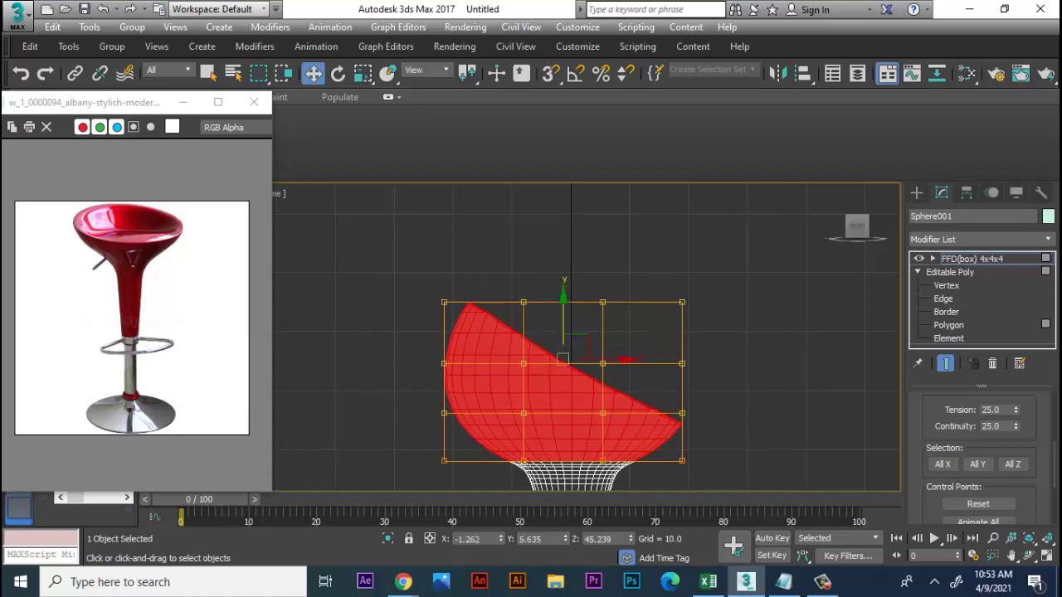
# Step: Nudge the left lattice column inward and adjust points so the top lattice row is level
pyautogui.moveTo(462, 421); pyautogui.dragTo(448, 384)
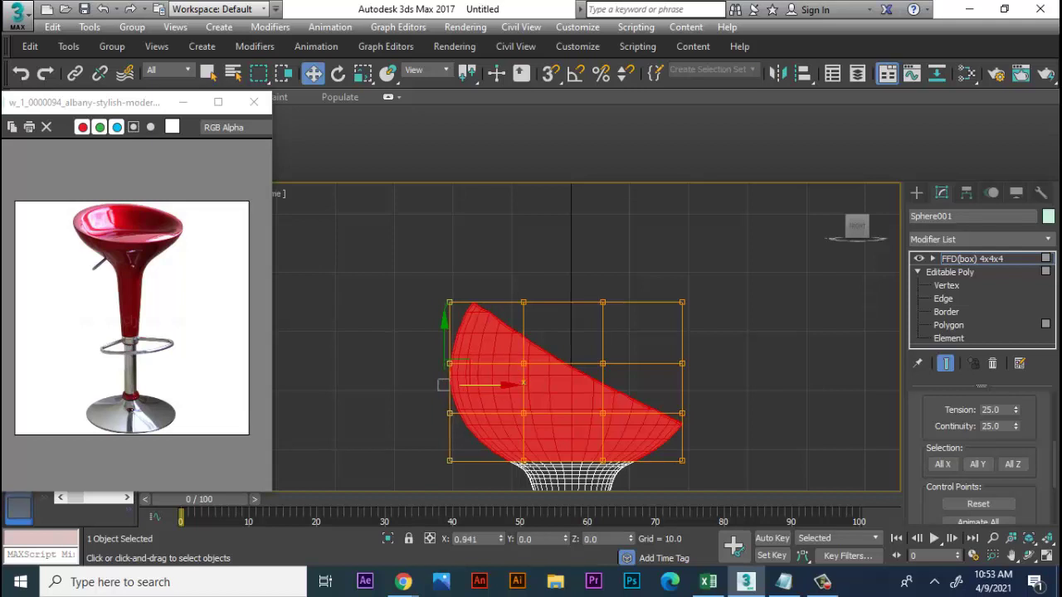
pyautogui.moveTo(381, 258); pyautogui.dragTo(467, 339)
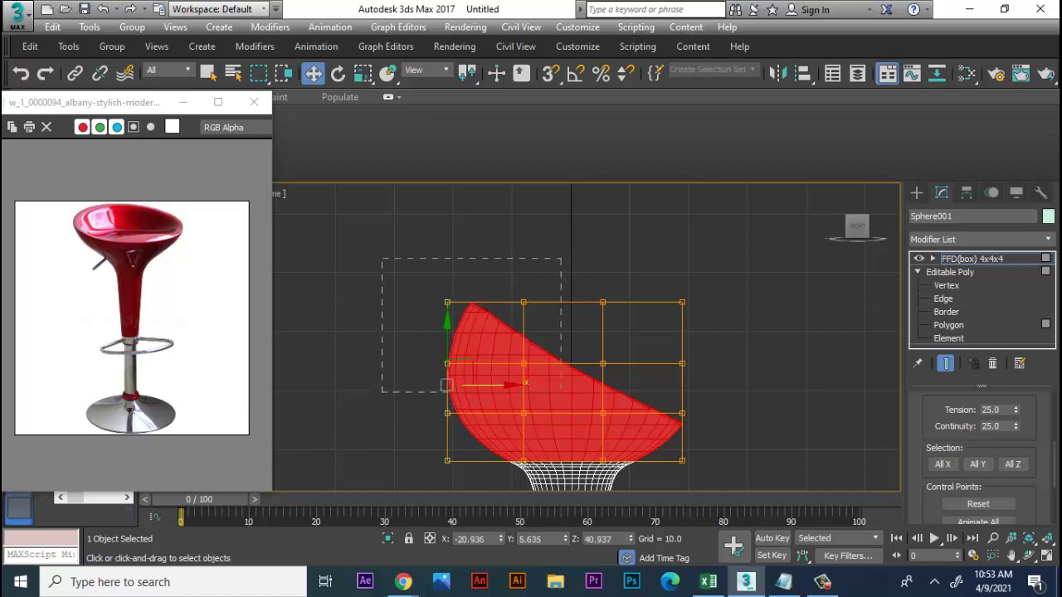
pyautogui.moveTo(506, 406); pyautogui.dragTo(530, 390)
pyautogui.moveTo(485, 332); pyautogui.dragTo(485, 330)
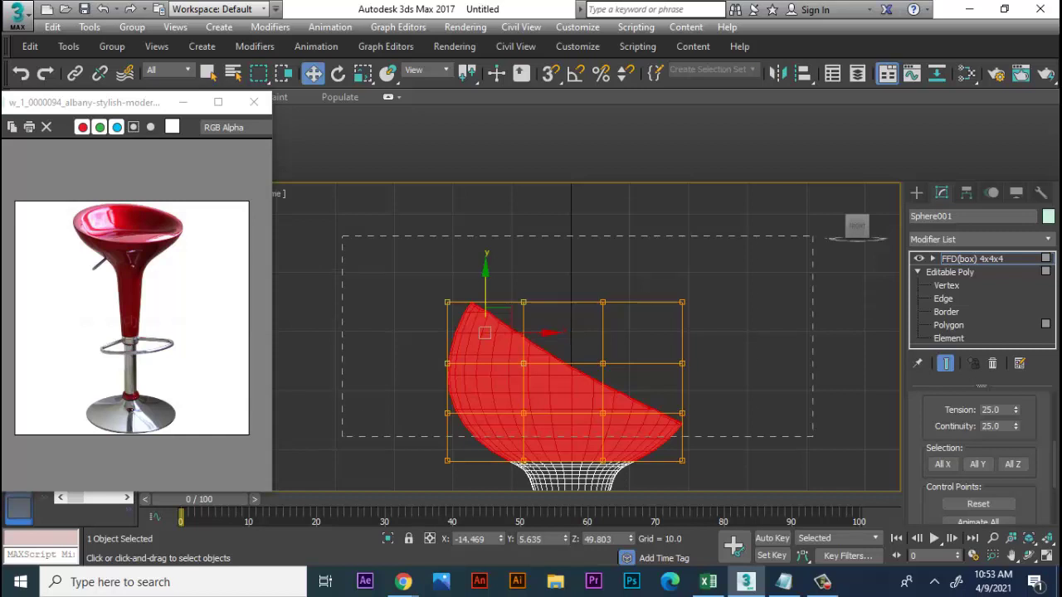
pyautogui.moveTo(812, 237); pyautogui.dragTo(812, 238)
pyautogui.moveTo(564, 332); pyautogui.dragTo(564, 339)
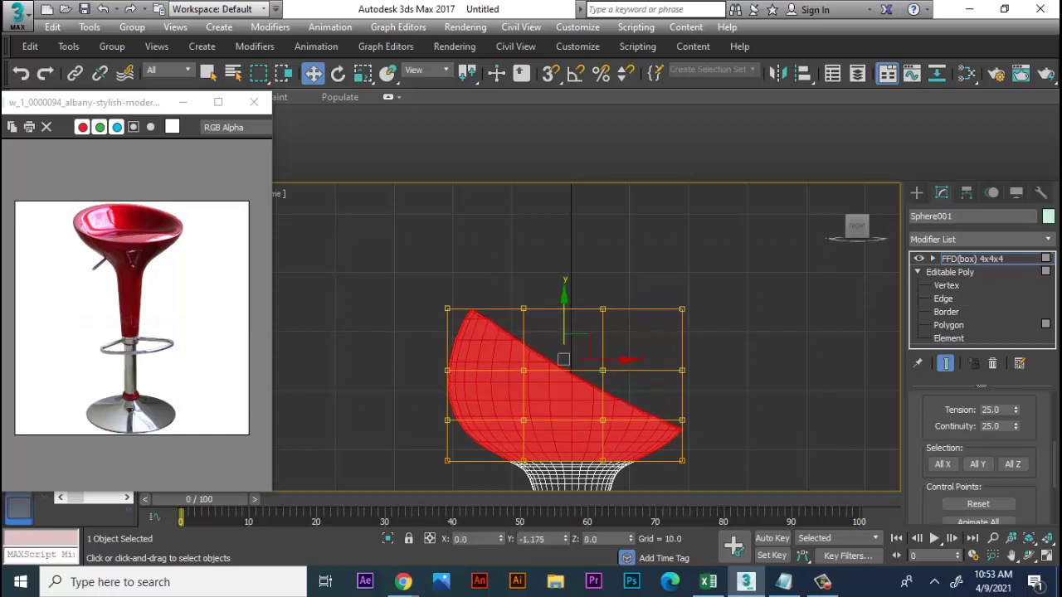
pyautogui.moveTo(400, 338)
pyautogui.mouseDown()
pyautogui.moveTo(456, 425)
pyautogui.moveTo(448, 396)
pyautogui.mouseUp()
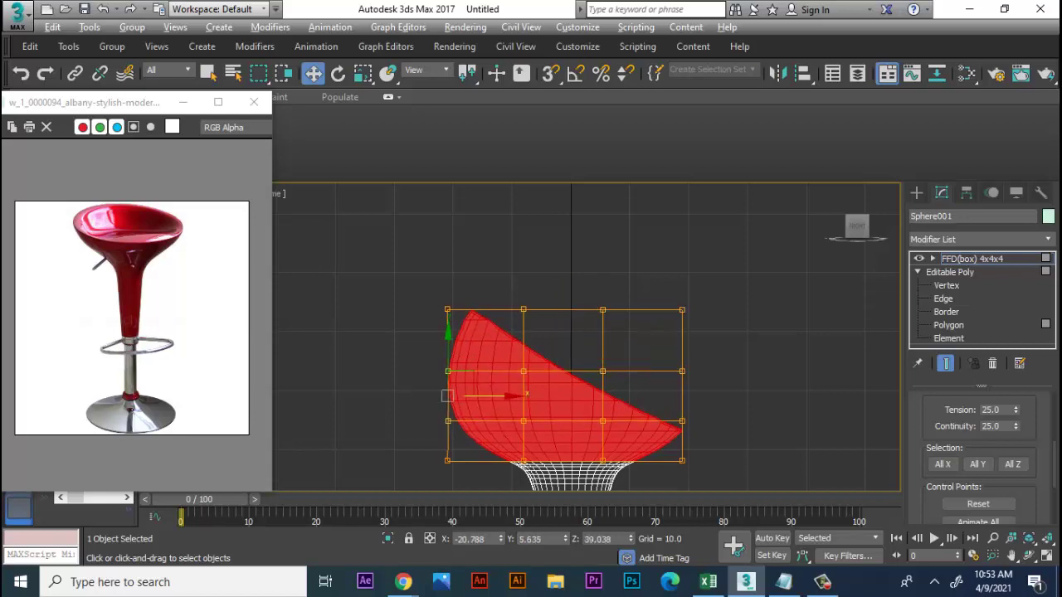
# Step: Exit Control Points on the FFD(box) entry, deselect, and reselect the stool
pyautogui.hotkey('alt', 'w')
pyautogui.hotkey('alt', 'w')
pyautogui.moveTo(498, 332)
pyautogui.keyDown('alt'); pyautogui.mouseDown(button='middle')
pyautogui.moveTo(630, 331)
pyautogui.moveTo(585, 340)
pyautogui.moveTo(596, 361)
pyautogui.moveTo(564, 315)
pyautogui.mouseUp(button='middle'); pyautogui.keyUp('alt')
pyautogui.click(971, 258)
pyautogui.hotkey('ctrl', 'd')
pyautogui.click(548, 298)
# Step: Convert the stool to an Editable Poly, collapsing the FFD into the mesh
pyautogui.rightClick(515, 297)
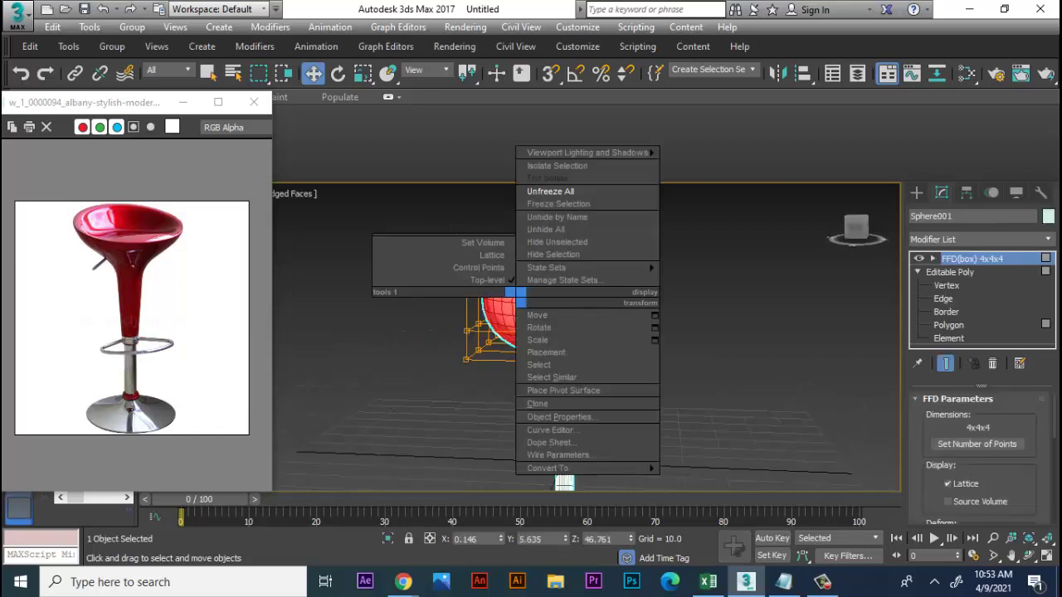
pyautogui.click(537, 315)
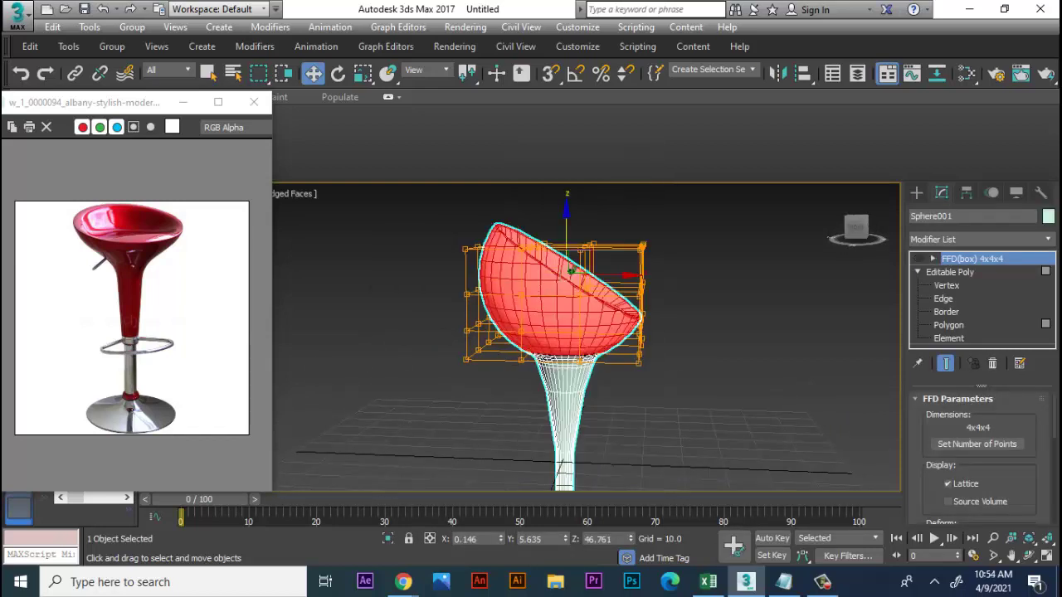
pyautogui.rightClick(537, 310)
pyautogui.moveTo(569, 481)
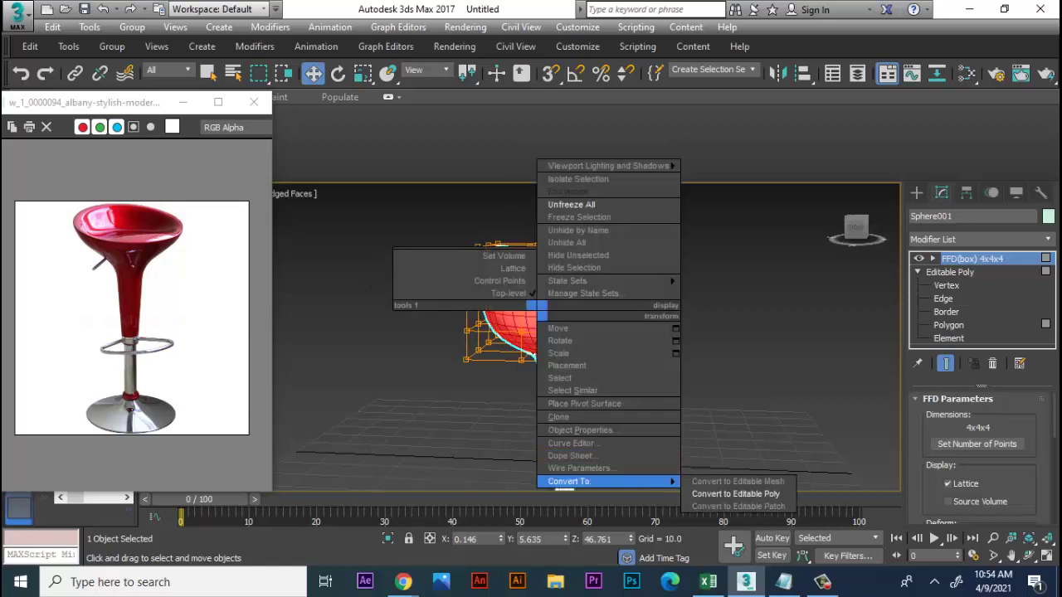
pyautogui.click(735, 494)
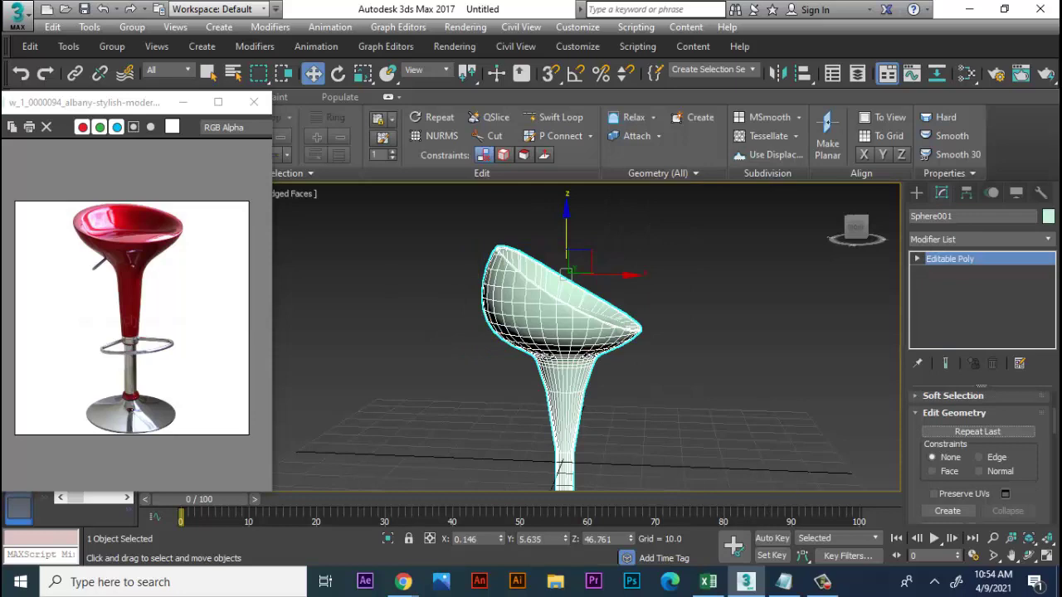
# Step: Orbit and zoom the view in on the stool's stem
pyautogui.scroll(-3, 564, 348)
pyautogui.keyDown('alt'); pyautogui.moveTo(564, 348); pyautogui.dragTo(498, 356, button='middle'); pyautogui.keyUp('alt')
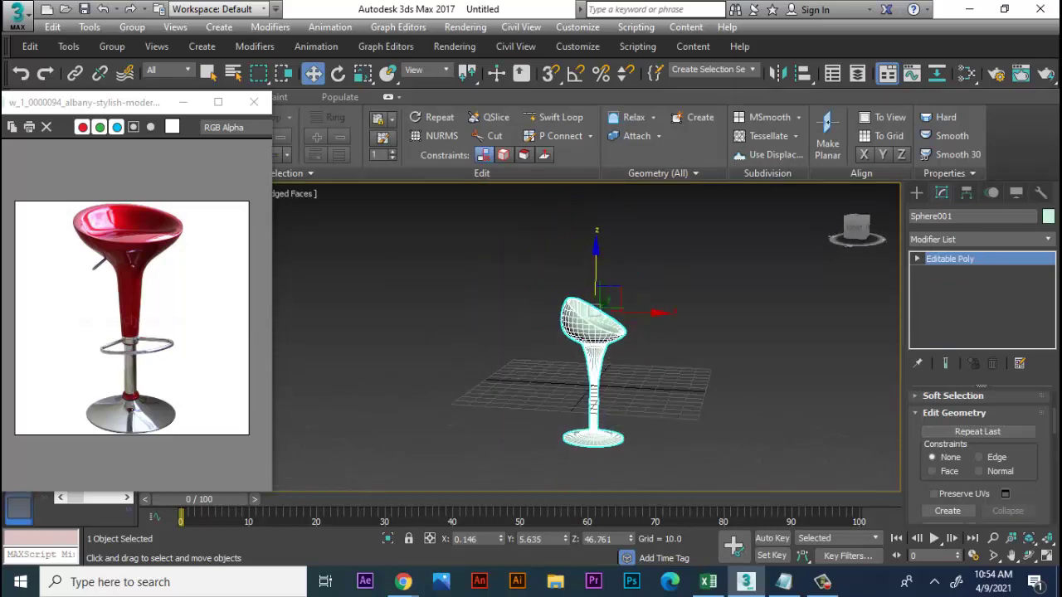
pyautogui.scroll(1, 531, 373)
pyautogui.moveTo(581, 349)
pyautogui.keyDown('alt'); pyautogui.mouseDown(button='middle')
pyautogui.moveTo(547, 332)
pyautogui.moveTo(548, 307)
pyautogui.mouseUp(button='middle'); pyautogui.keyUp('alt')
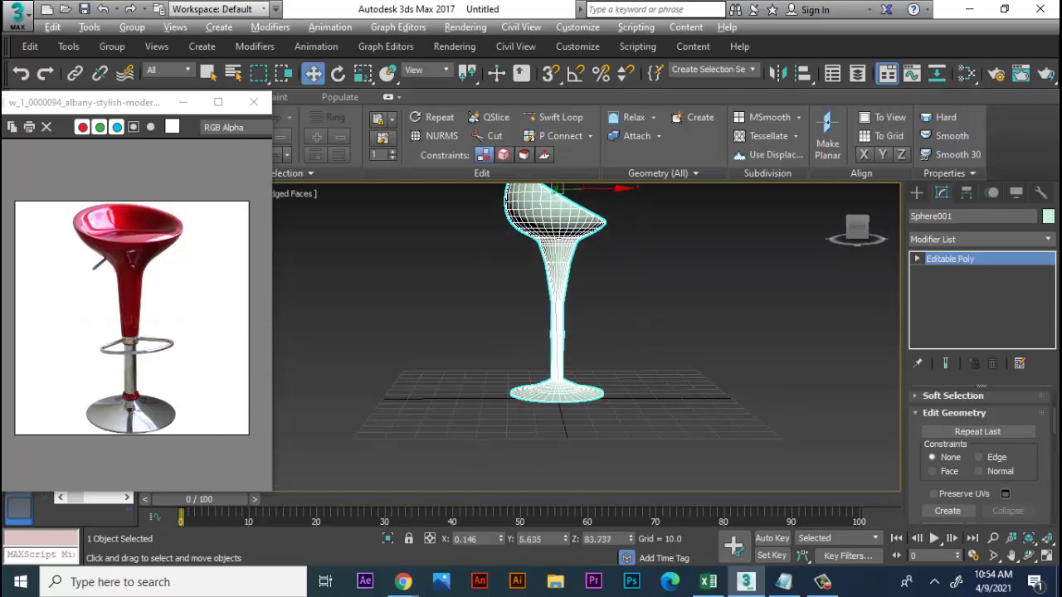
pyautogui.keyDown('alt'); pyautogui.moveTo(564, 332); pyautogui.dragTo(564, 299, button='middle'); pyautogui.keyUp('alt')
pyautogui.scroll(5, 530, 332)
pyautogui.scroll(2, 531, 332)
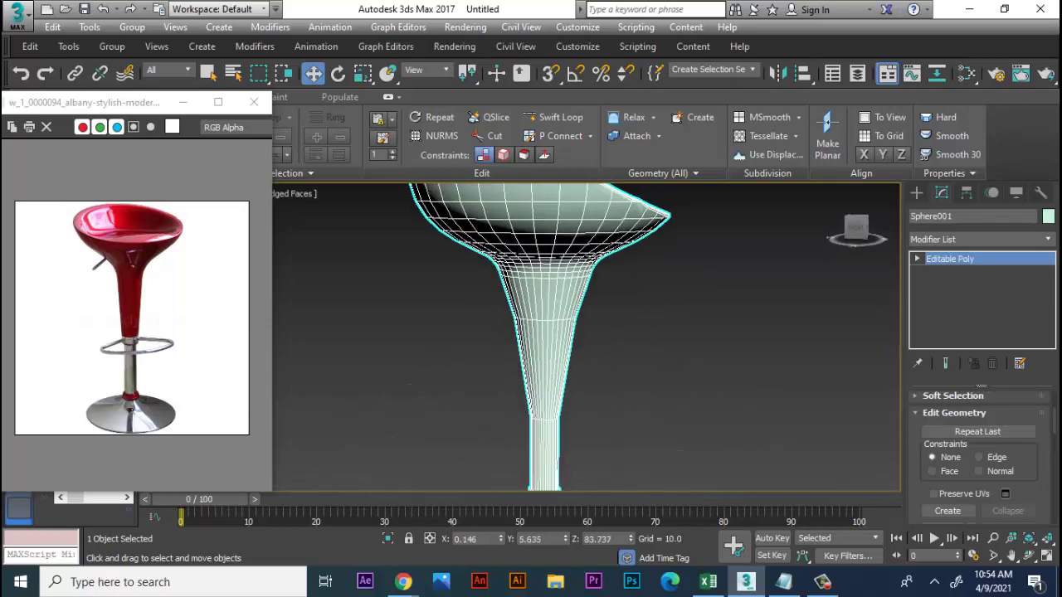
pyautogui.scroll(2, 531, 332)
# Step: Chamfer the upper stem edge loop by 7.111 with 5 segments
pyautogui.click(916, 259)
pyautogui.click(944, 285)
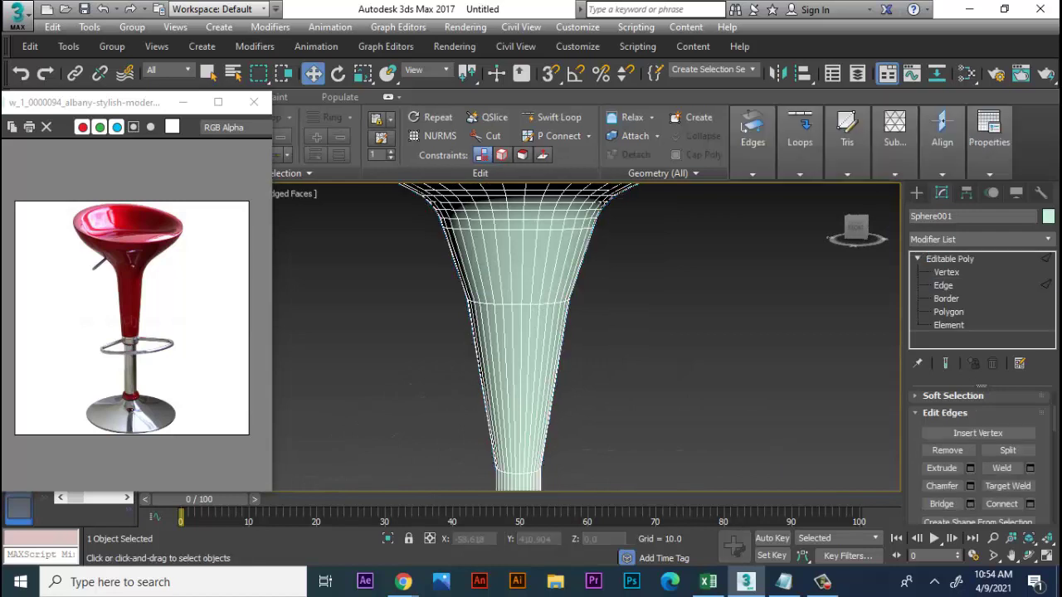
pyautogui.doubleClick(531, 303)
pyautogui.click(970, 486)
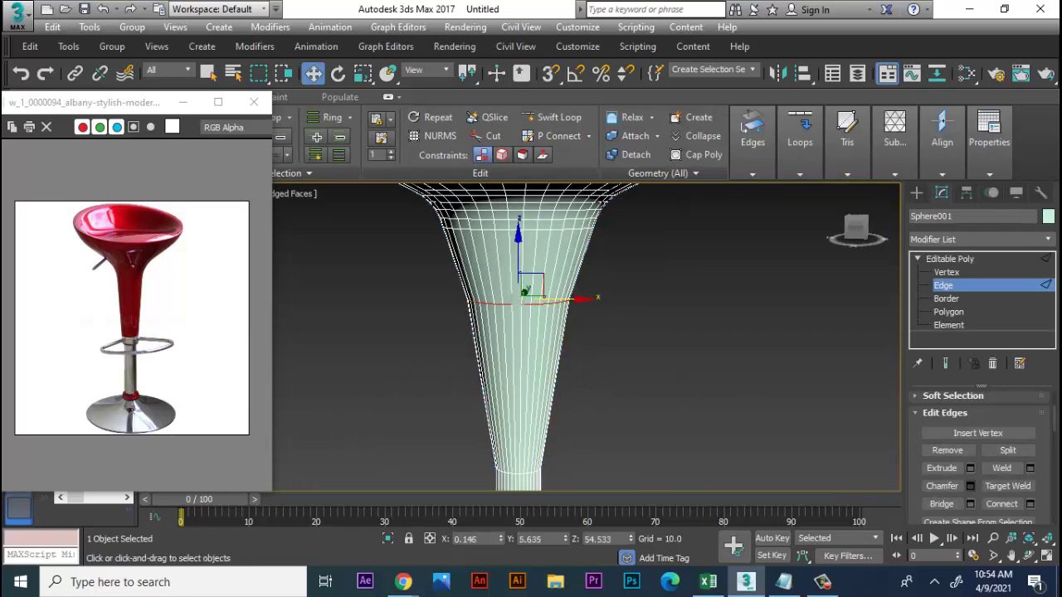
pyautogui.moveTo(531, 391); pyautogui.dragTo(531, 332)
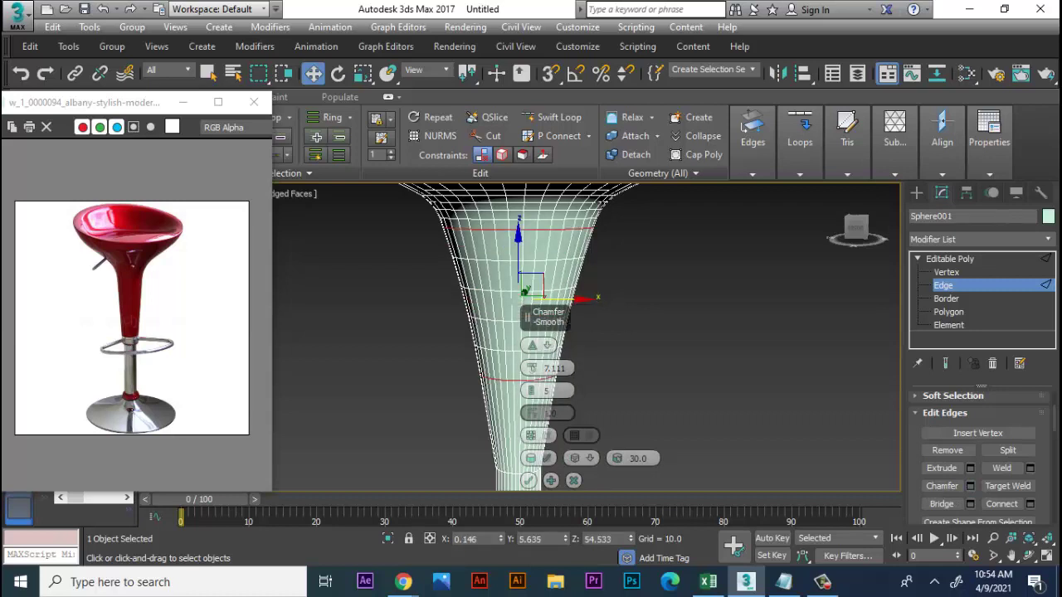
pyautogui.click(528, 480)
pyautogui.scroll(-2, 560, 384)
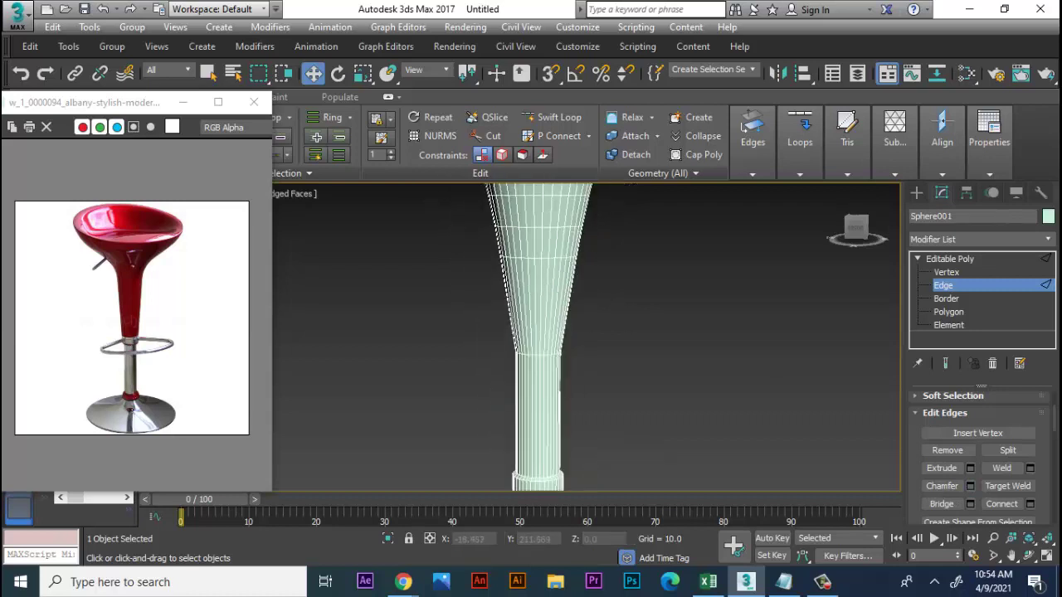
pyautogui.scroll(1, 539, 347)
pyautogui.scroll(2, 540, 347)
# Step: Chamfer a horizontal edge loop lower on the stem with the same settings
pyautogui.click(544, 332)
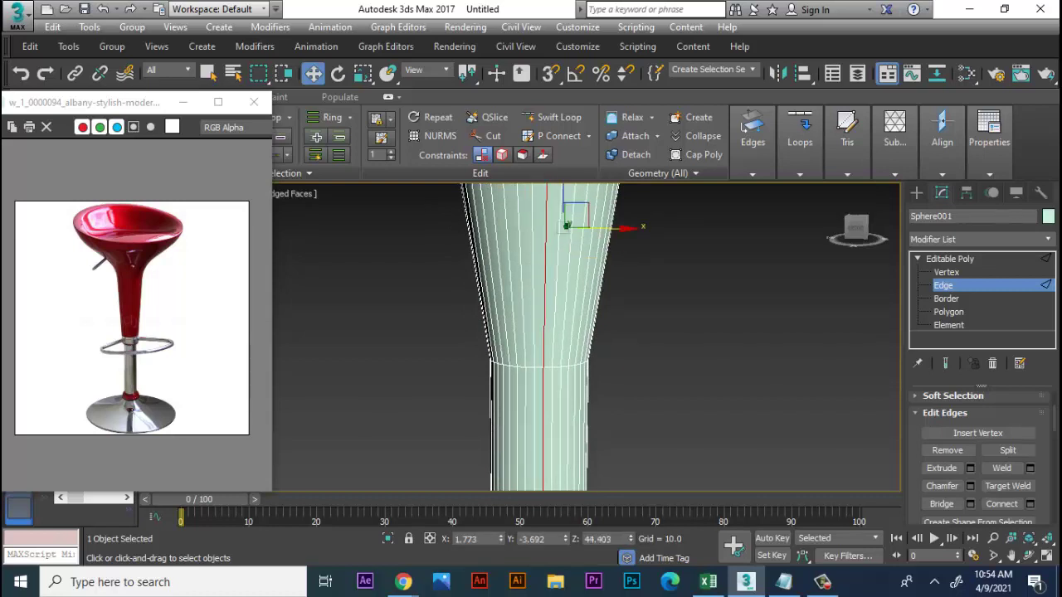
pyautogui.doubleClick(541, 361)
pyautogui.click(970, 485)
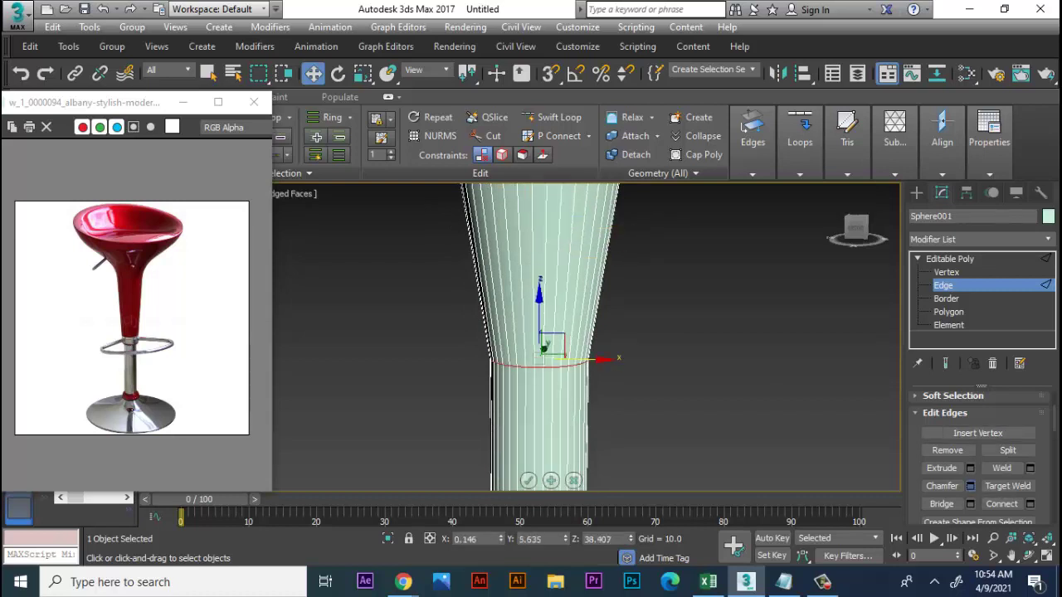
pyautogui.click(528, 480)
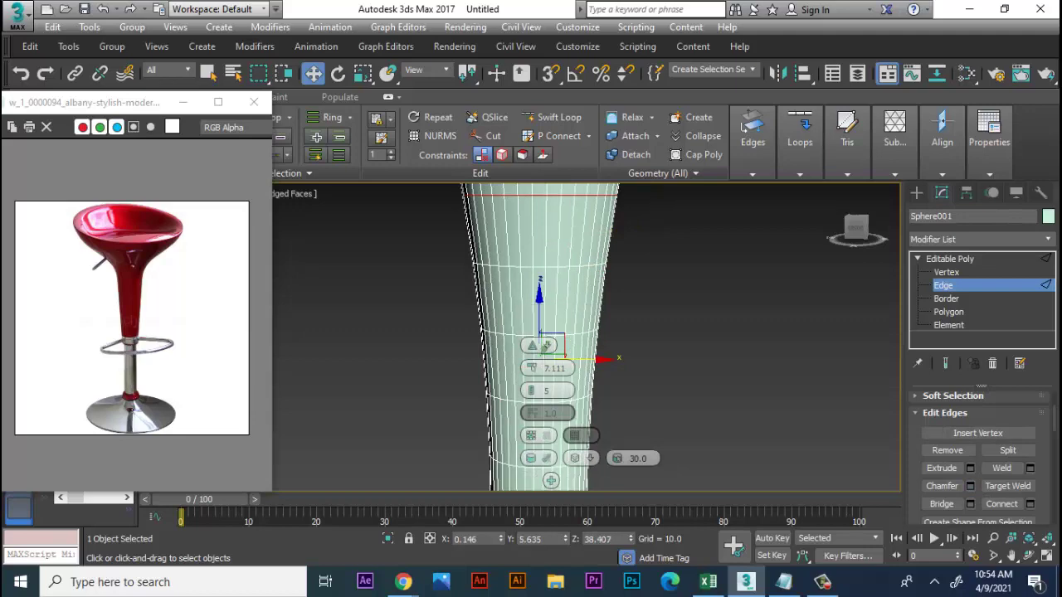
pyautogui.scroll(-5, 580, 331)
pyautogui.keyDown('alt'); pyautogui.moveTo(581, 332); pyautogui.dragTo(581, 374, button='middle'); pyautogui.keyUp('alt')
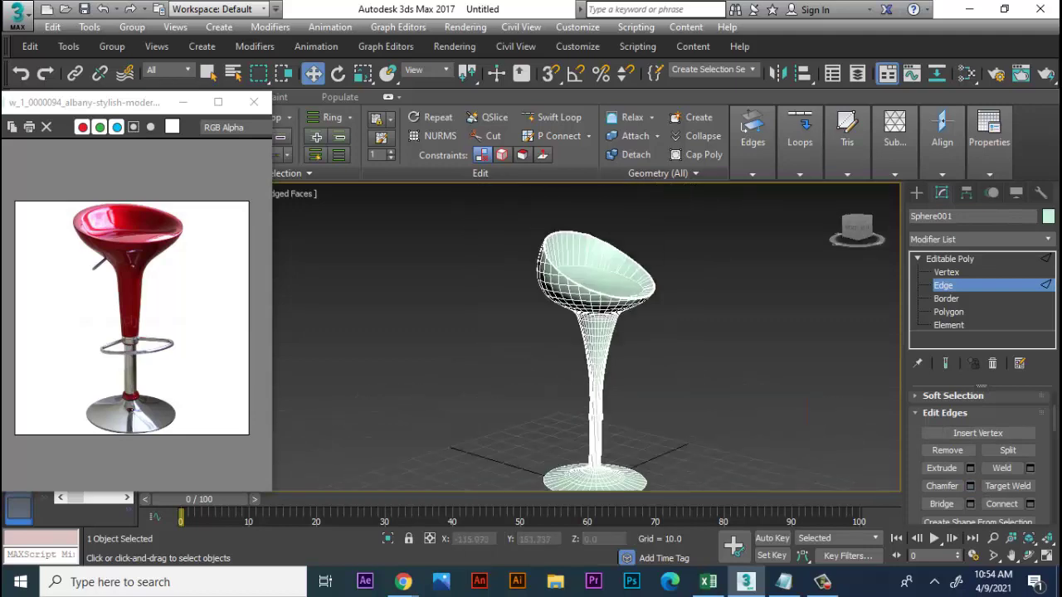
pyautogui.moveTo(581, 332)
pyautogui.keyDown('alt'); pyautogui.mouseDown(button='middle')
pyautogui.moveTo(655, 378)
pyautogui.moveTo(655, 324)
pyautogui.moveTo(659, 332)
pyautogui.mouseUp(button='middle'); pyautogui.keyUp('alt')
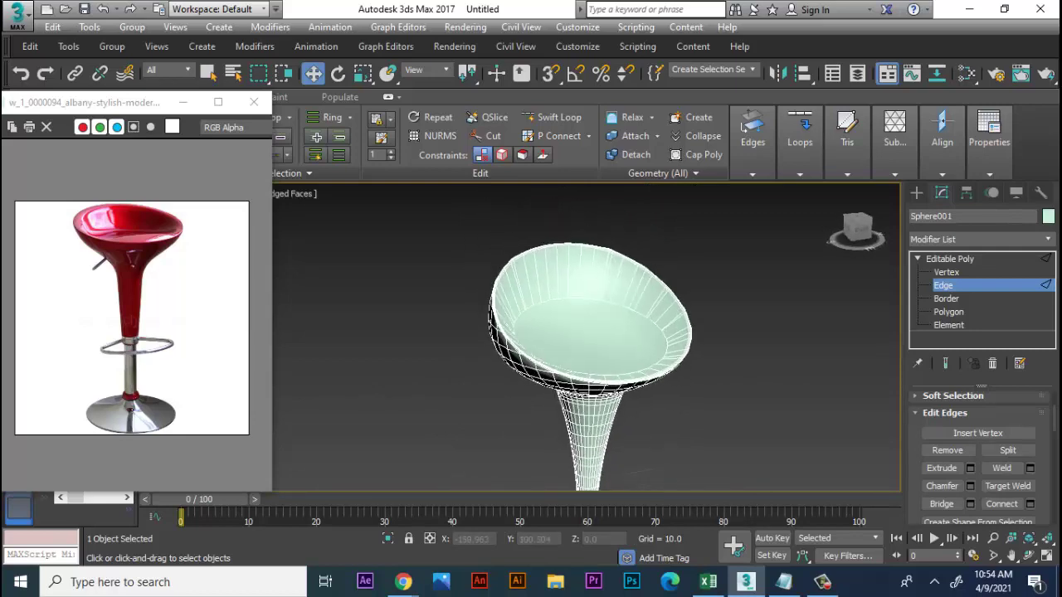
pyautogui.keyDown('alt'); pyautogui.moveTo(660, 332); pyautogui.dragTo(597, 515, button='middle'); pyautogui.keyUp('alt')
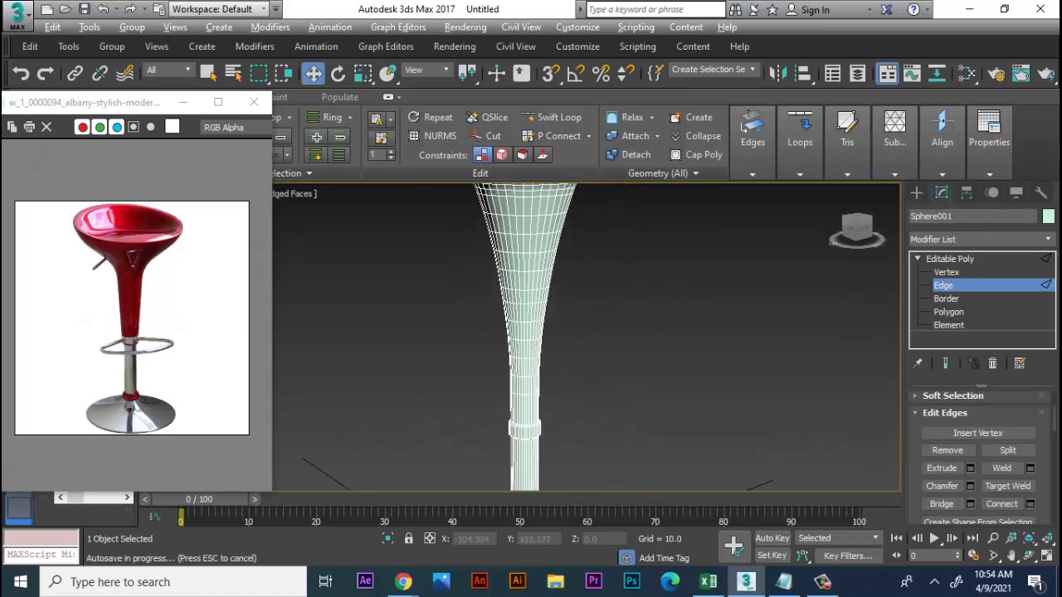
# Step: In Top view, draw a three-point Line001 spline over the stool's base, then return to Perspective
pyautogui.hotkey('alt', 'w')
pyautogui.hotkey('alt', 'w')
pyautogui.scroll(3, 476, 350)
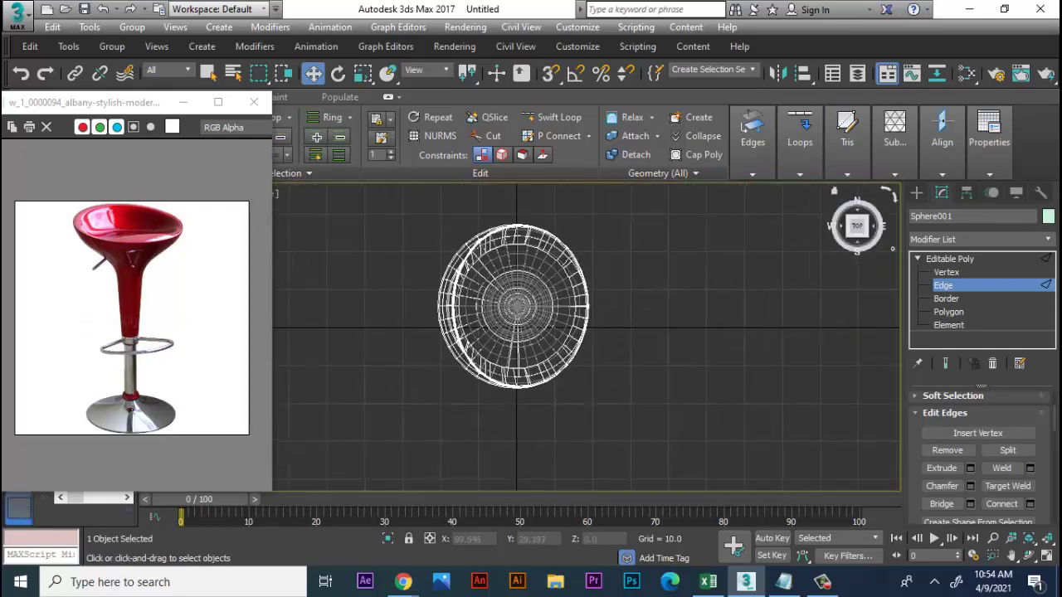
pyautogui.click(916, 193)
pyautogui.click(935, 216)
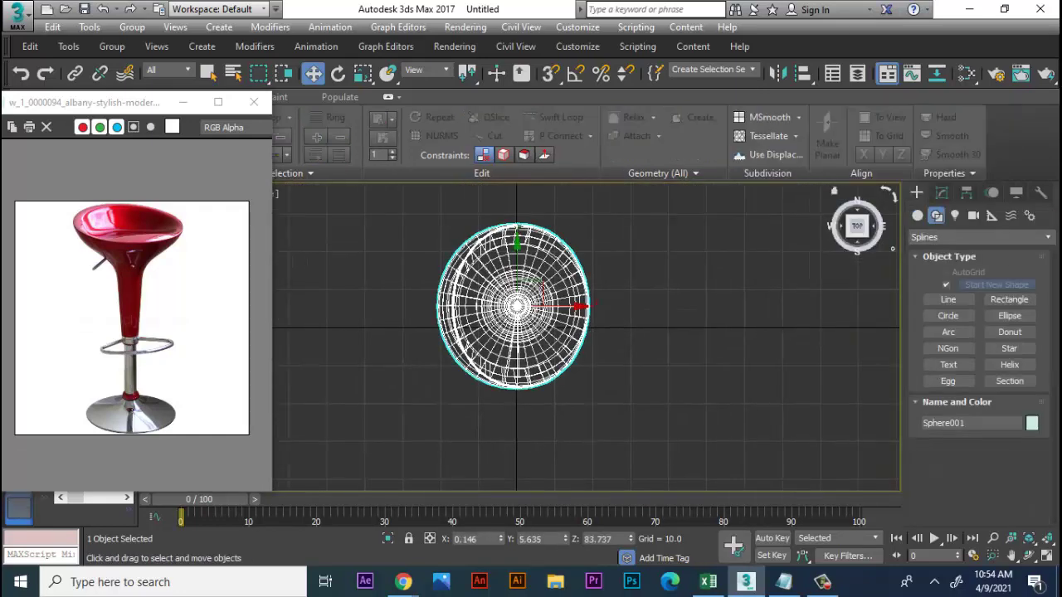
pyautogui.scroll(2, 660, 273)
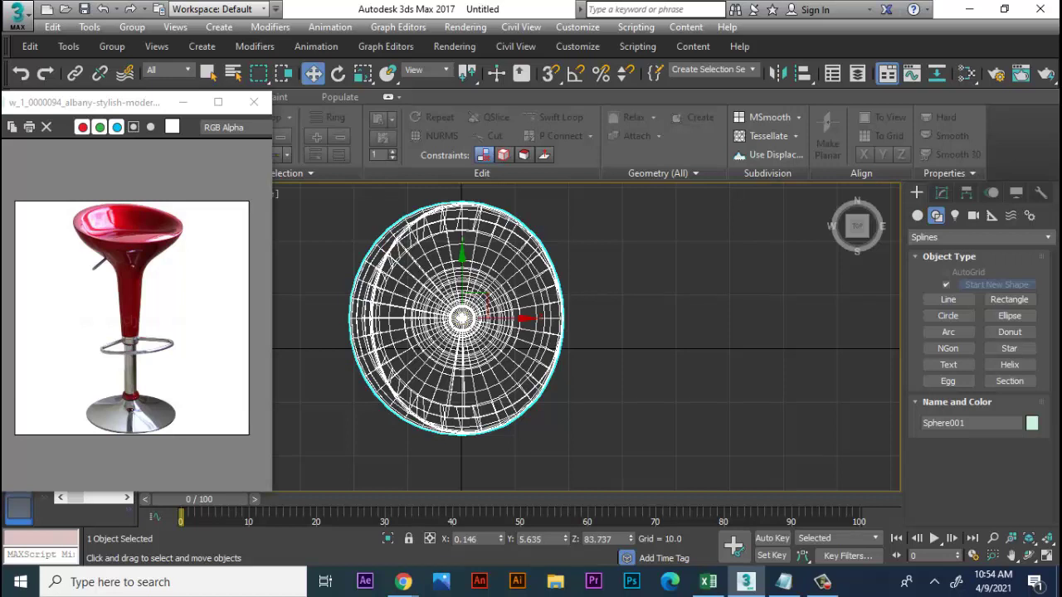
pyautogui.click(949, 299)
pyautogui.click(461, 309)
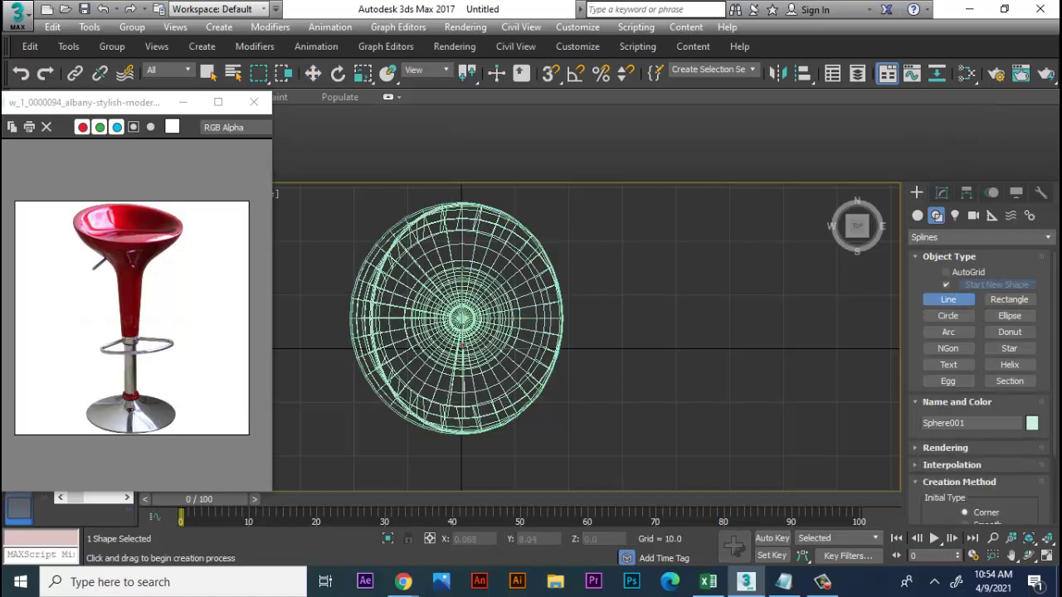
pyautogui.click(531, 283)
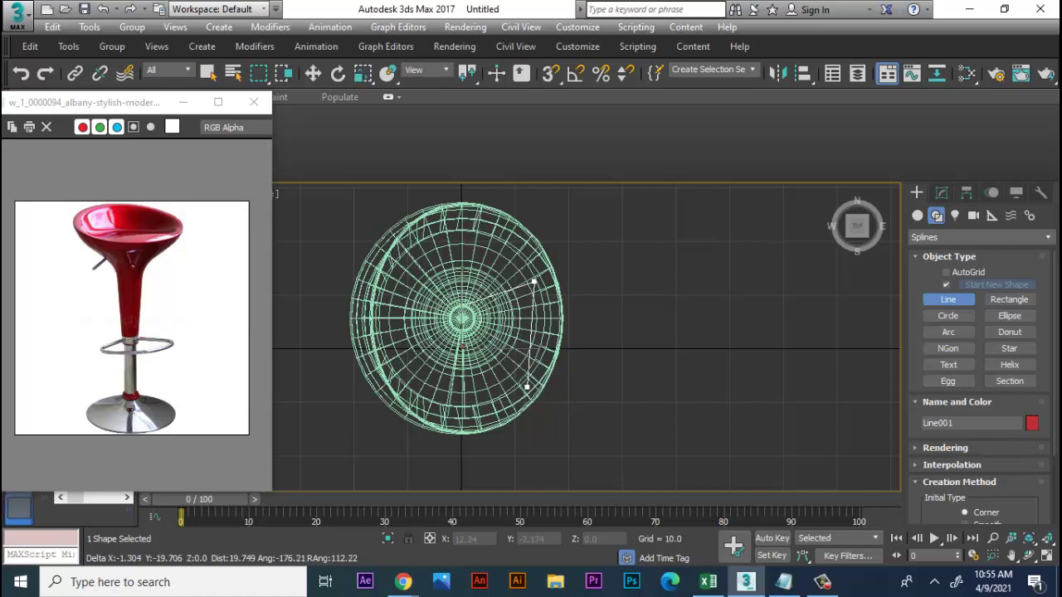
pyautogui.click(527, 387)
pyautogui.rightClick(527, 387)
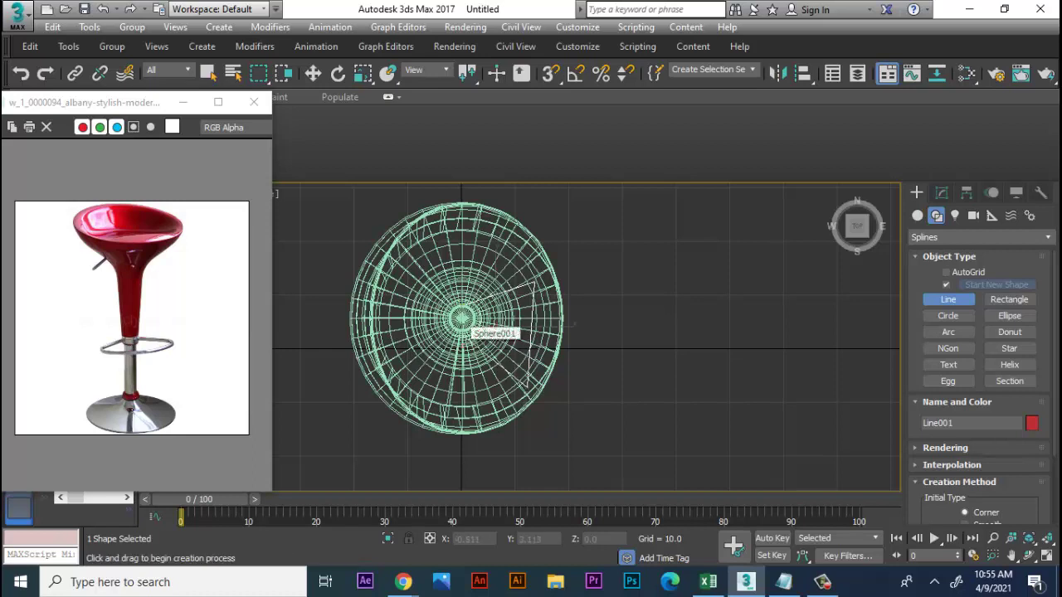
pyautogui.hotkey('alt', 'w')
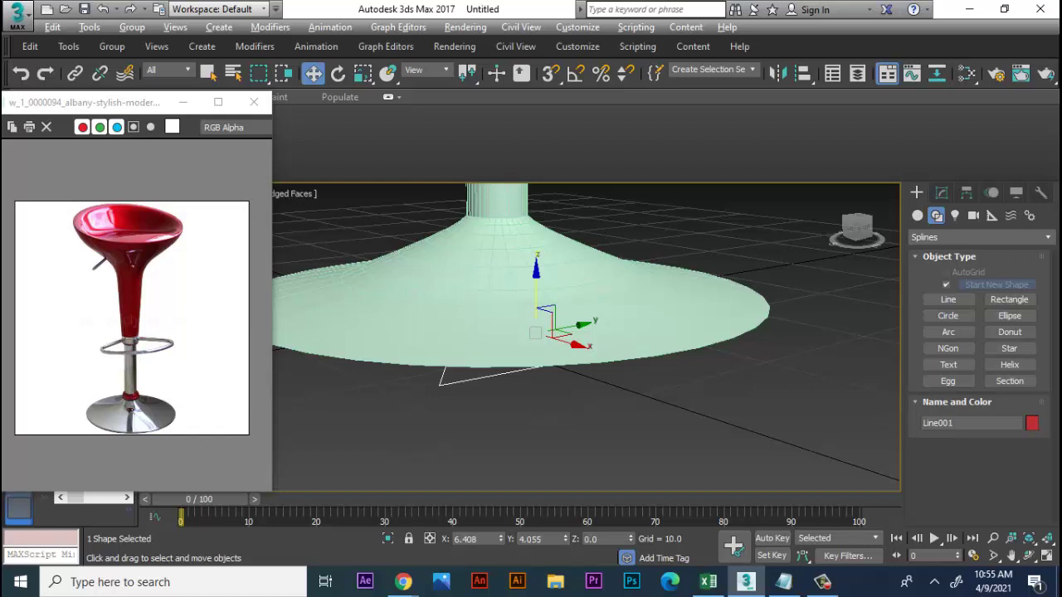
# Step: Raise Line001 along Z to about 25.259, level with the stool's stem
pyautogui.keyDown('alt'); pyautogui.moveTo(531, 332); pyautogui.dragTo(531, 381, button='middle'); pyautogui.keyUp('alt')
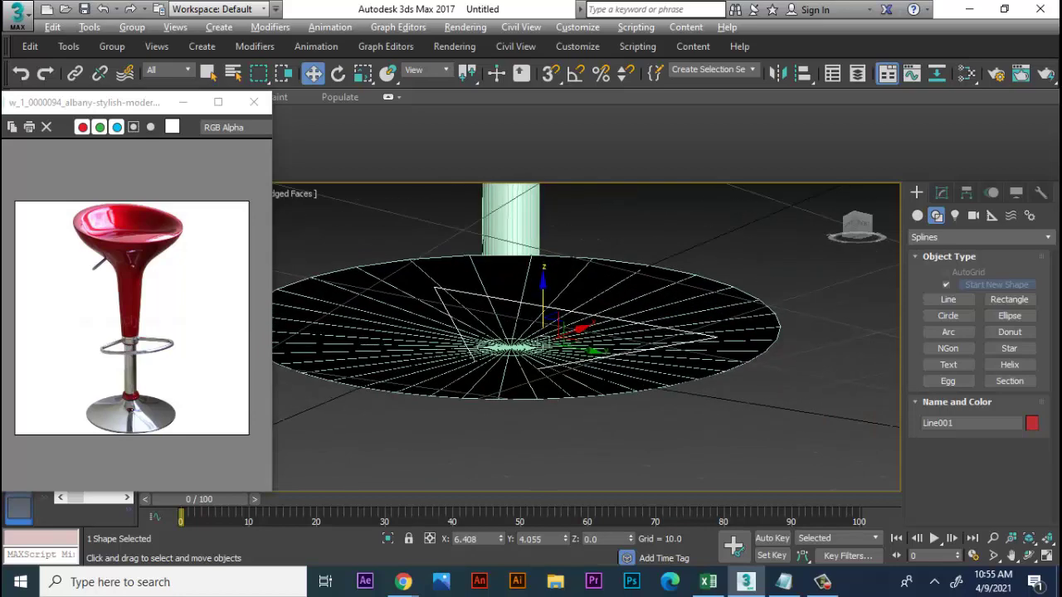
pyautogui.keyDown('alt'); pyautogui.moveTo(531, 382); pyautogui.dragTo(531, 332, button='middle'); pyautogui.keyUp('alt')
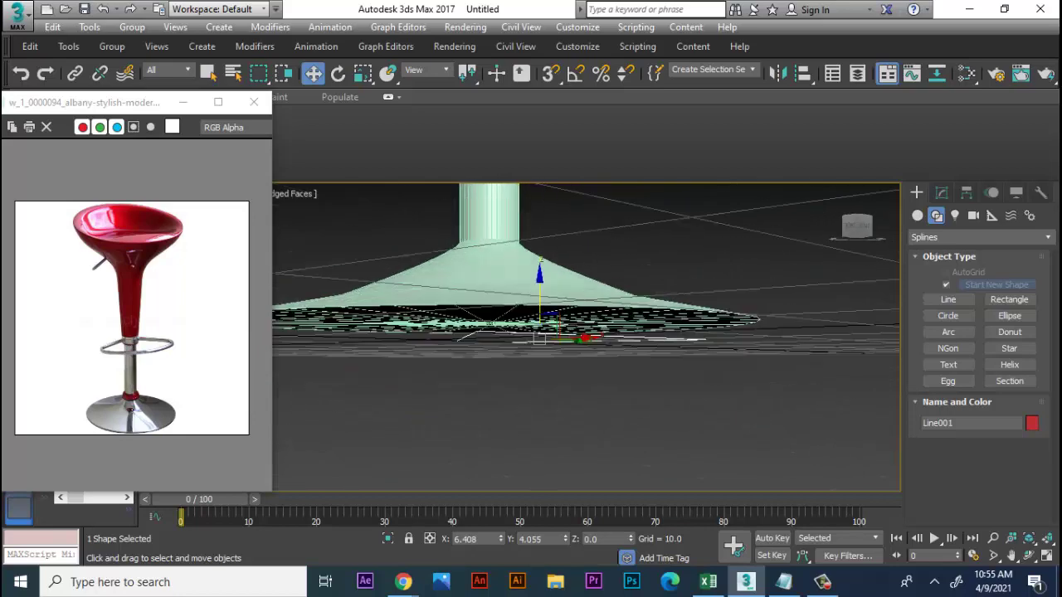
pyautogui.keyDown('alt'); pyautogui.moveTo(516, 273); pyautogui.dragTo(516, 307, button='middle'); pyautogui.keyUp('alt')
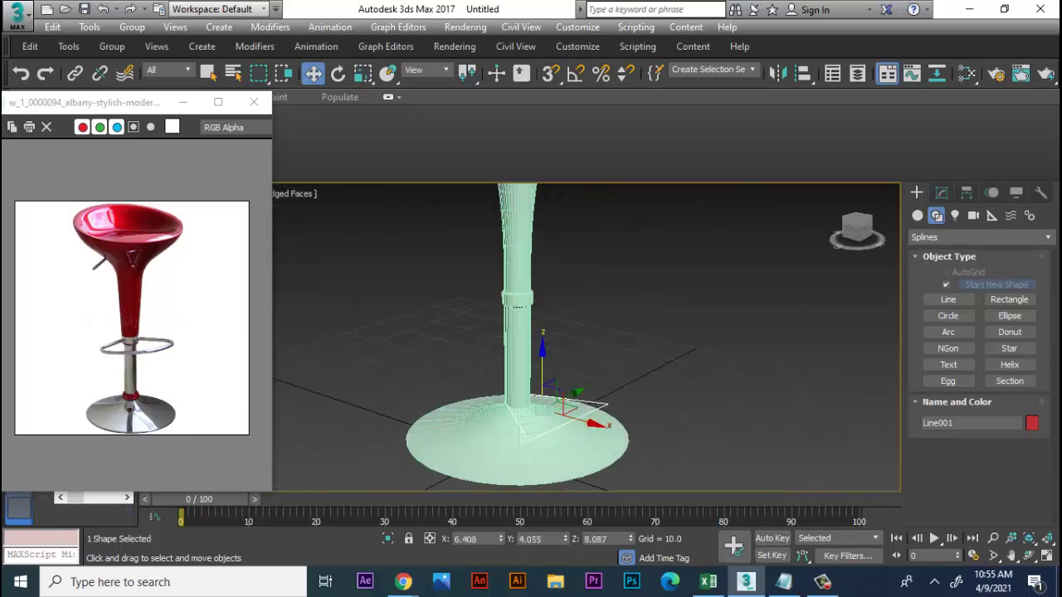
pyautogui.moveTo(542, 349); pyautogui.dragTo(542, 298)
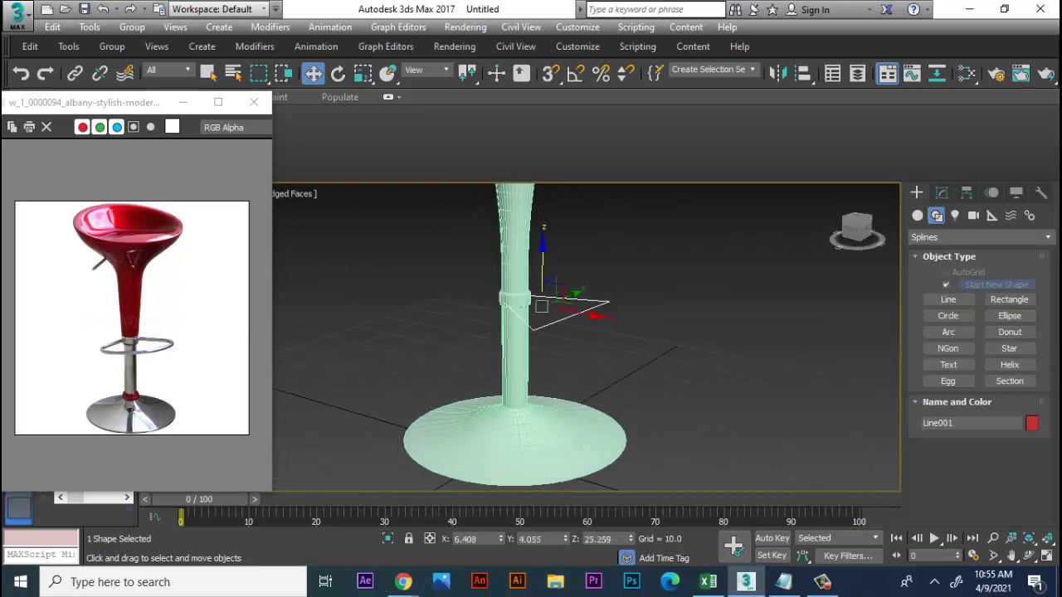
pyautogui.keyDown('alt'); pyautogui.moveTo(543, 307); pyautogui.dragTo(543, 273, button='middle'); pyautogui.keyUp('alt')
# Step: Lower the stool's base rim vertices along Z so the base disc sits lower
pyautogui.click(513, 332)
pyautogui.click(941, 192)
pyautogui.click(947, 272)
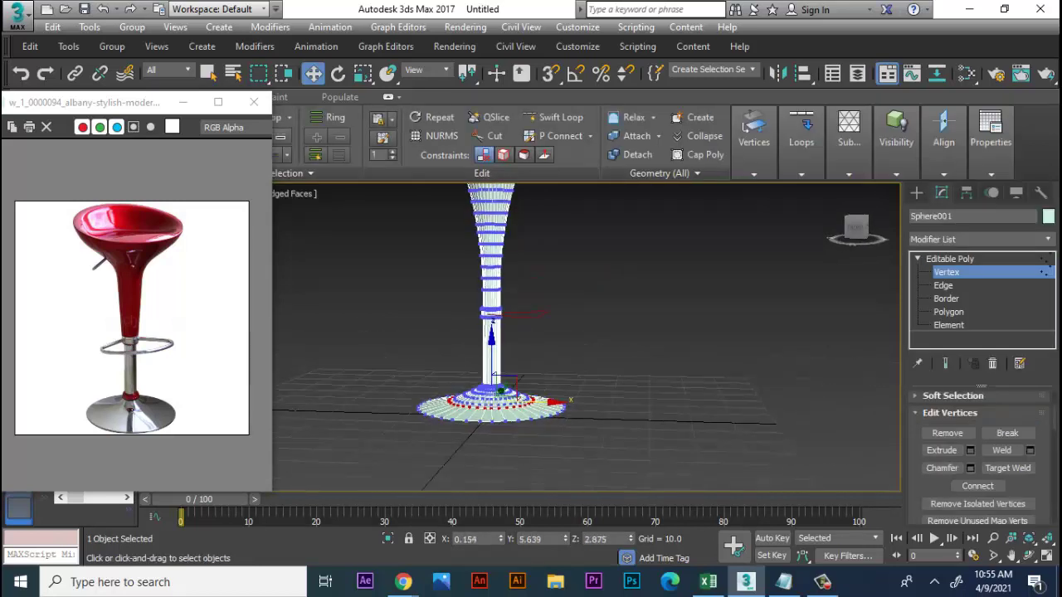
pyautogui.moveTo(495, 371); pyautogui.dragTo(495, 385)
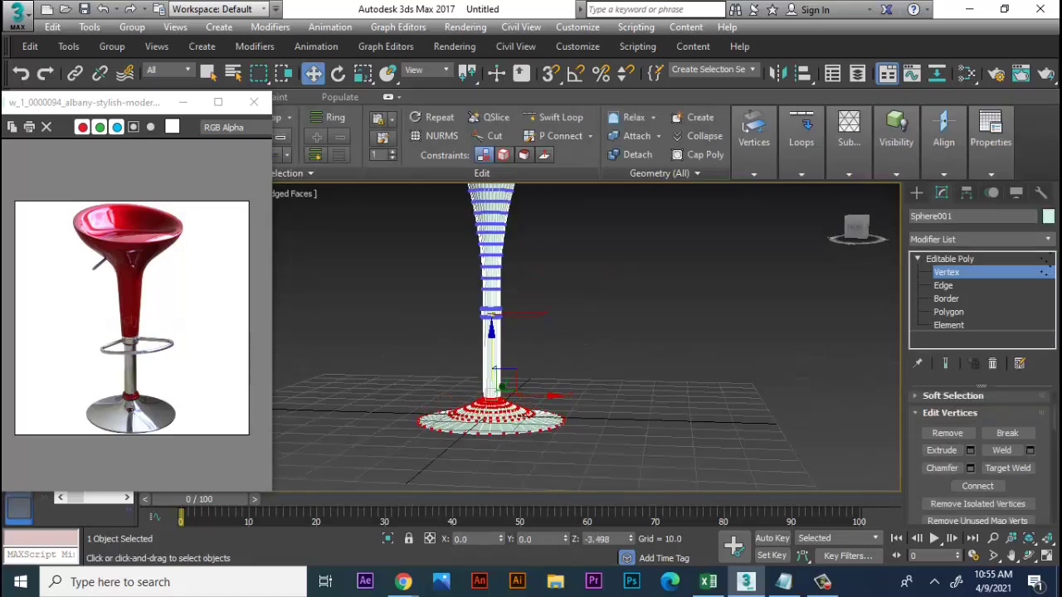
pyautogui.keyDown('alt'); pyautogui.moveTo(496, 377); pyautogui.dragTo(535, 433, button='middle'); pyautogui.keyUp('alt')
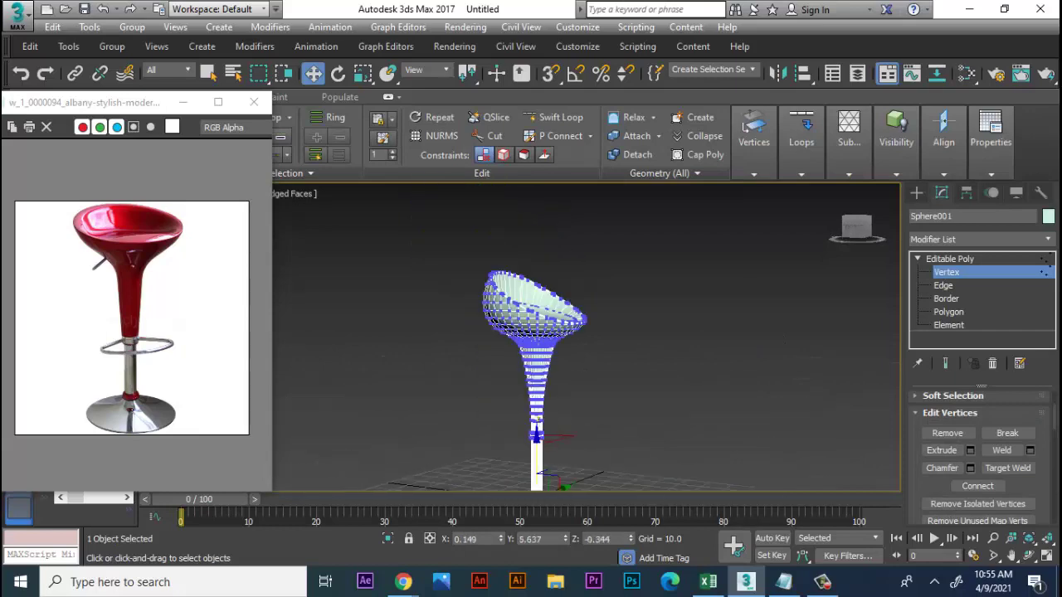
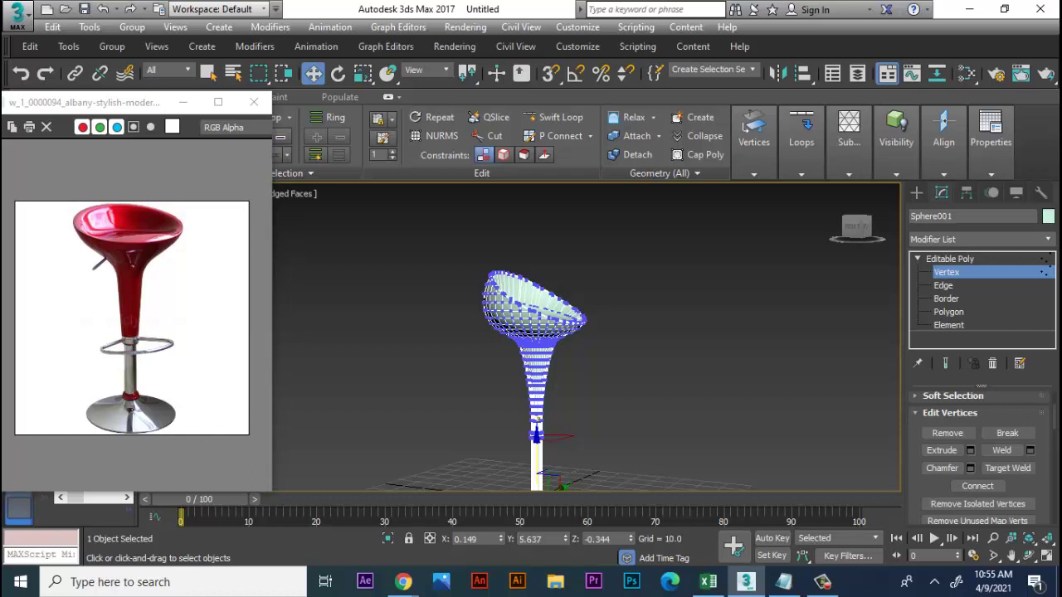
# Step: Scale the triangle spline Line001 up to about 121 percent
pyautogui.moveTo(535, 433)
pyautogui.keyDown('alt'); pyautogui.mouseDown(button='middle')
pyautogui.moveTo(606, 390)
pyautogui.moveTo(605, 356)
pyautogui.moveTo(622, 390)
pyautogui.moveTo(622, 365)
pyautogui.moveTo(614, 399)
pyautogui.moveTo(647, 382)
pyautogui.moveTo(631, 331)
pyautogui.mouseUp(button='middle'); pyautogui.keyUp('alt')
pyautogui.scroll(3, 597, 398)
pyautogui.press('1')
pyautogui.click(580, 391)
pyautogui.press('r')
pyautogui.scroll(3, 580, 392)
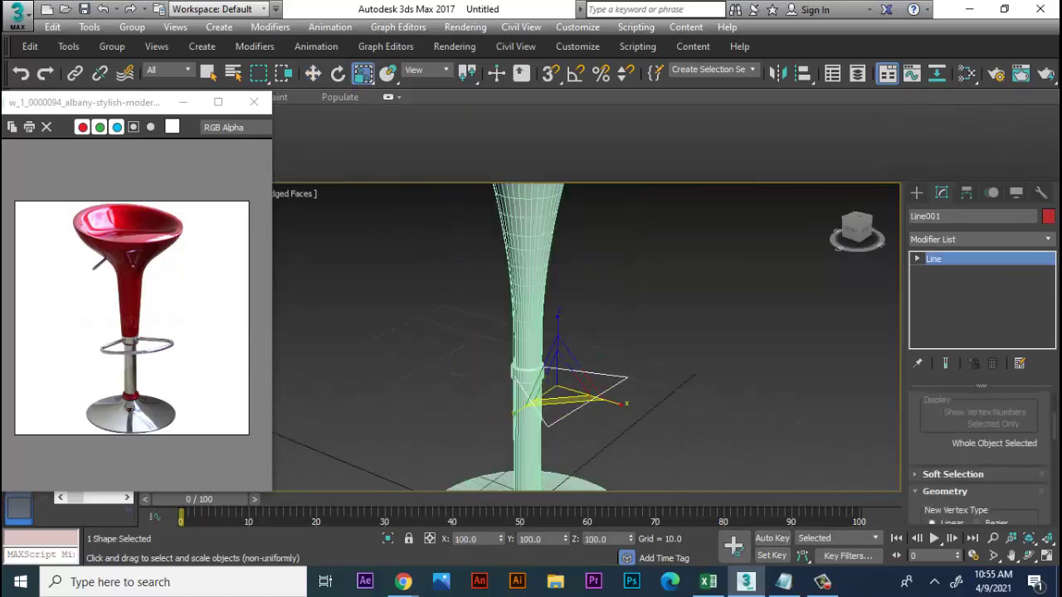
pyautogui.scroll(2, 581, 392)
pyautogui.keyDown('alt'); pyautogui.moveTo(581, 390); pyautogui.dragTo(564, 356, button='middle'); pyautogui.keyUp('alt')
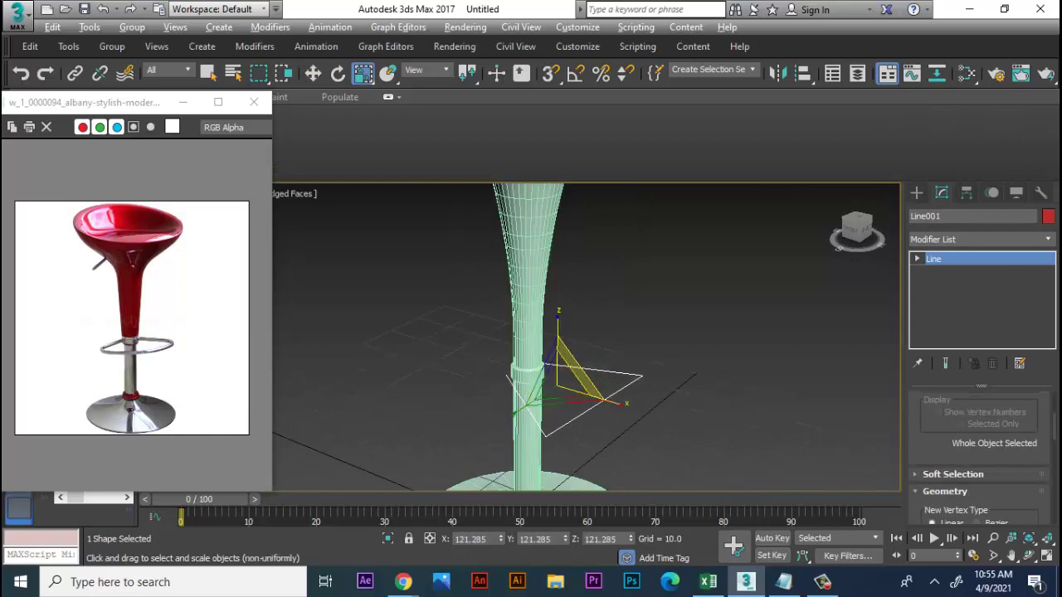
# Step: Select two corner vertices of the triangle and fillet them into rounded corners
pyautogui.press('1')
pyautogui.moveTo(701, 450); pyautogui.dragTo(701, 450)
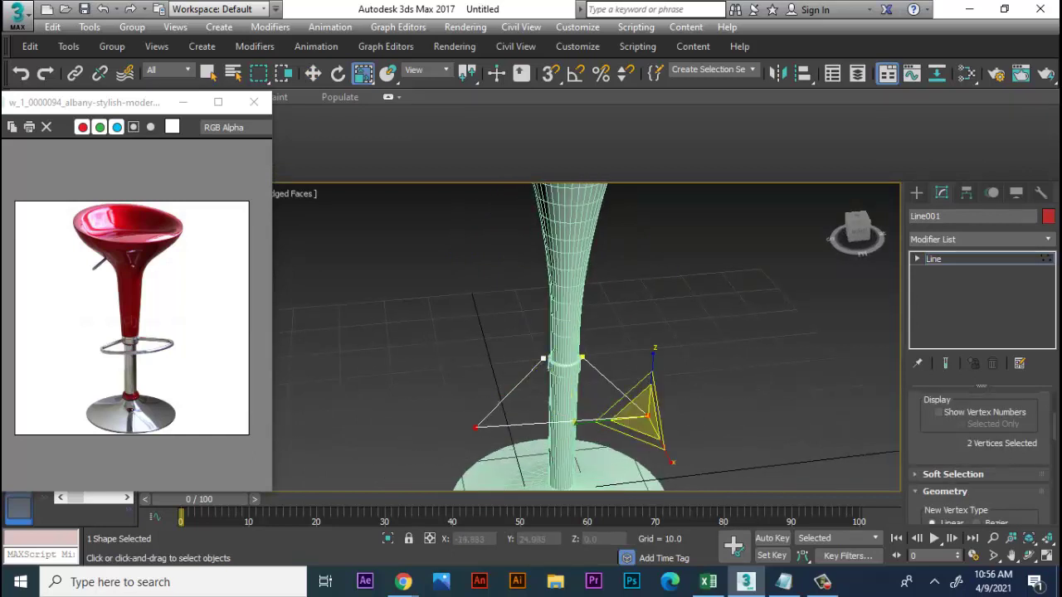
pyautogui.press('w')
pyautogui.keyDown('alt'); pyautogui.moveTo(647, 415); pyautogui.dragTo(688, 407, button='middle'); pyautogui.keyUp('alt')
pyautogui.scroll(-3, 979, 457)
pyautogui.scroll(-3, 979, 456)
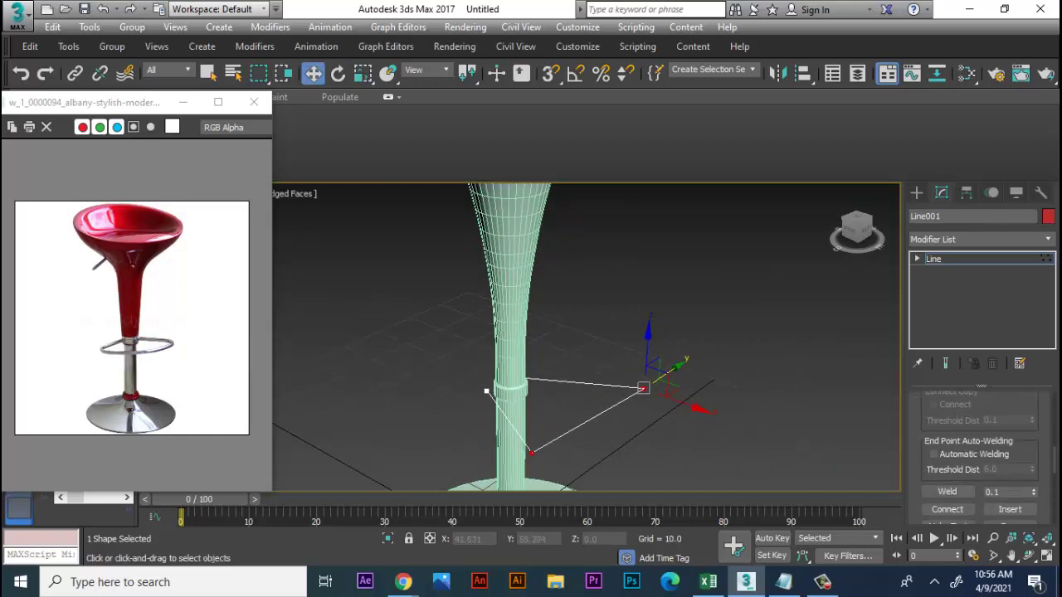
pyautogui.scroll(-3, 978, 456)
pyautogui.click(947, 473)
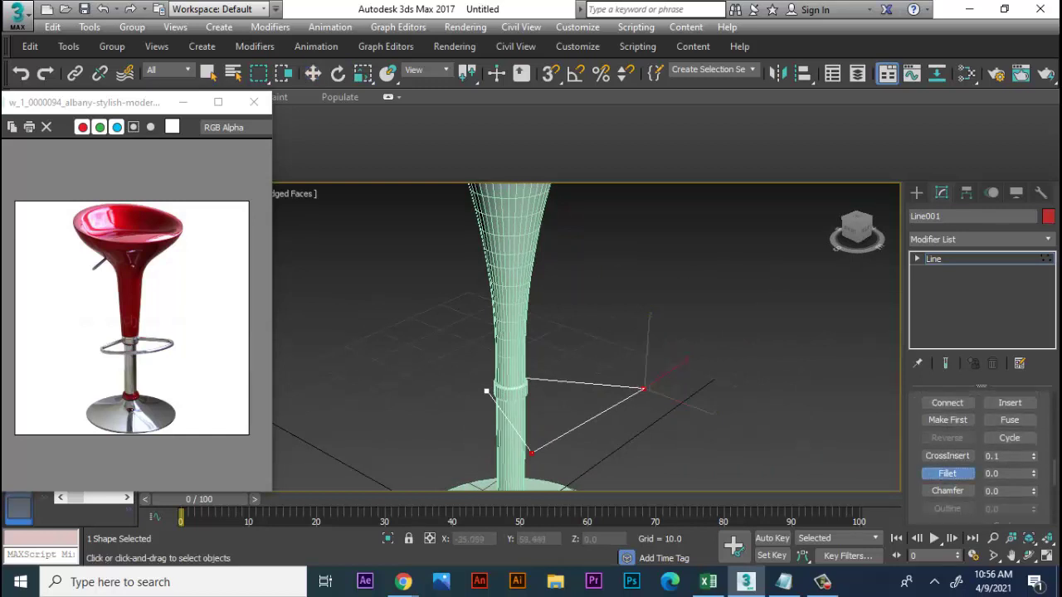
pyautogui.moveTo(531, 453); pyautogui.dragTo(531, 432)
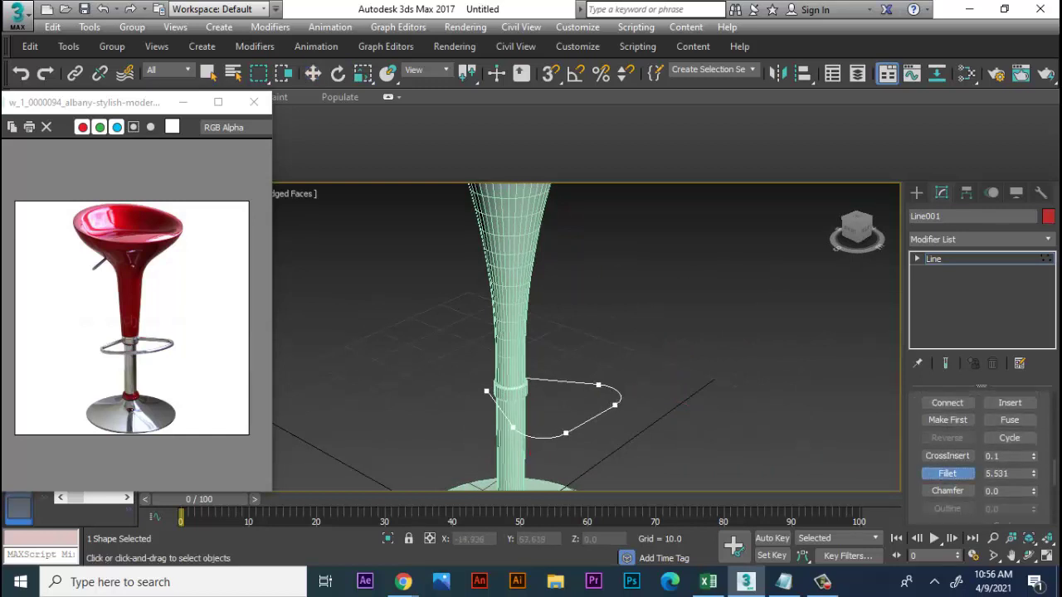
# Step: Move the loop's vertices so the footrest wraps around the stool's stem
pyautogui.keyDown('alt'); pyautogui.moveTo(580, 348); pyautogui.dragTo(614, 282, button='middle'); pyautogui.keyUp('alt')
pyautogui.press('w')
pyautogui.click(642, 309)
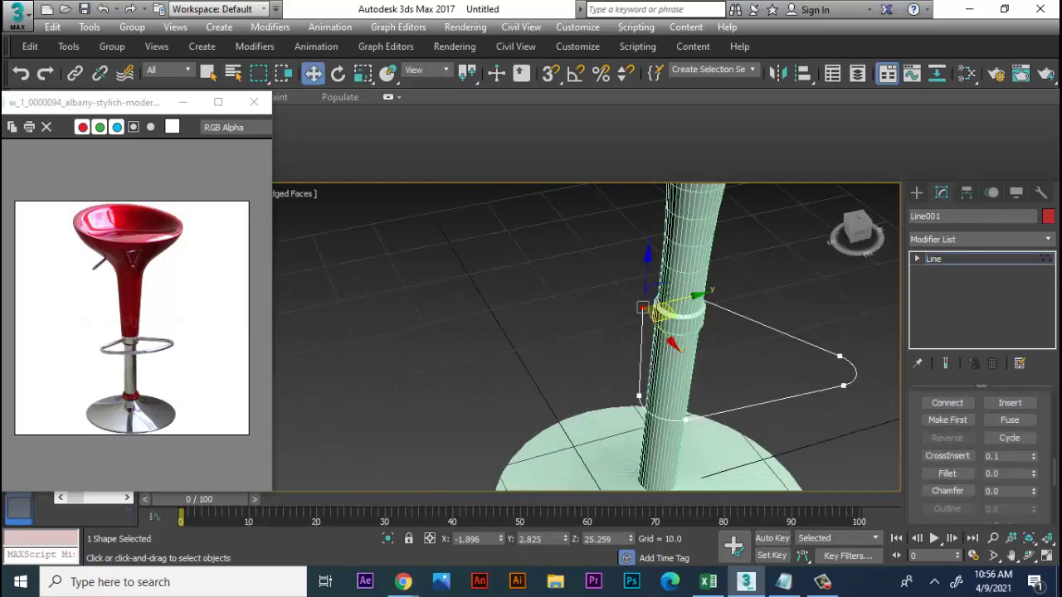
pyautogui.moveTo(644, 310); pyautogui.dragTo(647, 321)
pyautogui.moveTo(647, 320)
pyautogui.keyDown('alt'); pyautogui.mouseDown(button='middle')
pyautogui.moveTo(655, 304)
pyautogui.moveTo(601, 299)
pyautogui.mouseUp(button='middle'); pyautogui.keyUp('alt')
pyautogui.click(612, 290)
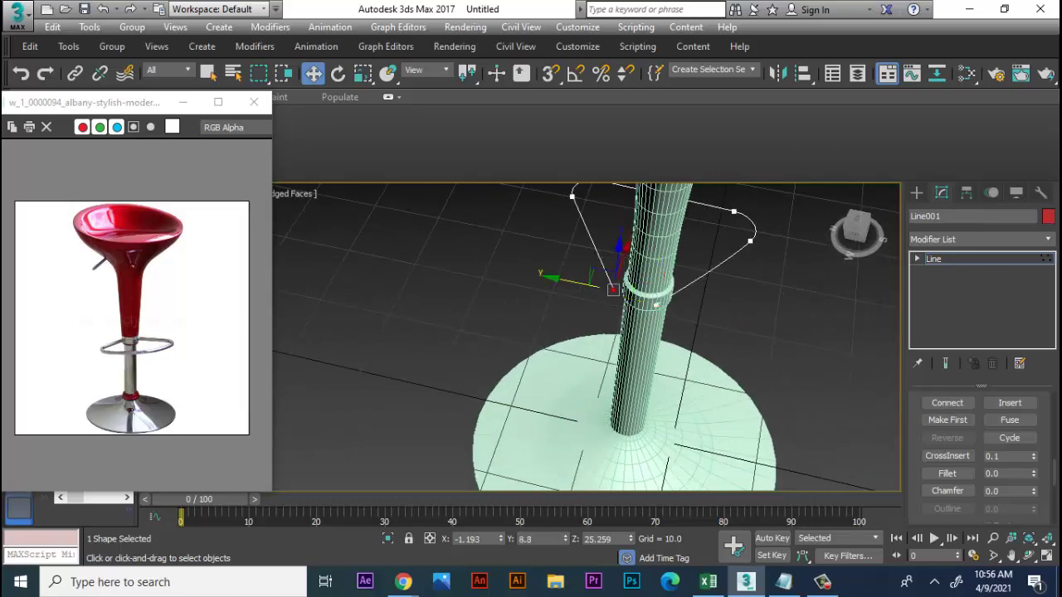
pyautogui.moveTo(612, 289); pyautogui.dragTo(639, 249)
pyautogui.keyDown('alt'); pyautogui.moveTo(639, 249); pyautogui.dragTo(688, 299, button='middle'); pyautogui.keyUp('alt')
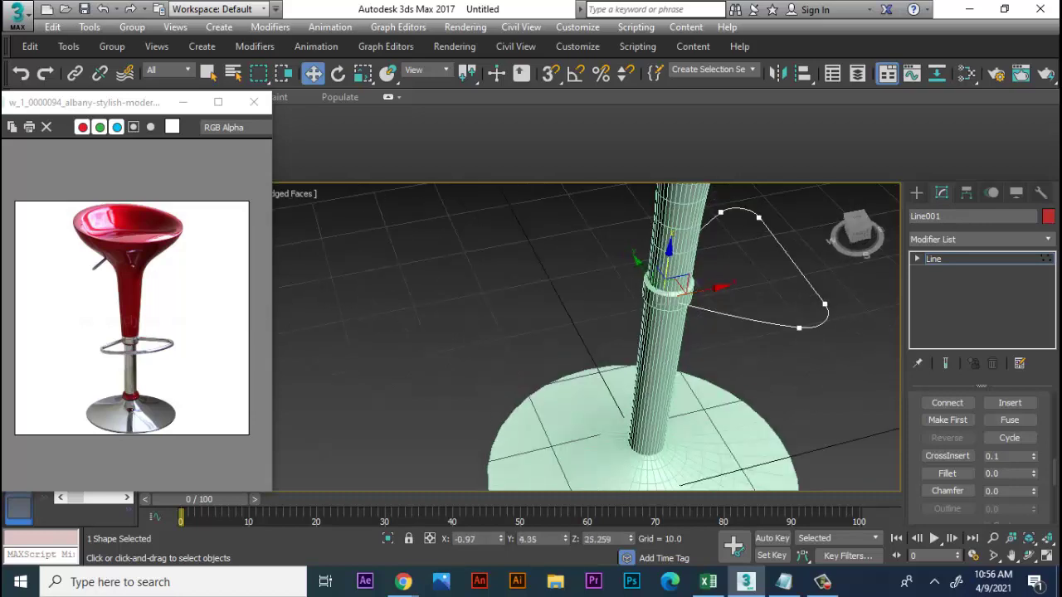
# Step: Enable In Viewport rendering for the footrest spline and set its Thickness to 0.54
pyautogui.click(933, 258)
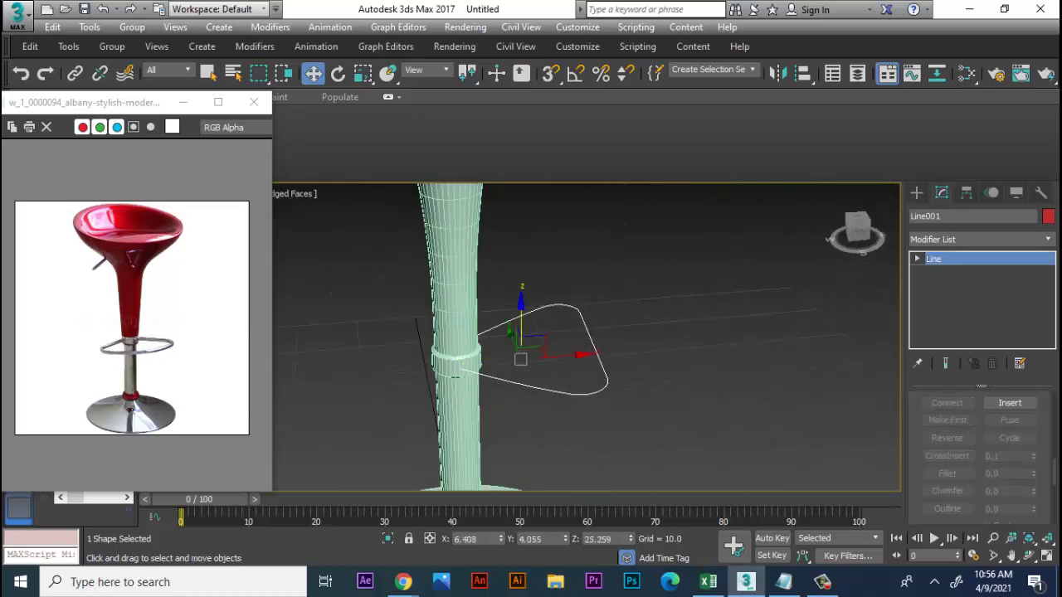
pyautogui.scroll(5, 982, 448)
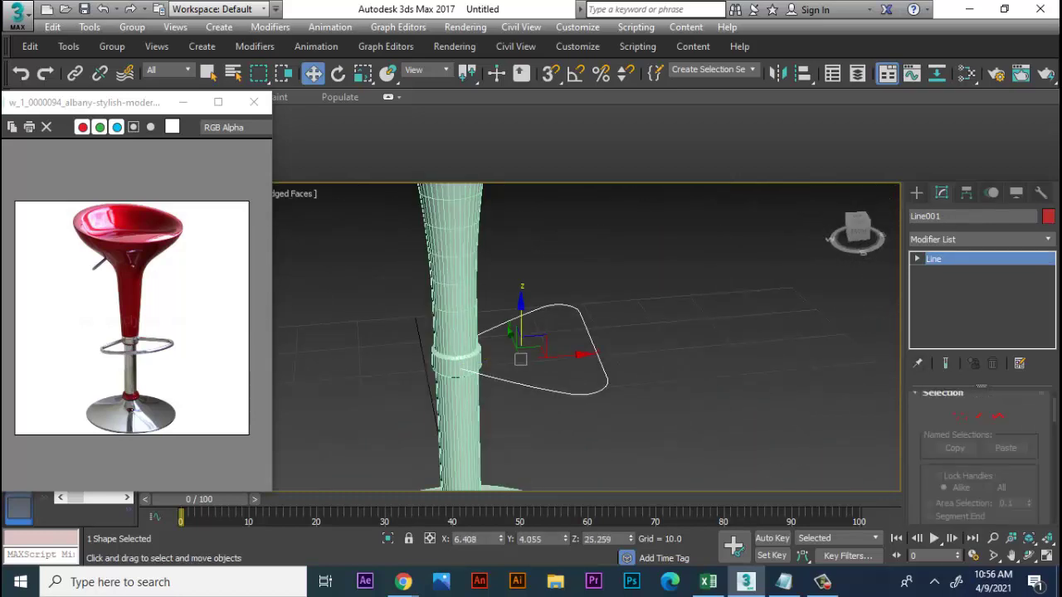
pyautogui.click(948, 427)
pyautogui.scroll(2, 982, 457)
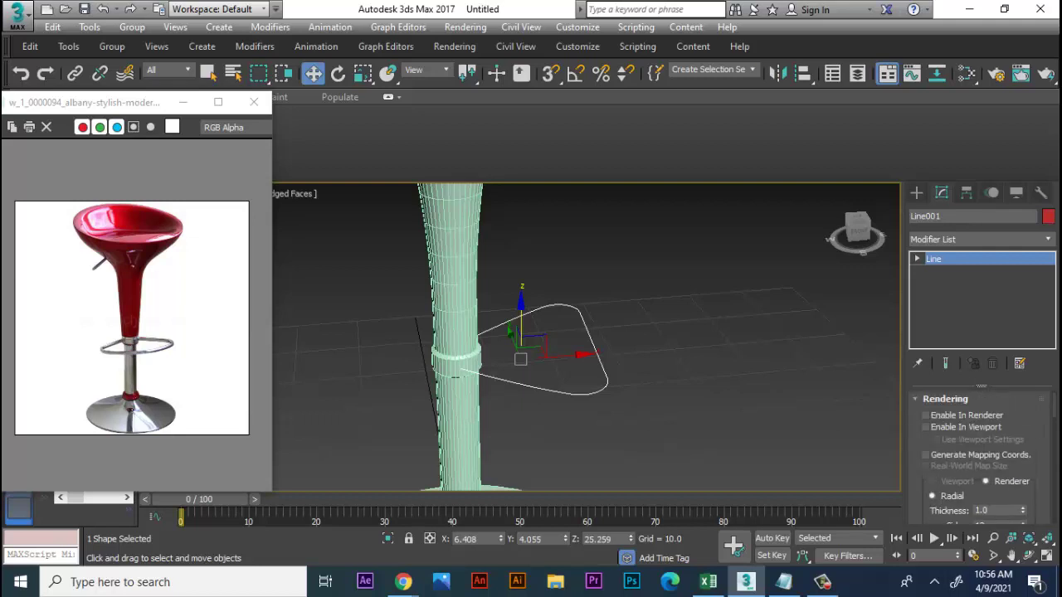
pyautogui.click(924, 426)
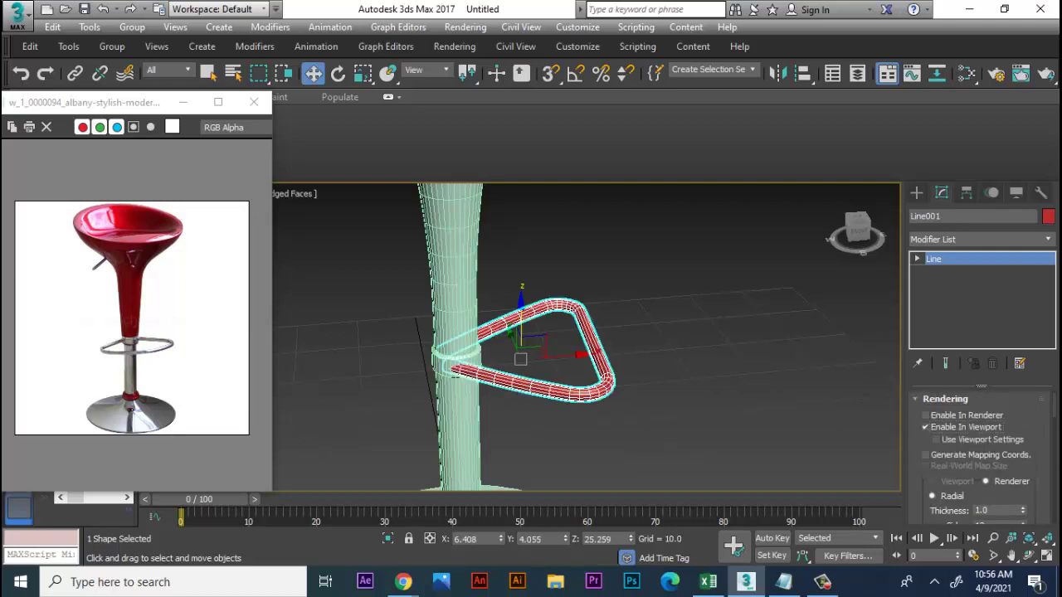
pyautogui.moveTo(1022, 510); pyautogui.dragTo(1023, 531)
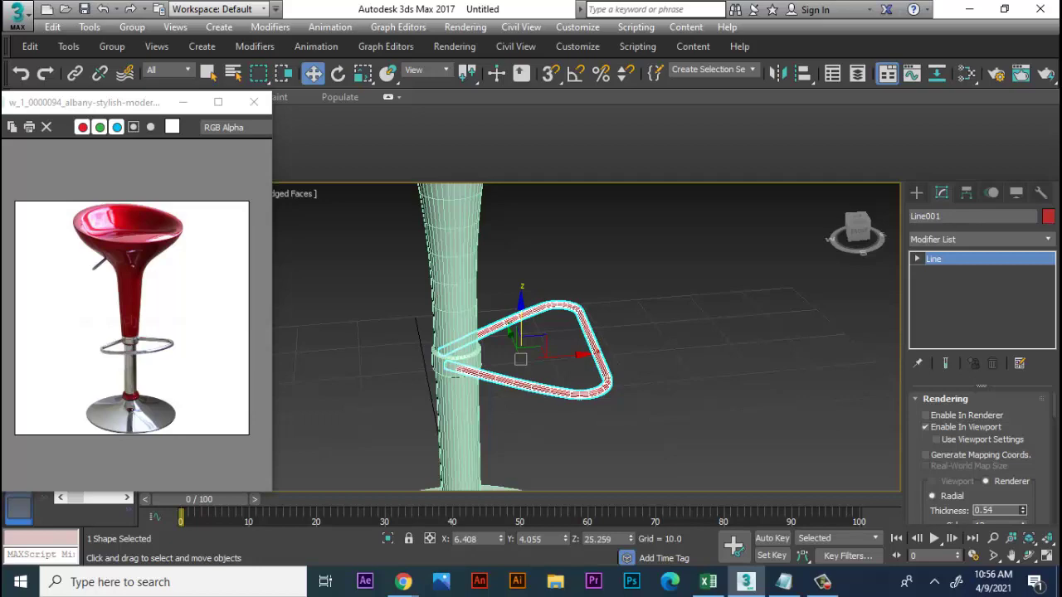
pyautogui.moveTo(581, 348)
pyautogui.keyDown('alt'); pyautogui.mouseDown(button='middle')
pyautogui.moveTo(564, 357)
pyautogui.moveTo(572, 332)
pyautogui.moveTo(589, 340)
pyautogui.moveTo(581, 365)
pyautogui.moveTo(589, 316)
pyautogui.mouseUp(button='middle'); pyautogui.keyUp('alt')
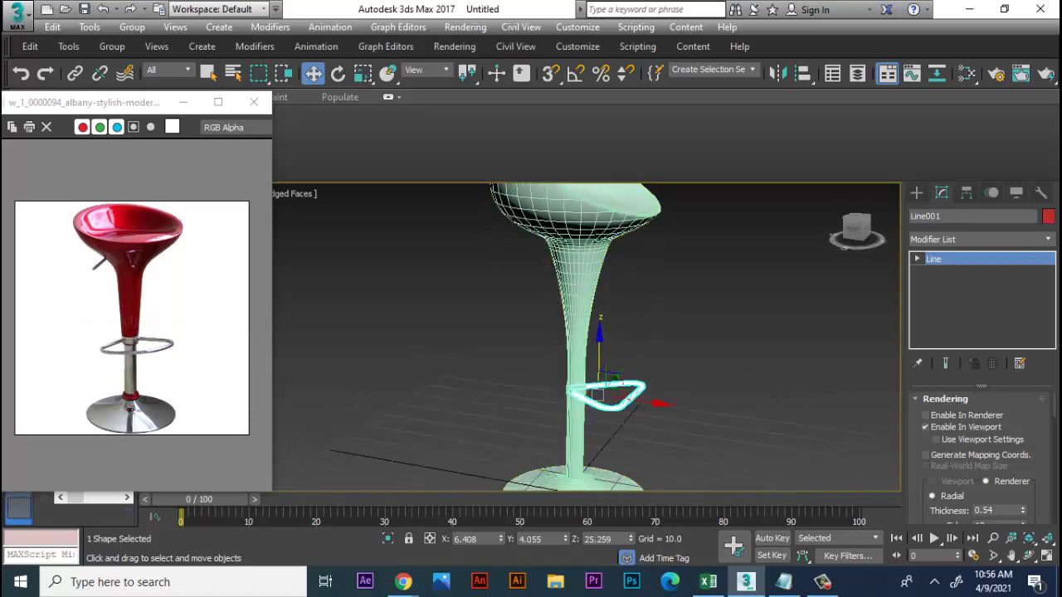
# Step: Select the stool body Sphere001 in Edge mode and toggle Swift Loop off
pyautogui.scroll(3, 627, 400)
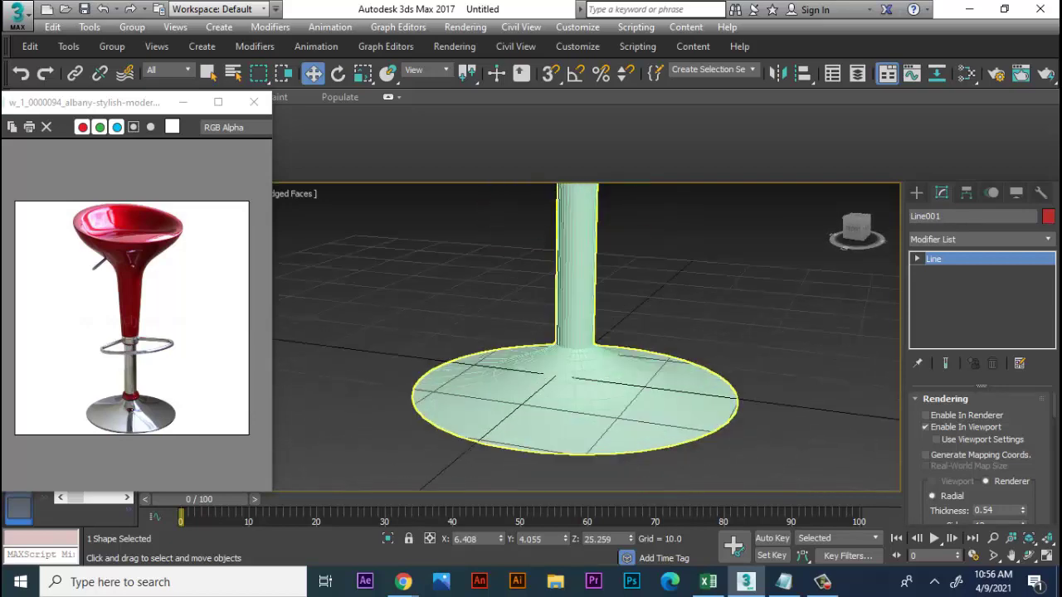
pyautogui.click(558, 239)
pyautogui.scroll(-1, 558, 239)
pyautogui.keyDown('alt'); pyautogui.moveTo(558, 239); pyautogui.dragTo(572, 241, button='middle'); pyautogui.keyUp('alt')
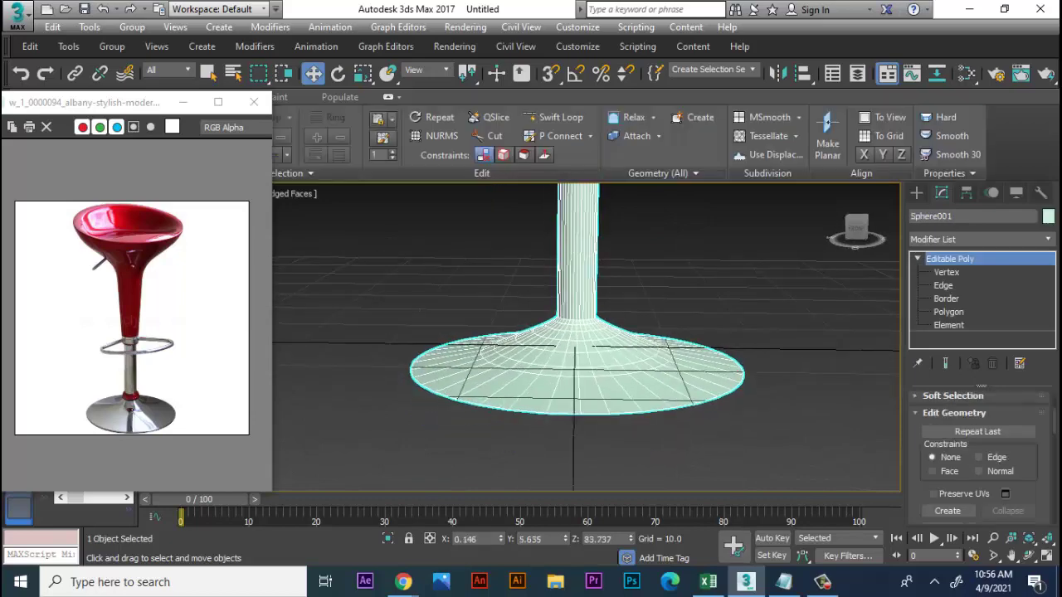
pyautogui.press('2')
pyautogui.scroll(3, 677, 300)
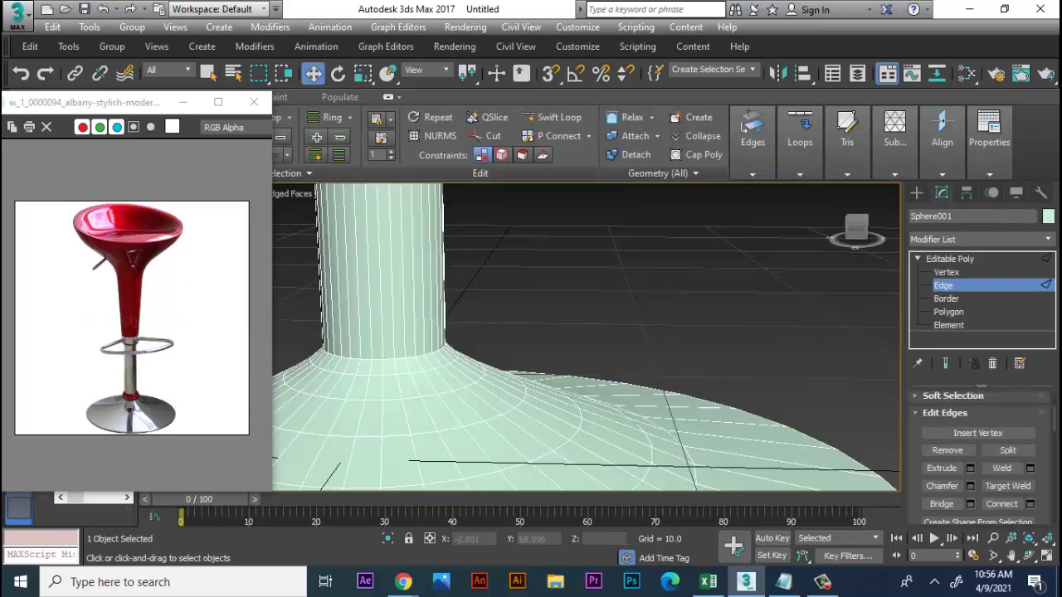
pyautogui.click(555, 117)
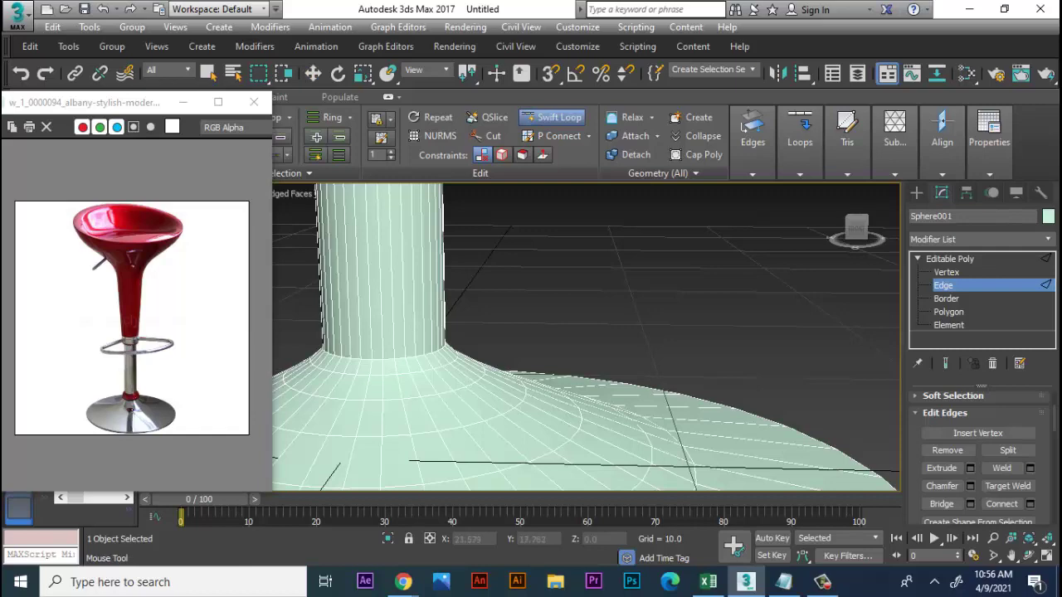
pyautogui.press('w')
pyautogui.press('2')
# Step: Save the scene to the Desktop as stool.max
pyautogui.hotkey('ctrl', 's')
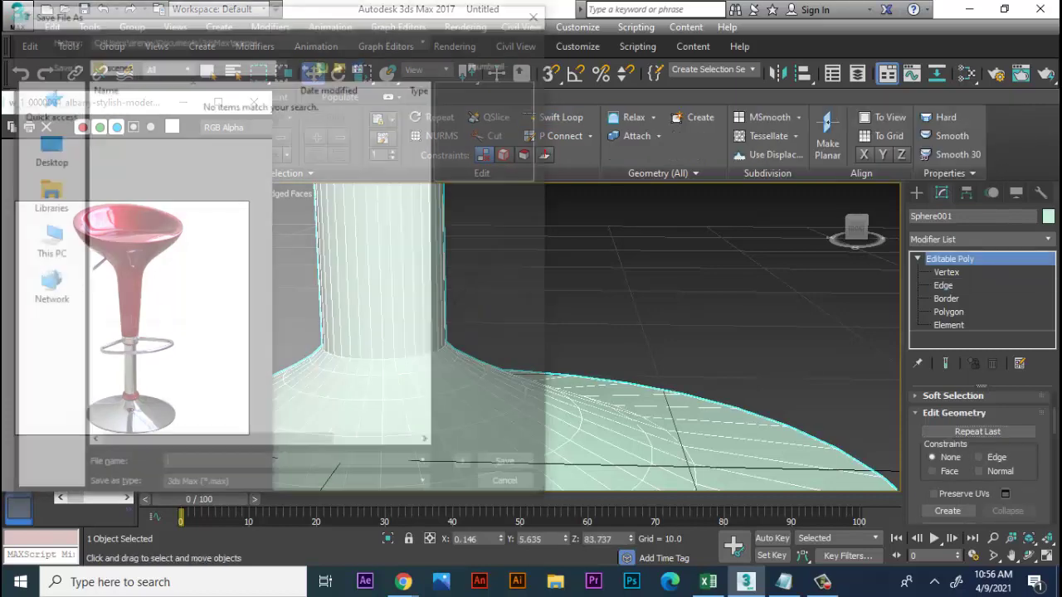
pyautogui.click(46, 149)
pyautogui.write('st')
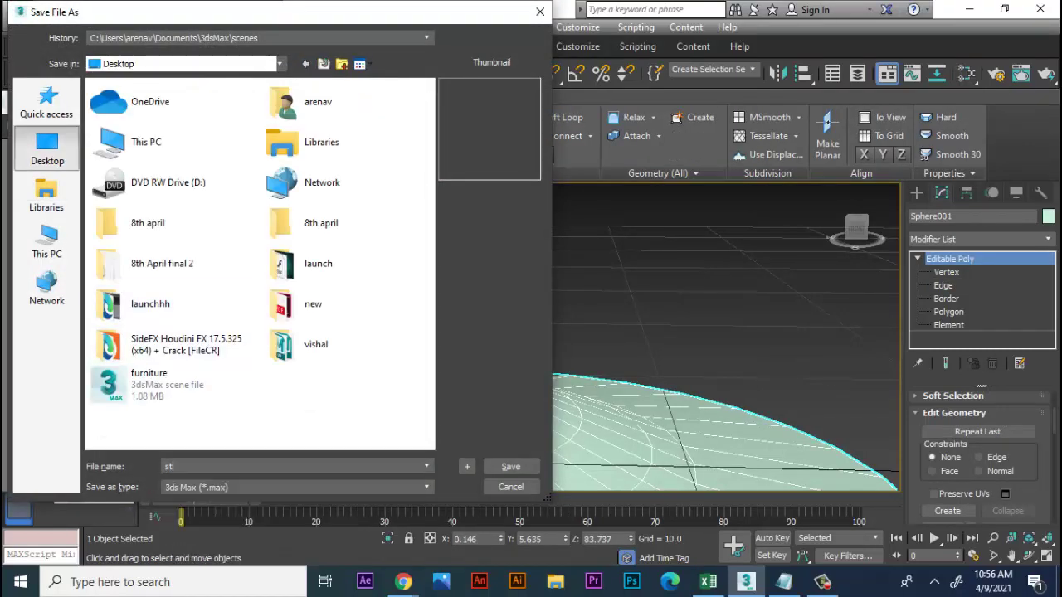
pyautogui.write('ool')
pyautogui.press('Return')
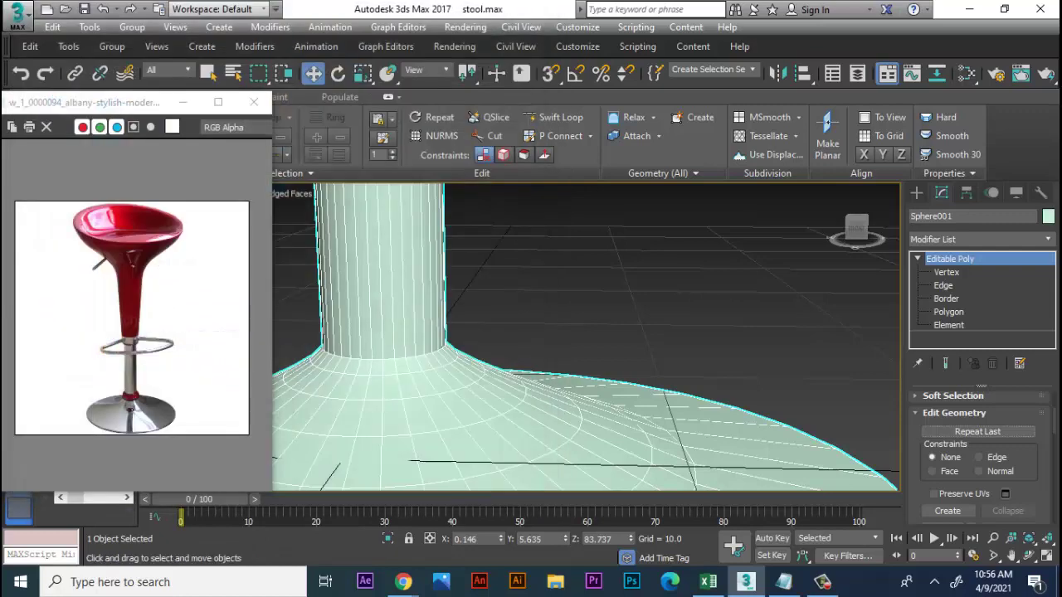
pyautogui.click(548, 117)
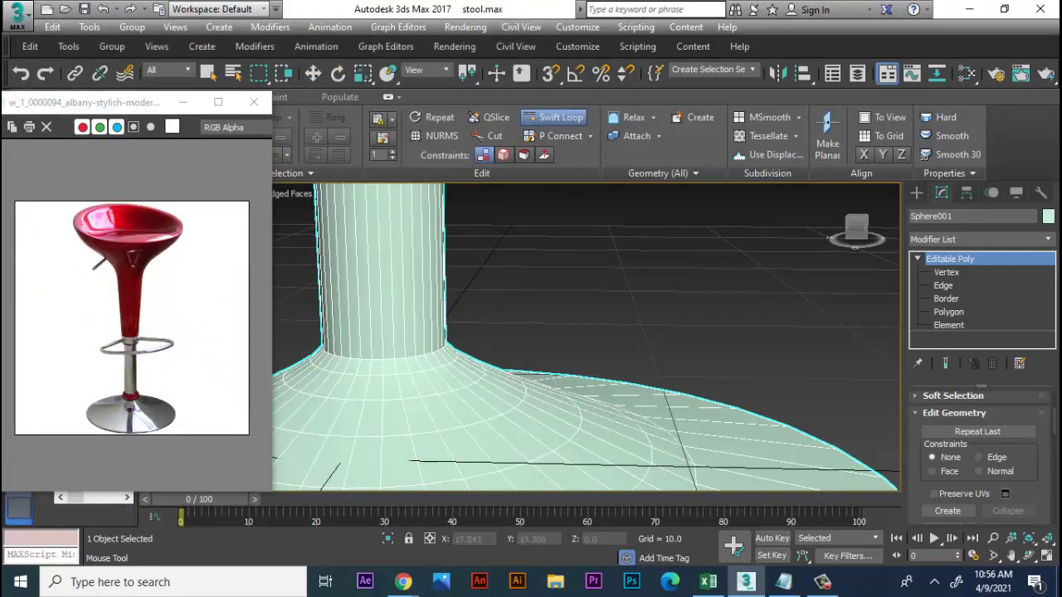
# Step: Connect the stem's vertical edges with a new ring edge slid down toward the base
pyautogui.press('2')
pyautogui.moveTo(274, 267); pyautogui.dragTo(283, 267)
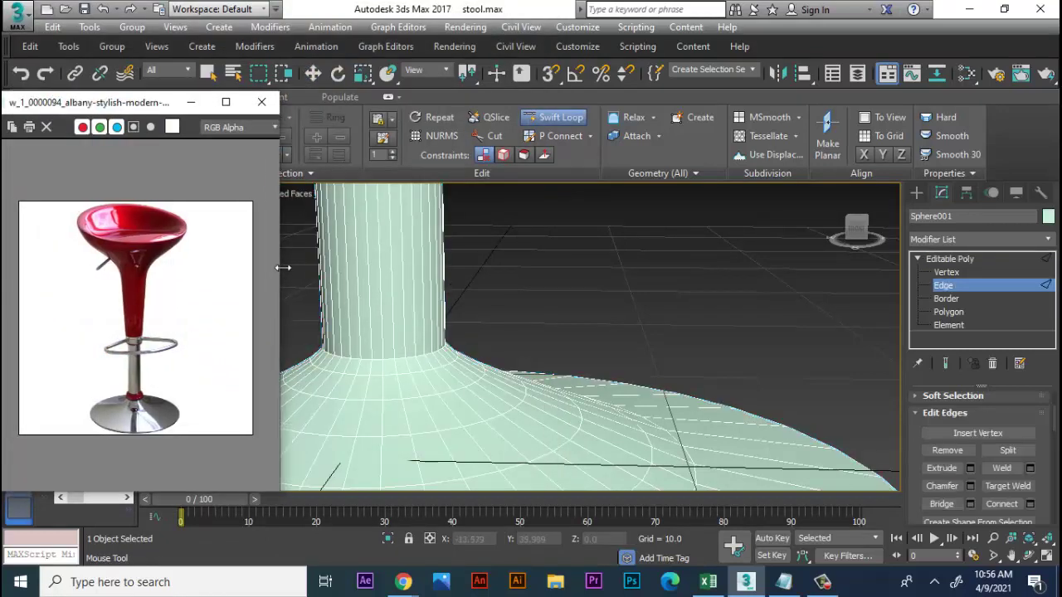
pyautogui.scroll(-5, 590, 338)
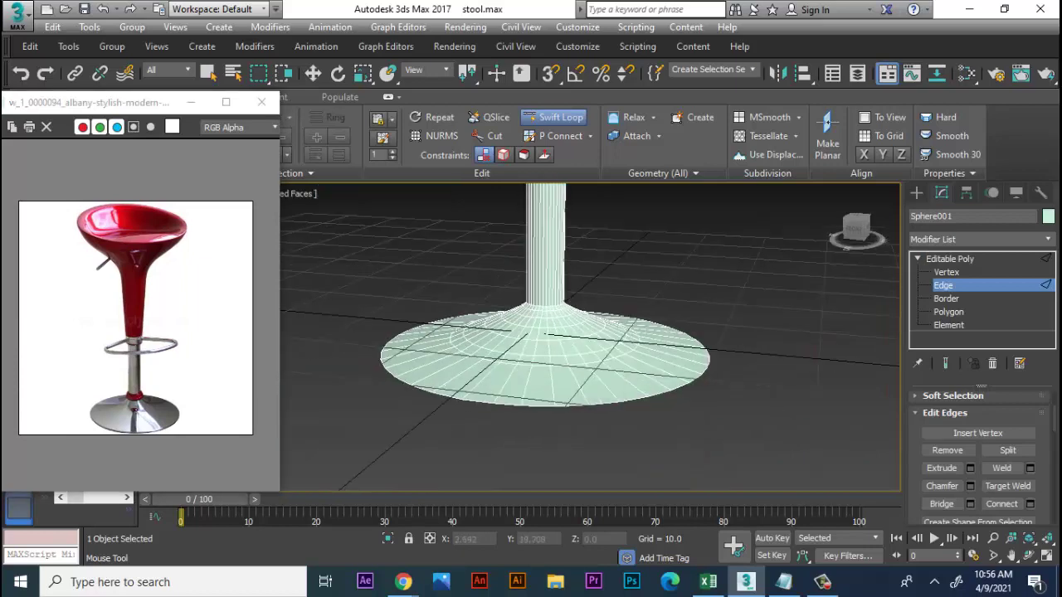
pyautogui.press('2')
pyautogui.press('2')
pyautogui.press('w')
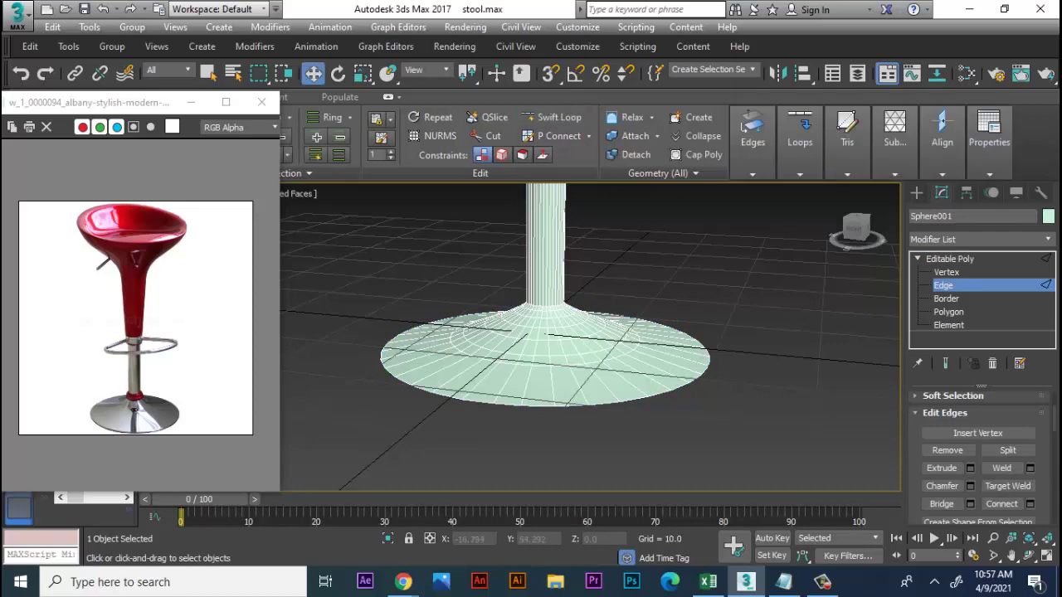
pyautogui.scroll(3, 459, 253)
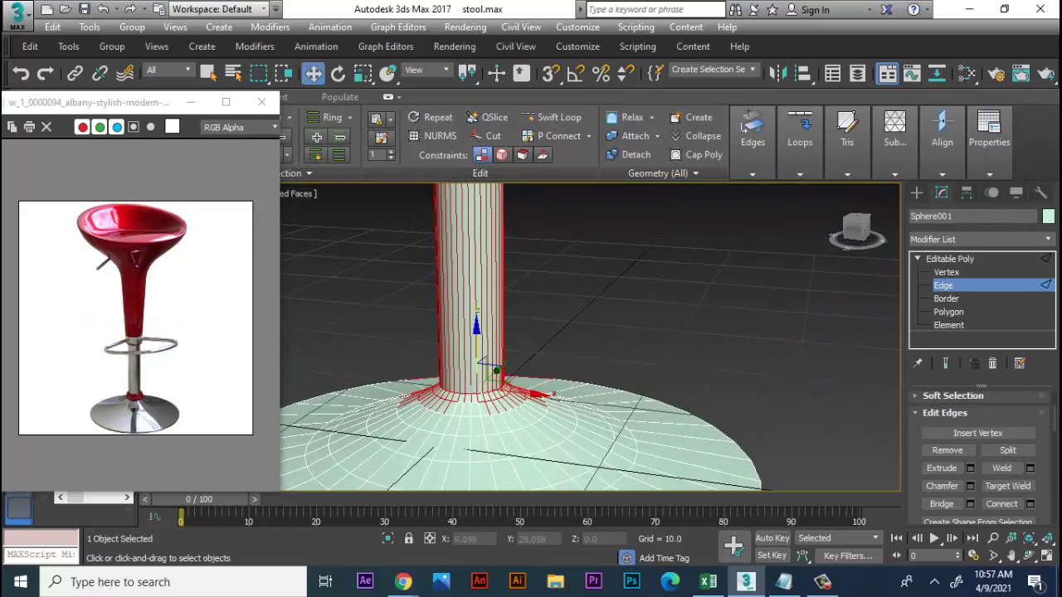
pyautogui.click(496, 202)
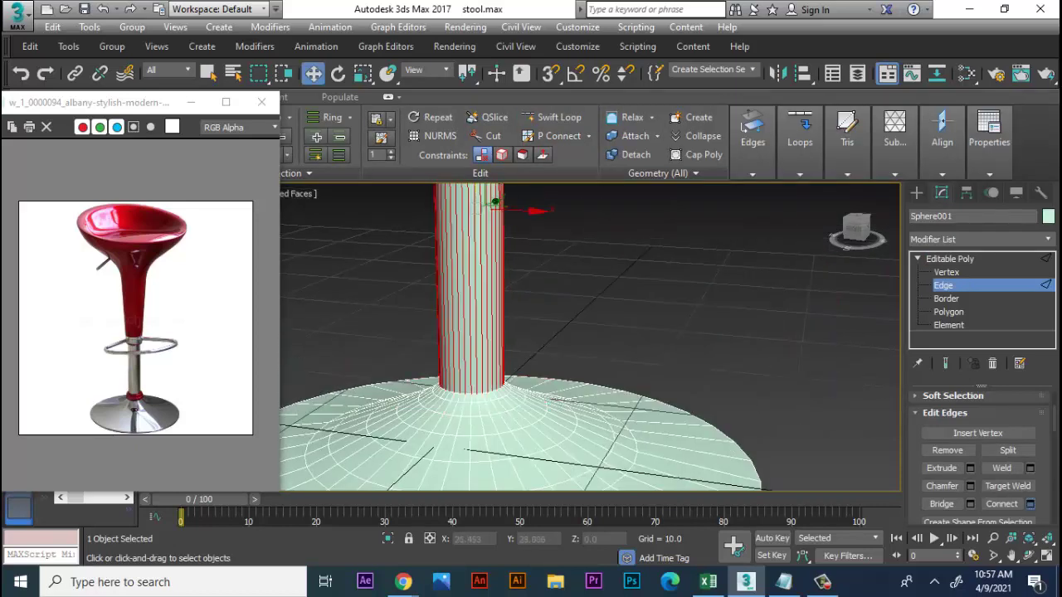
pyautogui.hotkey('ctrl', 'shift', 'e')
pyautogui.moveTo(495, 201); pyautogui.dragTo(512, 218, button='middle')
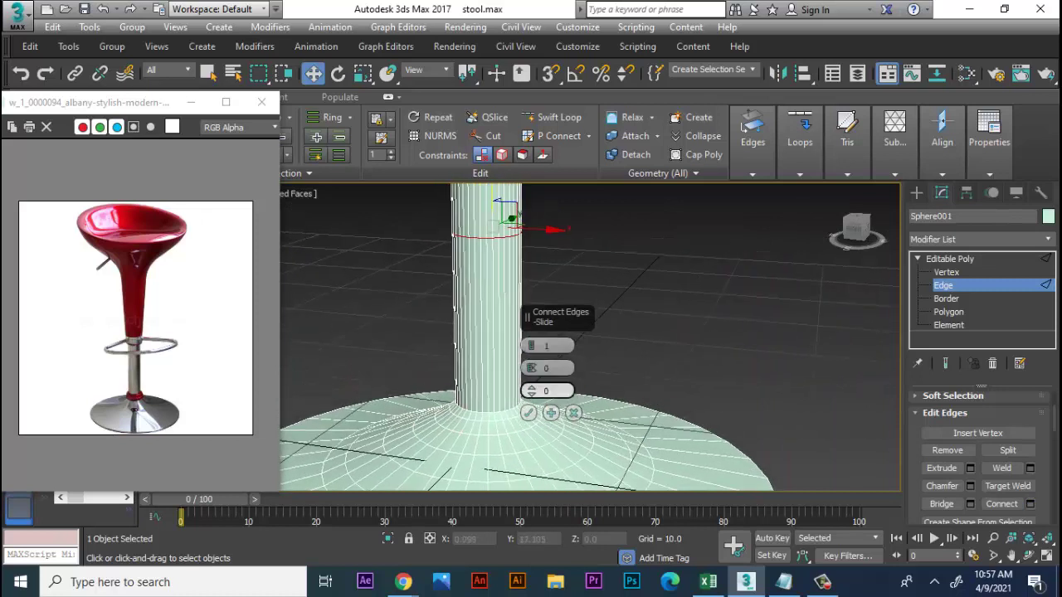
pyautogui.moveTo(531, 390); pyautogui.dragTo(531, 365)
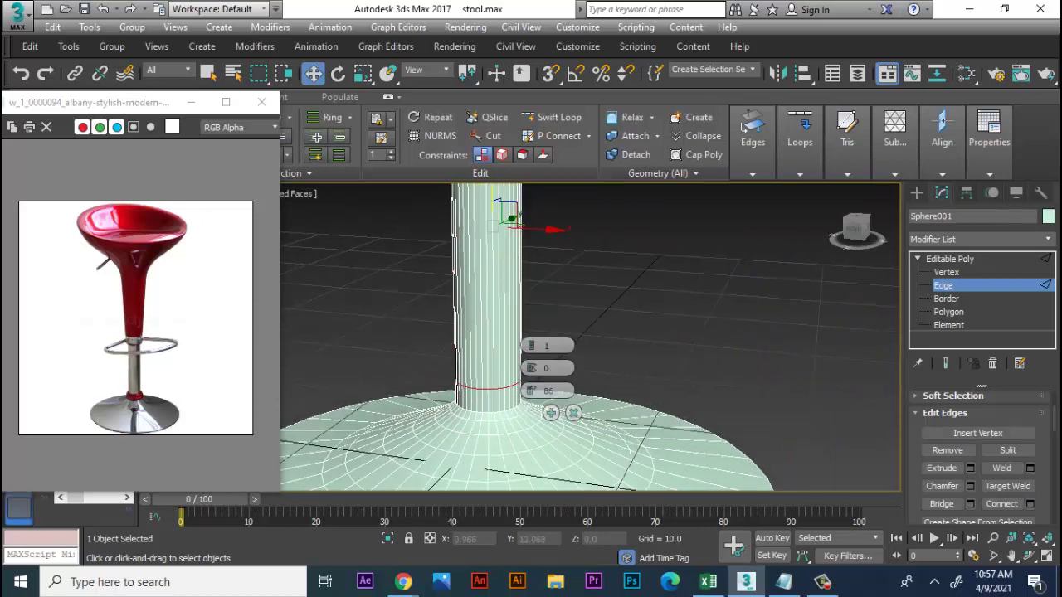
pyautogui.click(528, 413)
pyautogui.keyDown('alt'); pyautogui.moveTo(529, 413); pyautogui.dragTo(539, 381, button='middle'); pyautogui.keyUp('alt')
pyautogui.scroll(2, 514, 365)
# Step: Extrude the polygon band low on the stem by Local Normal into a thin 2.191 collar
pyautogui.press('4')
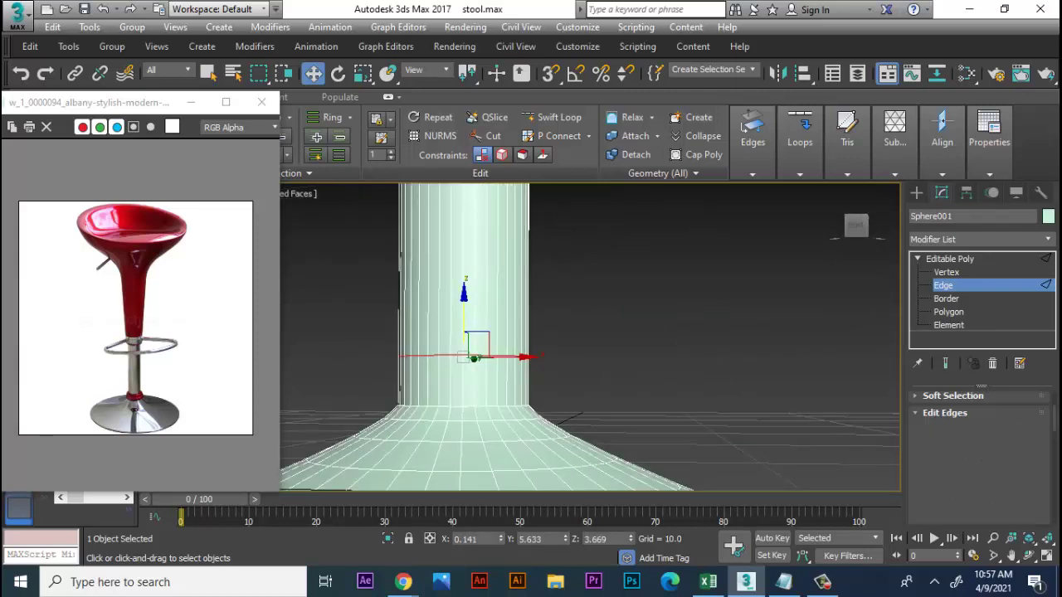
pyautogui.doubleClick(465, 382)
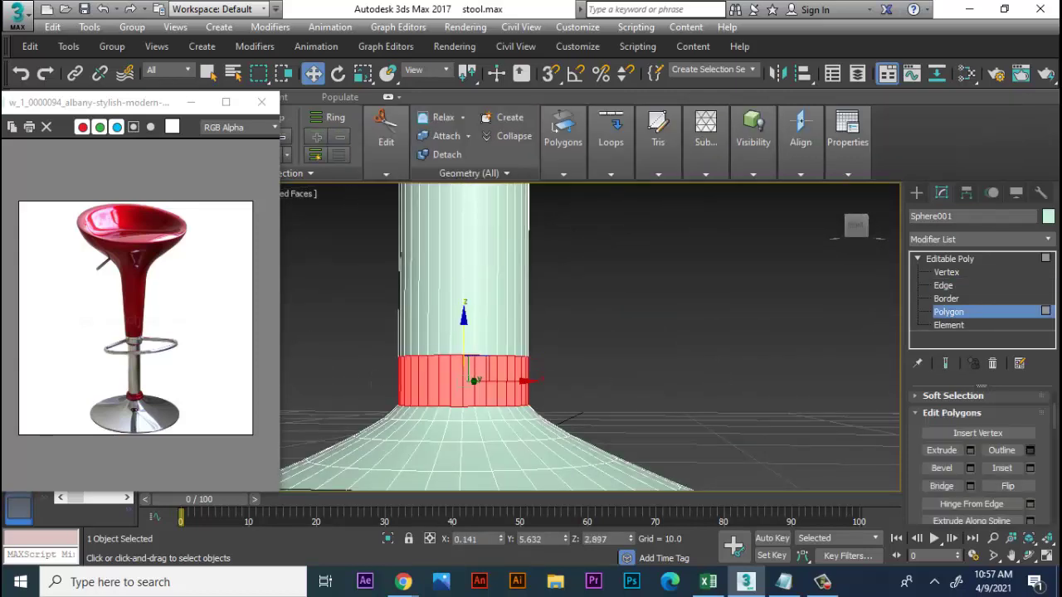
pyautogui.click(969, 451)
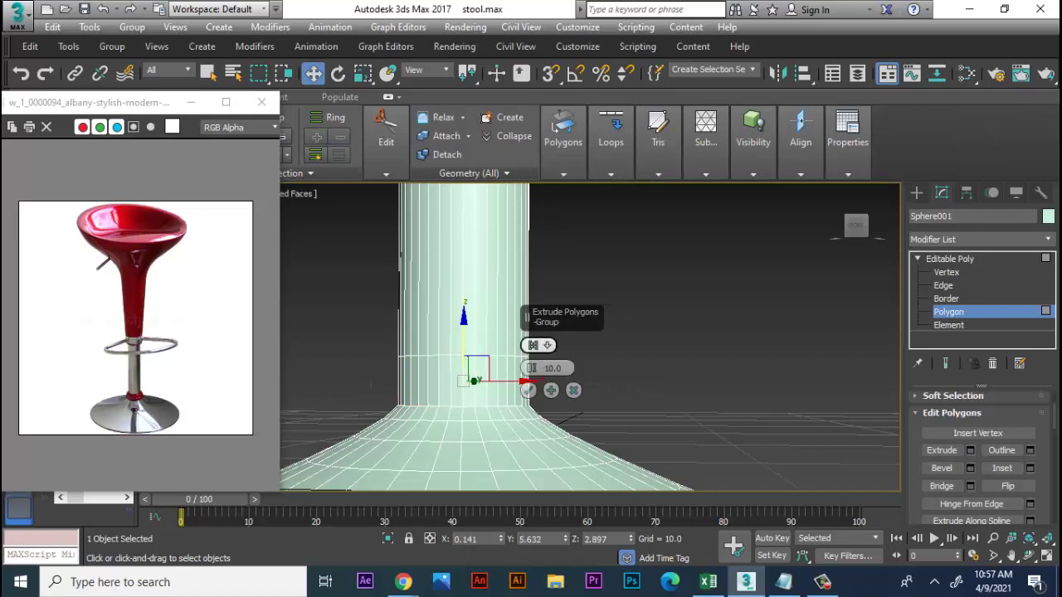
pyautogui.click(532, 345)
pyautogui.click(590, 368)
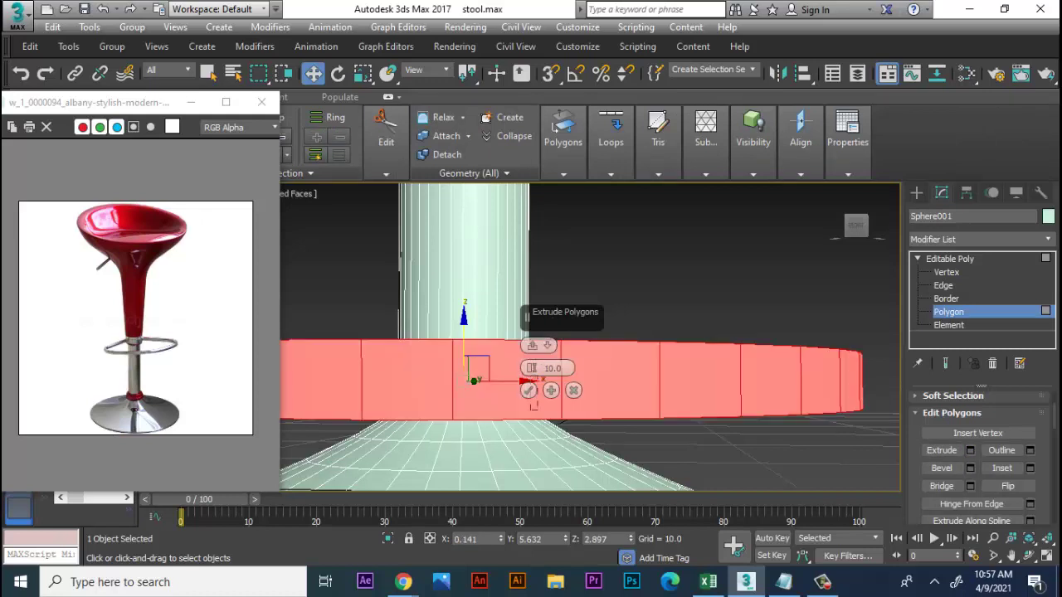
pyautogui.moveTo(531, 367); pyautogui.dragTo(531, 398)
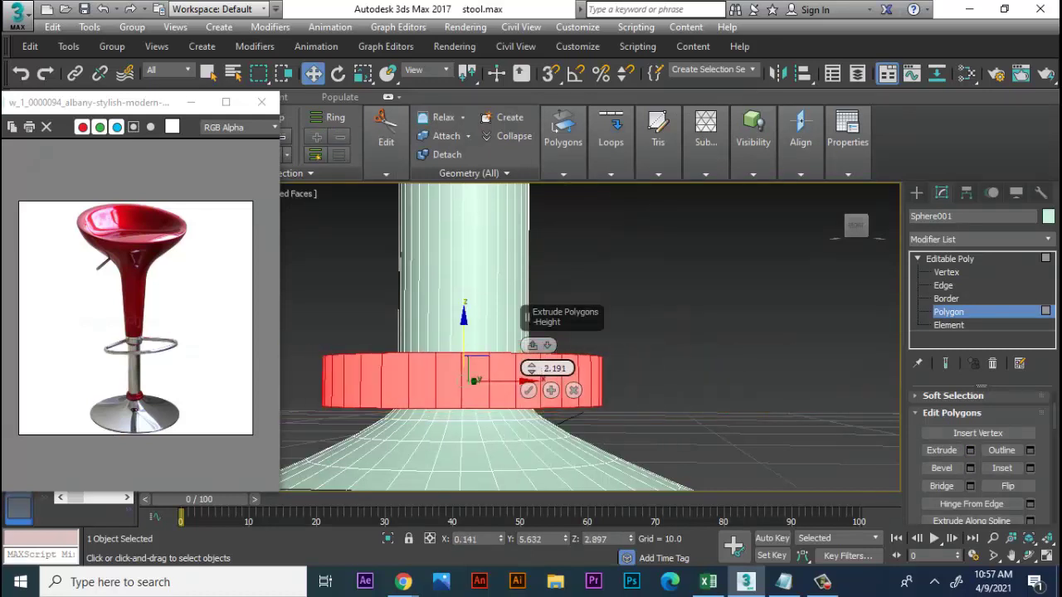
pyautogui.click(529, 390)
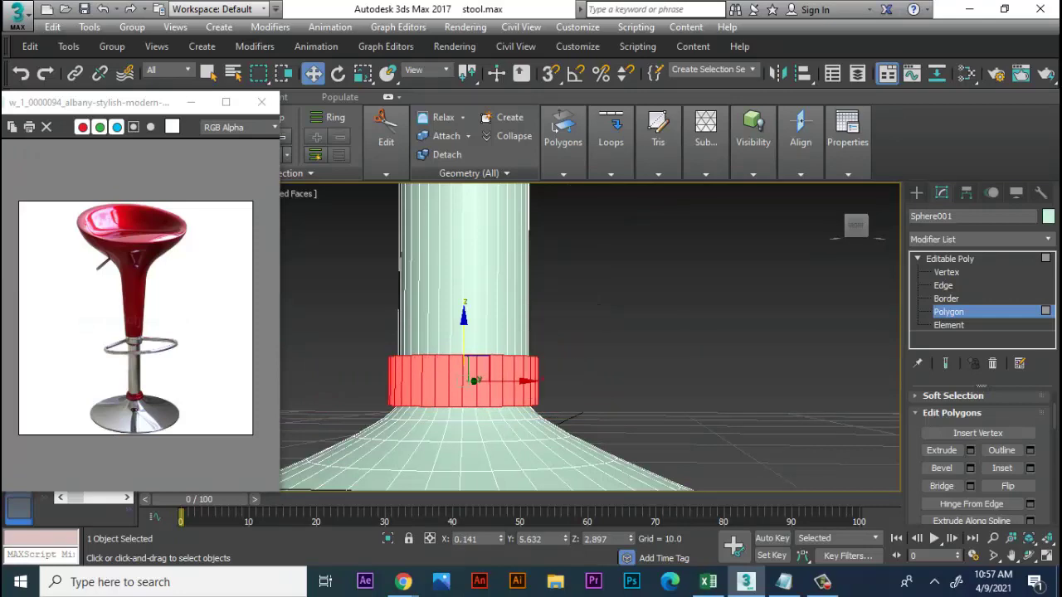
# Step: Clear the polygon selection and orbit around to inspect the whole stool
pyautogui.moveTo(581, 332)
pyautogui.keyDown('alt'); pyautogui.mouseDown(button='middle')
pyautogui.moveTo(630, 315)
pyautogui.moveTo(631, 249)
pyautogui.mouseUp(button='middle'); pyautogui.keyUp('alt')
pyautogui.press('q')
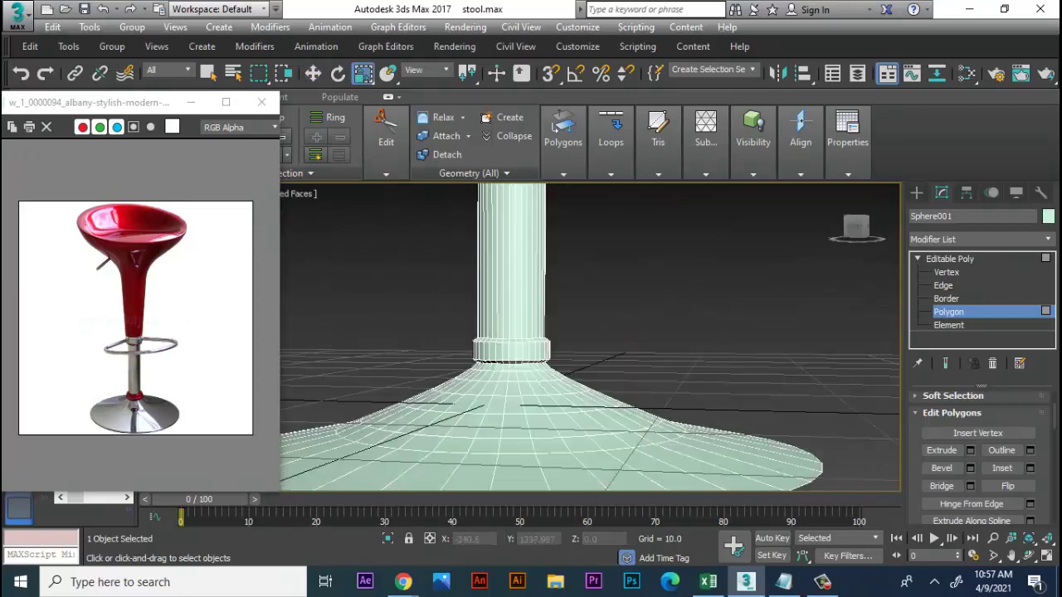
pyautogui.hotkey('ctrl', 'd')
pyautogui.scroll(-3, 588, 337)
pyautogui.scroll(-3, 589, 337)
pyautogui.keyDown('alt'); pyautogui.moveTo(589, 337); pyautogui.dragTo(589, 298, button='middle'); pyautogui.keyUp('alt')
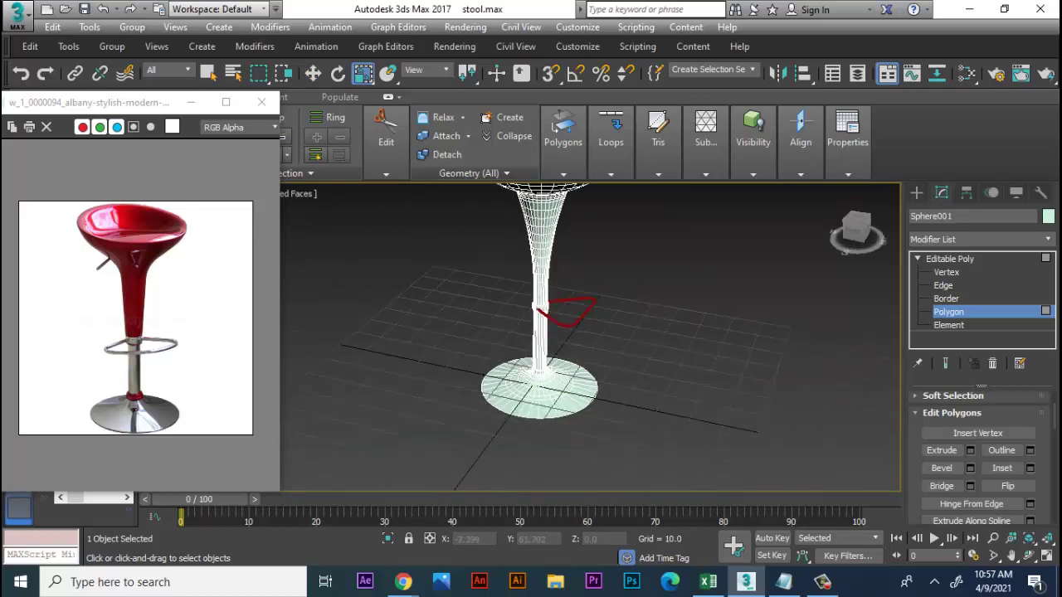
pyautogui.scroll(-2, 589, 337)
pyautogui.keyDown('alt'); pyautogui.moveTo(589, 337); pyautogui.dragTo(589, 298, button='middle'); pyautogui.keyUp('alt')
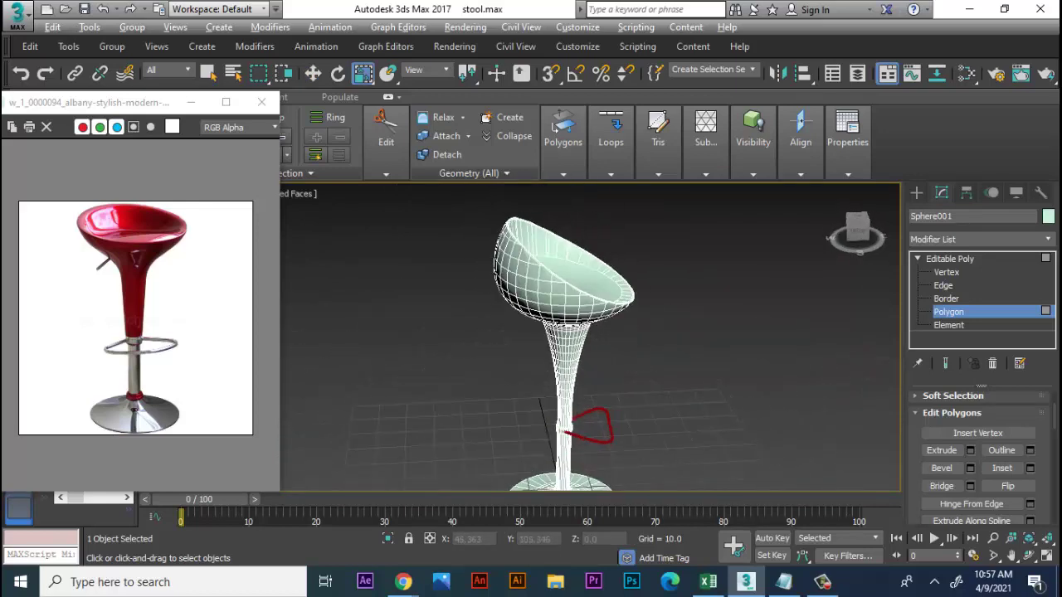
pyautogui.keyDown('alt'); pyautogui.moveTo(589, 337); pyautogui.dragTo(631, 316, button='middle'); pyautogui.keyUp('alt')
pyautogui.scroll(2, 531, 274)
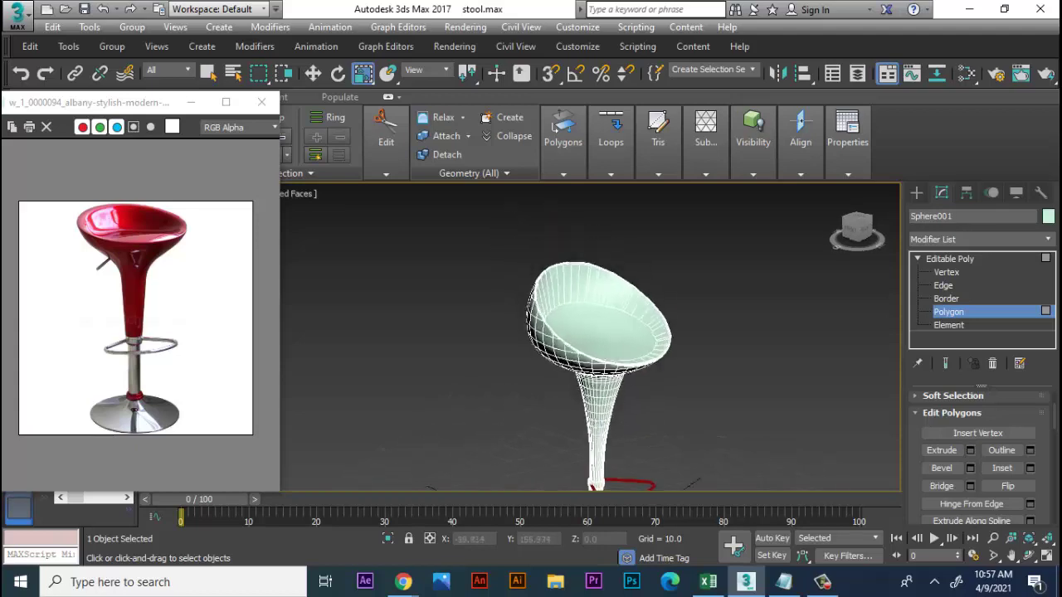
pyautogui.scroll(2, 531, 273)
pyautogui.scroll(2, 531, 274)
# Step: Add a TurboSmooth modifier to the stool
pyautogui.press('4')
pyautogui.scroll(-3, 614, 332)
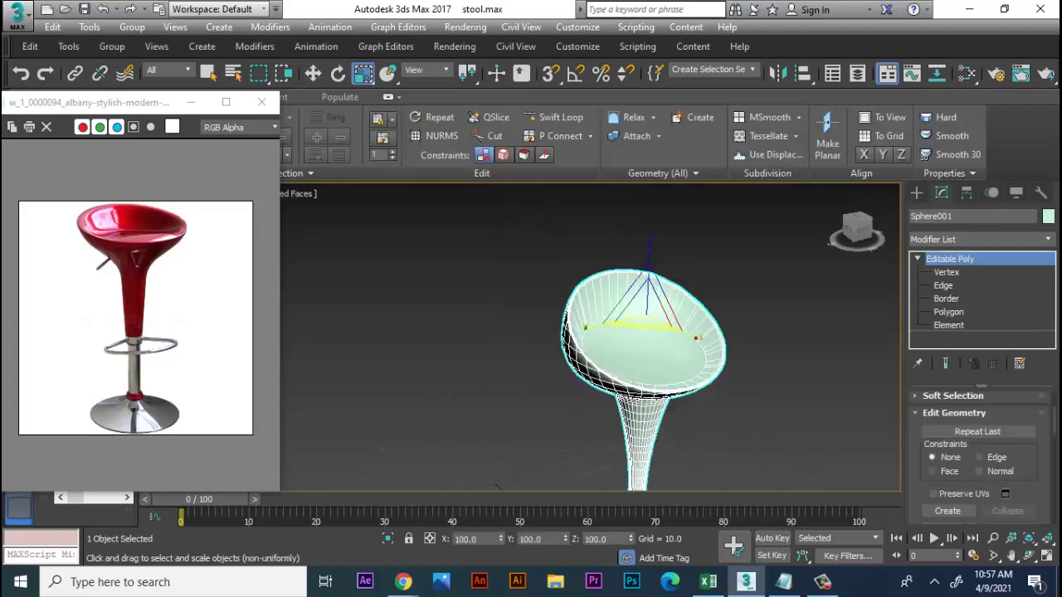
pyautogui.scroll(1, 614, 332)
pyautogui.click(979, 239)
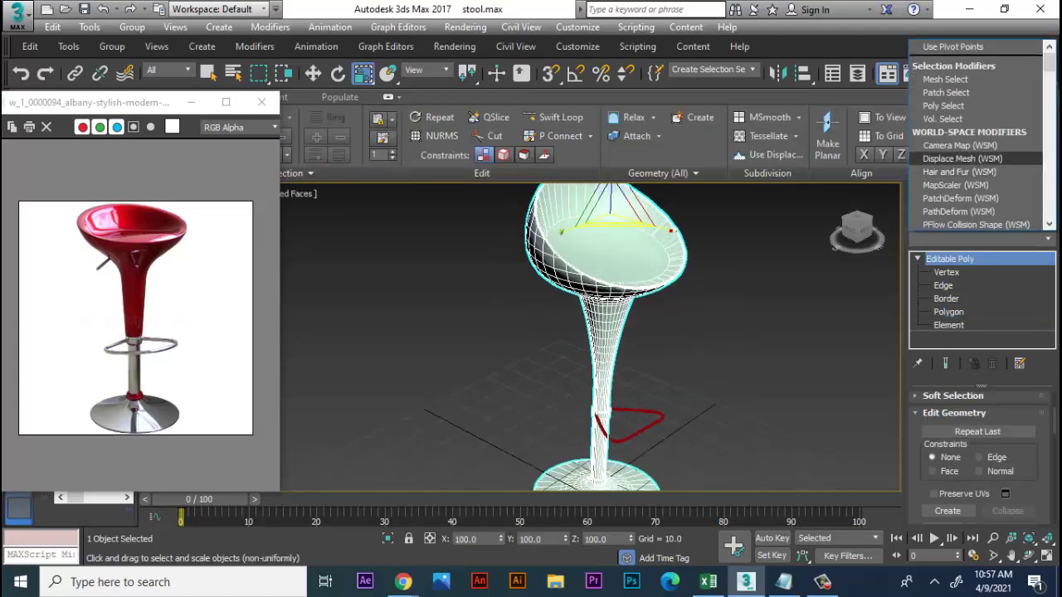
pyautogui.write('tu')
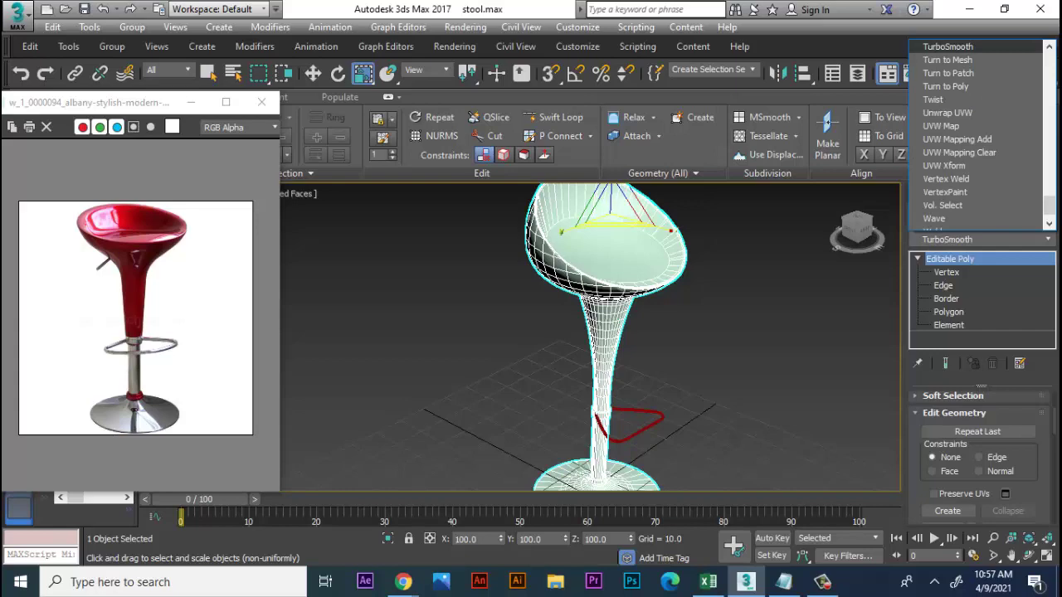
pyautogui.press('Return')
# Step: Inset the seat's flat top polygon by about 1.509 to form a rim
pyautogui.moveTo(630, 332)
pyautogui.keyDown('alt'); pyautogui.mouseDown(button='middle')
pyautogui.moveTo(580, 315)
pyautogui.moveTo(564, 290)
pyautogui.mouseUp(button='middle'); pyautogui.keyUp('alt')
pyautogui.scroll(5, 522, 274)
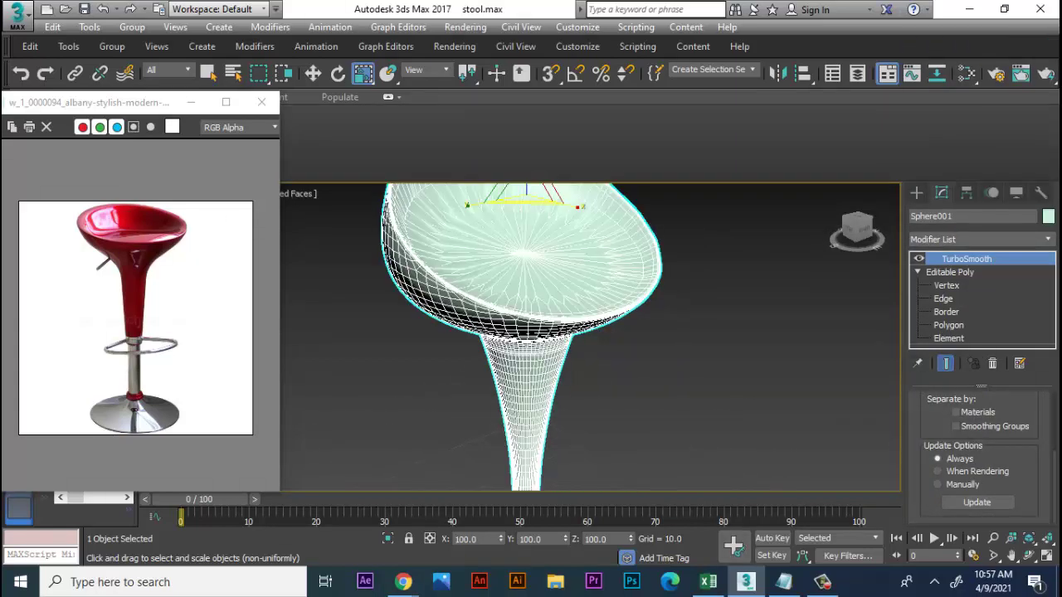
pyautogui.keyDown('alt'); pyautogui.moveTo(581, 332); pyautogui.dragTo(564, 278, button='middle'); pyautogui.keyUp('alt')
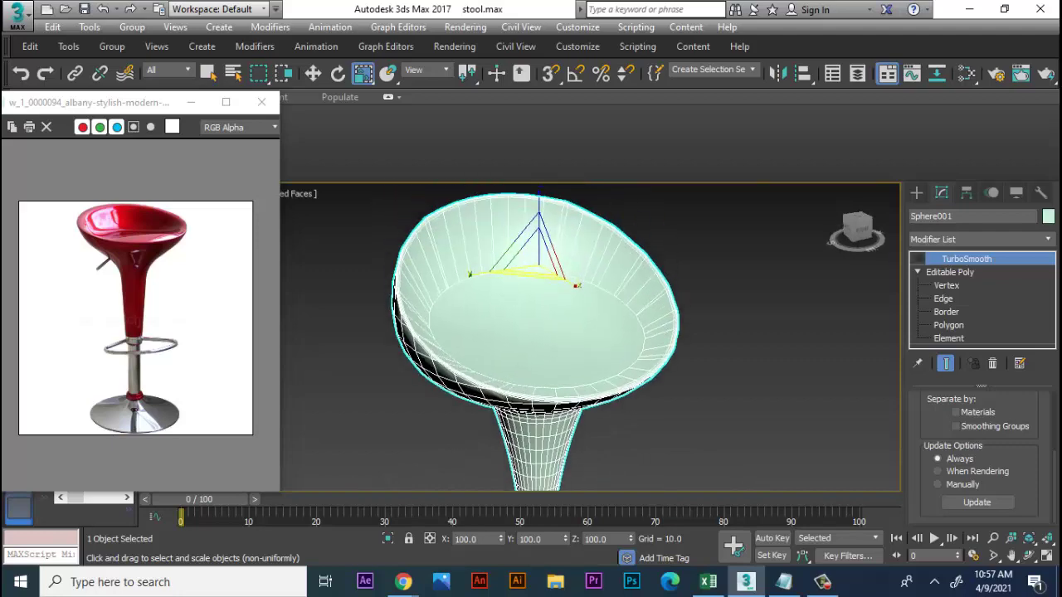
pyautogui.press('4')
pyautogui.click(536, 331)
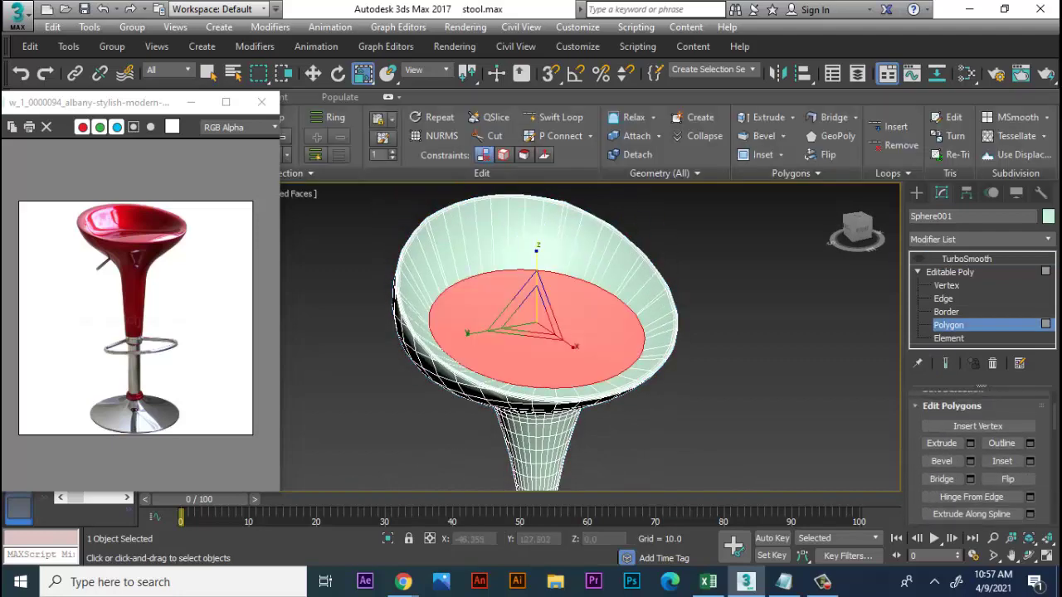
pyautogui.click(1029, 461)
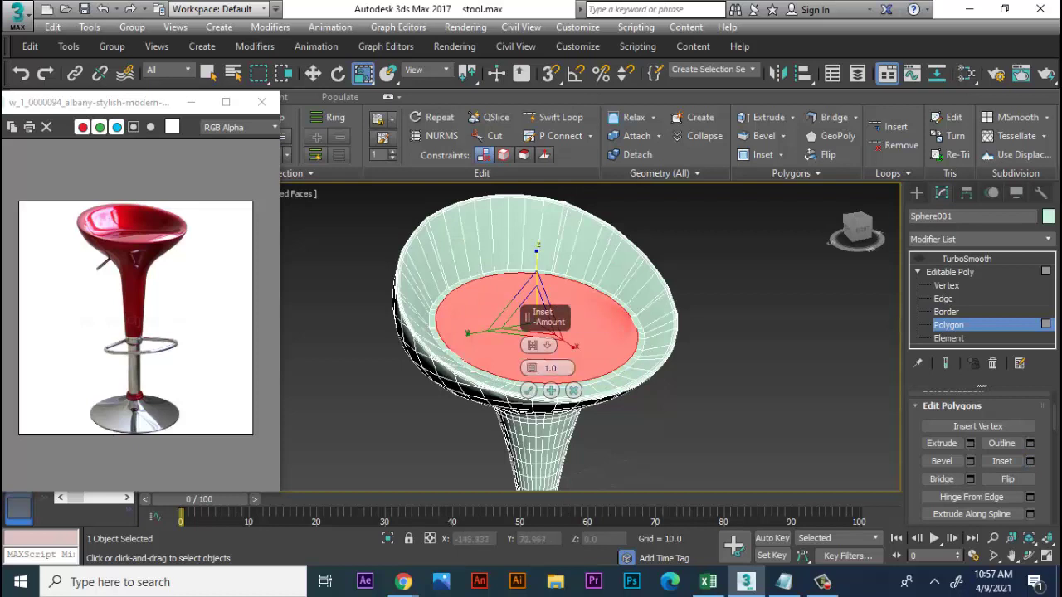
pyautogui.moveTo(532, 368); pyautogui.dragTo(532, 357)
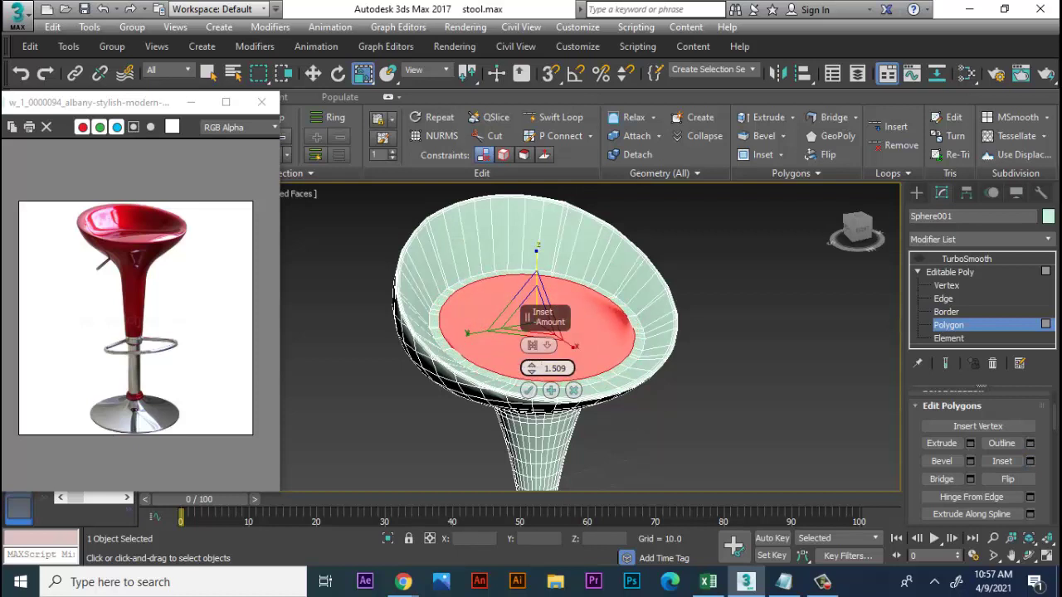
pyautogui.click(527, 390)
pyautogui.keyDown('alt'); pyautogui.moveTo(528, 390); pyautogui.dragTo(498, 399, button='middle'); pyautogui.keyUp('alt')
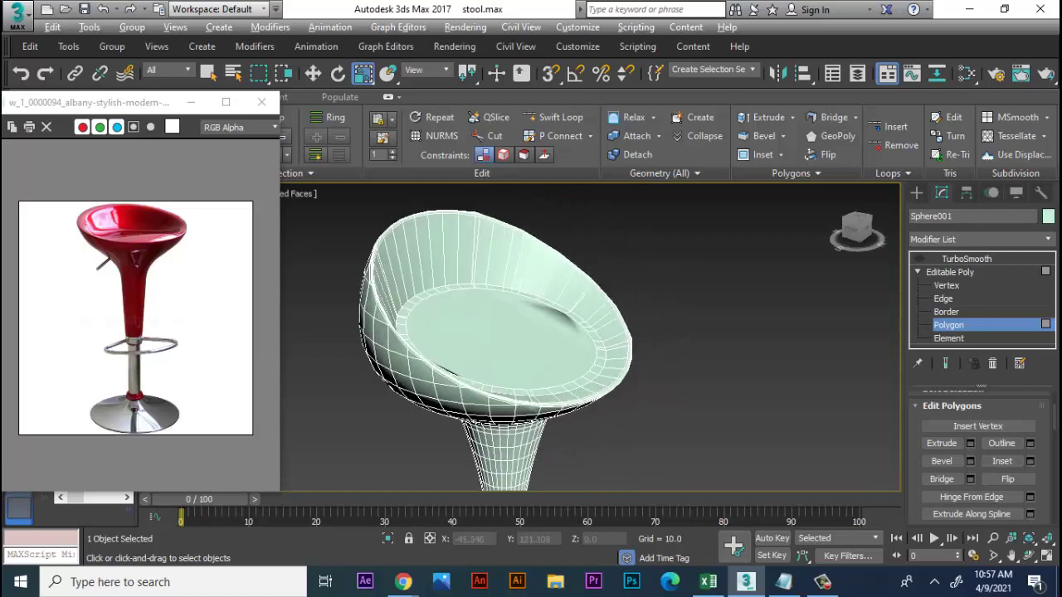
pyautogui.click(510, 340)
pyautogui.moveTo(510, 340)
pyautogui.keyDown('alt'); pyautogui.mouseDown(button='middle')
pyautogui.moveTo(498, 357)
pyautogui.moveTo(580, 274)
pyautogui.mouseUp(button='middle'); pyautogui.keyUp('alt')
pyautogui.scroll(-3, 589, 336)
pyautogui.keyDown('alt'); pyautogui.moveTo(589, 336); pyautogui.dragTo(589, 274, button='middle'); pyautogui.keyUp('alt')
# Step: Select the base disk's radial edges and convert them into a polygon selection
pyautogui.scroll(3, 589, 382)
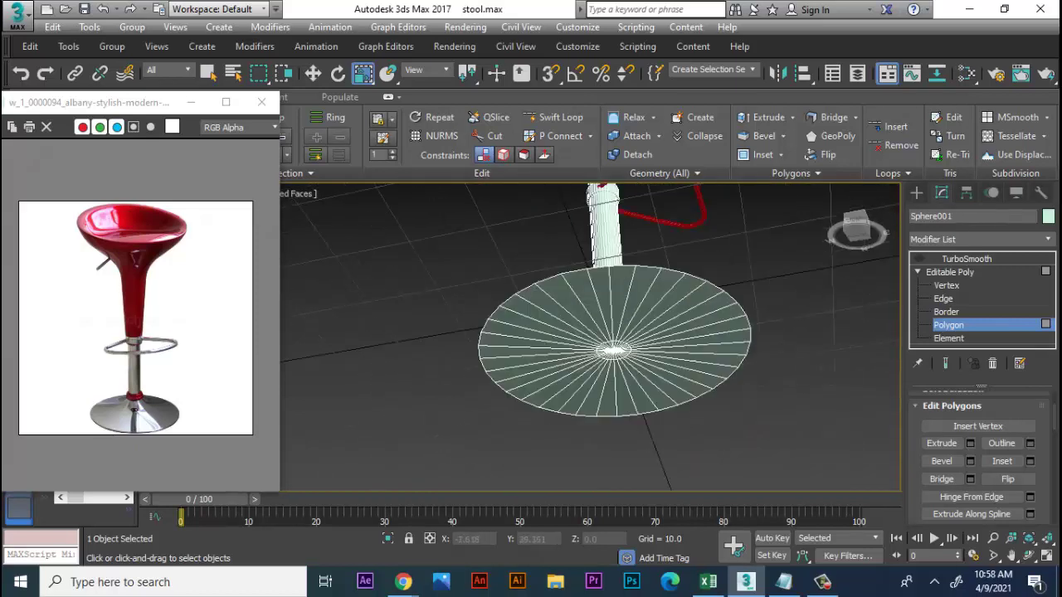
pyautogui.click(551, 342)
pyautogui.press('2')
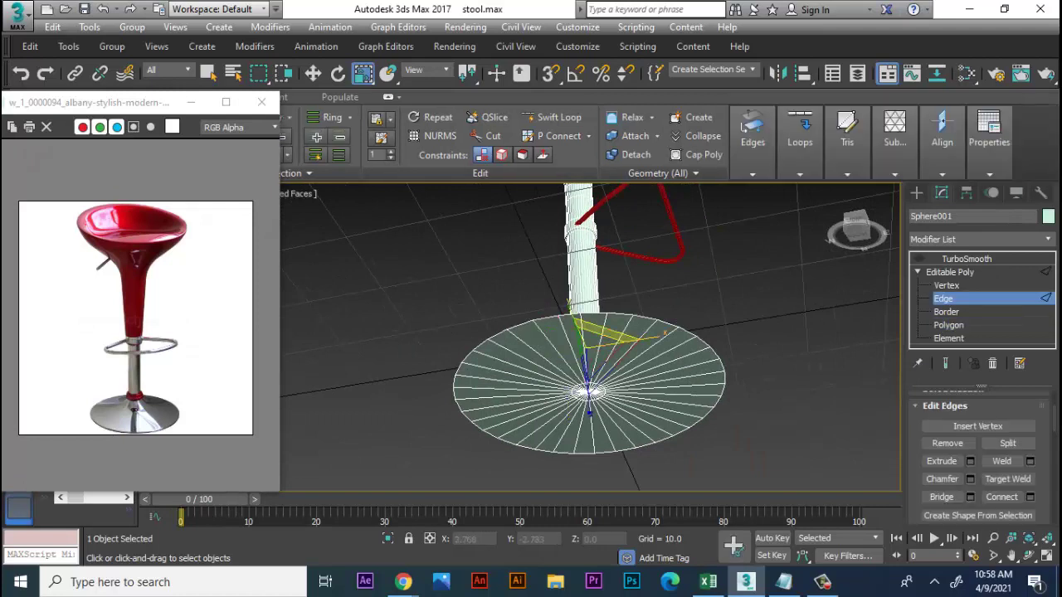
pyautogui.keyDown('shift'); pyautogui.click(608, 440); pyautogui.keyUp('shift')
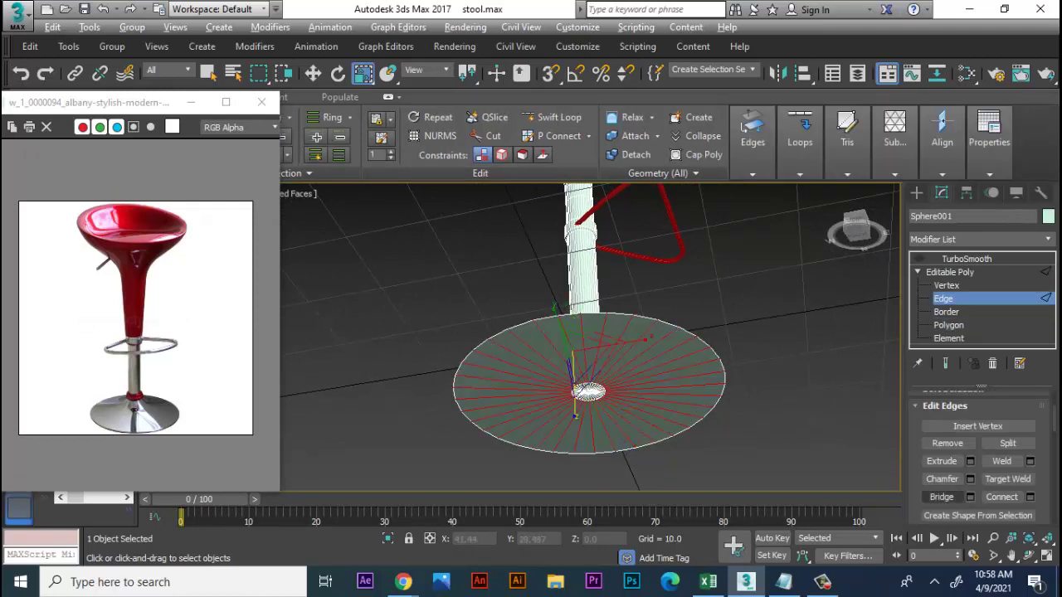
pyautogui.click(945, 405)
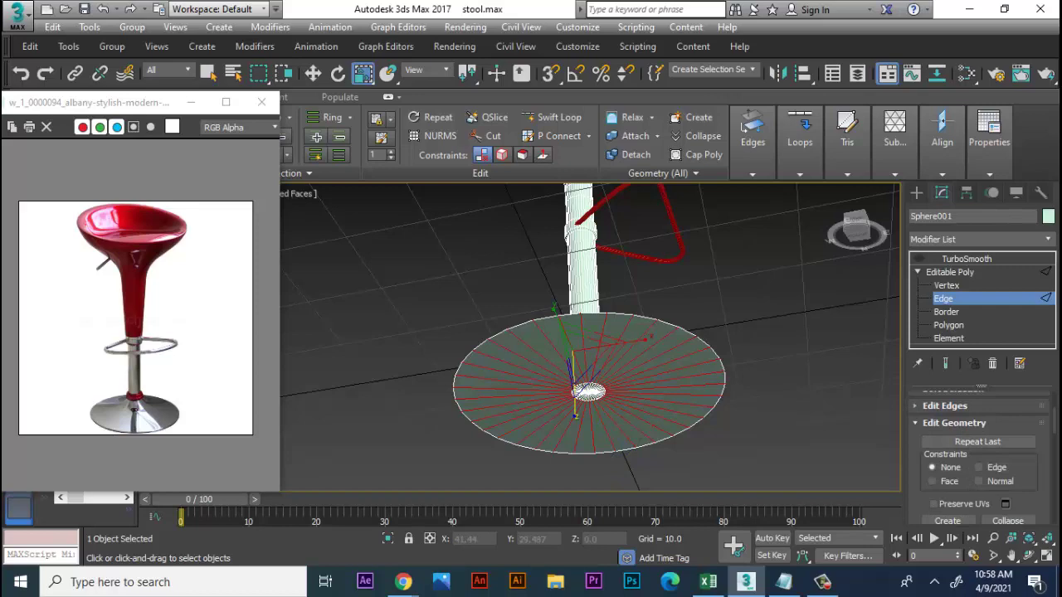
pyautogui.scroll(2, 979, 456)
pyautogui.scroll(2, 979, 457)
pyautogui.scroll(2, 979, 456)
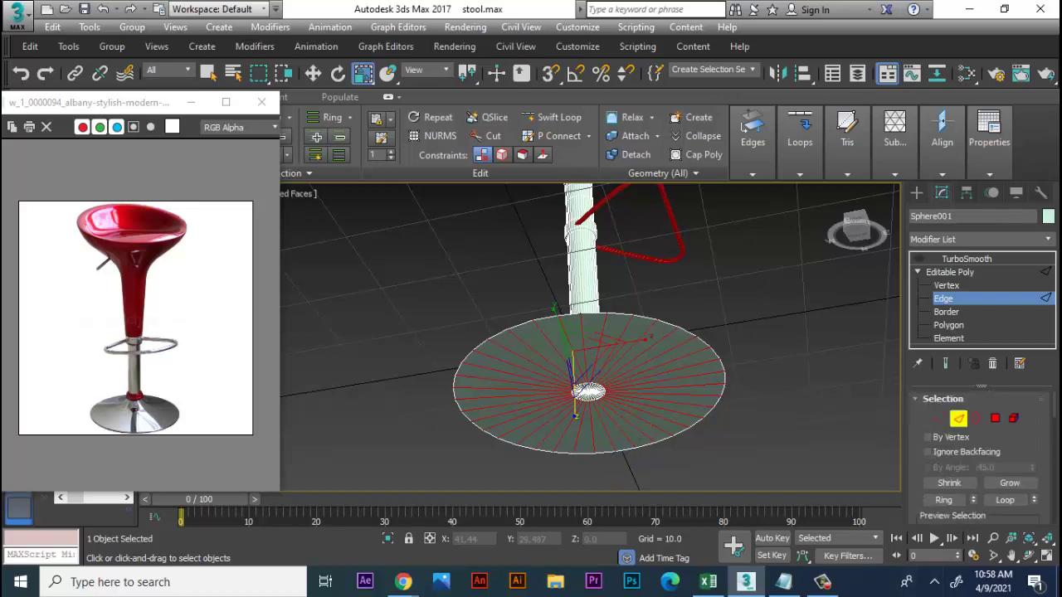
pyautogui.keyDown('ctrl'); pyautogui.click(995, 418); pyautogui.keyUp('ctrl')
# Step: Widen the command panel and start an Extrude on the 36 base polygons, previewing height 0.324
pyautogui.keyDown('alt'); pyautogui.moveTo(747, 374); pyautogui.dragTo(746, 315, button='middle'); pyautogui.keyUp('alt')
pyautogui.press('w')
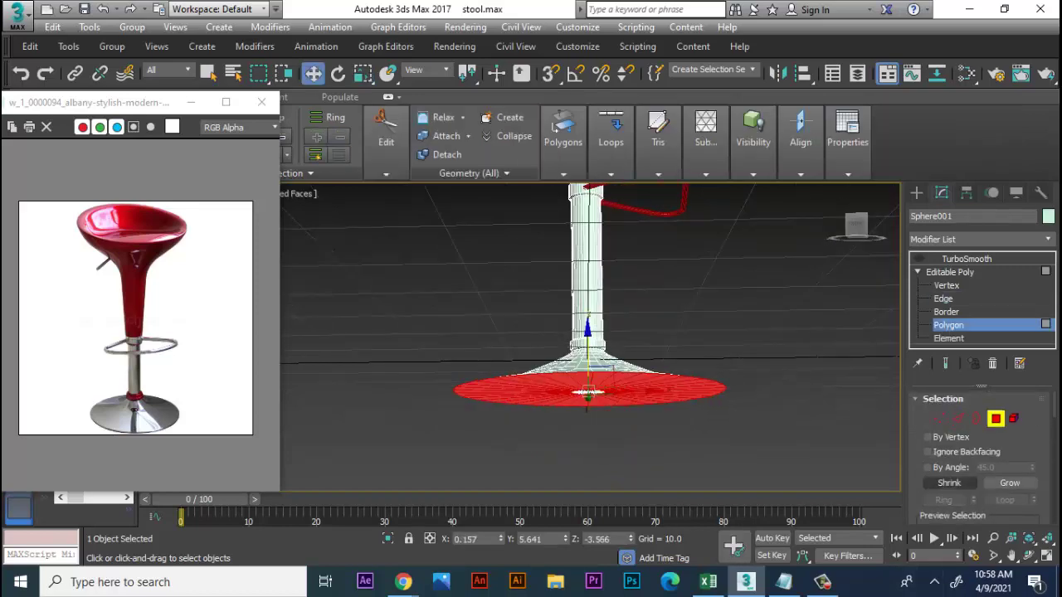
pyautogui.scroll(-2, 979, 456)
pyautogui.scroll(-2, 979, 456)
pyautogui.scroll(-2, 979, 456)
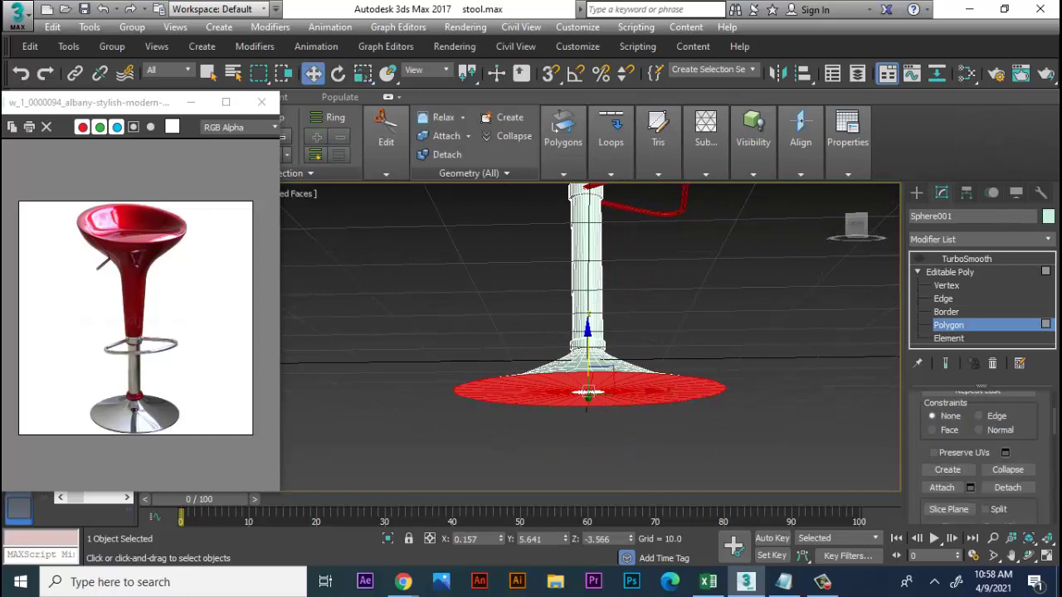
pyautogui.scroll(-2, 979, 456)
pyautogui.scroll(-2, 978, 456)
pyautogui.scroll(-2, 979, 456)
pyautogui.scroll(-2, 979, 456)
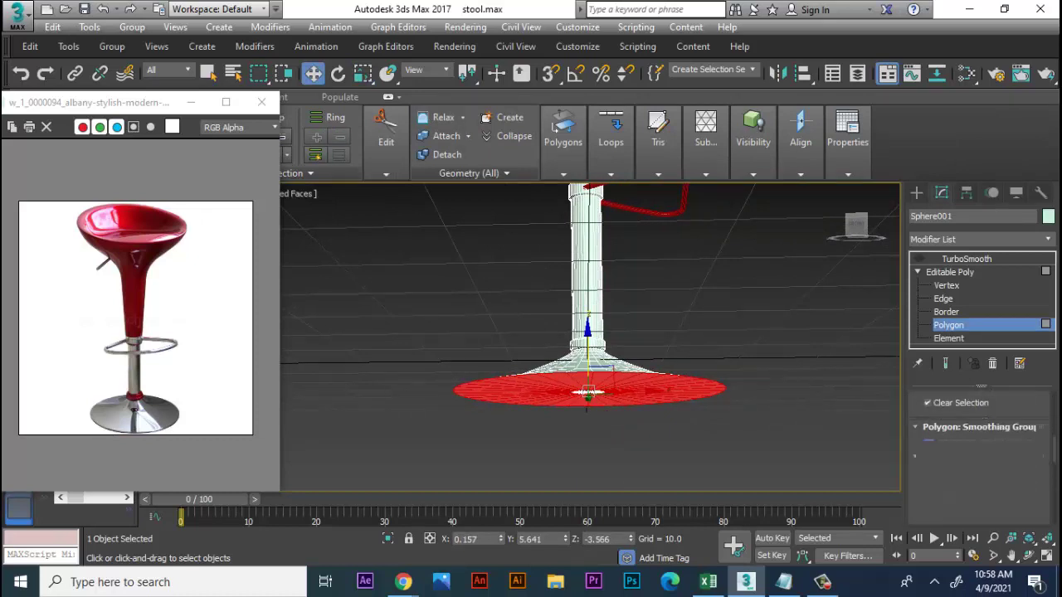
pyautogui.scroll(-2, 979, 456)
pyautogui.scroll(4, 979, 456)
pyautogui.scroll(2, 979, 457)
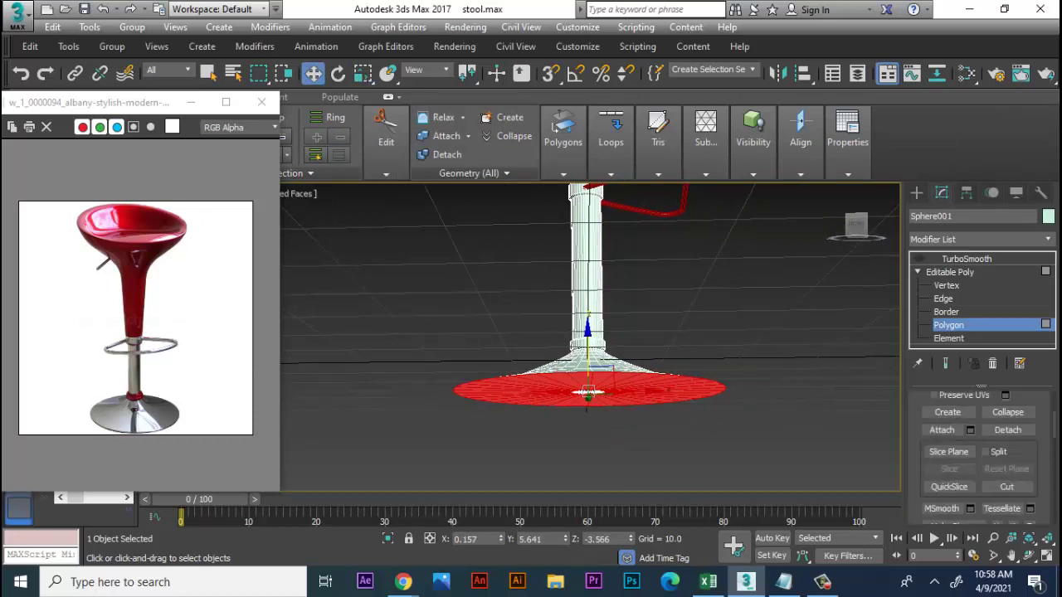
pyautogui.scroll(2, 979, 456)
pyautogui.scroll(3, 978, 456)
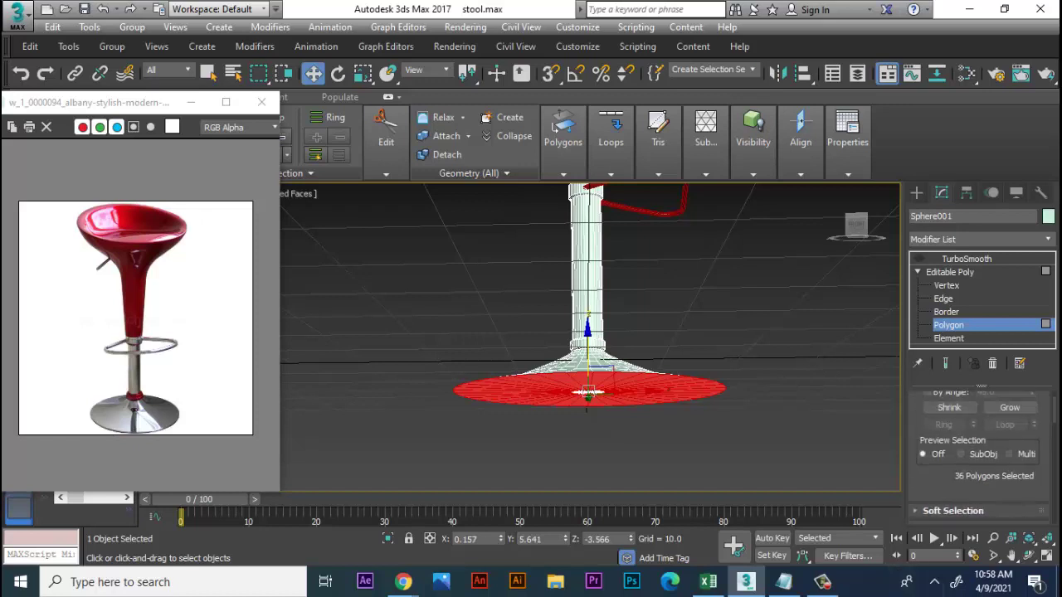
pyautogui.scroll(2, 979, 456)
pyautogui.scroll(-1, 979, 456)
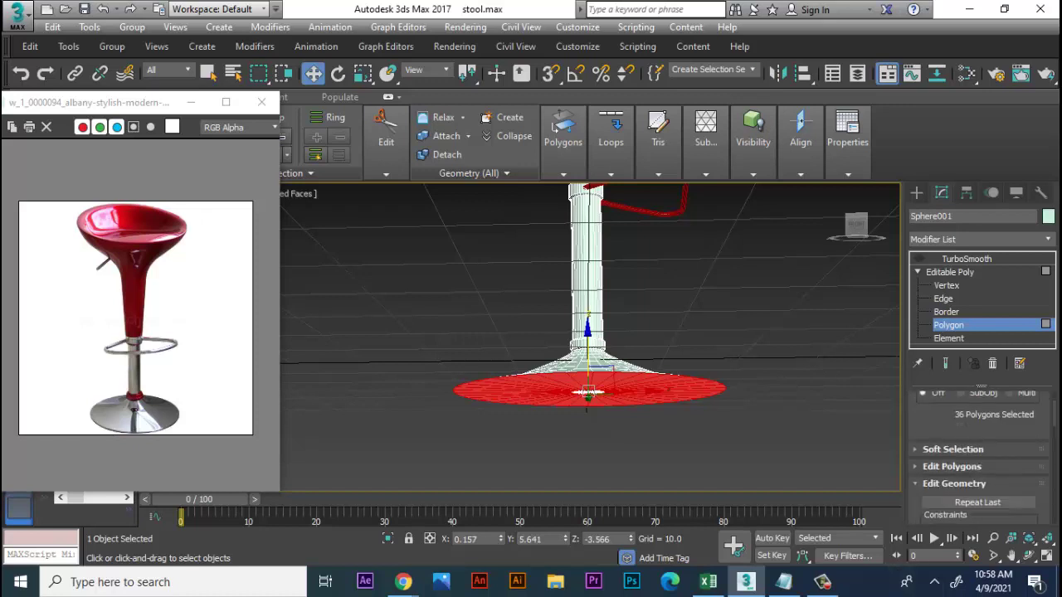
pyautogui.moveTo(904, 332); pyautogui.dragTo(336, 332)
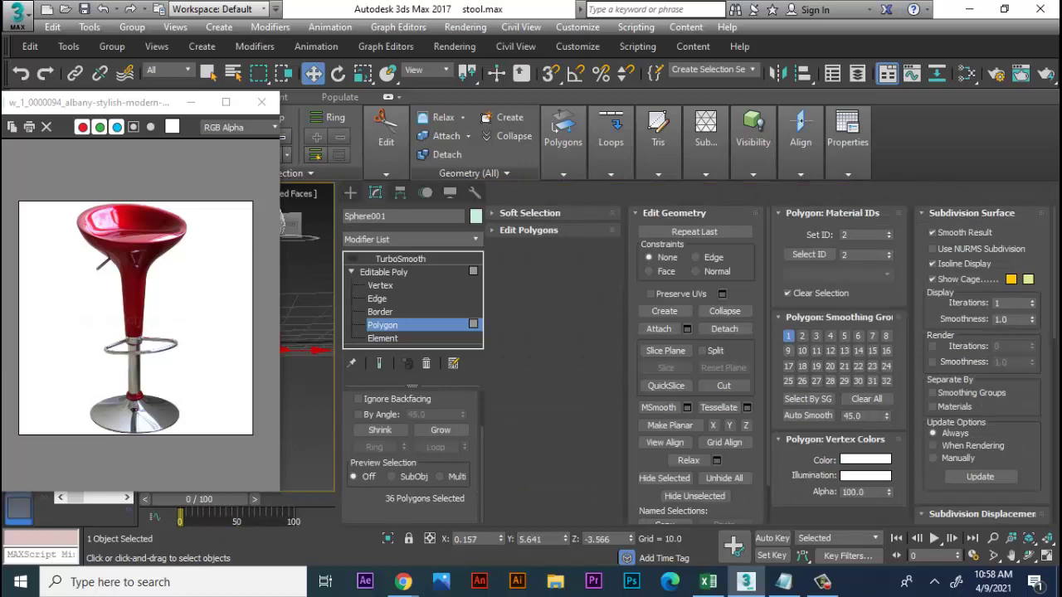
pyautogui.scroll(-3, 979, 373)
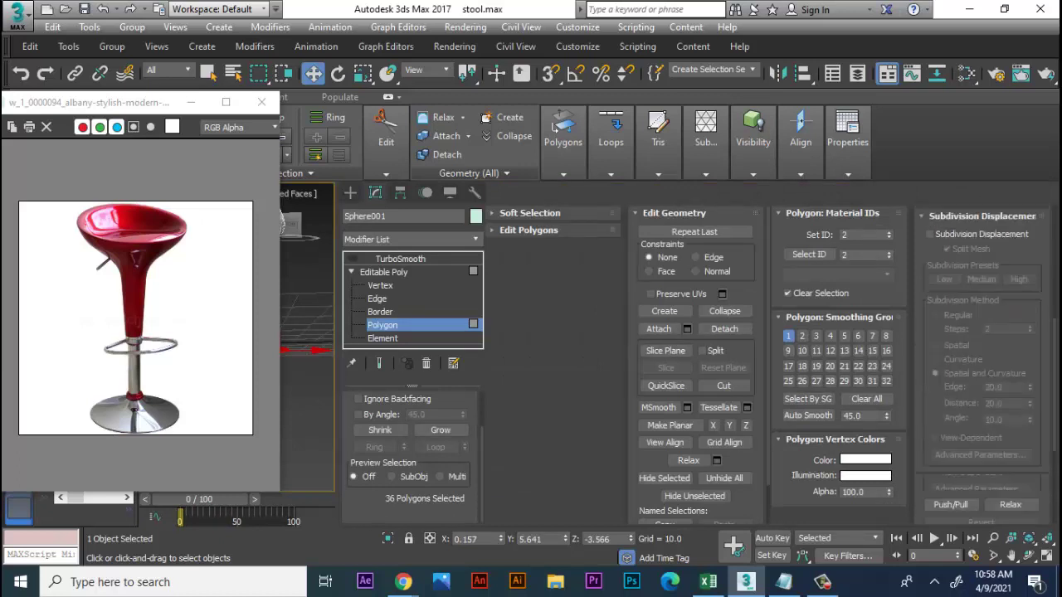
pyautogui.scroll(-2, 978, 374)
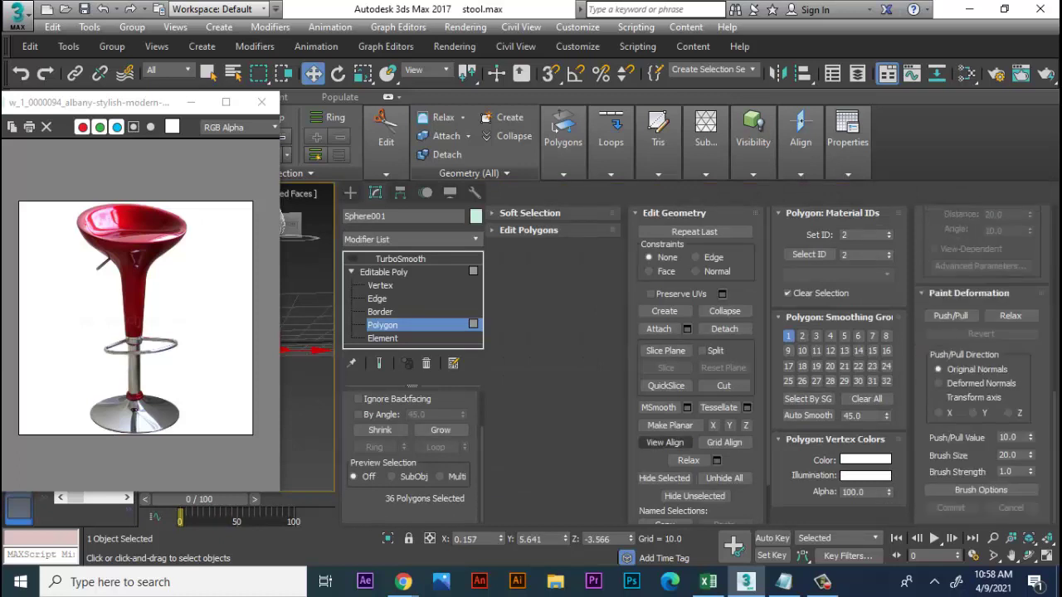
pyautogui.scroll(-2, 665, 442)
pyautogui.scroll(2, 665, 442)
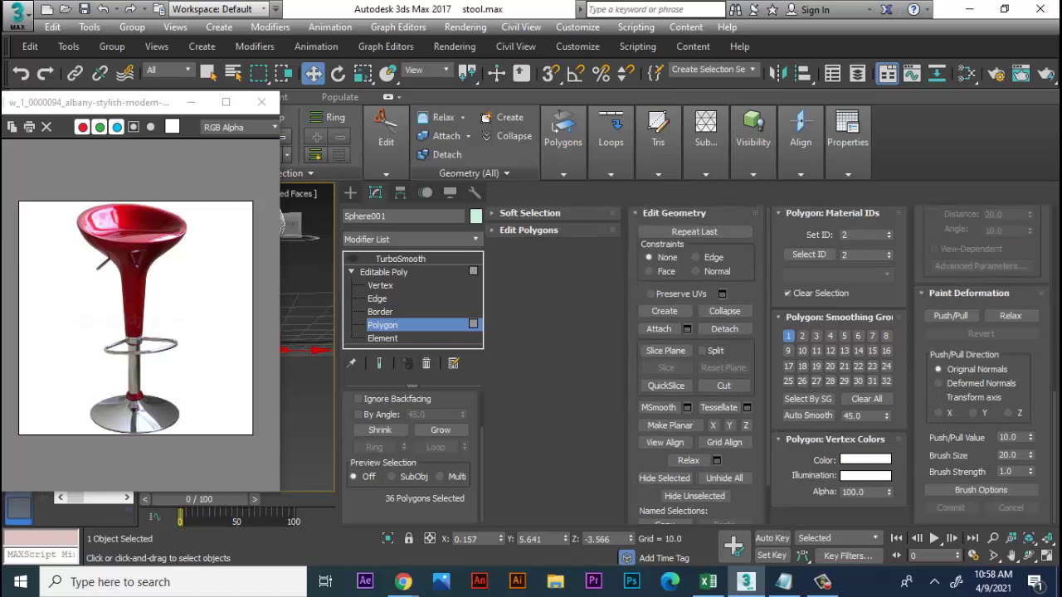
pyautogui.click(529, 212)
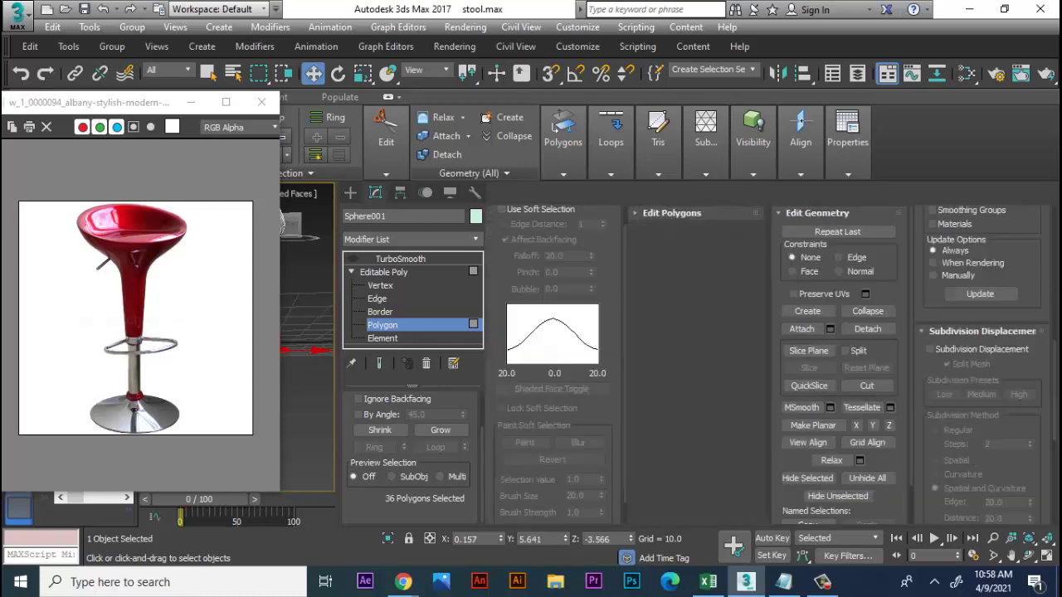
pyautogui.scroll(1, 560, 365)
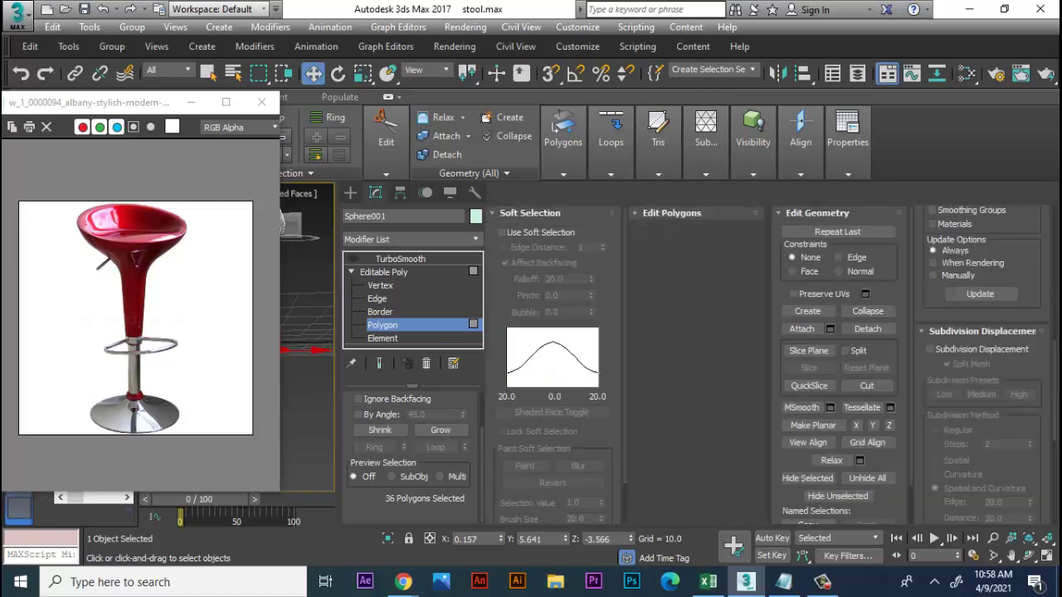
pyautogui.scroll(-2, 560, 365)
pyautogui.scroll(2, 406, 448)
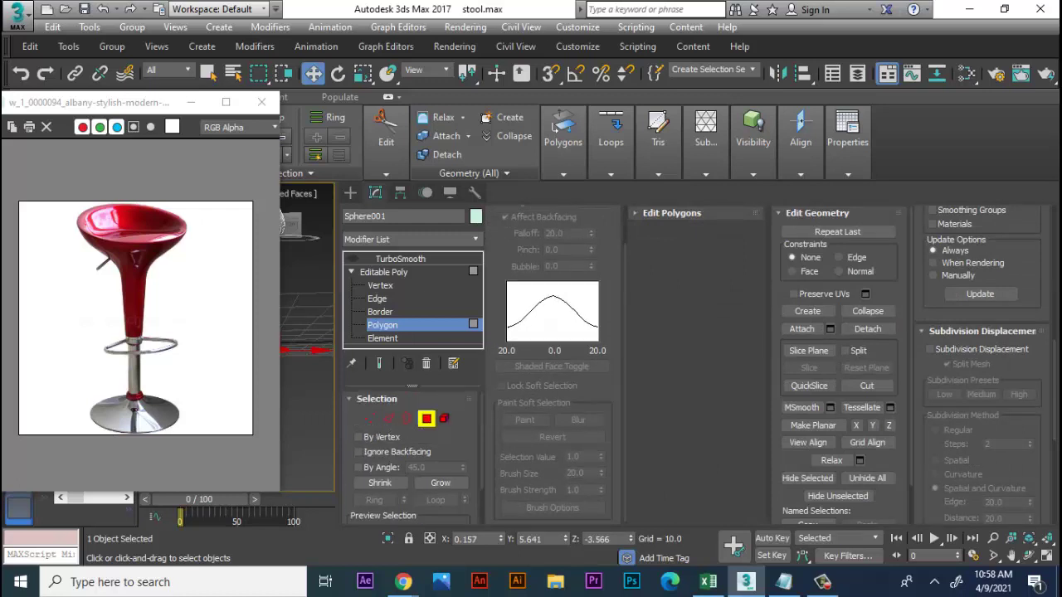
pyautogui.scroll(-6, 983, 365)
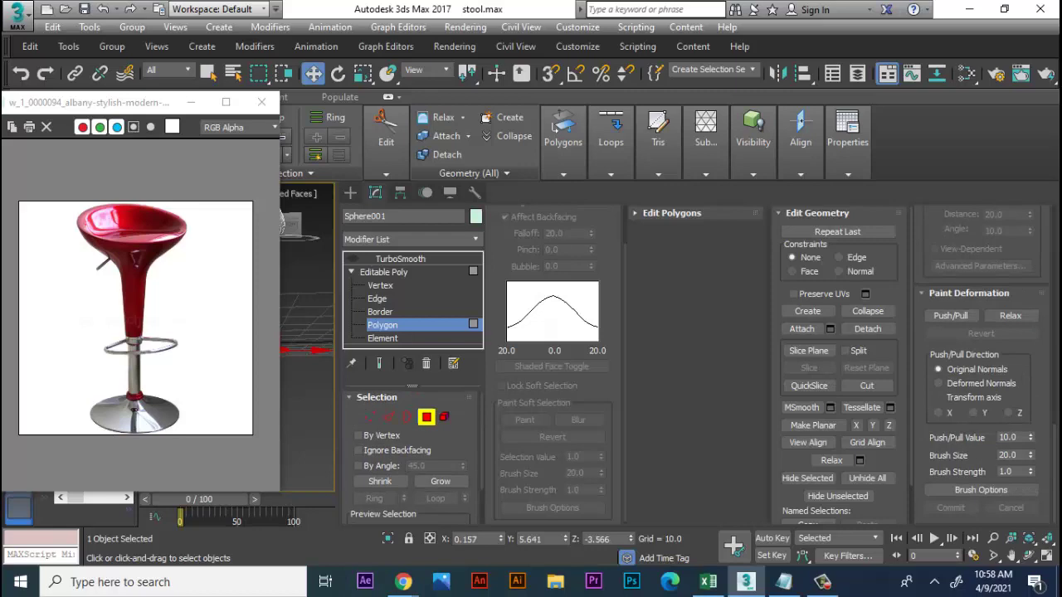
pyautogui.click(672, 213)
pyautogui.click(686, 250)
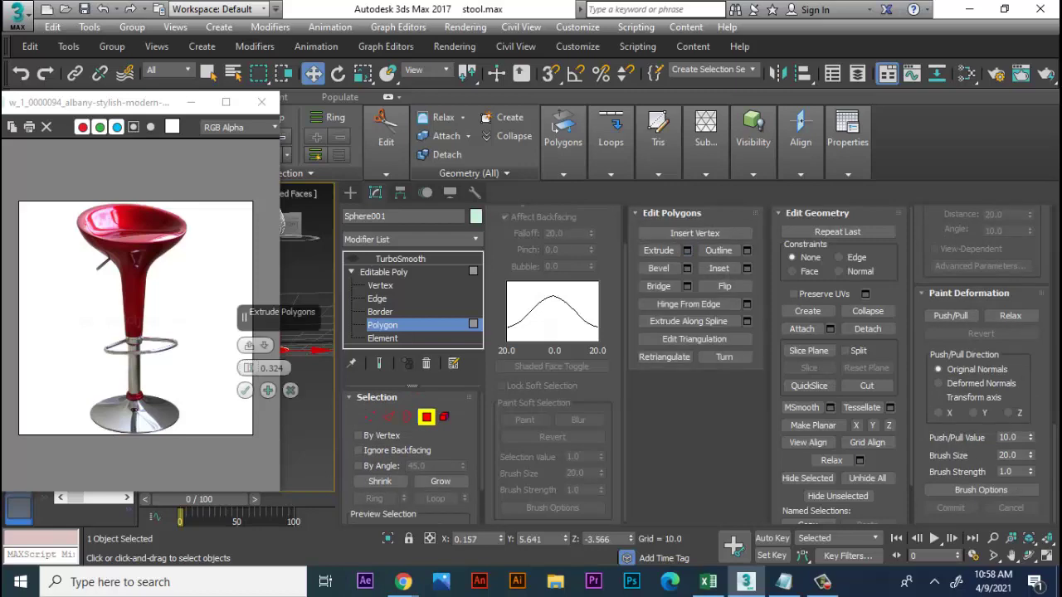
# Step: Commit the base polygon extrusion at a height of about 0.494
pyautogui.scroll(5, 581, 356)
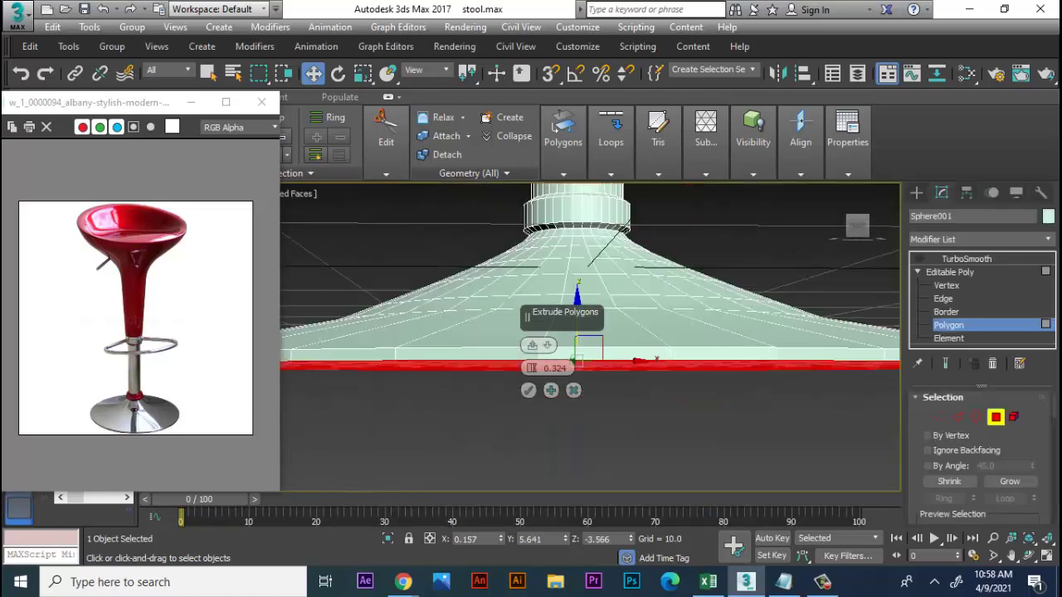
pyautogui.moveTo(531, 367)
pyautogui.mouseDown()
pyautogui.moveTo(531, 353)
pyautogui.moveTo(531, 375)
pyautogui.mouseUp()
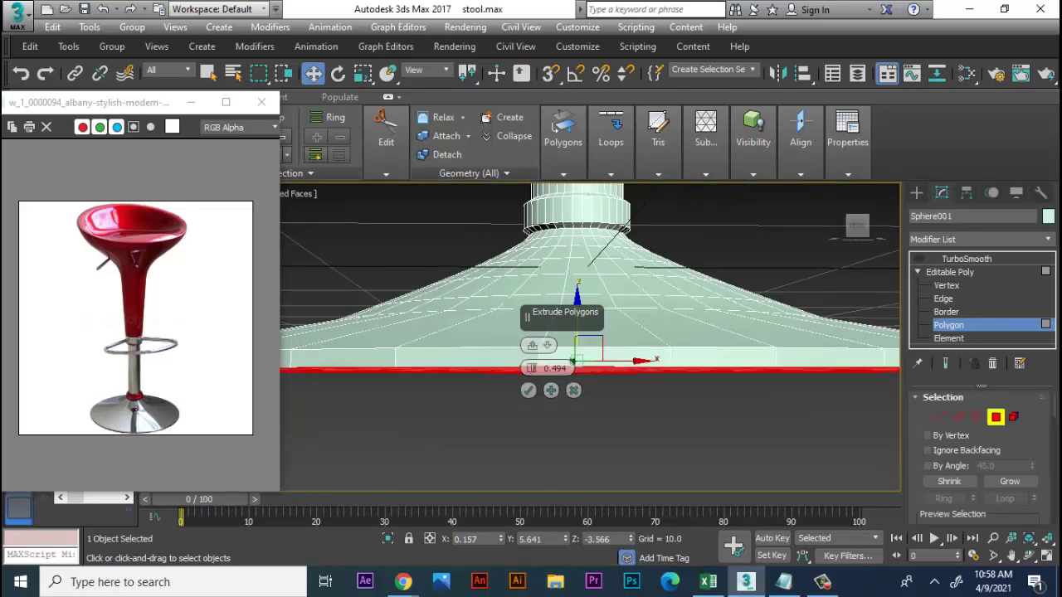
pyautogui.click(528, 389)
pyautogui.scroll(-5, 581, 357)
pyautogui.keyDown('alt'); pyautogui.moveTo(581, 357); pyautogui.dragTo(581, 299, button='middle'); pyautogui.keyUp('alt')
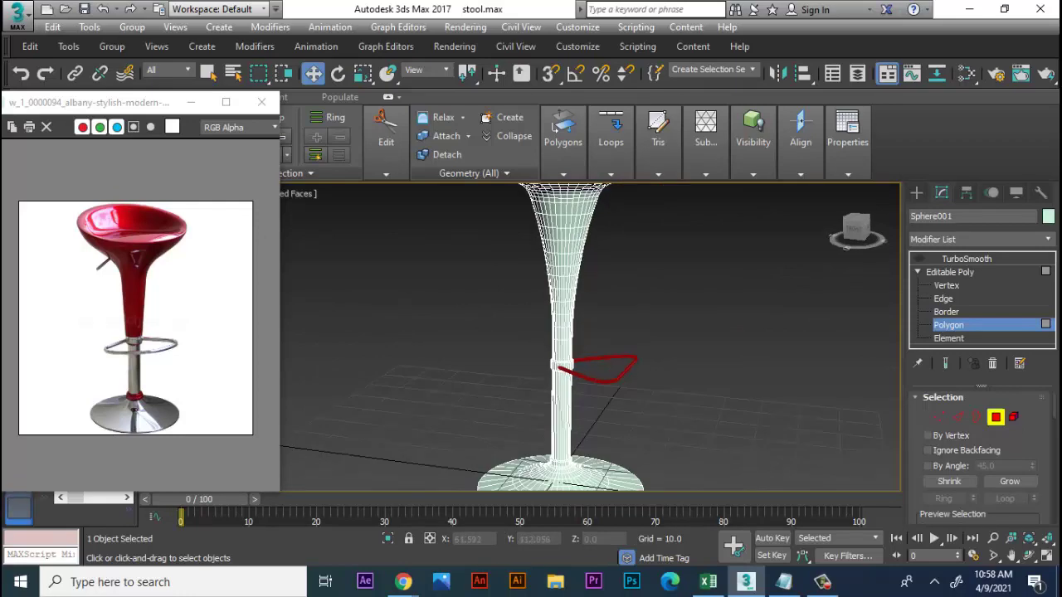
pyautogui.keyDown('alt'); pyautogui.moveTo(580, 332); pyautogui.dragTo(580, 282, button='middle'); pyautogui.keyUp('alt')
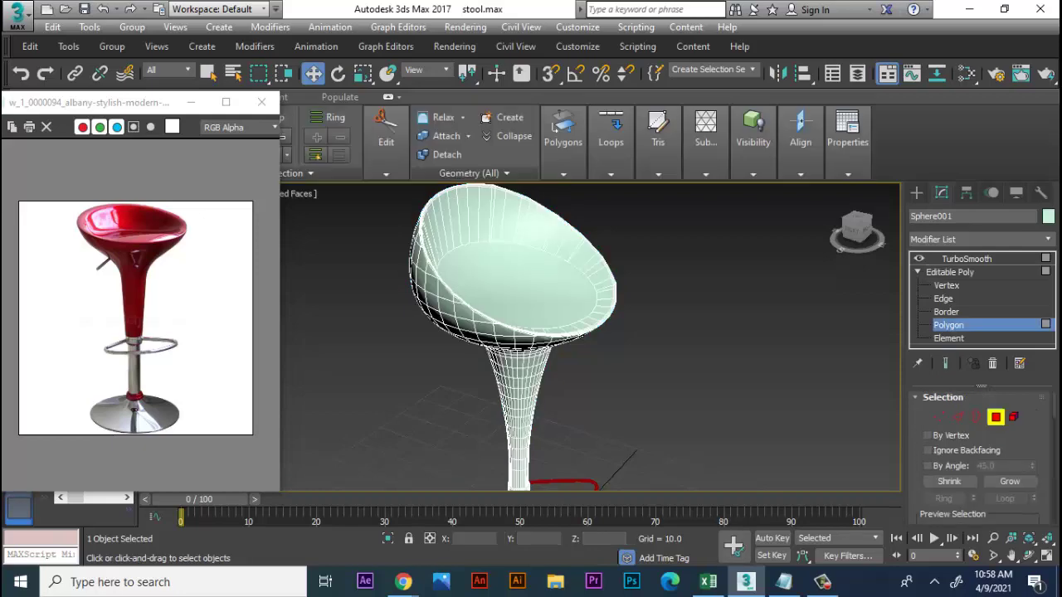
# Step: Return to the TurboSmooth level and set the stool's display colour to grey
pyautogui.click(949, 272)
pyautogui.click(966, 258)
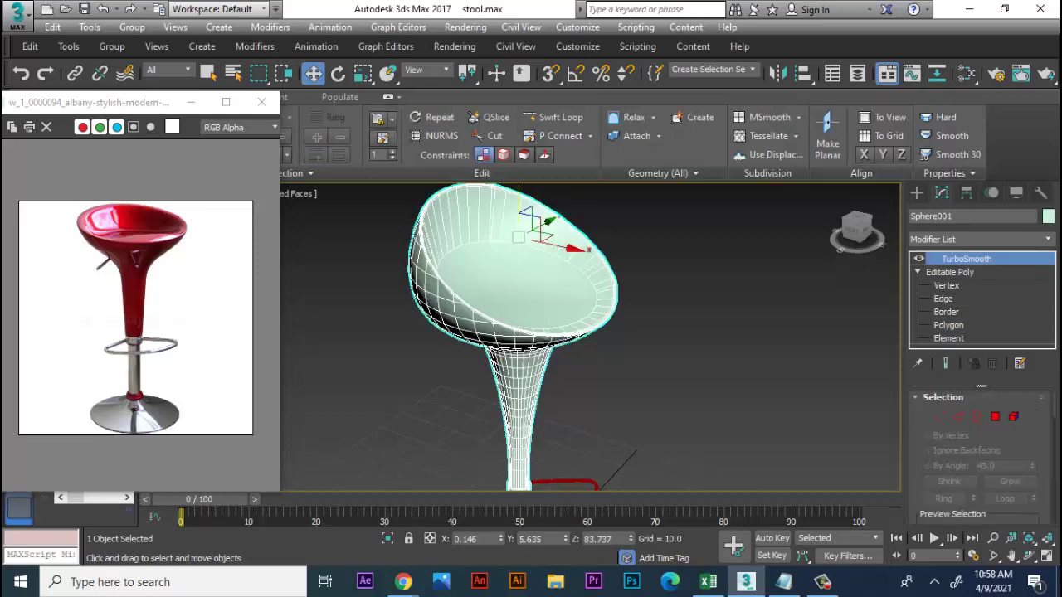
pyautogui.moveTo(580, 332)
pyautogui.keyDown('alt'); pyautogui.mouseDown(button='middle')
pyautogui.moveTo(581, 273)
pyautogui.moveTo(581, 365)
pyautogui.mouseUp(button='middle'); pyautogui.keyUp('alt')
pyautogui.hotkey('ctrl', 'd')
pyautogui.click(539, 348)
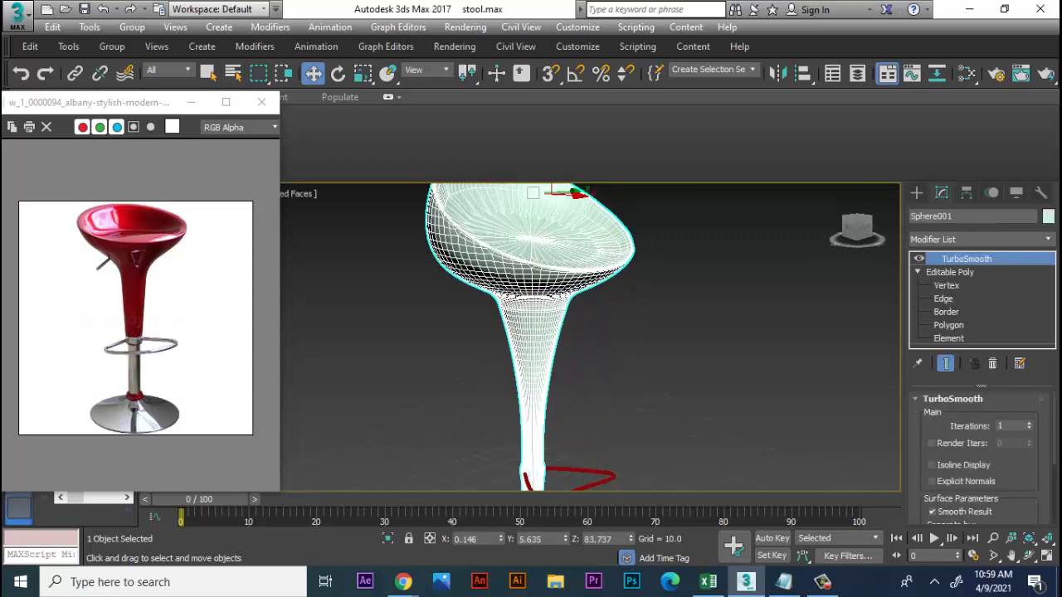
pyautogui.click(1047, 216)
pyautogui.click(703, 426)
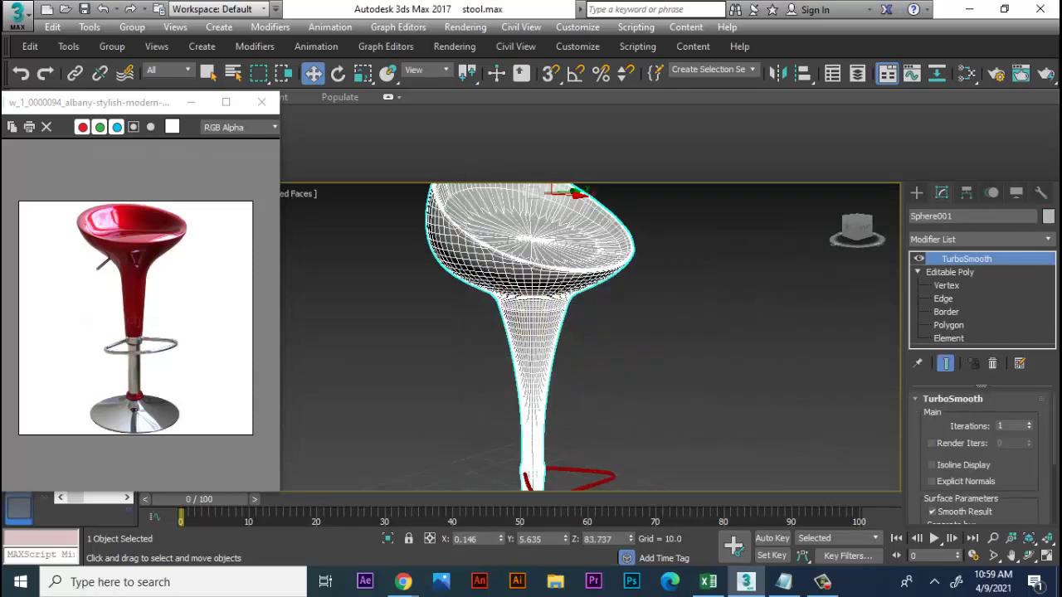
# Step: Switch the viewport to solid shading (F3) and reselect the stool body to check its shape
pyautogui.scroll(-4, 820, 363)
pyautogui.press('F3')
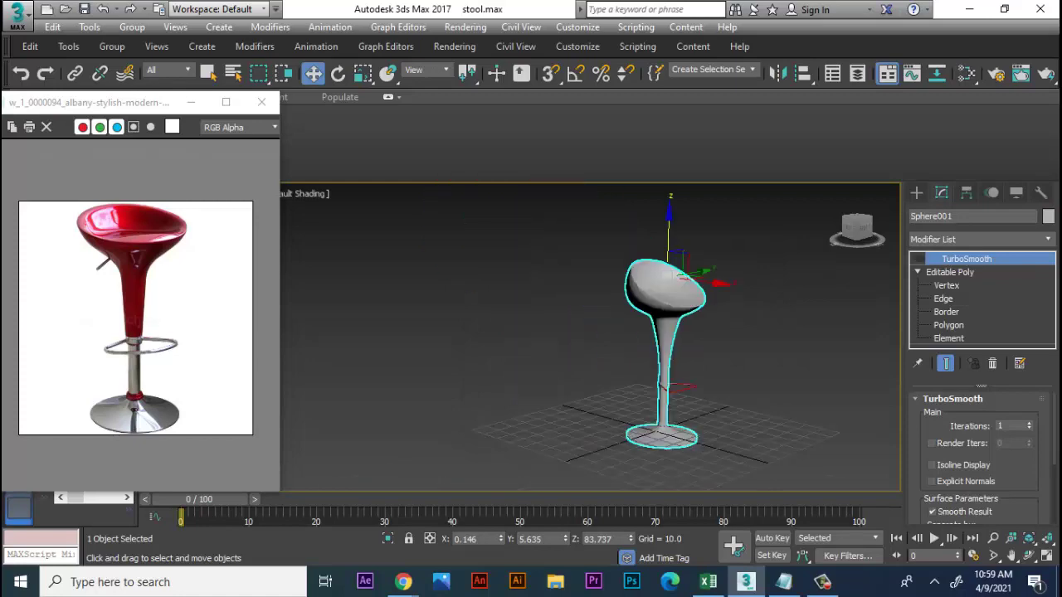
pyautogui.scroll(4, 664, 357)
pyautogui.moveTo(581, 332)
pyautogui.keyDown('alt'); pyautogui.mouseDown(button='middle')
pyautogui.moveTo(597, 315)
pyautogui.moveTo(592, 365)
pyautogui.mouseUp(button='middle'); pyautogui.keyUp('alt')
pyautogui.scroll(-2, 572, 332)
pyautogui.scroll(-2, 589, 332)
pyautogui.keyDown('ctrl'); pyautogui.click(603, 348); pyautogui.keyUp('ctrl')
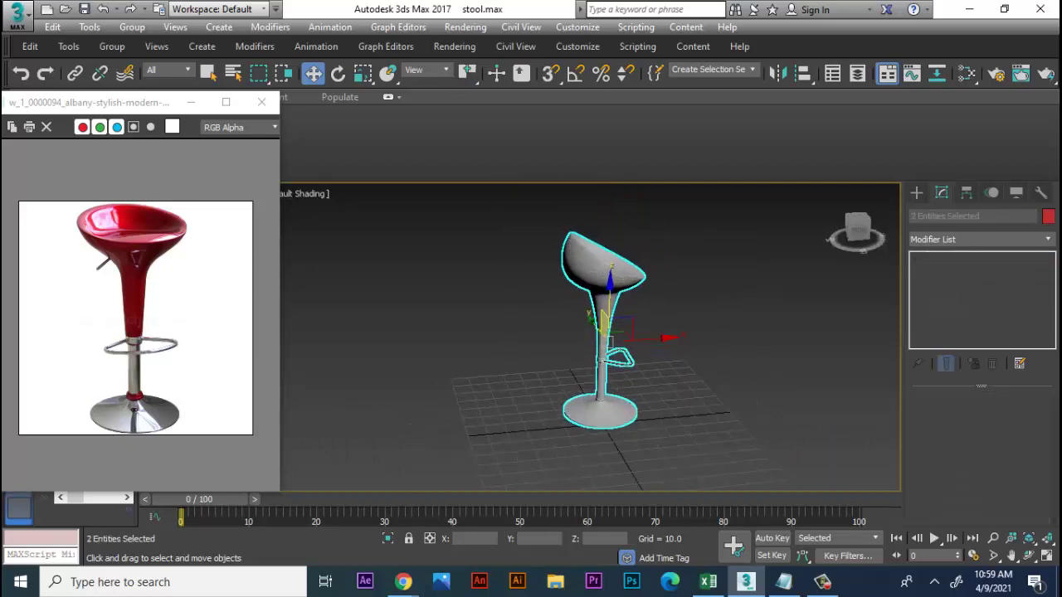
pyautogui.hotkey('ctrl', 'd')
pyautogui.click(591, 364)
pyautogui.scroll(3, 581, 331)
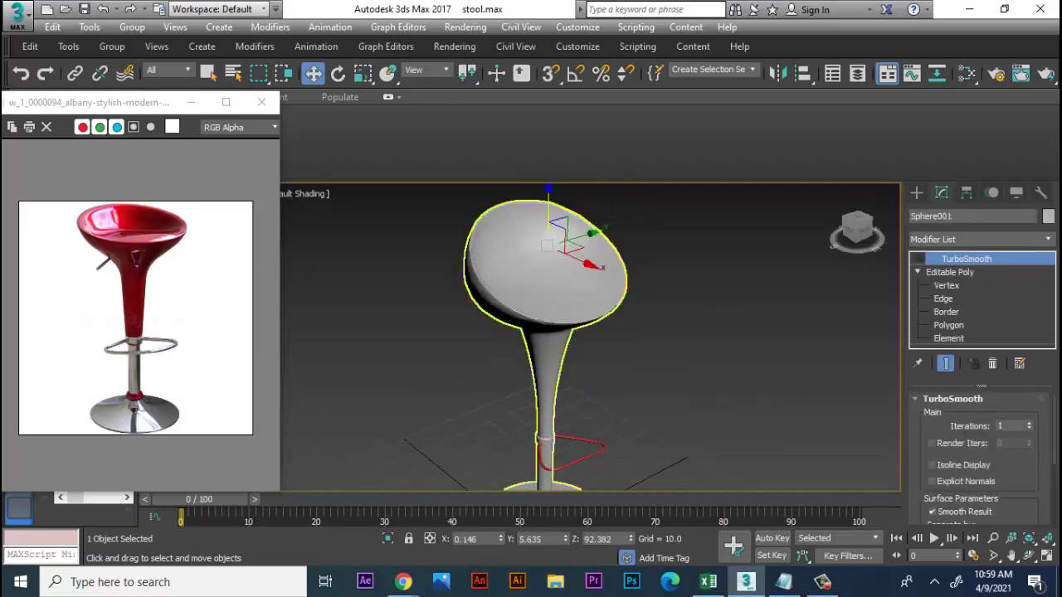
pyautogui.scroll(2, 573, 245)
pyautogui.moveTo(573, 249)
pyautogui.keyDown('alt'); pyautogui.mouseDown(button='middle')
pyautogui.moveTo(581, 253)
pyautogui.moveTo(560, 262)
pyautogui.moveTo(539, 253)
pyautogui.mouseUp(button='middle'); pyautogui.keyUp('alt')
pyautogui.scroll(-5, 589, 332)
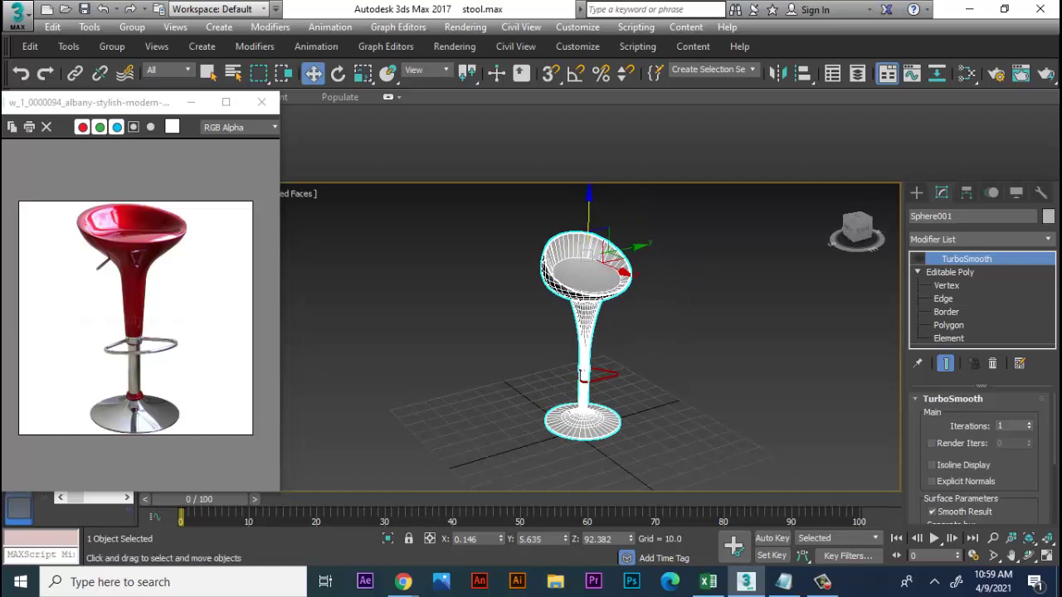
# Step: Start creating a Plane from the Standard Primitives
pyautogui.click(917, 192)
pyautogui.click(917, 216)
pyautogui.click(1007, 351)
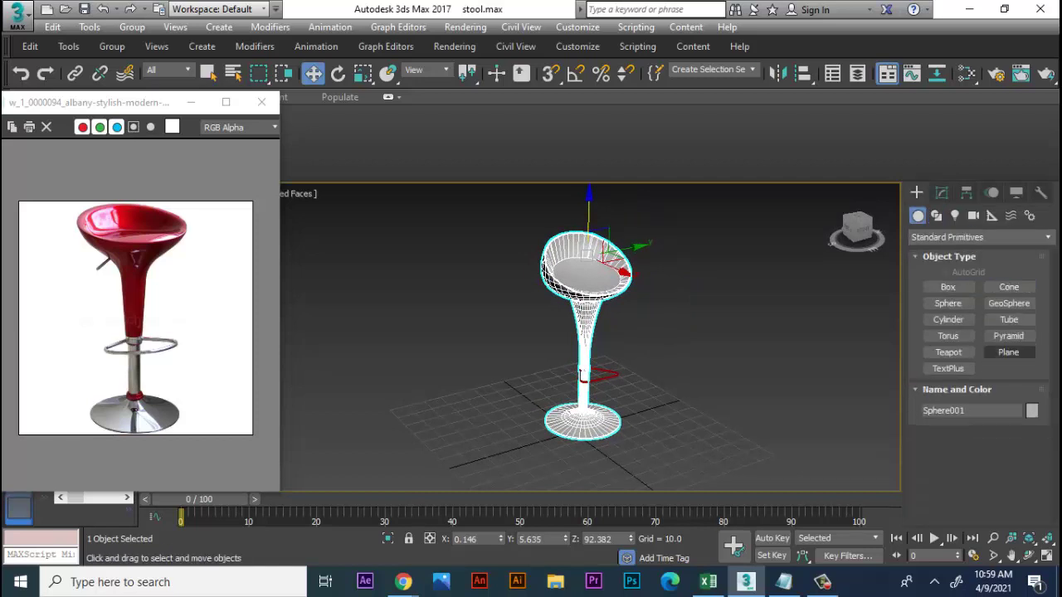
pyautogui.scroll(-1, 476, 388)
pyautogui.scroll(-1, 476, 388)
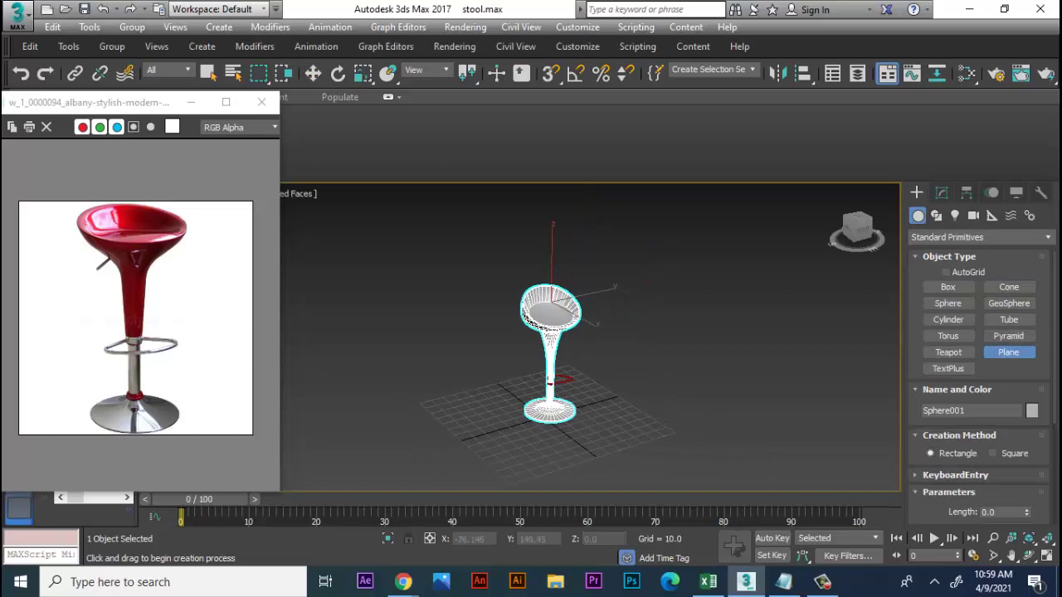
# Step: Draw a large floor plane beneath the stool, then box-select the stool
pyautogui.moveTo(339, 390); pyautogui.dragTo(860, 442)
pyautogui.press('w')
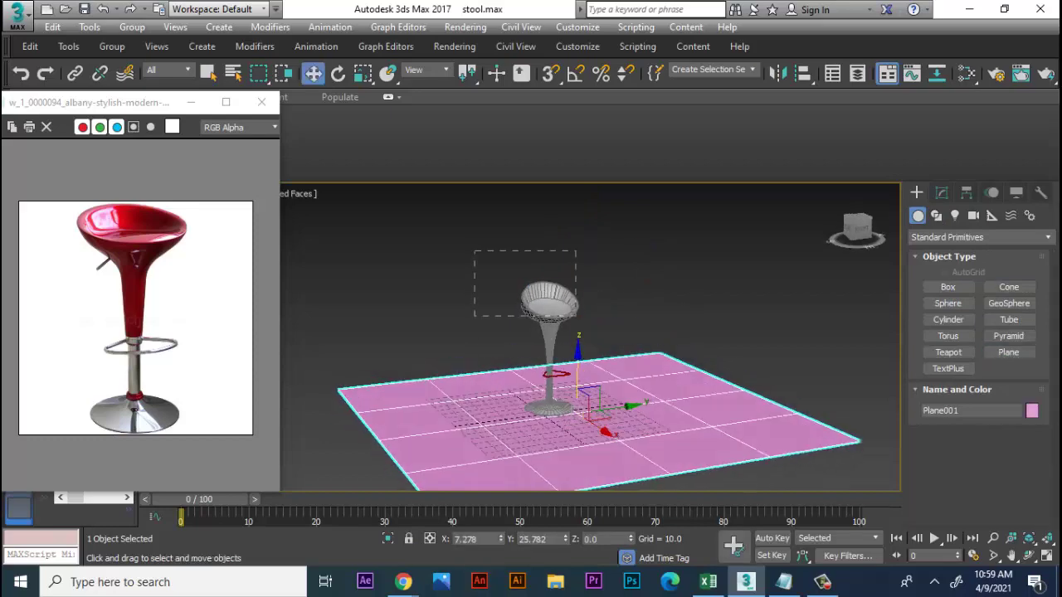
pyautogui.moveTo(473, 250); pyautogui.dragTo(575, 316)
pyautogui.scroll(2, 614, 390)
pyautogui.scroll(2, 614, 390)
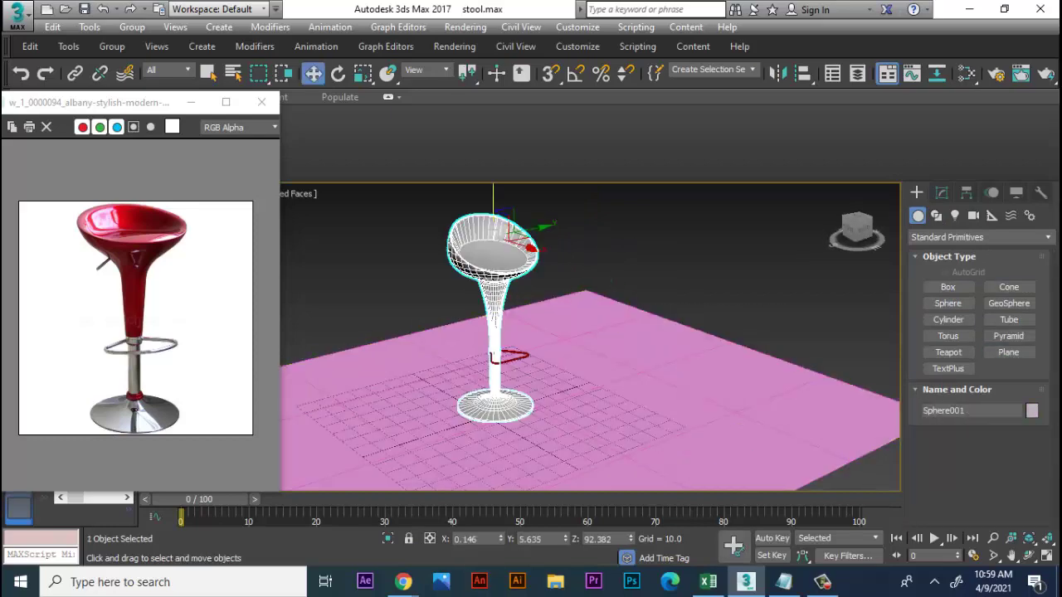
# Step: Add the footrest, lower both onto the floor, and drag a copy to the right
pyautogui.keyDown('ctrl'); pyautogui.click(498, 357); pyautogui.keyUp('ctrl')
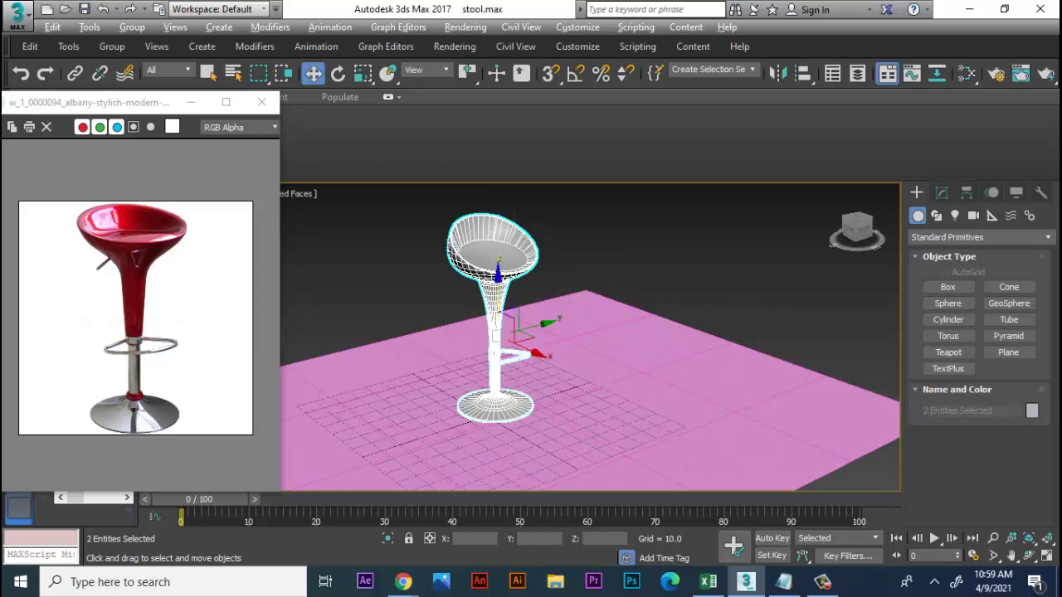
pyautogui.scroll(3, 497, 357)
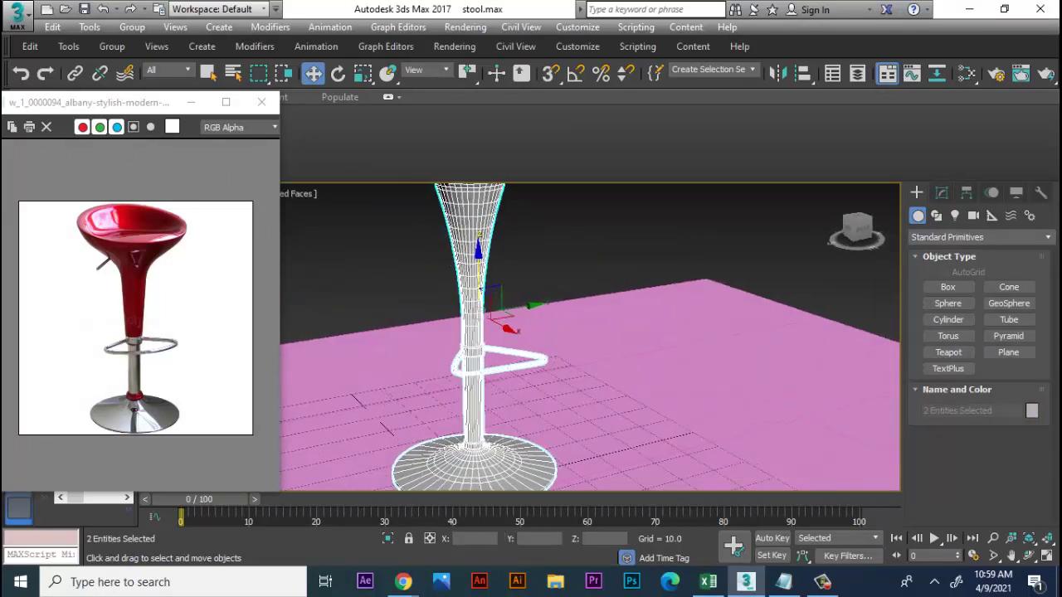
pyautogui.moveTo(589, 332)
pyautogui.keyDown('alt'); pyautogui.mouseDown(button='middle')
pyautogui.moveTo(581, 265)
pyautogui.moveTo(589, 274)
pyautogui.mouseUp(button='middle'); pyautogui.keyUp('alt')
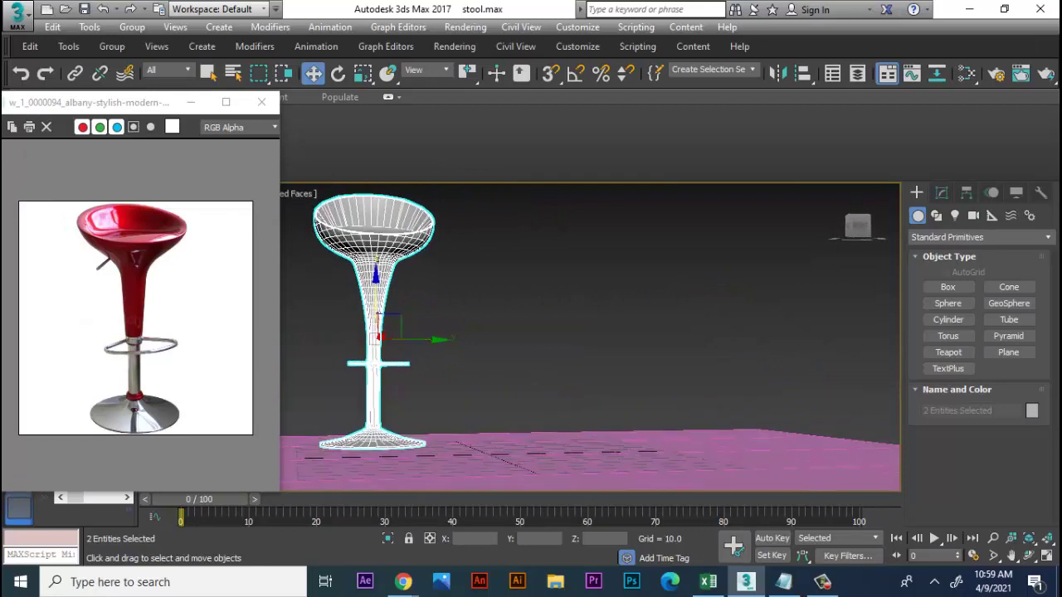
pyautogui.moveTo(375, 307); pyautogui.dragTo(375, 321)
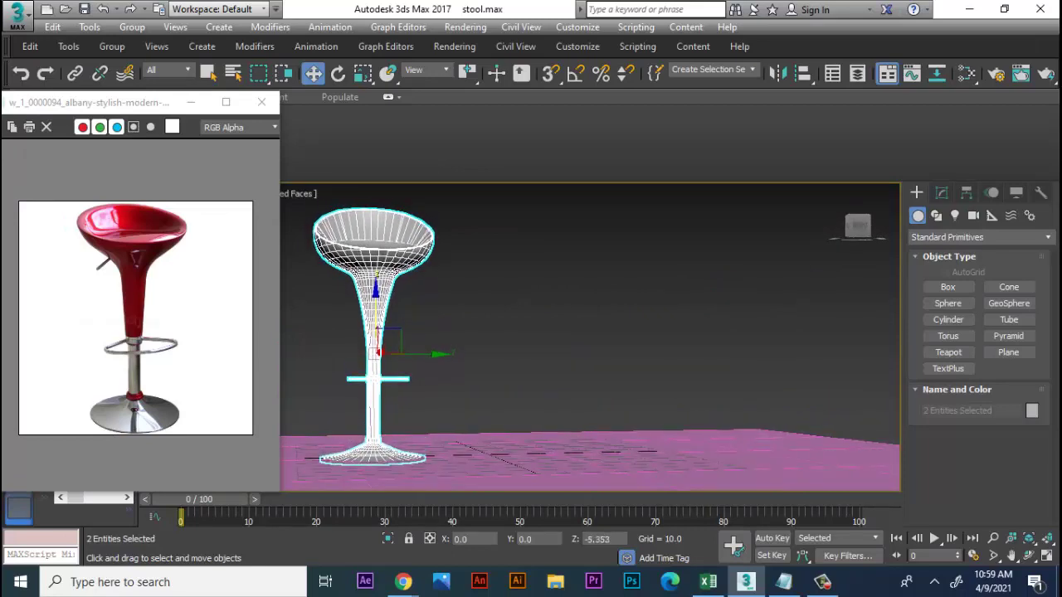
pyautogui.keyDown('alt'); pyautogui.moveTo(589, 315); pyautogui.dragTo(589, 382, button='middle'); pyautogui.keyUp('alt')
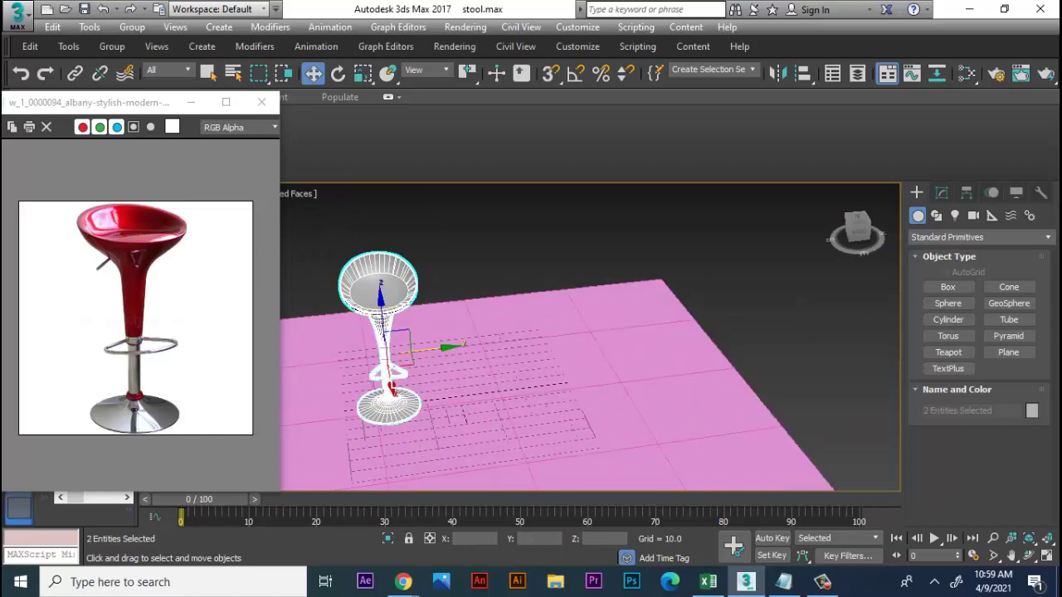
pyautogui.keyDown('shift'); pyautogui.moveTo(439, 346); pyautogui.dragTo(547, 333); pyautogui.keyUp('shift')
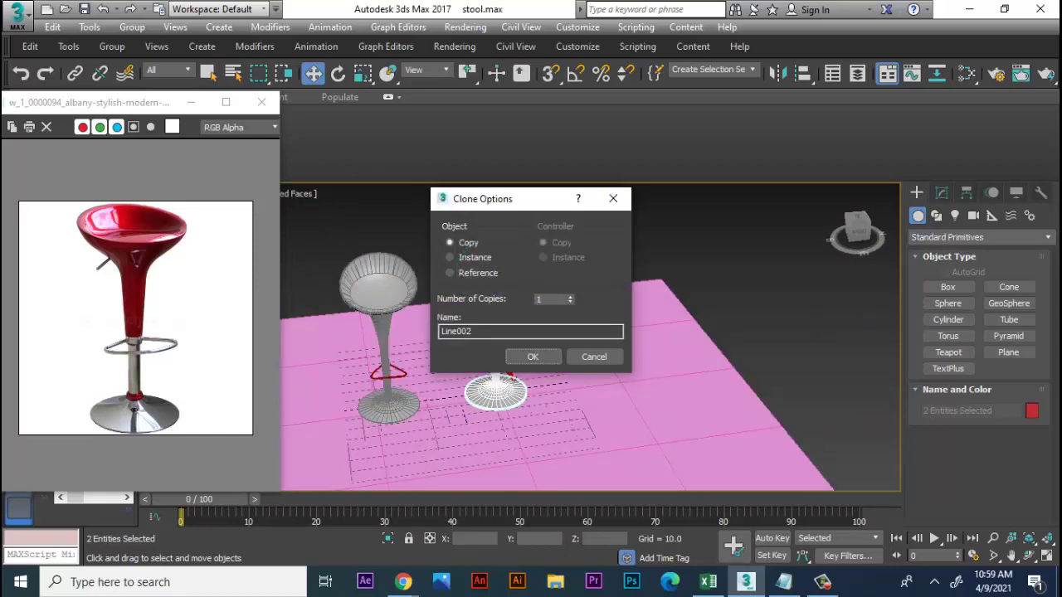
# Step: Confirm the clone for three stools in a row and select the first stool's seat for modifying
pyautogui.click(532, 357)
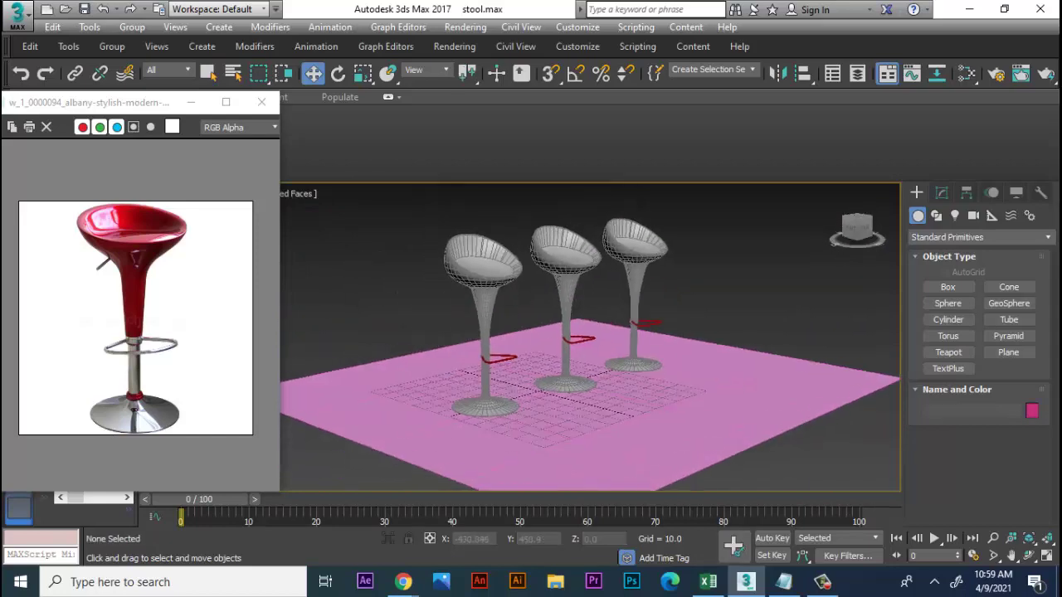
pyautogui.click(546, 251)
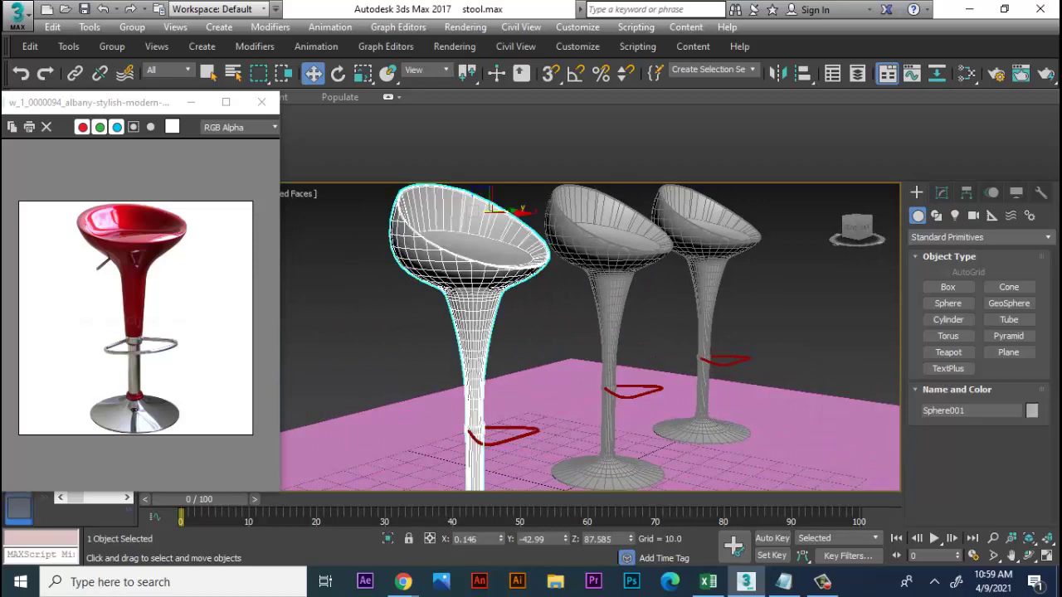
pyautogui.click(942, 193)
# Step: Enter Polygon level and select all of the first stool's polygons
pyautogui.click(948, 325)
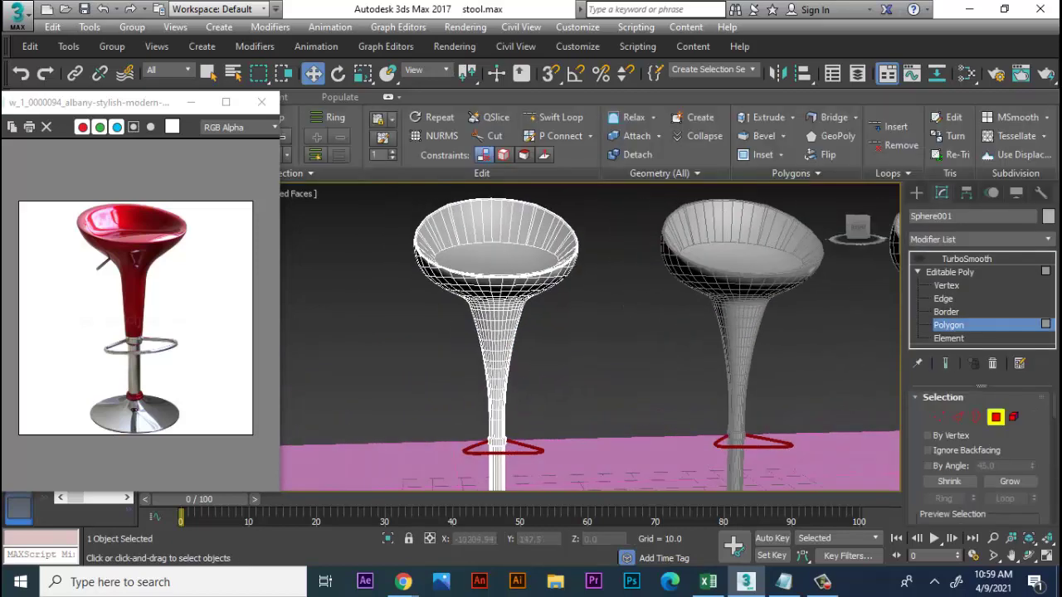
pyautogui.moveTo(589, 332); pyautogui.dragTo(589, 353, button='middle')
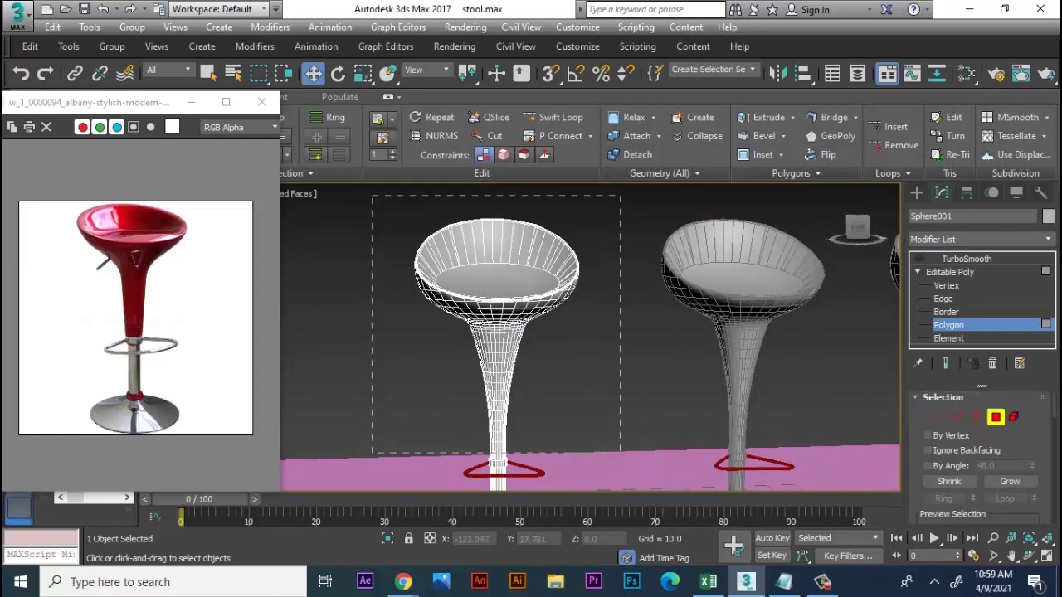
pyautogui.moveTo(619, 454); pyautogui.dragTo(620, 455)
pyautogui.keyDown('alt'); pyautogui.moveTo(589, 332); pyautogui.dragTo(531, 315, button='middle'); pyautogui.keyUp('alt')
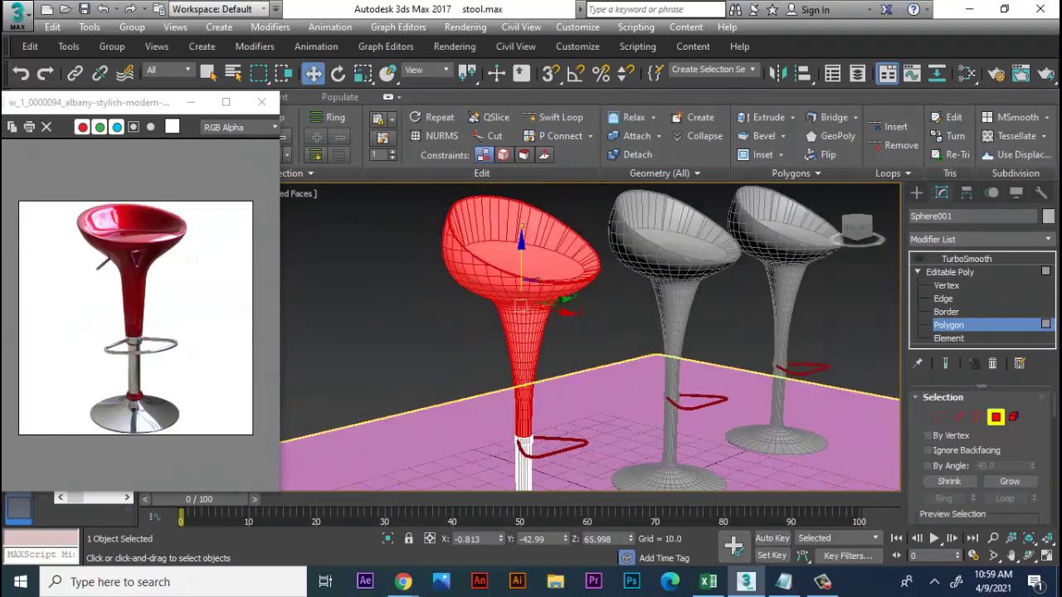
pyautogui.scroll(-5, 589, 331)
pyautogui.scroll(2, 589, 332)
# Step: In Render Setup, change the renderer from Scanline to NVIDIA mental ray
pyautogui.click(466, 26)
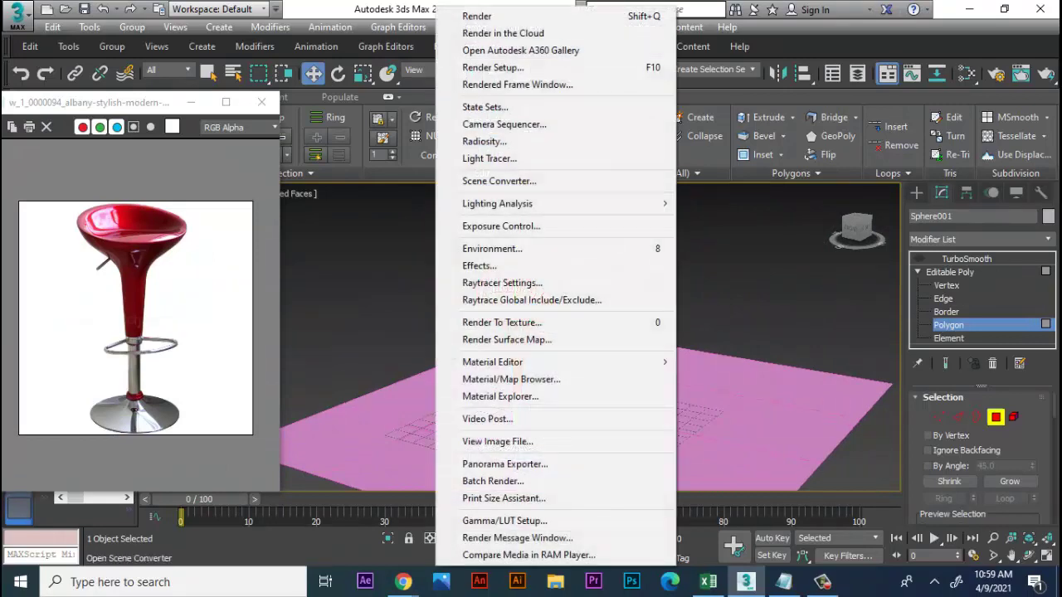
pyautogui.click(493, 67)
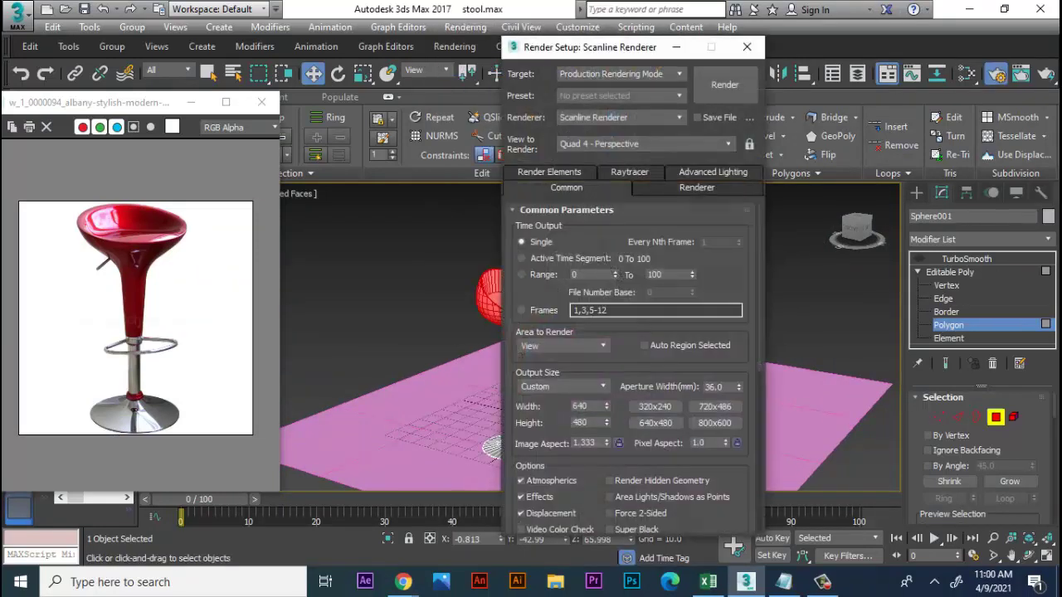
pyautogui.click(621, 117)
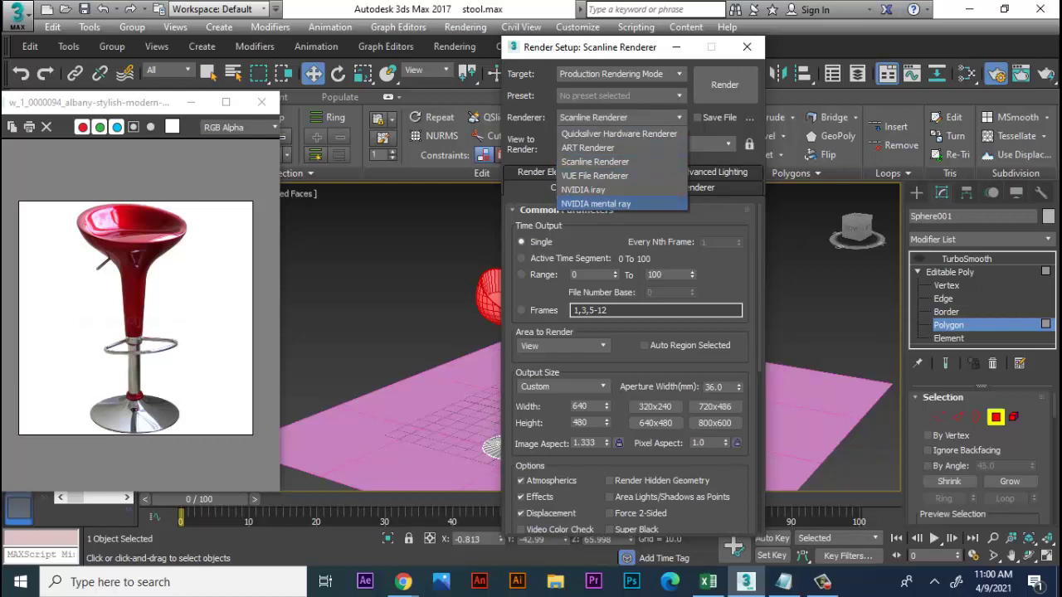
pyautogui.click(596, 203)
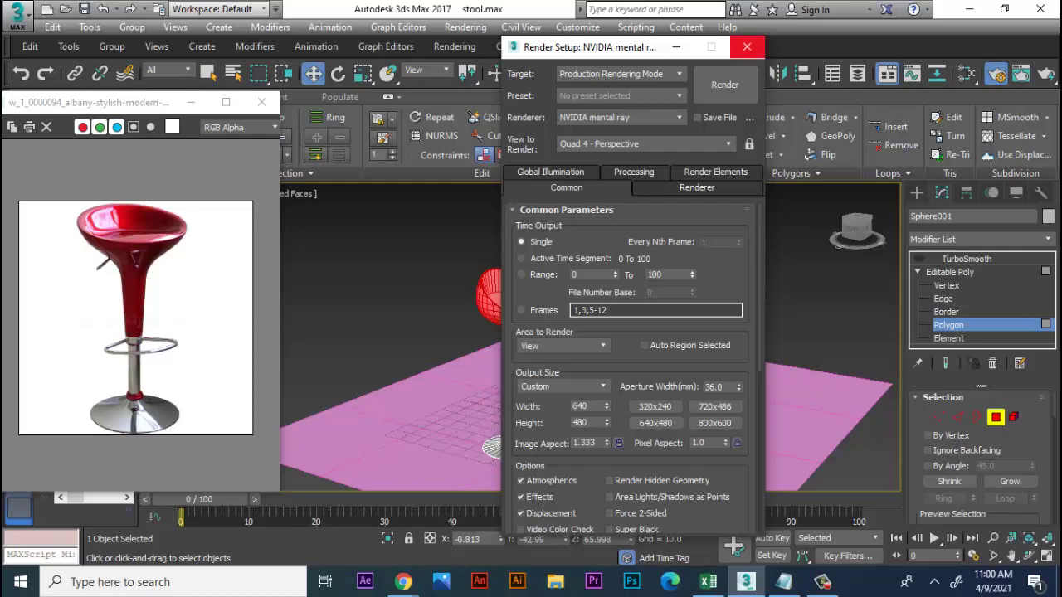
pyautogui.click(748, 47)
pyautogui.scroll(3, 581, 349)
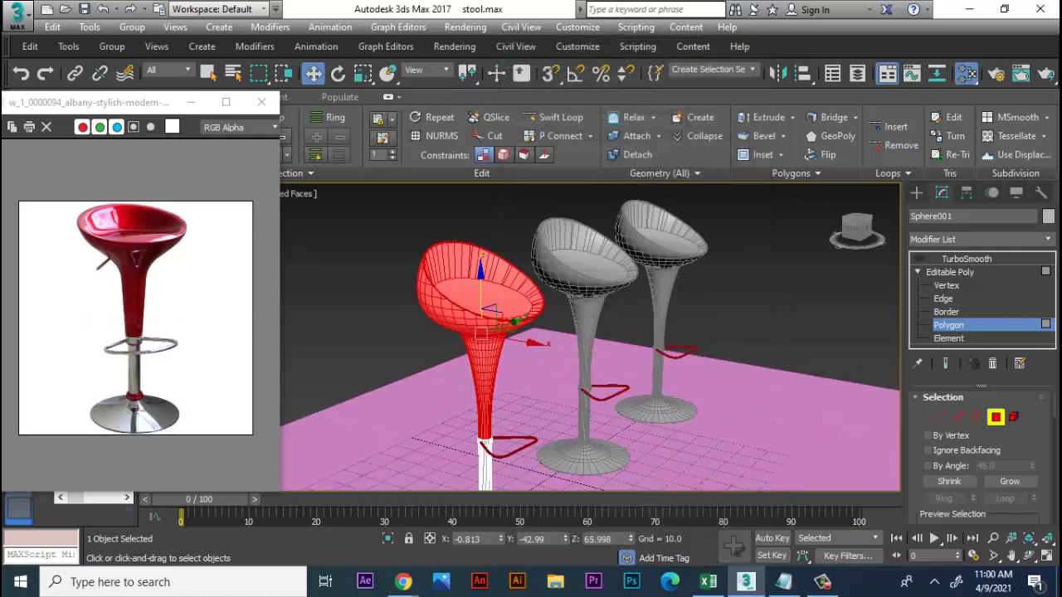
# Step: Add an Autodesk MetallicPaint material in the Slate Material Editor and show its parameters
pyautogui.click(967, 73)
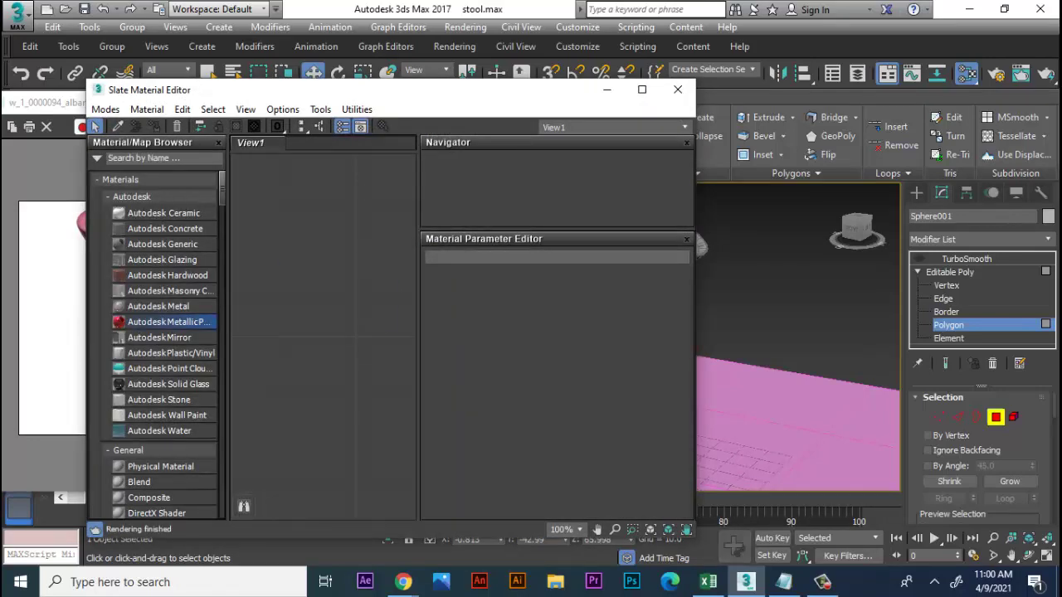
pyautogui.moveTo(166, 322); pyautogui.dragTo(295, 275)
pyautogui.doubleClick(332, 276)
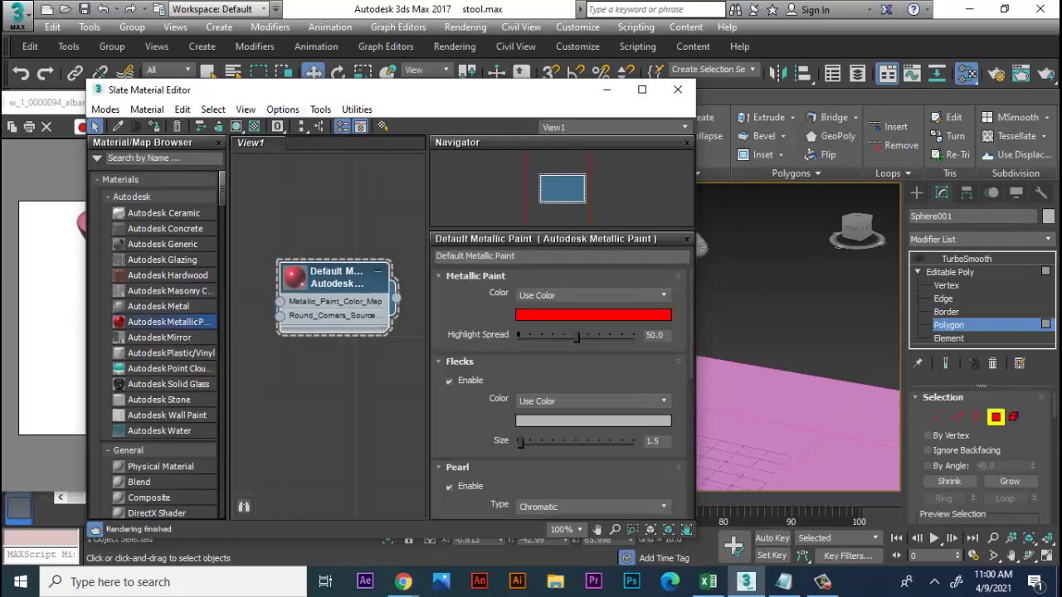
# Step: Select the first stool's lower stem and base polygons
pyautogui.moveTo(332, 90); pyautogui.dragTo(92, 160)
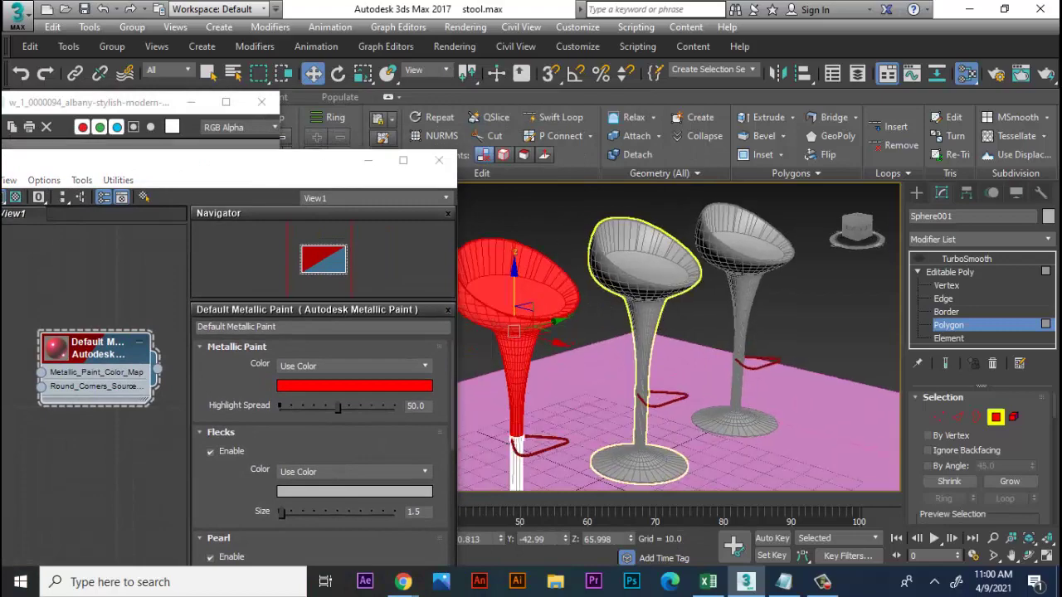
pyautogui.moveTo(680, 332)
pyautogui.keyDown('alt'); pyautogui.mouseDown(button='middle')
pyautogui.moveTo(713, 324)
pyautogui.moveTo(655, 340)
pyautogui.mouseUp(button='middle'); pyautogui.keyUp('alt')
pyautogui.click(561, 464)
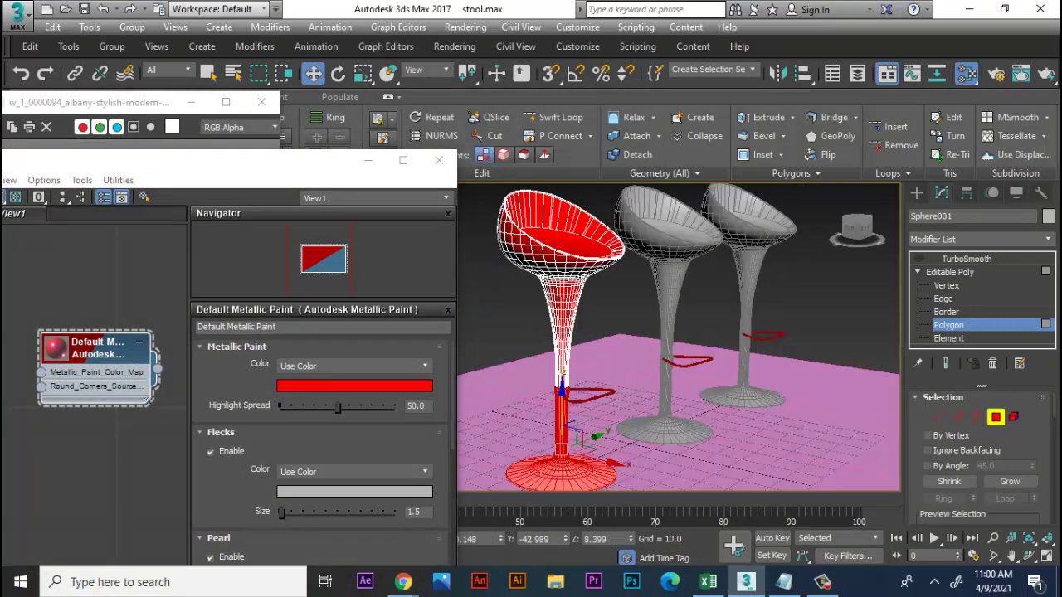
# Step: Set the metallic paint's Top Coat type to Chrome
pyautogui.moveTo(230, 161)
pyautogui.mouseDown()
pyautogui.moveTo(560, 213)
pyautogui.moveTo(527, 132)
pyautogui.mouseUp()
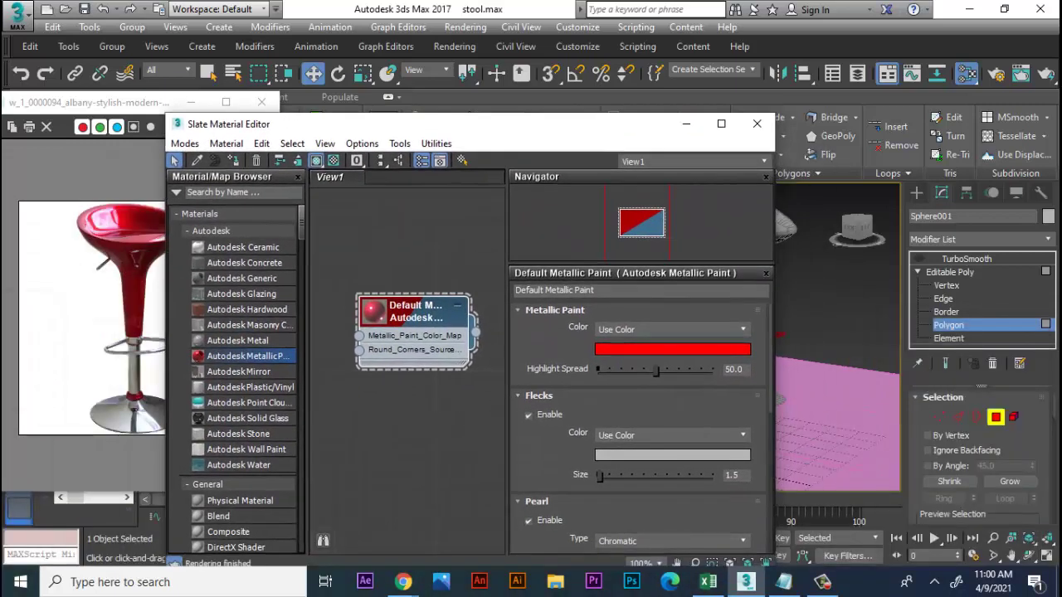
pyautogui.scroll(-3, 610, 454)
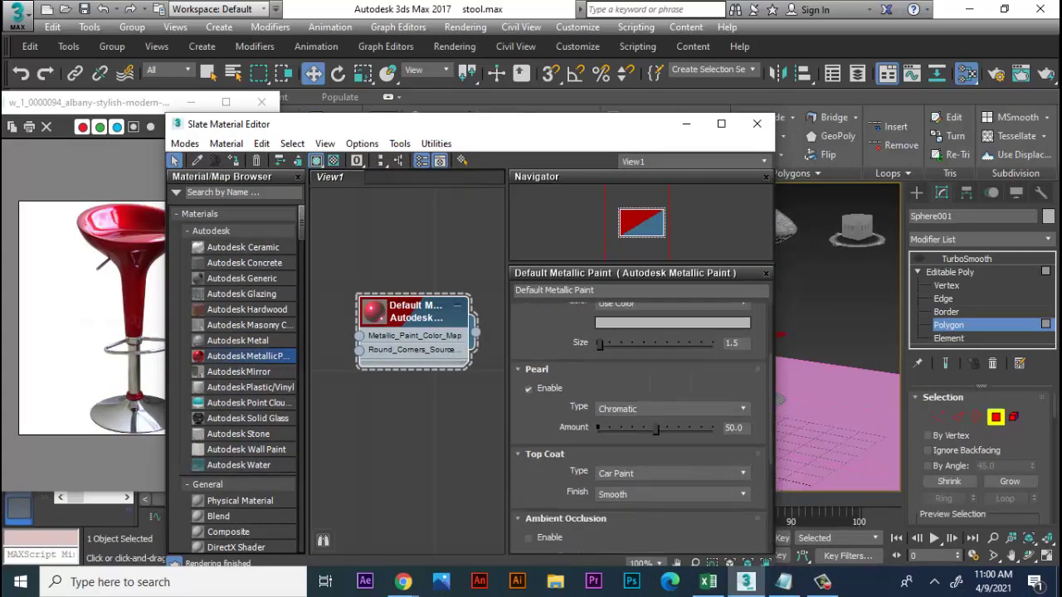
pyautogui.scroll(-1, 638, 414)
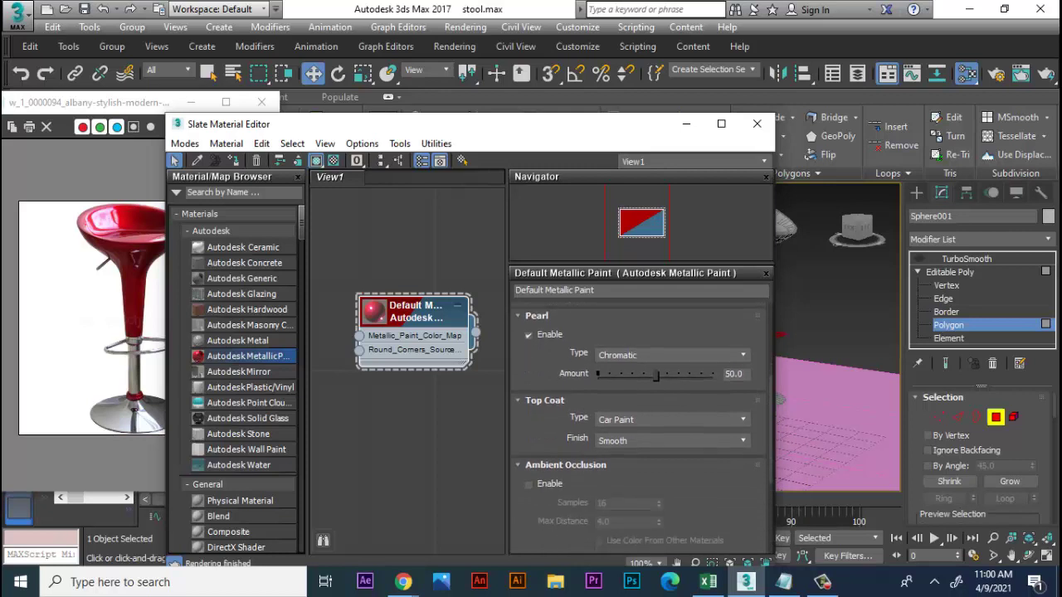
pyautogui.click(672, 419)
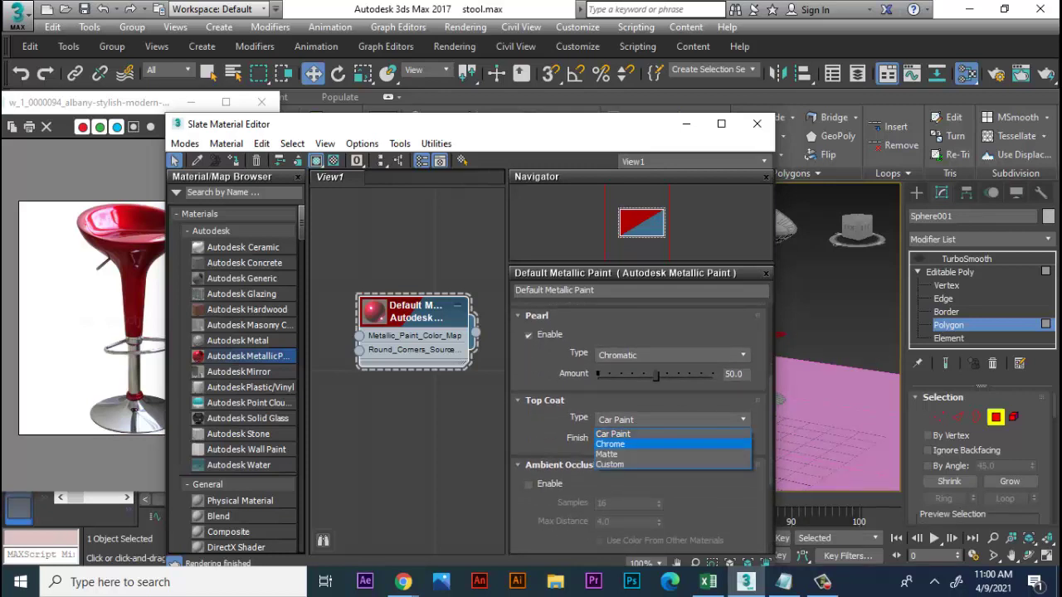
pyautogui.click(630, 444)
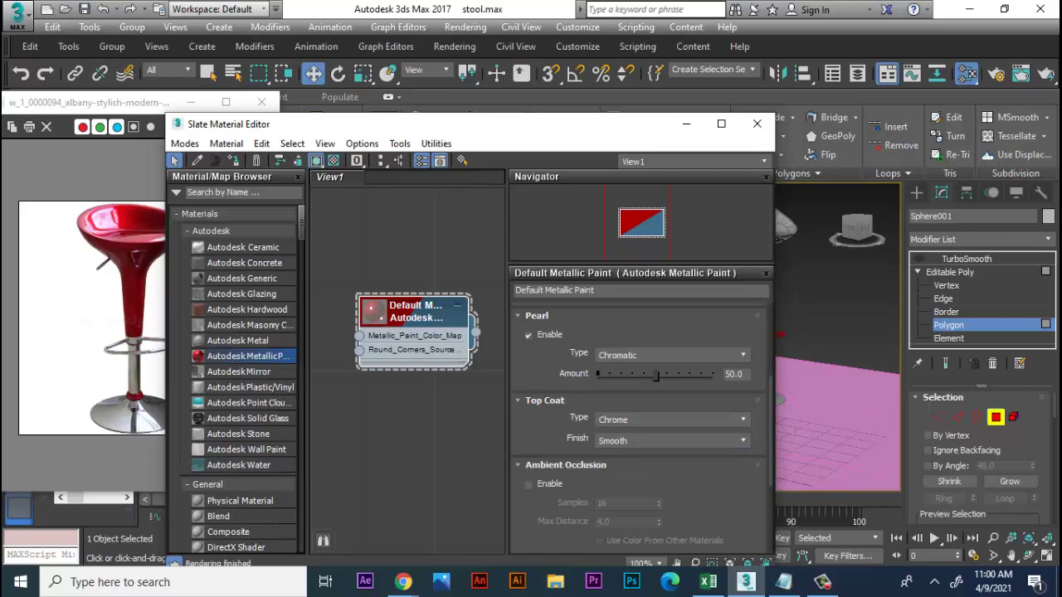
pyautogui.moveTo(601, 131); pyautogui.dragTo(316, 177)
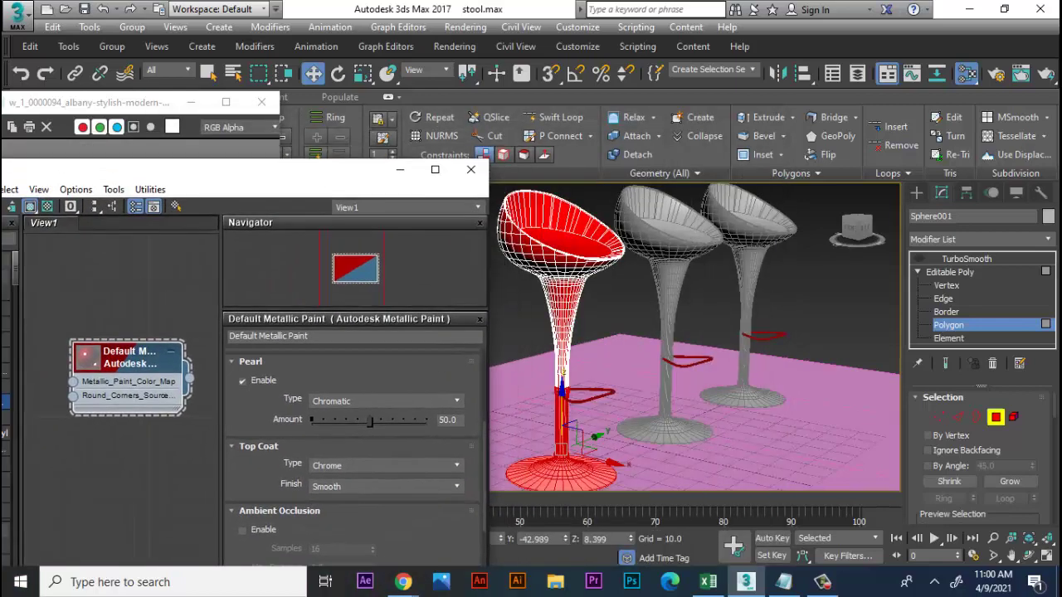
# Step: Clear the polygon selection, orbit around the red stool, and centre the Slate Material Editor
pyautogui.click(854, 282)
pyautogui.keyDown('alt'); pyautogui.moveTo(697, 374); pyautogui.dragTo(697, 332, button='middle'); pyautogui.keyUp('alt')
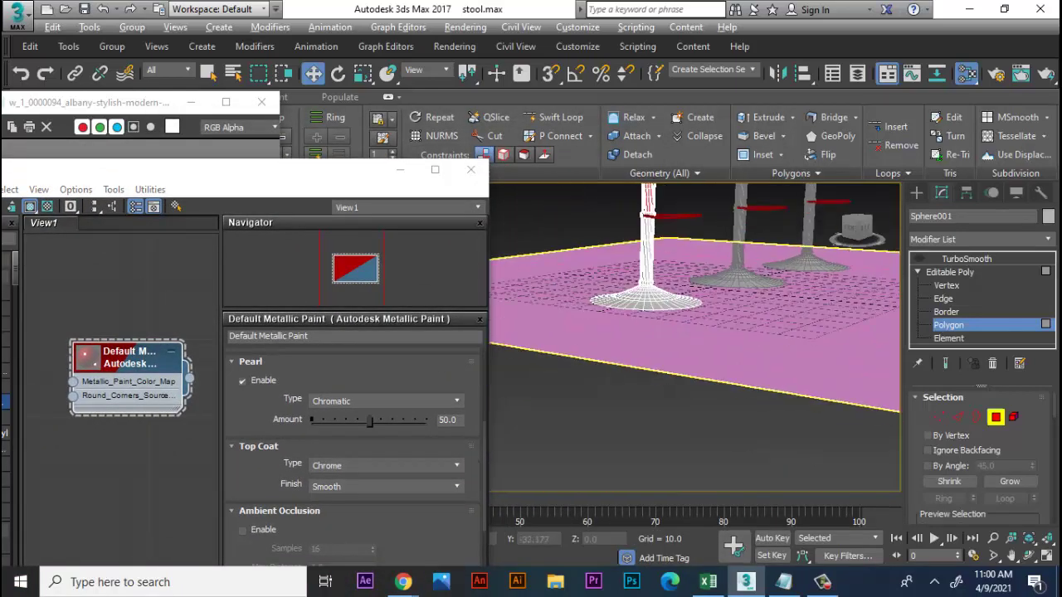
pyautogui.scroll(2, 694, 337)
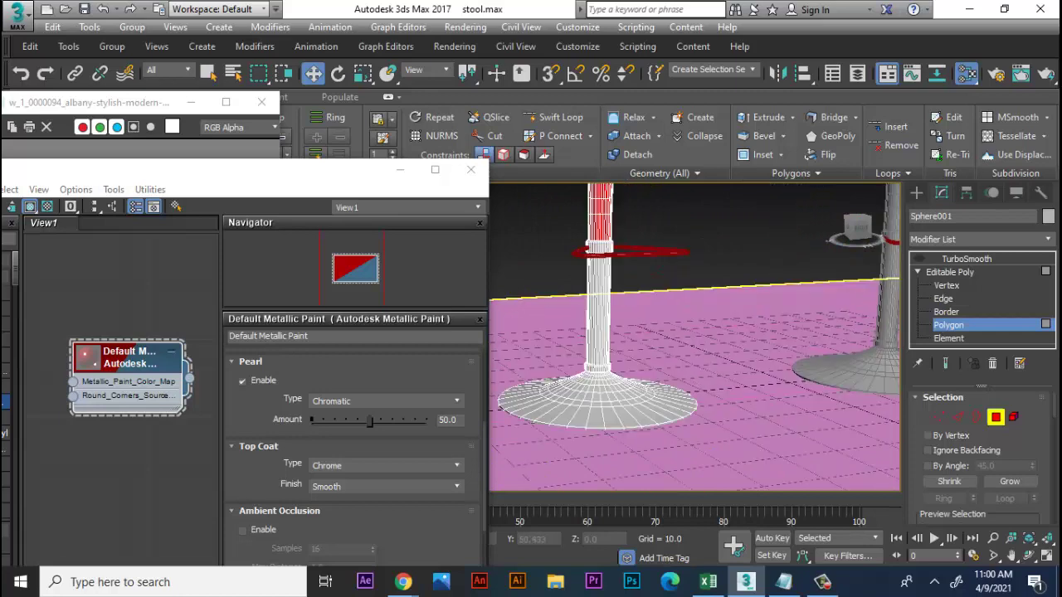
pyautogui.keyDown('alt'); pyautogui.moveTo(695, 337); pyautogui.dragTo(763, 332, button='middle'); pyautogui.keyUp('alt')
pyautogui.scroll(3, 695, 337)
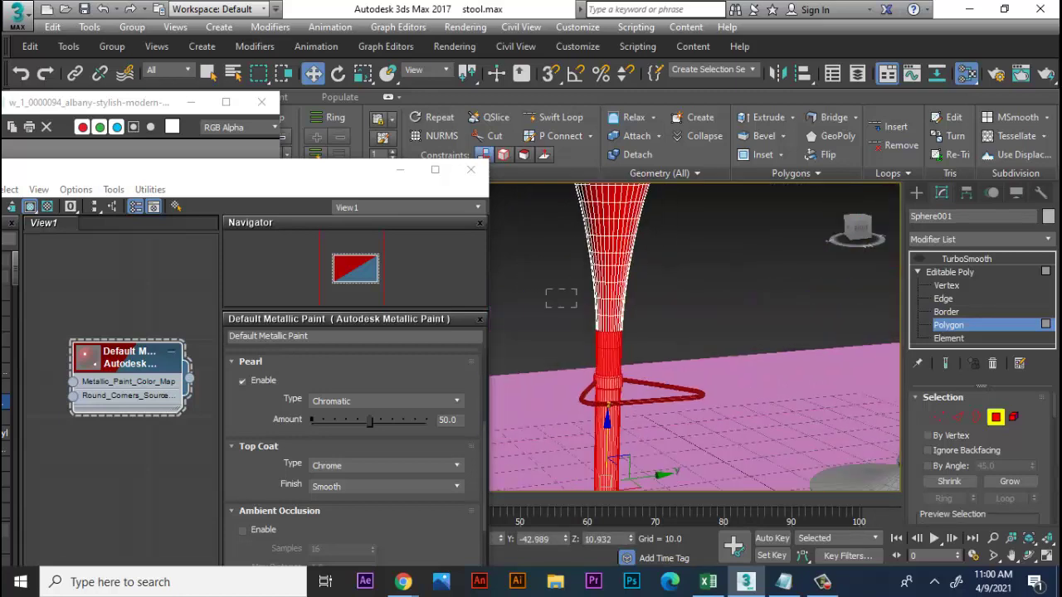
pyautogui.scroll(-3, 695, 337)
pyautogui.scroll(-2, 695, 337)
pyautogui.scroll(-2, 695, 337)
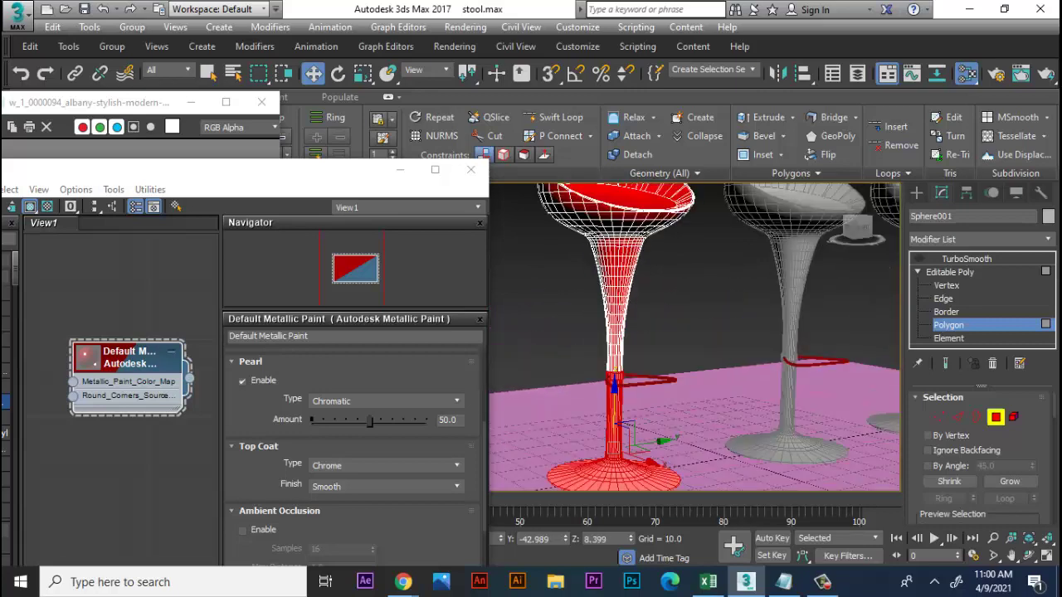
pyautogui.keyDown('alt'); pyautogui.moveTo(695, 337); pyautogui.dragTo(695, 316, button='middle'); pyautogui.keyUp('alt')
pyautogui.moveTo(249, 169)
pyautogui.mouseDown()
pyautogui.moveTo(672, 124)
pyautogui.moveTo(601, 111)
pyautogui.moveTo(609, 114)
pyautogui.mouseUp()
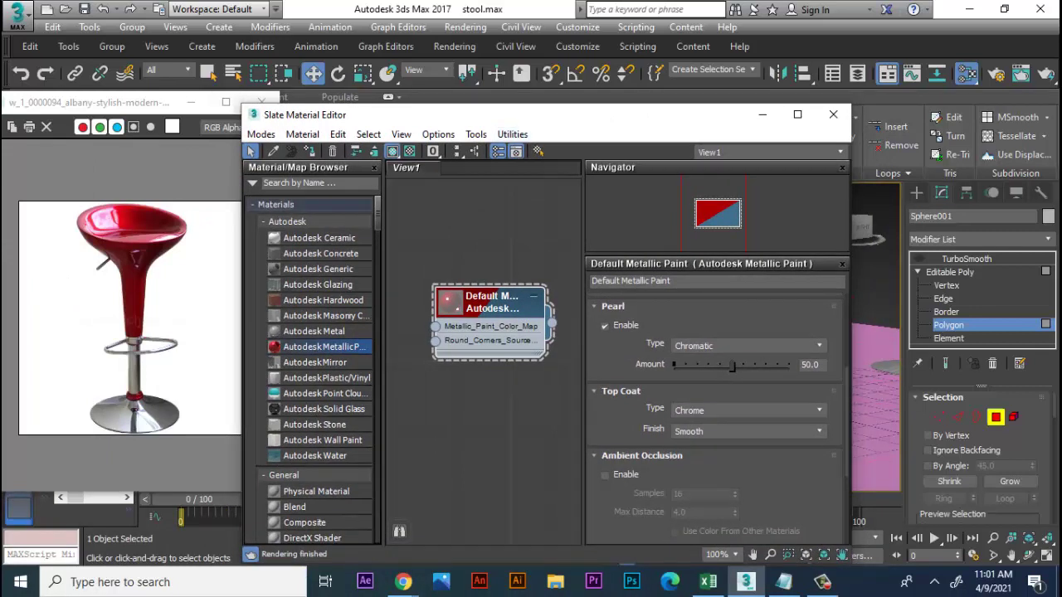
# Step: Move the metallic paint node higher in the graph and browse the material library
pyautogui.moveTo(489, 299); pyautogui.dragTo(475, 187)
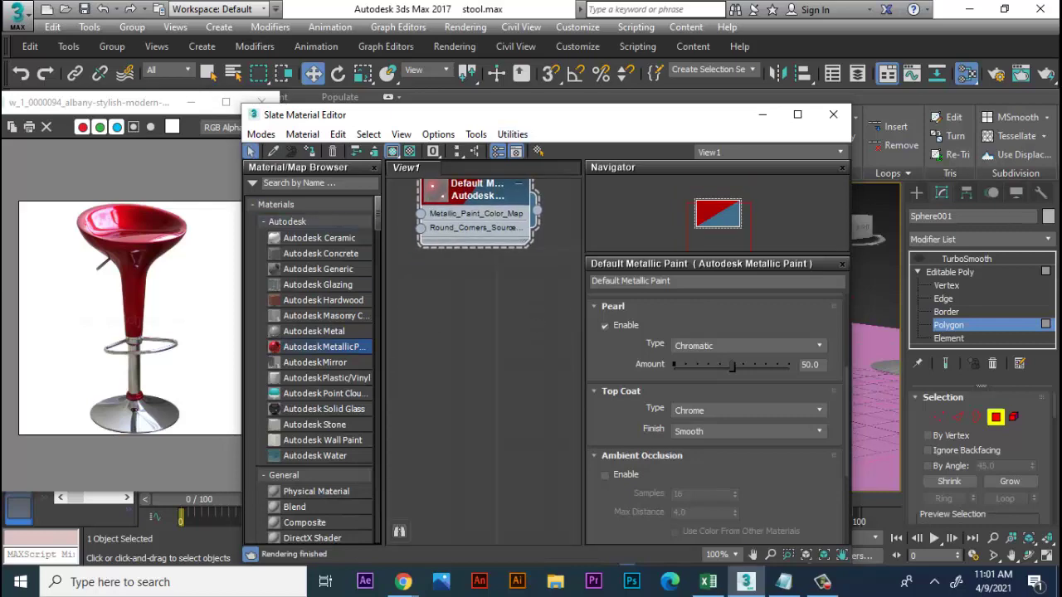
pyautogui.scroll(-5, 316, 365)
pyautogui.scroll(-5, 315, 365)
pyautogui.scroll(-5, 315, 365)
pyautogui.scroll(-2, 315, 365)
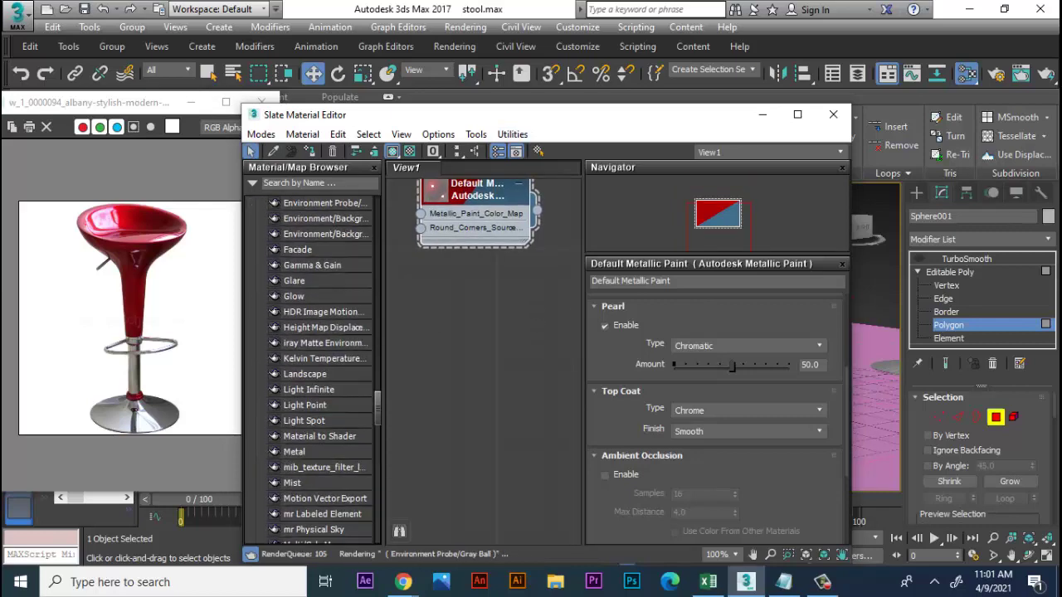
pyautogui.scroll(-2, 316, 365)
pyautogui.scroll(10, 316, 365)
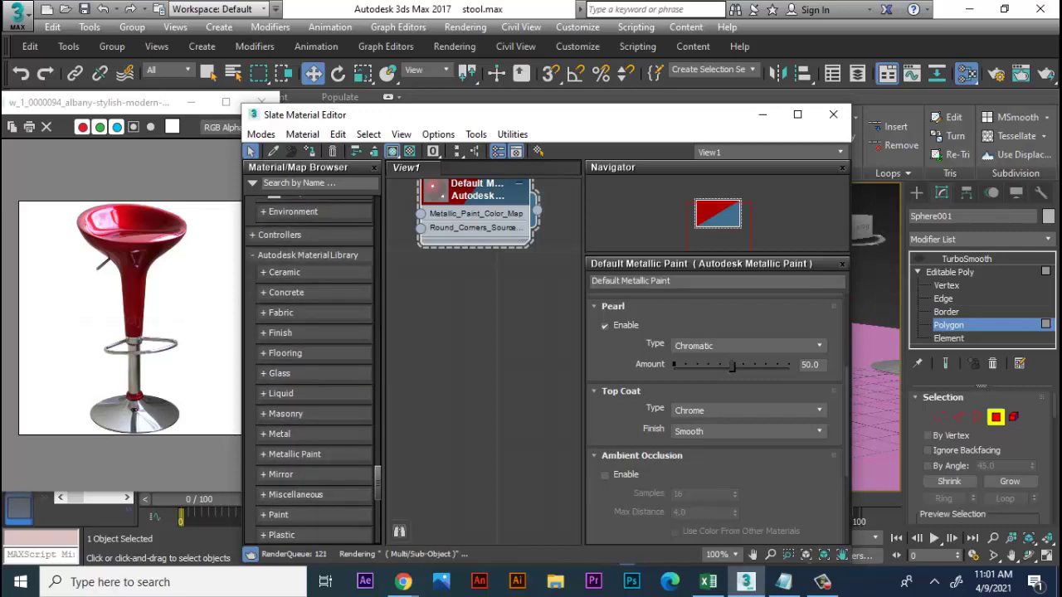
# Step: Add Metal Chrome - Polished Brushed from the library's Metal category to the graph
pyautogui.click(280, 433)
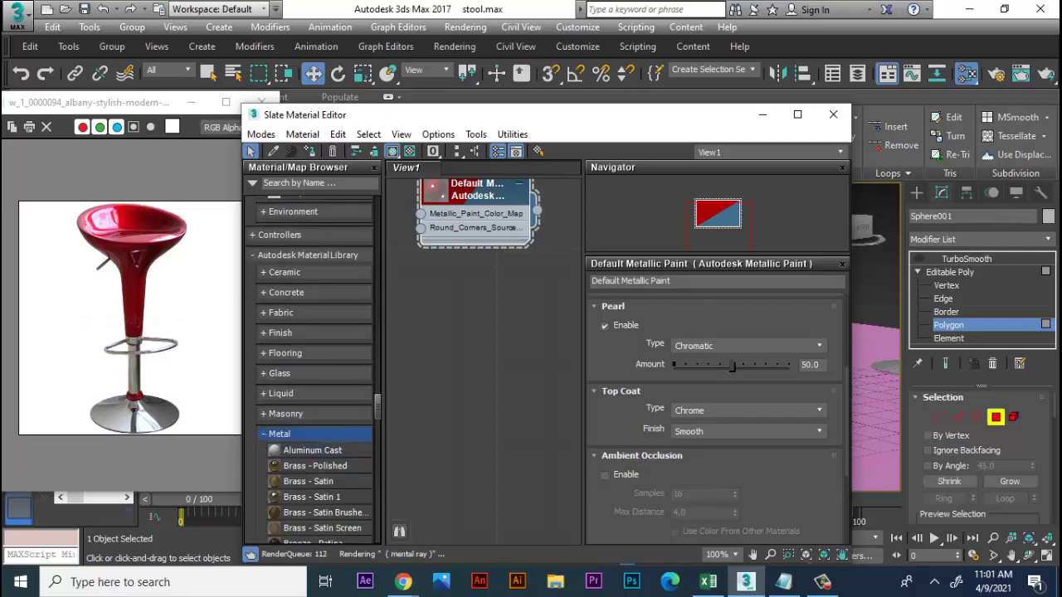
pyautogui.scroll(-5, 315, 365)
pyautogui.scroll(-5, 315, 365)
pyautogui.scroll(-5, 315, 365)
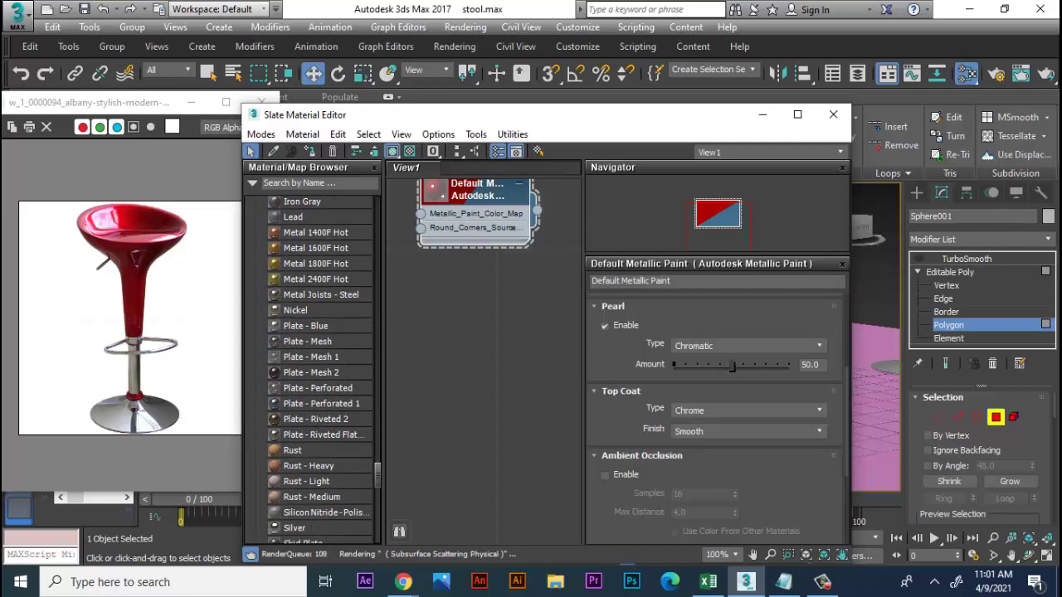
pyautogui.scroll(5, 315, 365)
pyautogui.scroll(5, 315, 365)
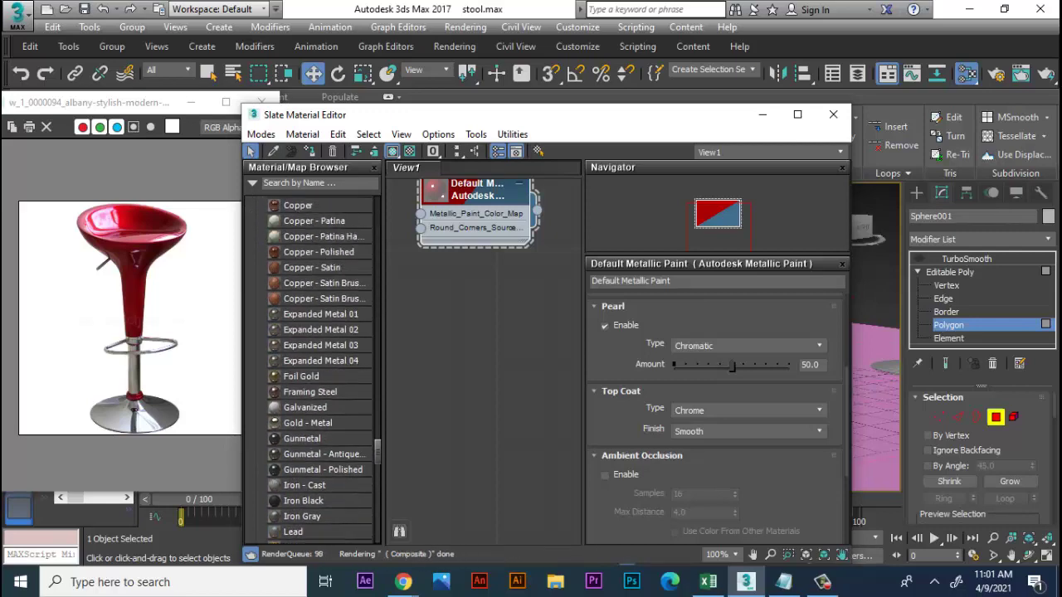
pyautogui.scroll(-5, 320, 370)
pyautogui.scroll(-5, 320, 370)
pyautogui.scroll(10, 319, 370)
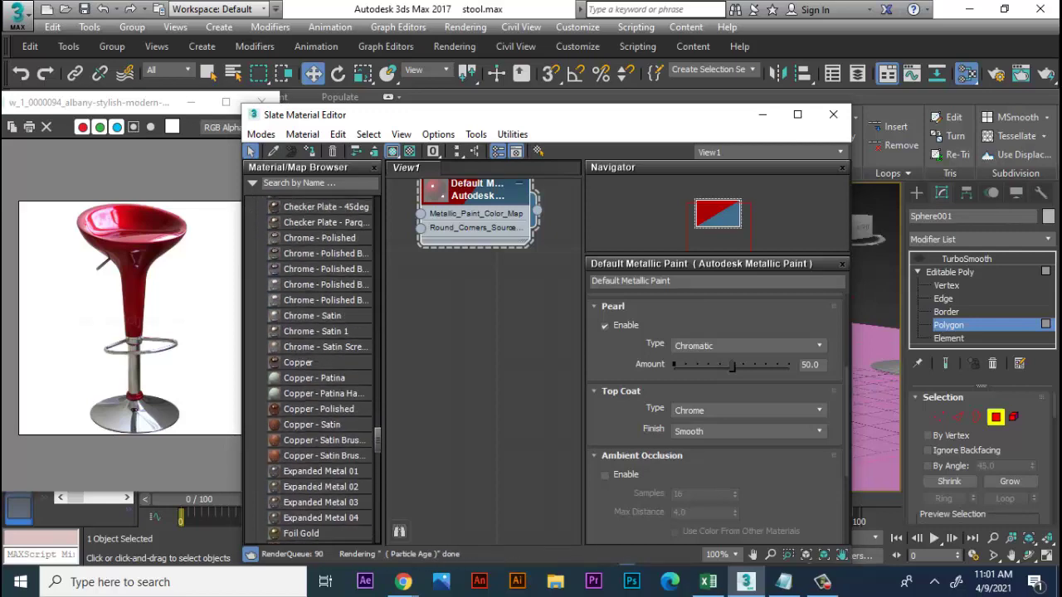
pyautogui.scroll(1, 319, 370)
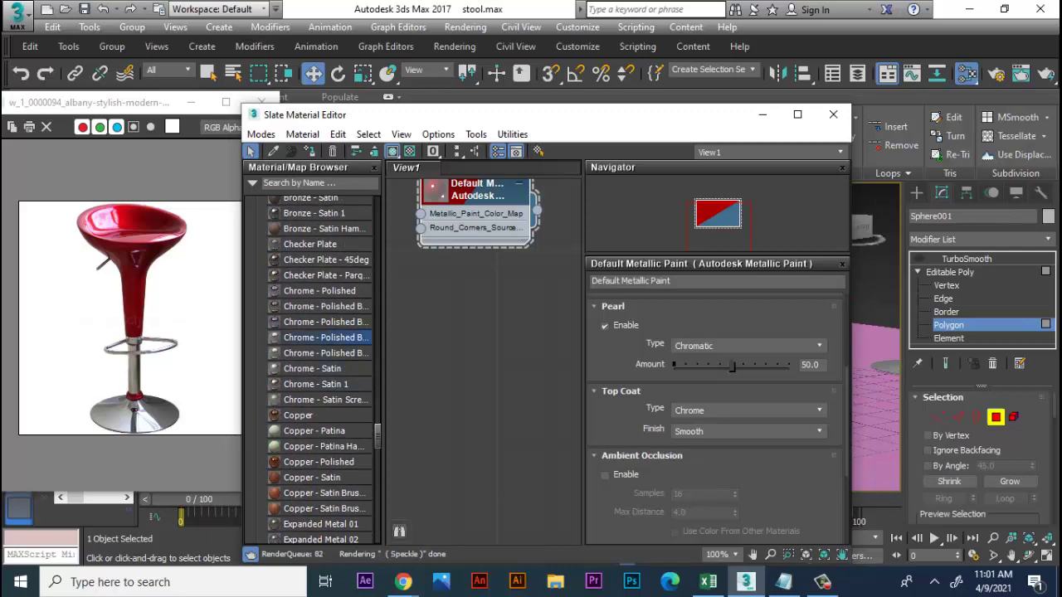
pyautogui.doubleClick(324, 337)
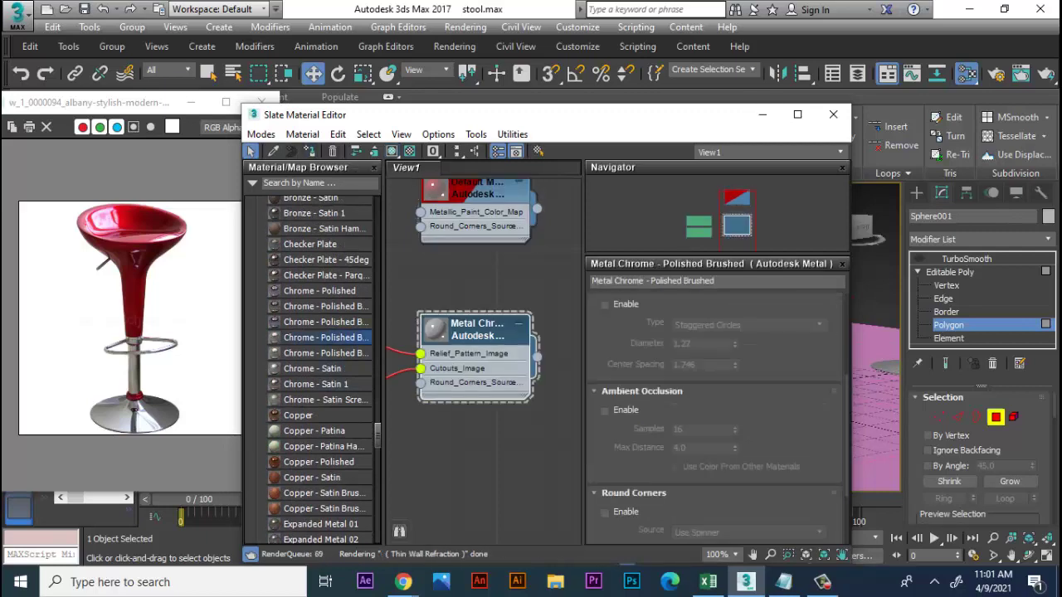
# Step: Leave polygon editing and select the red footrest ring Line001
pyautogui.press('m')
pyautogui.keyDown('alt'); pyautogui.moveTo(498, 348); pyautogui.dragTo(448, 349, button='middle'); pyautogui.keyUp('alt')
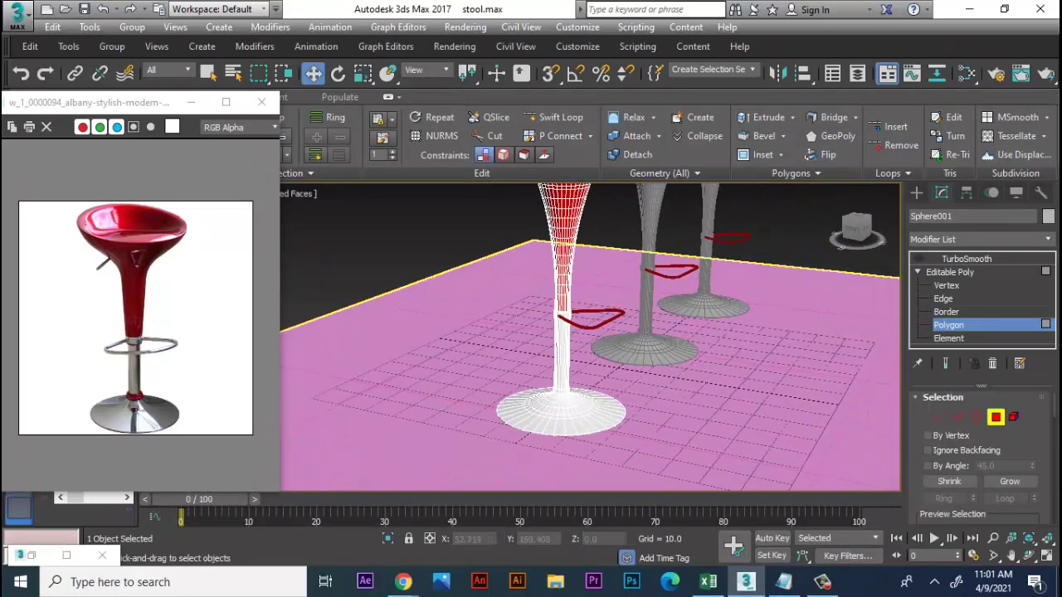
pyautogui.press('4')
pyautogui.click(591, 317)
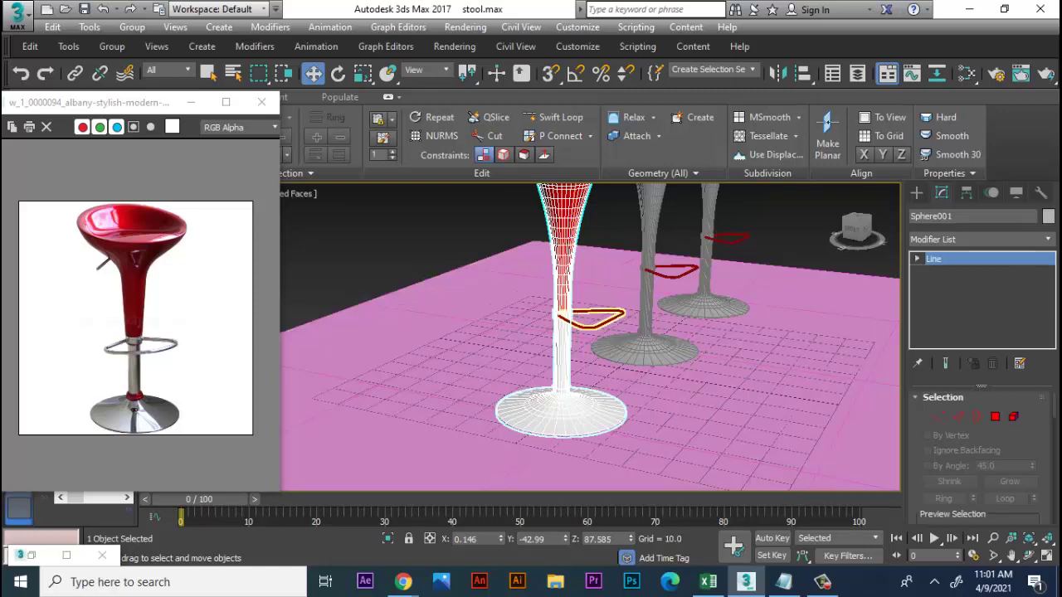
pyautogui.press('m')
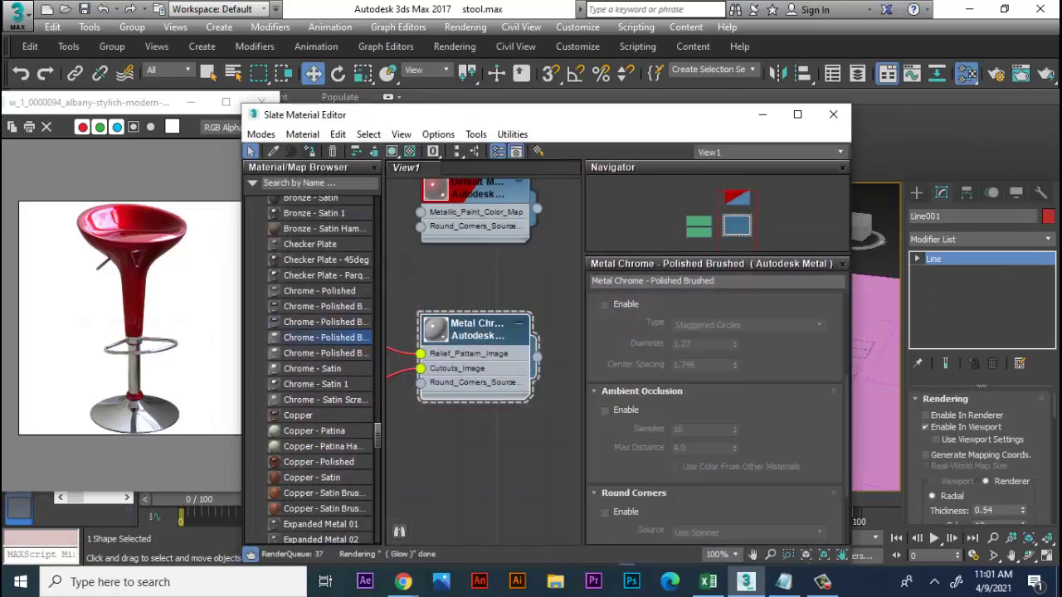
pyautogui.click(833, 114)
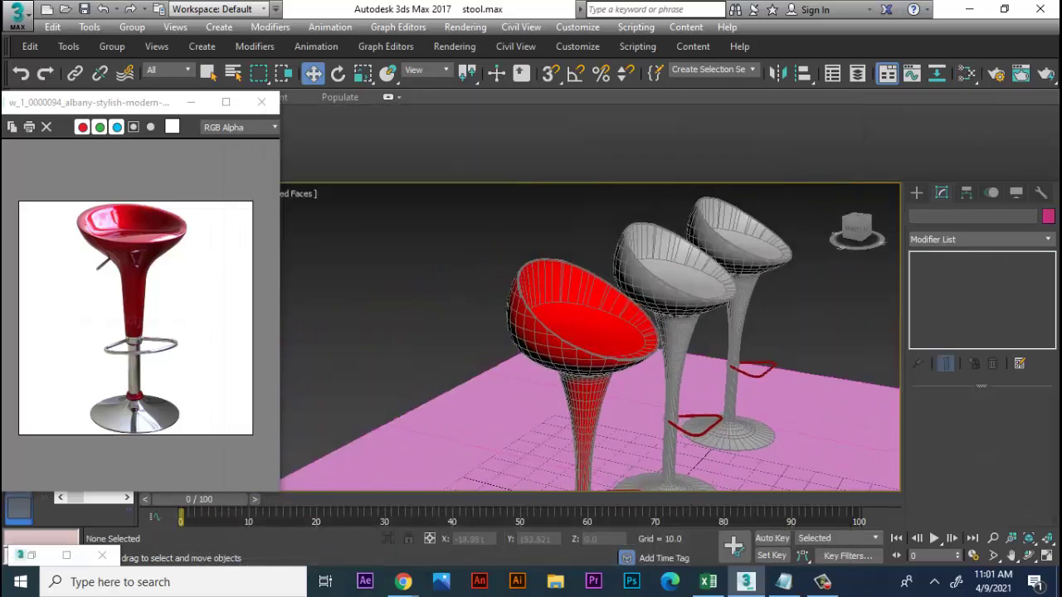
# Step: Show the stools shaded without wireframe edges
pyautogui.press('F4')
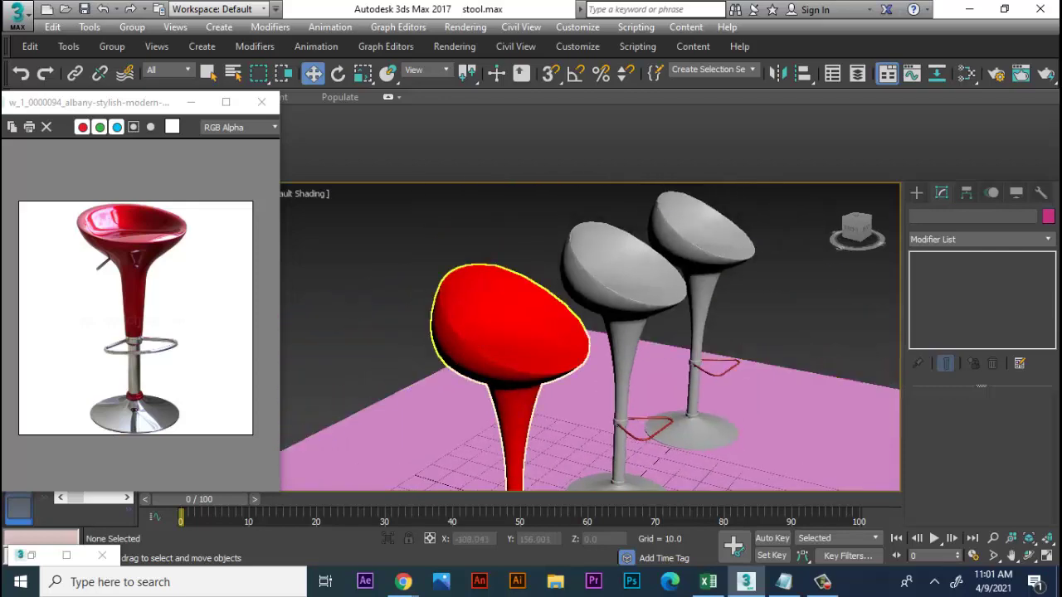
pyautogui.scroll(-4, 589, 336)
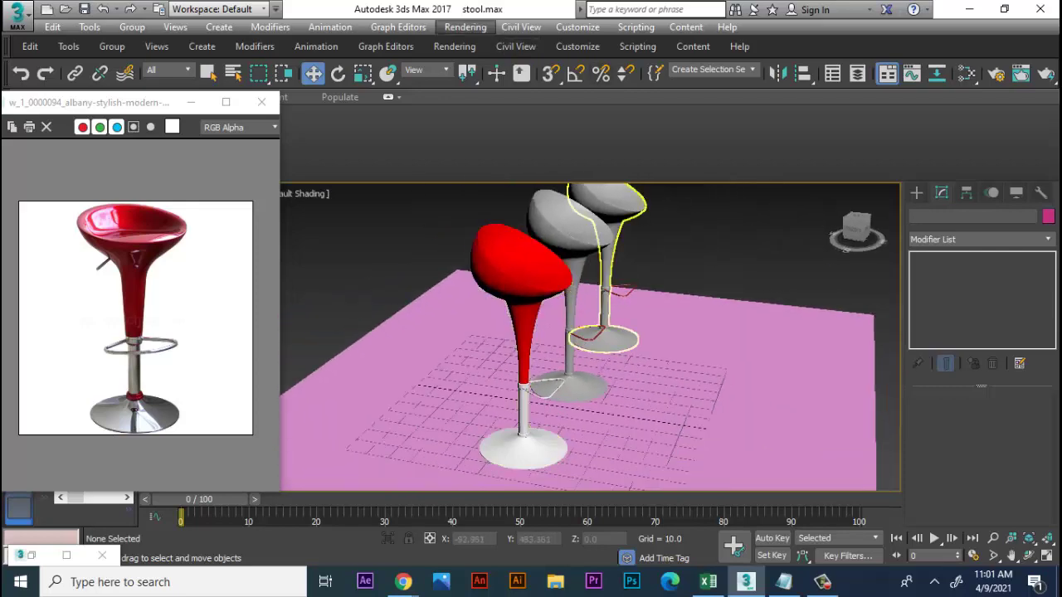
pyautogui.click(465, 27)
# Step: Set the Environment and Effects background colour to white (255,255,255)
pyautogui.click(497, 261)
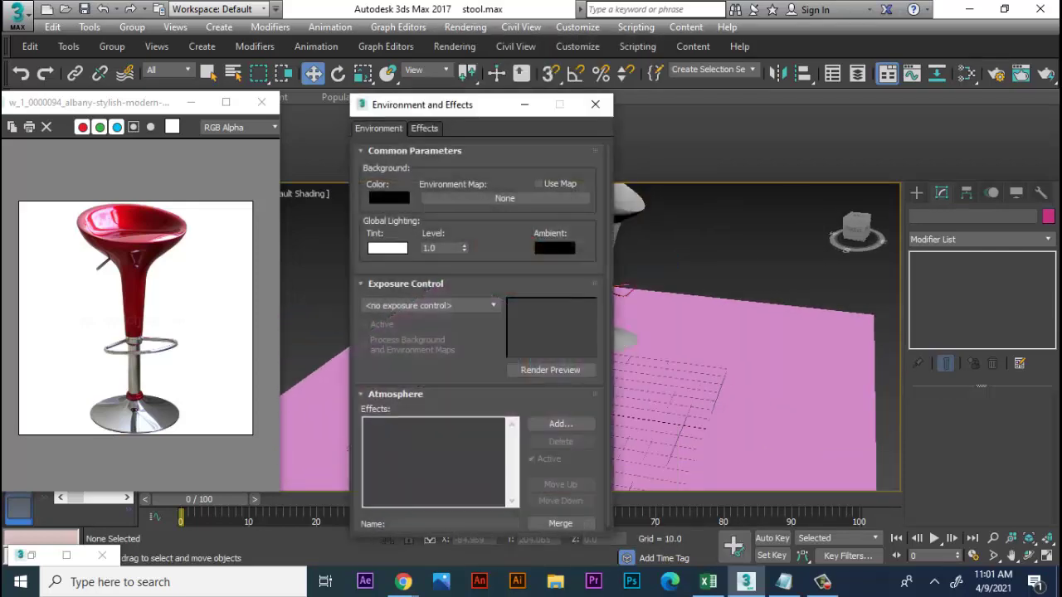
pyautogui.click(389, 198)
pyautogui.moveTo(320, 217); pyautogui.dragTo(321, 98)
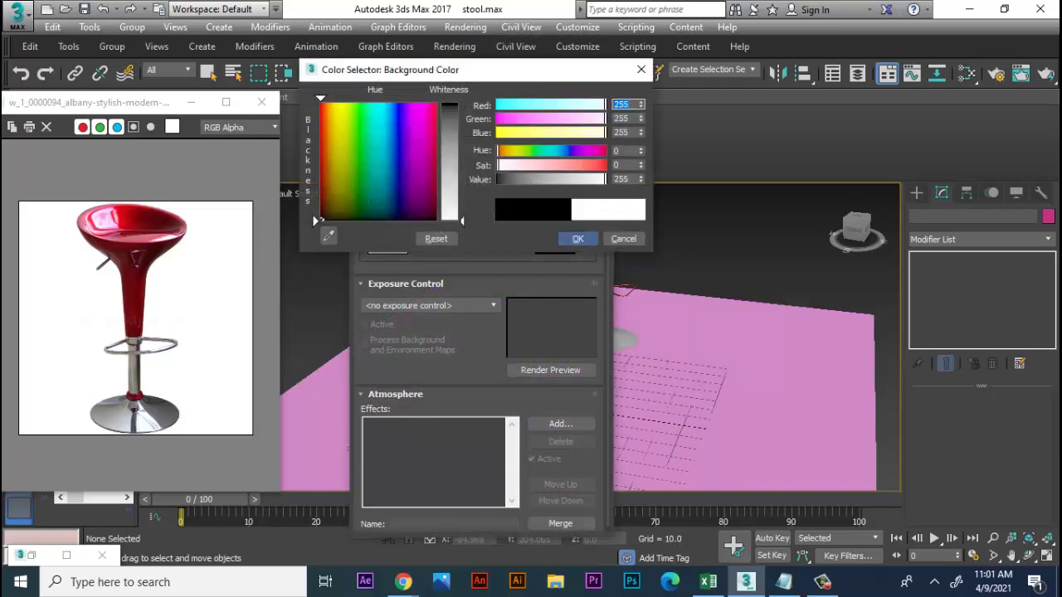
pyautogui.click(577, 238)
# Step: Render a test image of the stools, close both windows, and reopen the material editor
pyautogui.click(465, 26)
pyautogui.click(481, 42)
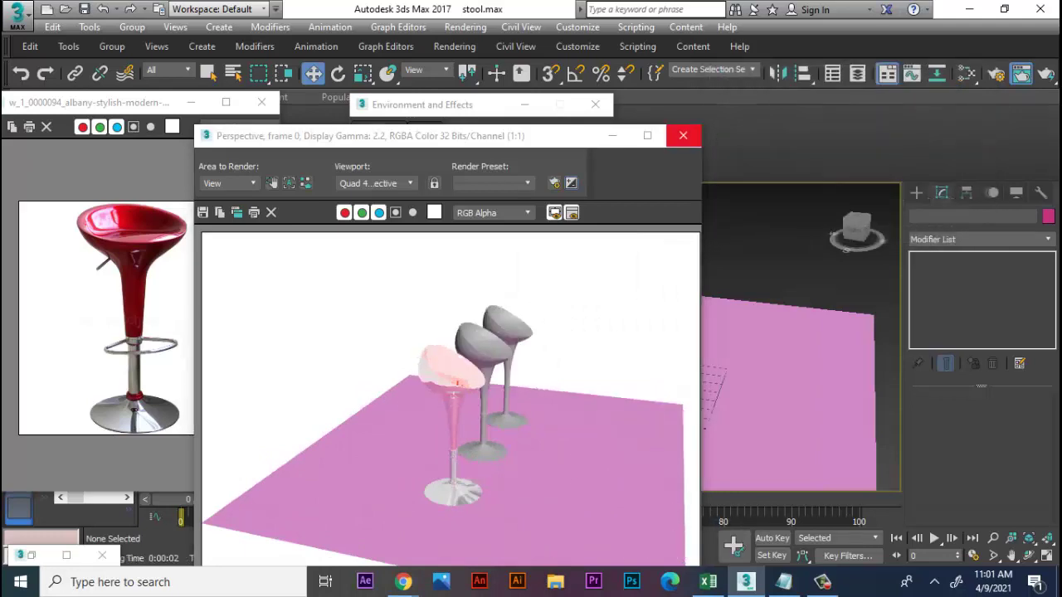
pyautogui.click(683, 135)
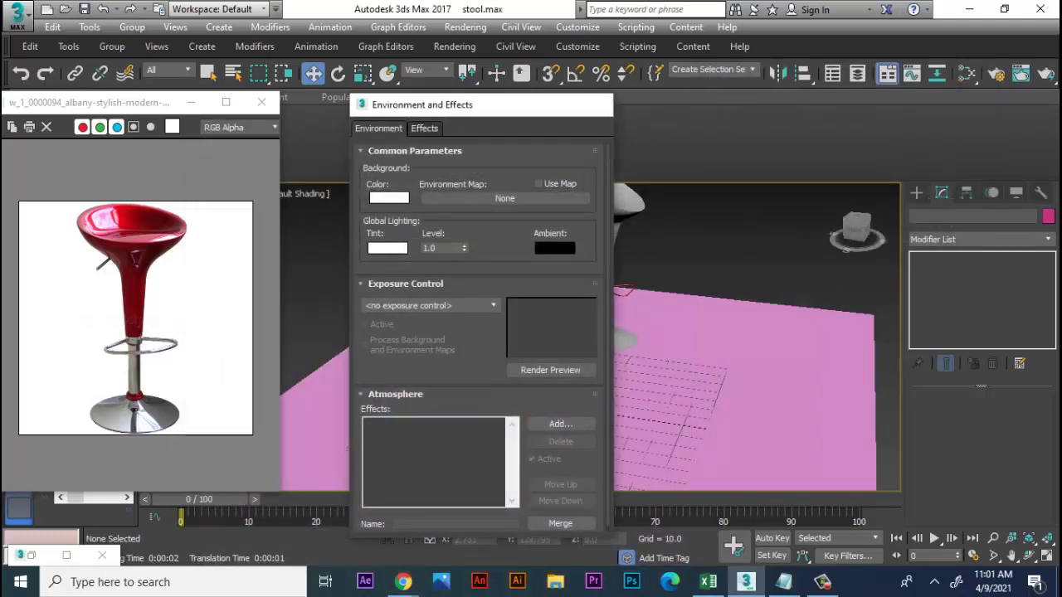
pyautogui.click(595, 104)
pyautogui.click(967, 73)
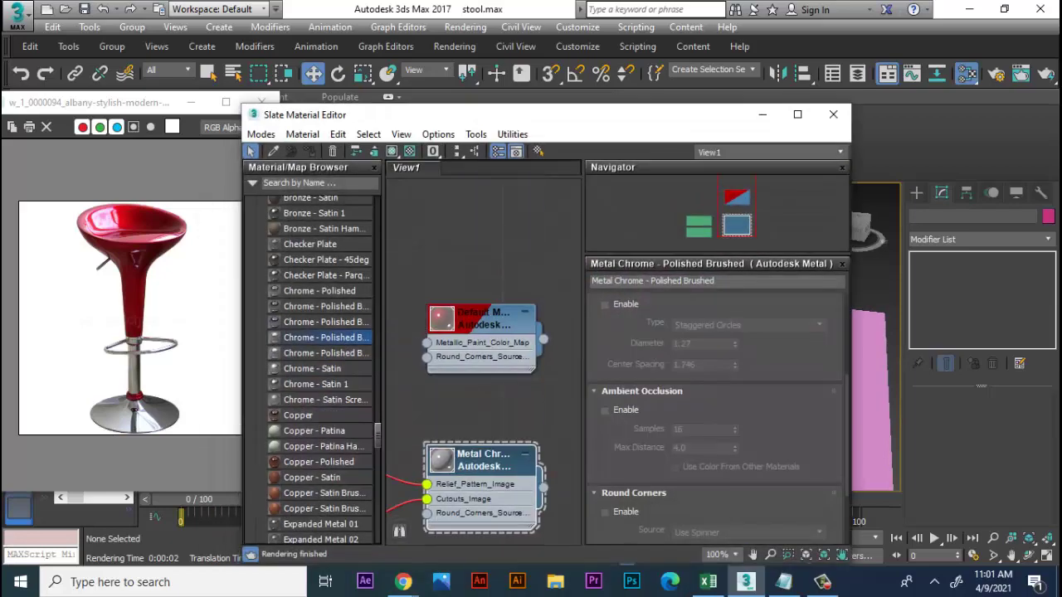
# Step: Lower the Default Metallic Paint's pearl amount to 6.803 and set its top coat to Matte
pyautogui.click(481, 318)
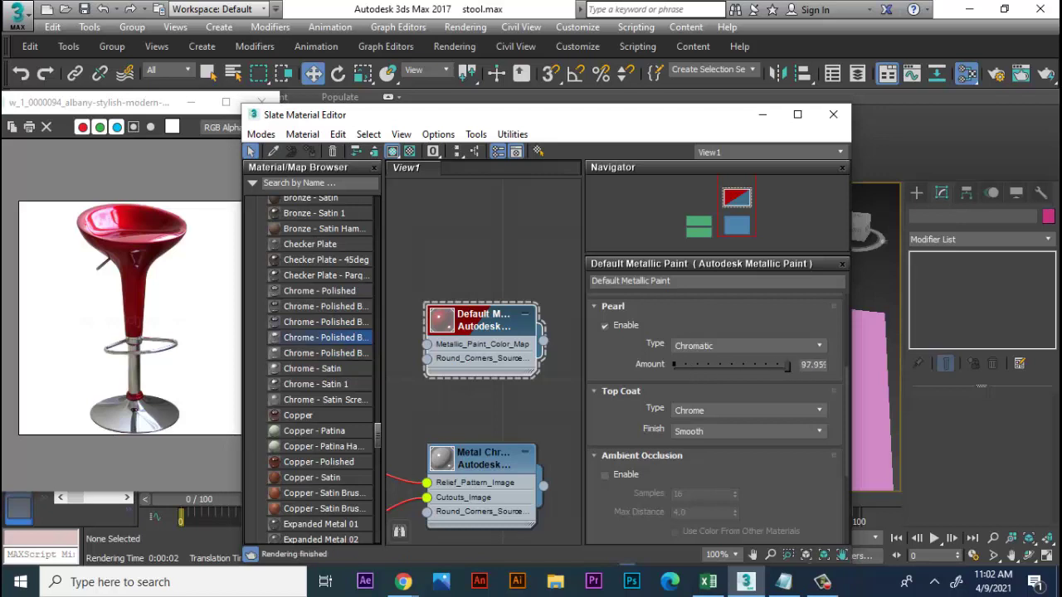
pyautogui.moveTo(787, 365); pyautogui.dragTo(681, 365)
pyautogui.click(746, 410)
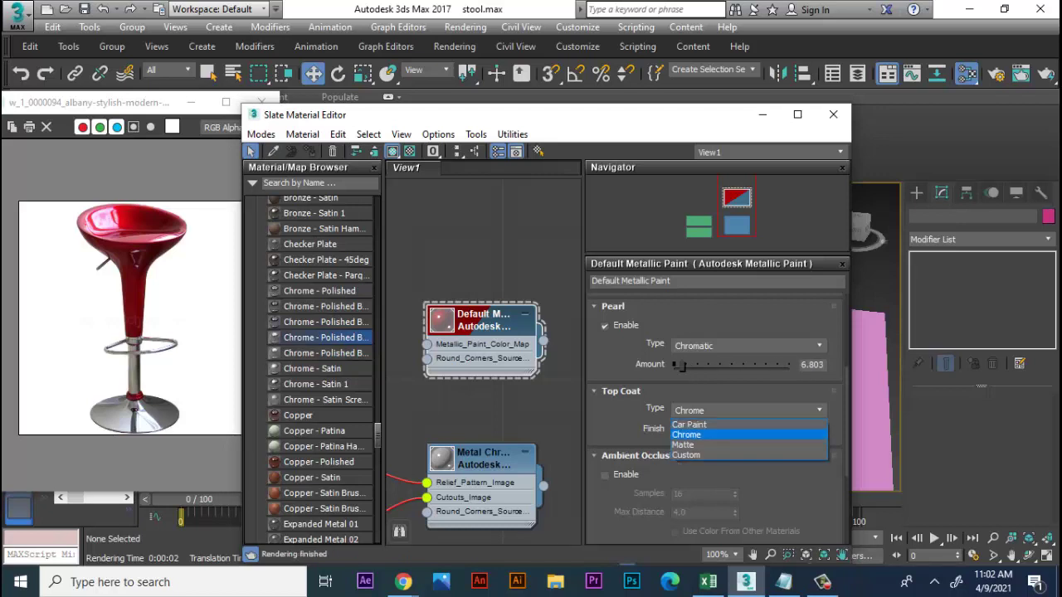
pyautogui.click(697, 445)
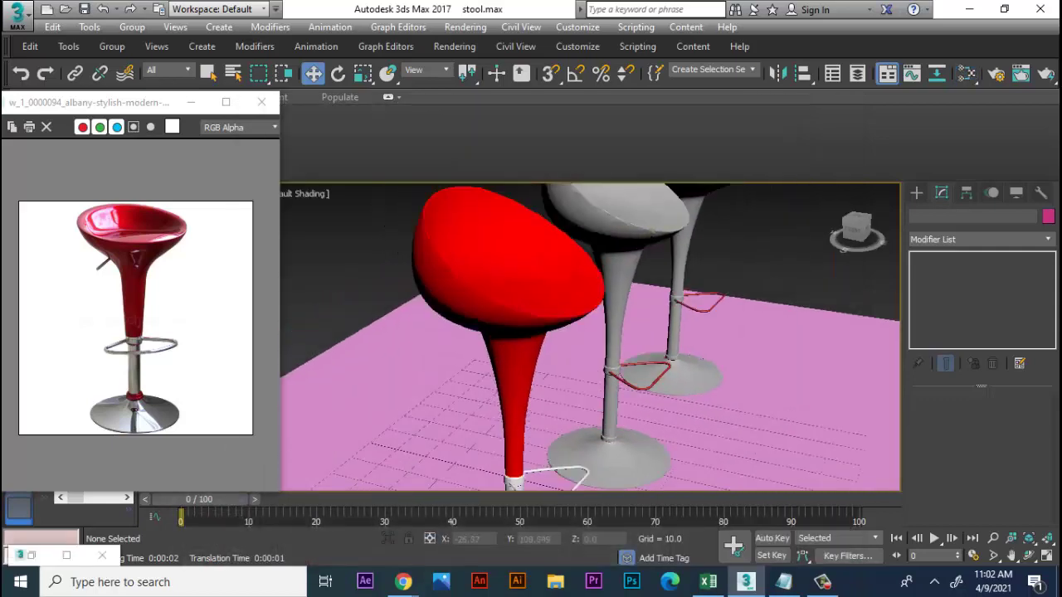
# Step: Render the scene to check the updated paint, then close the render
pyautogui.click(455, 47)
pyautogui.click(473, 65)
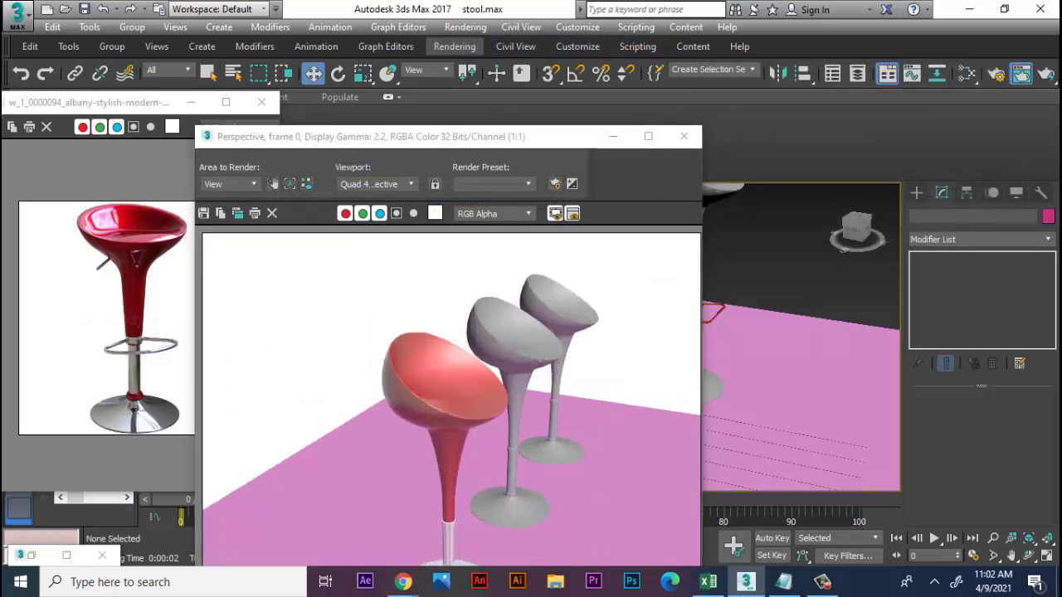
pyautogui.click(683, 136)
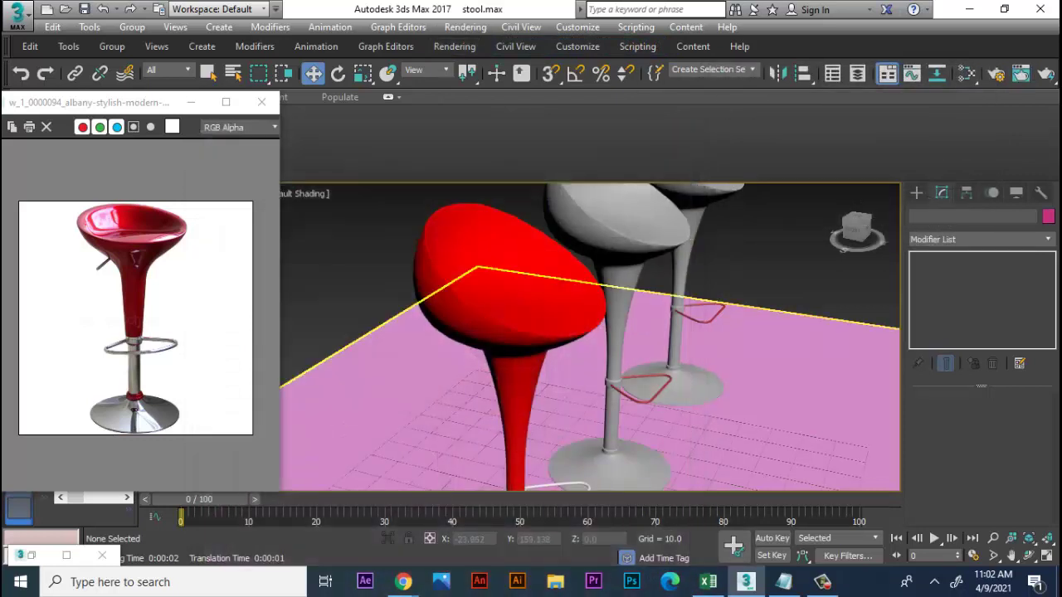
pyautogui.scroll(-5, 569, 348)
# Step: Convert all scene objects to Editable Poly
pyautogui.hotkey('ctrl', 'a')
pyautogui.rightClick(743, 255)
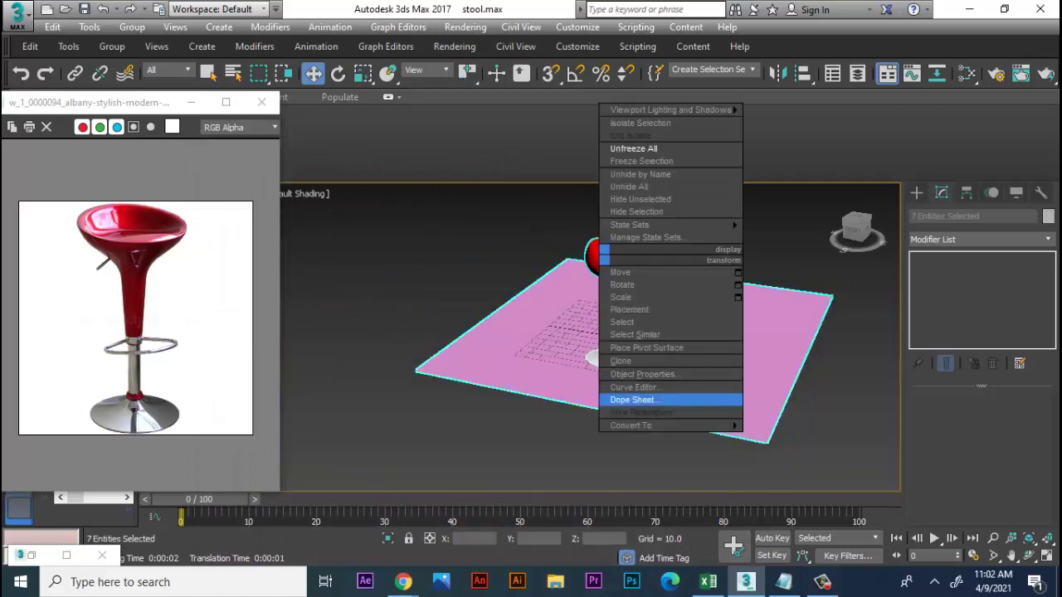
pyautogui.click(798, 438)
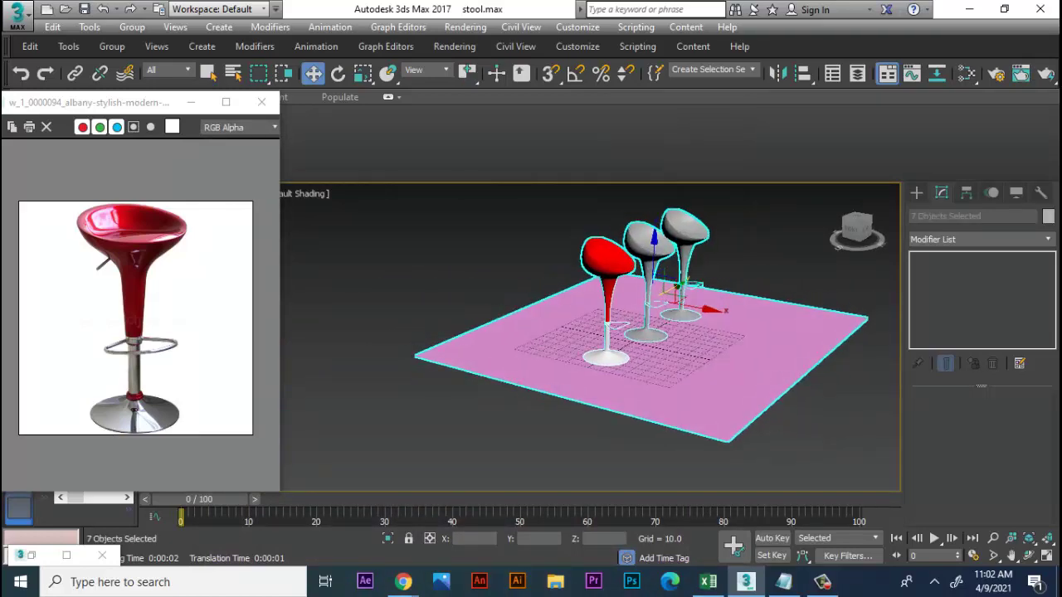
pyautogui.scroll(3, 589, 336)
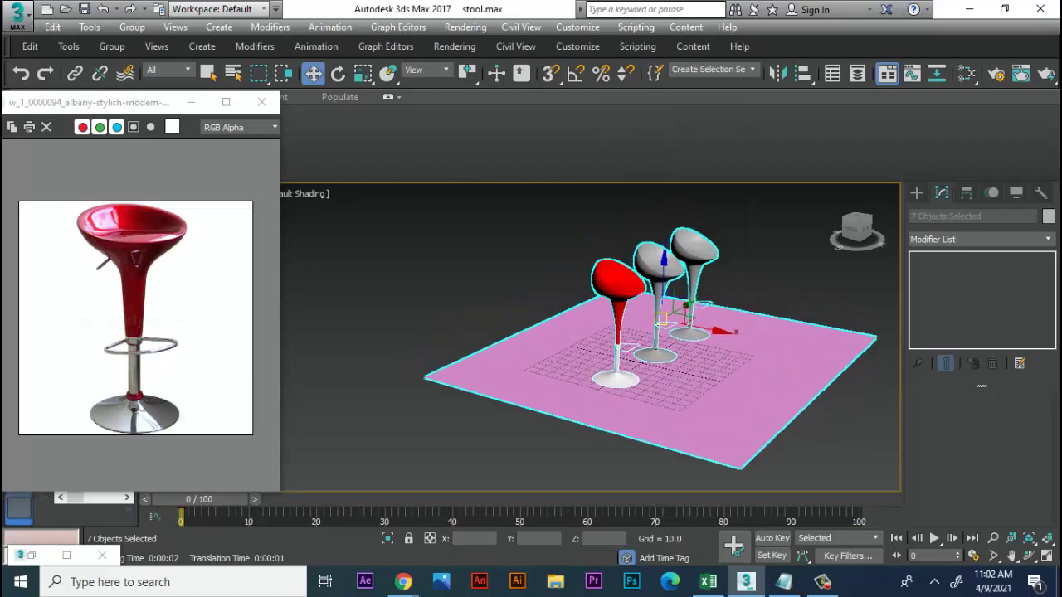
# Step: Select the red stool and show mesh edges over the shaded faces (F4)
pyautogui.keyDown('alt'); pyautogui.moveTo(589, 348); pyautogui.dragTo(589, 307, button='middle'); pyautogui.keyUp('alt')
pyautogui.scroll(2, 589, 336)
pyautogui.scroll(3, 581, 348)
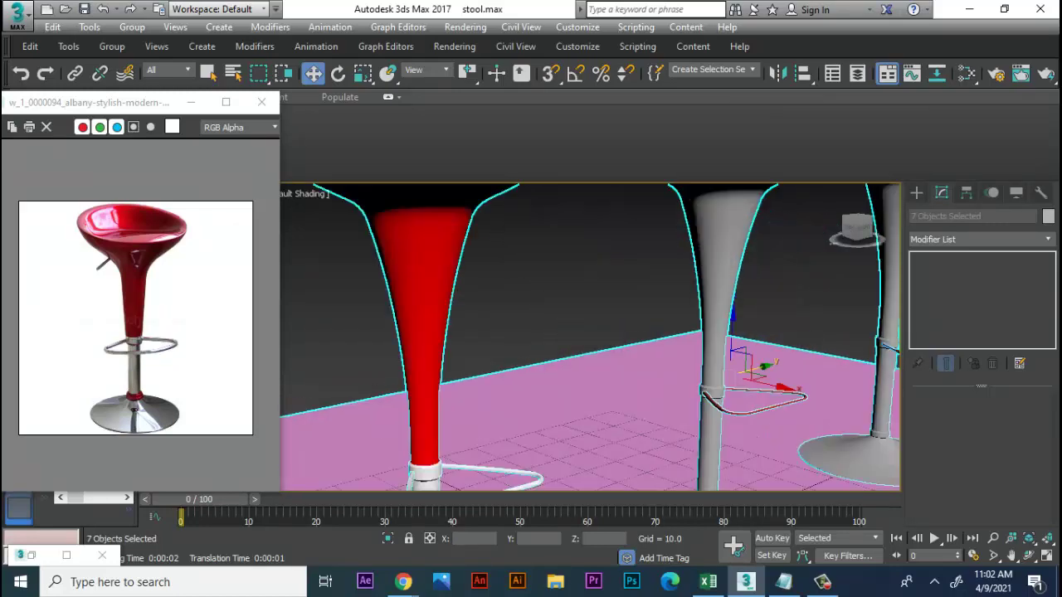
pyautogui.scroll(-3, 580, 348)
pyautogui.click(518, 225)
pyautogui.scroll(2, 531, 219)
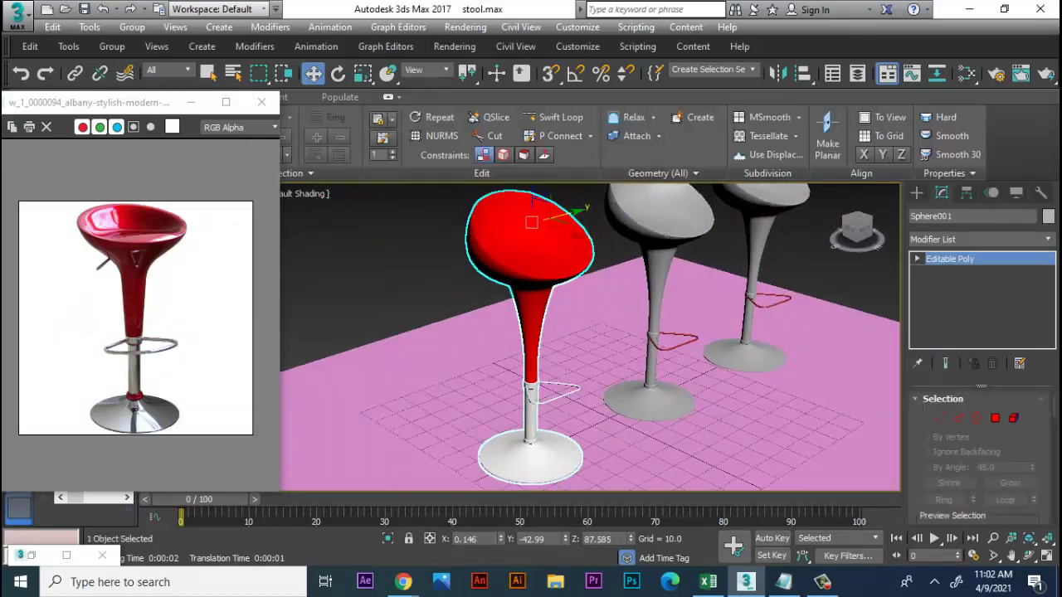
pyautogui.press('F4')
pyautogui.scroll(2, 531, 219)
pyautogui.moveTo(530, 219)
pyautogui.keyDown('alt'); pyautogui.mouseDown(button='middle')
pyautogui.moveTo(506, 233)
pyautogui.moveTo(522, 224)
pyautogui.mouseUp(button='middle'); pyautogui.keyUp('alt')
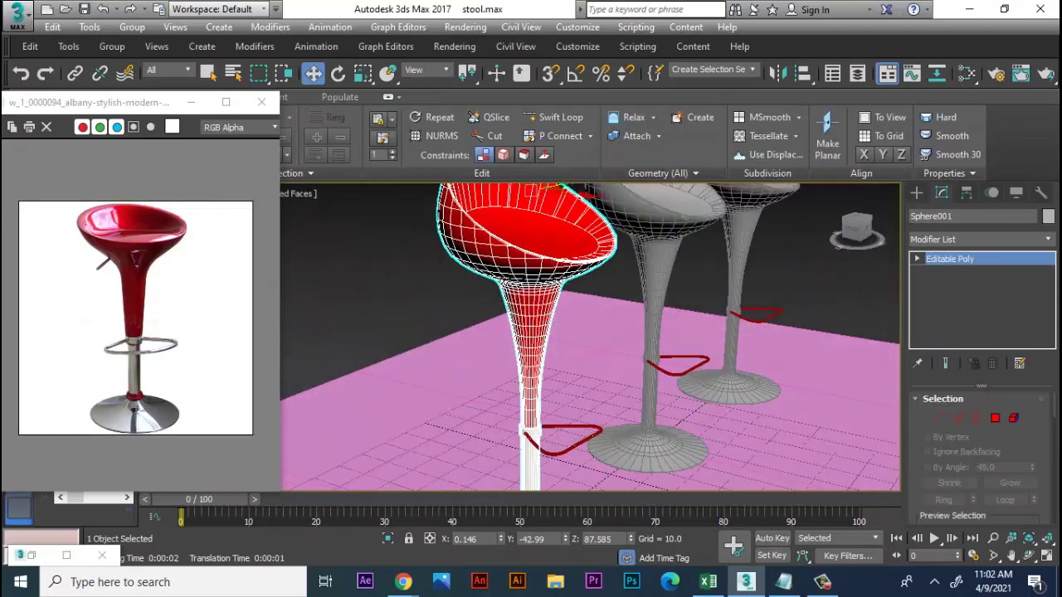
# Step: In the Material Editor, lower the Metallic Paint colour's saturation toward pink
pyautogui.press('m')
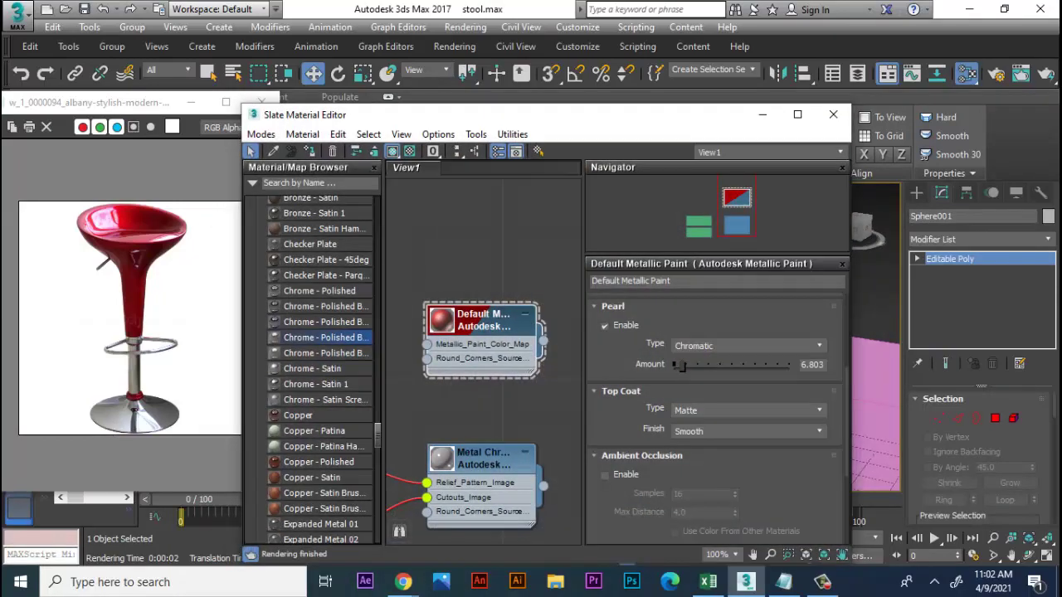
pyautogui.scroll(4, 715, 398)
pyautogui.click(748, 339)
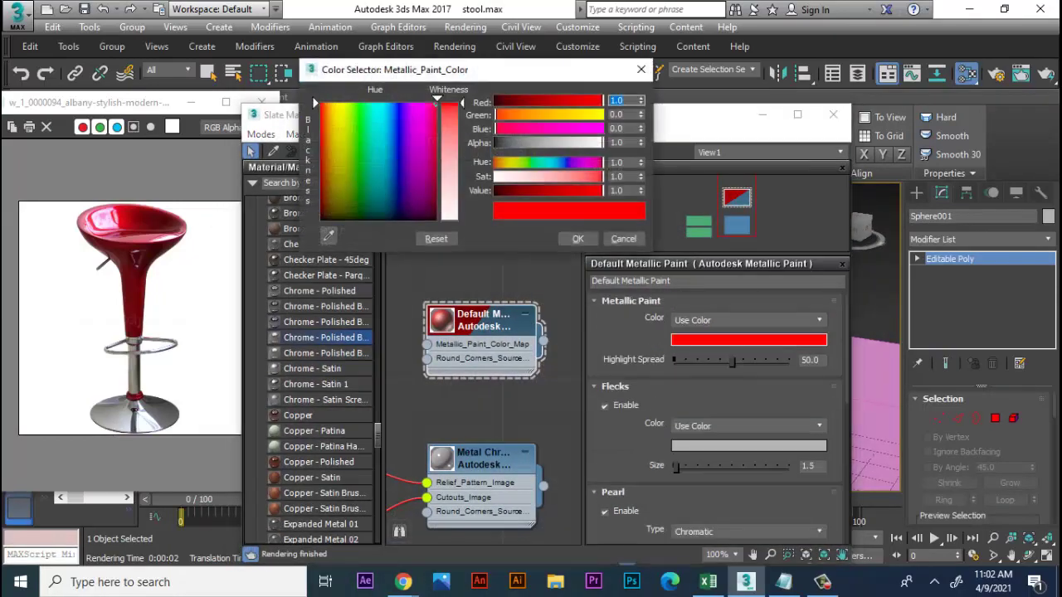
pyautogui.moveTo(603, 177); pyautogui.dragTo(578, 177)
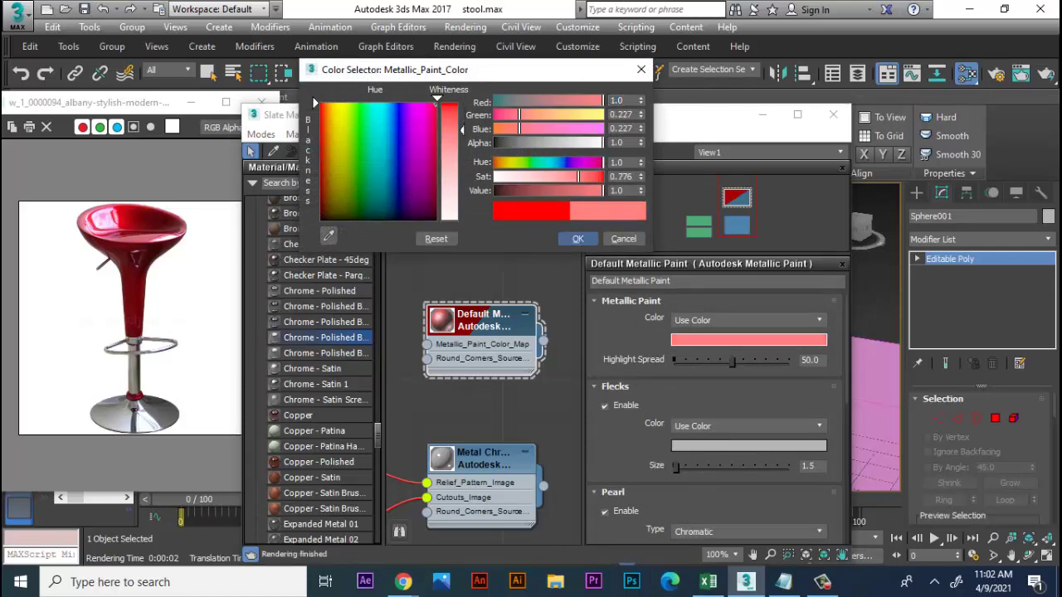
pyautogui.click(578, 239)
pyautogui.moveTo(646, 114)
pyautogui.mouseDown()
pyautogui.moveTo(249, 179)
pyautogui.moveTo(249, 231)
pyautogui.moveTo(662, 177)
pyautogui.mouseUp()
pyautogui.click(838, 282)
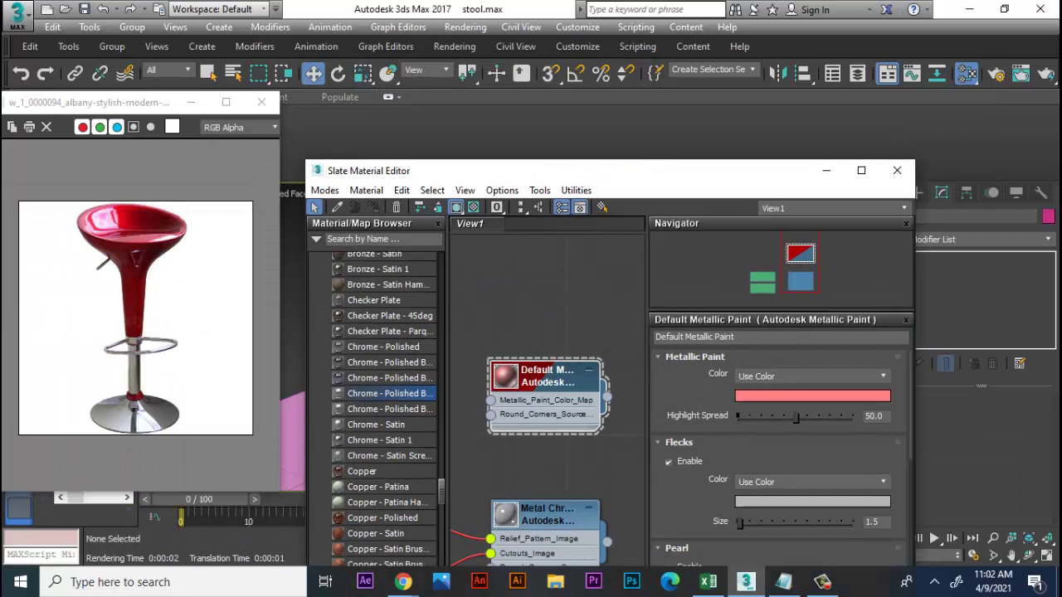
# Step: Darken the Metallic Paint colour to a deep red (Red 0.243) and close the editor
pyautogui.click(812, 395)
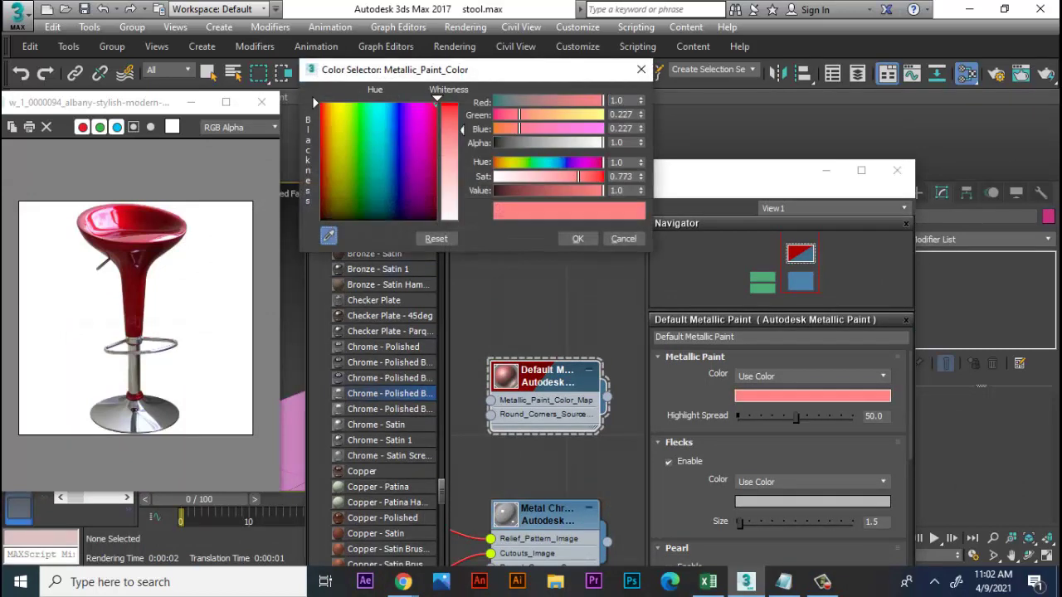
pyautogui.moveTo(431, 166)
pyautogui.mouseDown()
pyautogui.moveTo(434, 208)
pyautogui.moveTo(435, 193)
pyautogui.mouseUp()
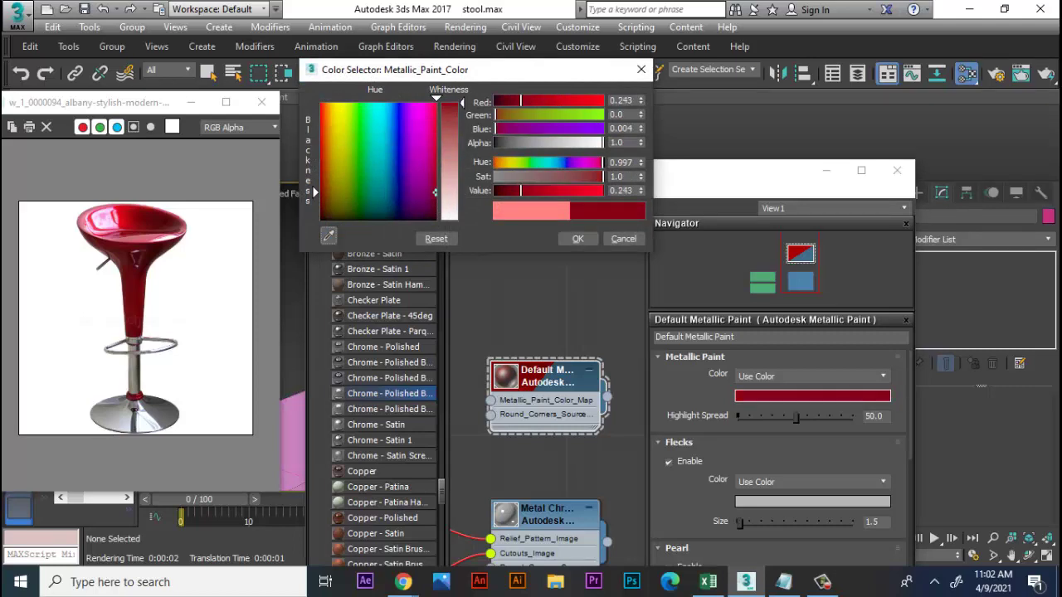
pyautogui.click(577, 238)
pyautogui.click(896, 170)
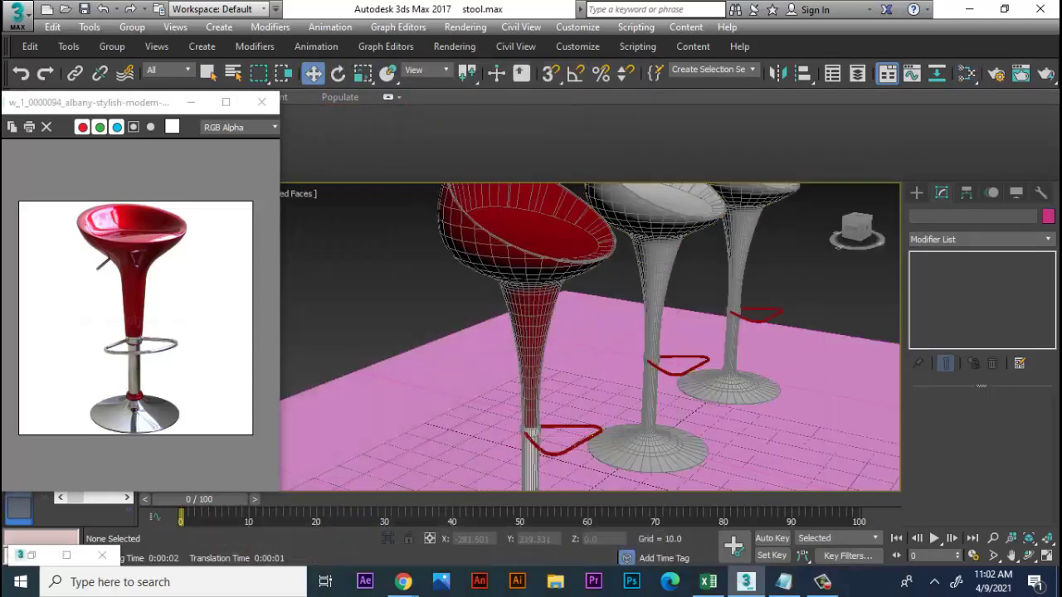
# Step: Select the red stool, toggle the edge overlay with F4, and render the scene
pyautogui.click(523, 240)
pyautogui.press('F4')
pyautogui.press('F4')
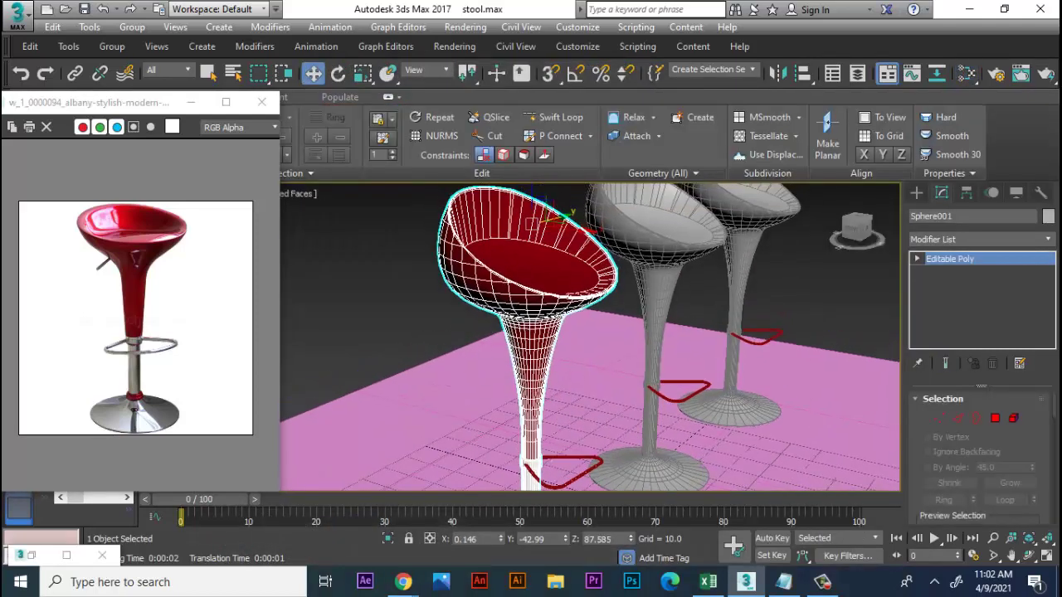
pyautogui.click(466, 26)
pyautogui.click(473, 43)
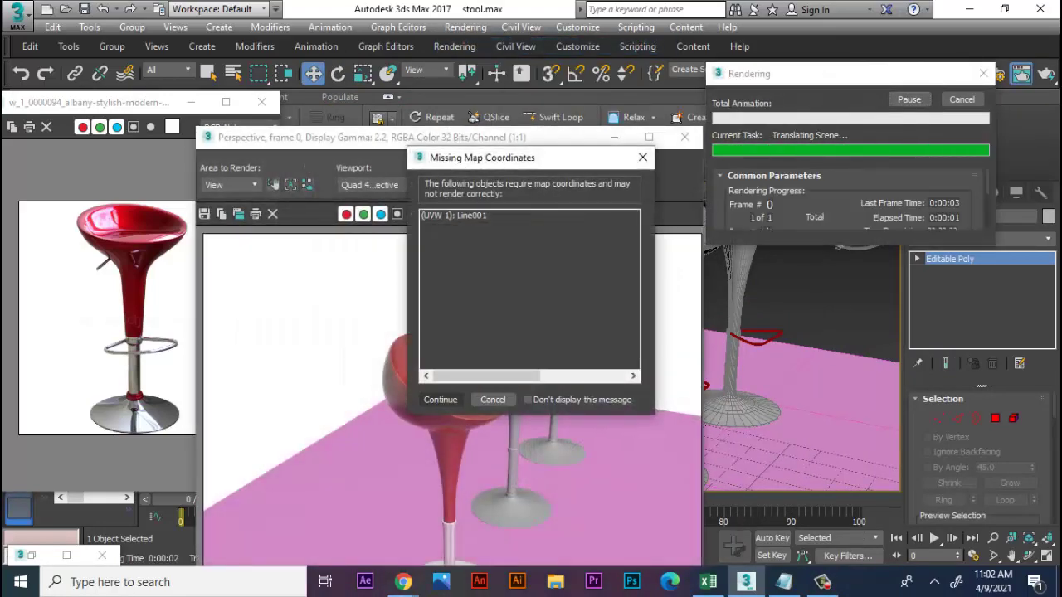
# Step: Dismiss the Missing Map Coordinates warning and orbit and zoom around the three stools' bases
pyautogui.click(440, 399)
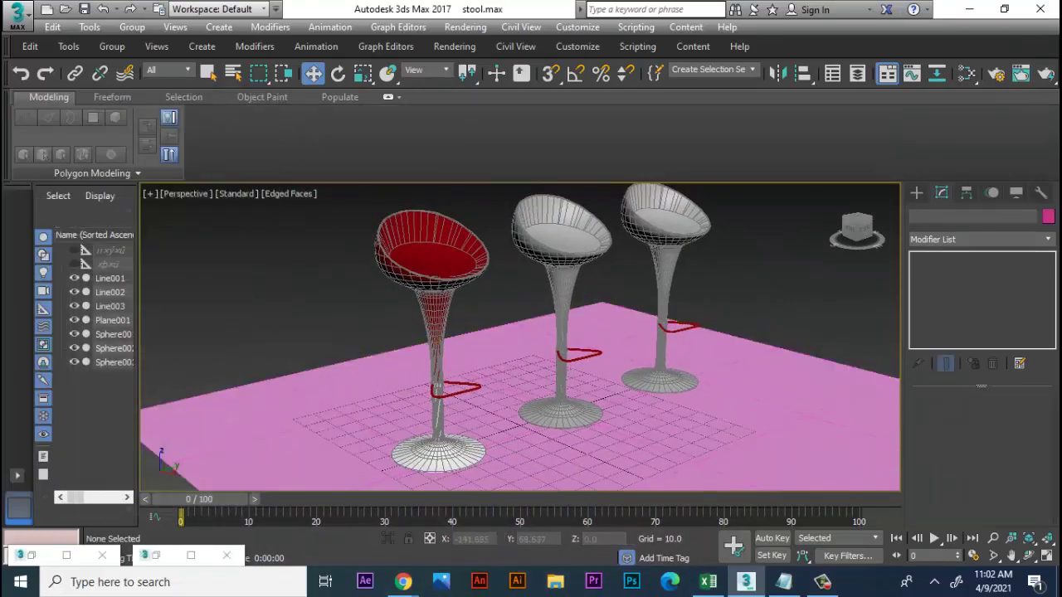
pyautogui.keyDown('alt'); pyautogui.moveTo(514, 349); pyautogui.dragTo(465, 348, button='middle'); pyautogui.keyUp('alt')
pyautogui.keyDown('alt'); pyautogui.moveTo(530, 348); pyautogui.dragTo(464, 348, button='middle'); pyautogui.keyUp('alt')
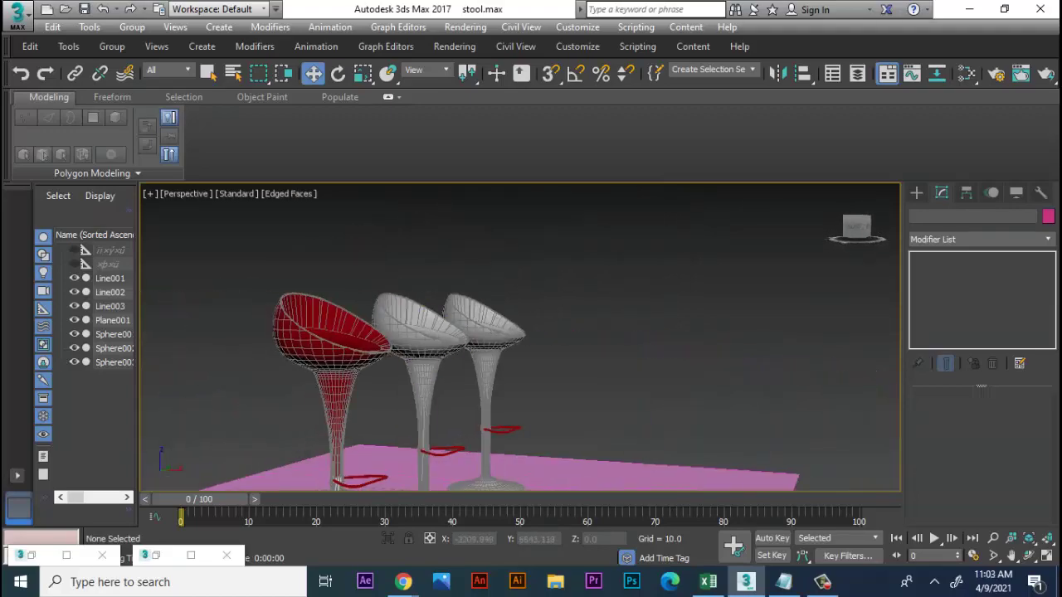
pyautogui.keyDown('alt'); pyautogui.moveTo(531, 348); pyautogui.dragTo(498, 349, button='middle'); pyautogui.keyUp('alt')
pyautogui.scroll(5, 531, 348)
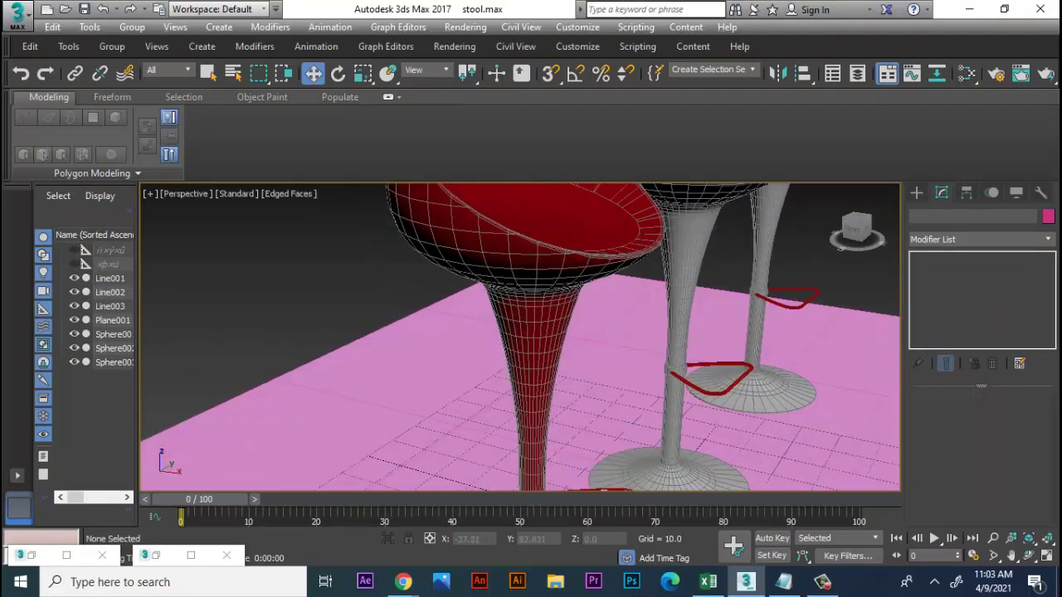
pyautogui.scroll(-5, 531, 348)
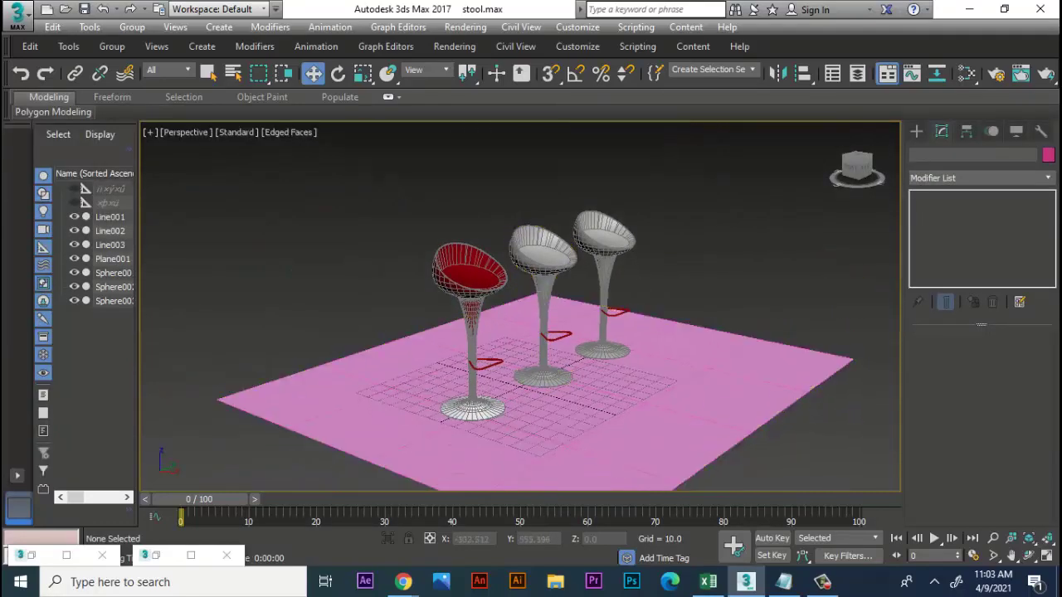
pyautogui.scroll(3, 510, 357)
pyautogui.scroll(2, 510, 356)
pyautogui.scroll(2, 510, 356)
pyautogui.scroll(1, 510, 357)
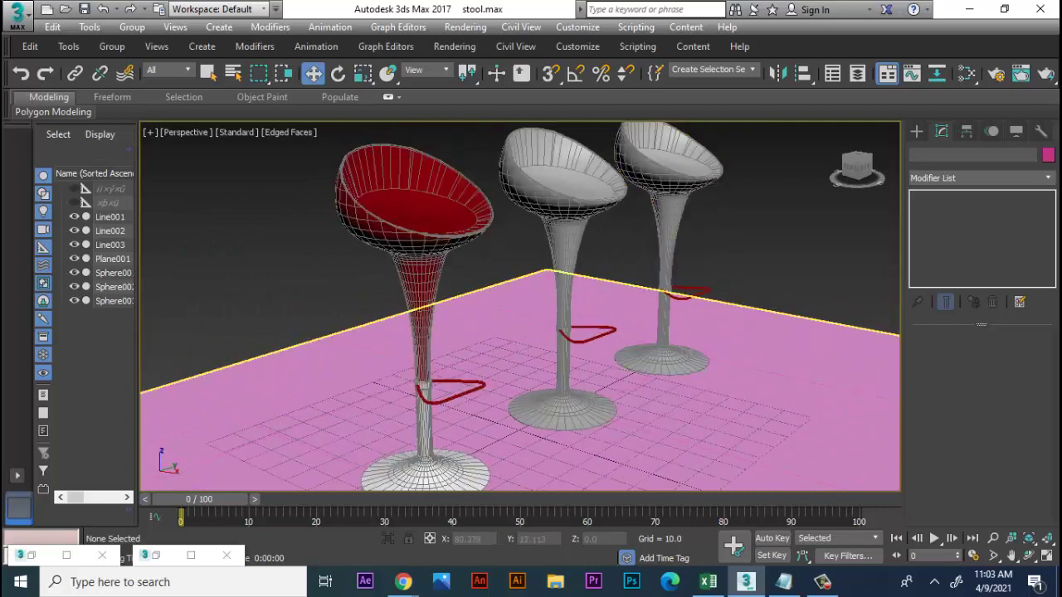
# Step: Briefly show the closing note in Notepad, then minimize it
pyautogui.click(784, 582)
pyautogui.click(455, 178)
pyautogui.write('thanks for watching')
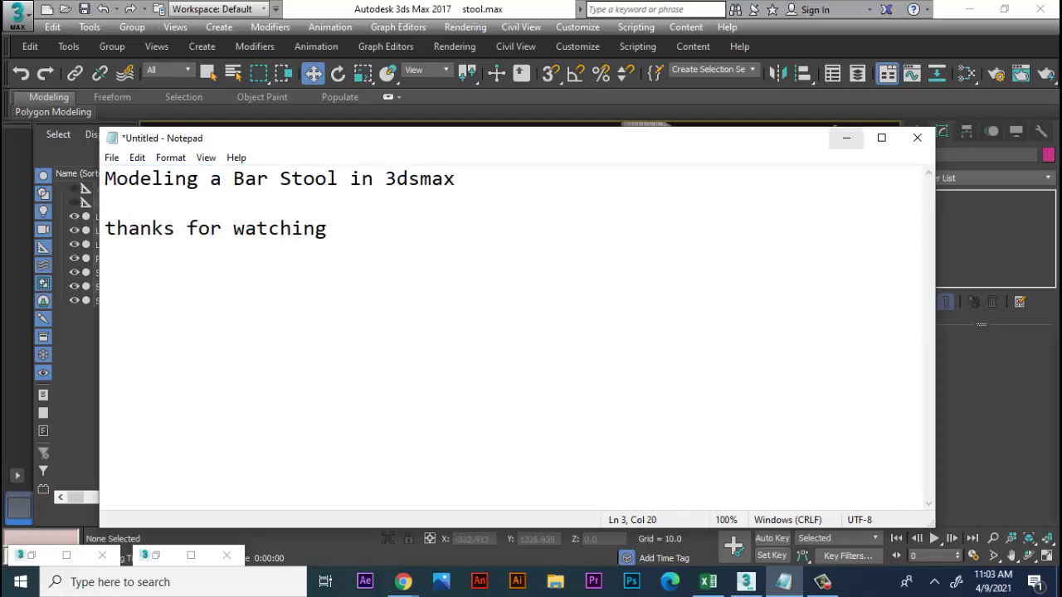
pyautogui.click(846, 138)
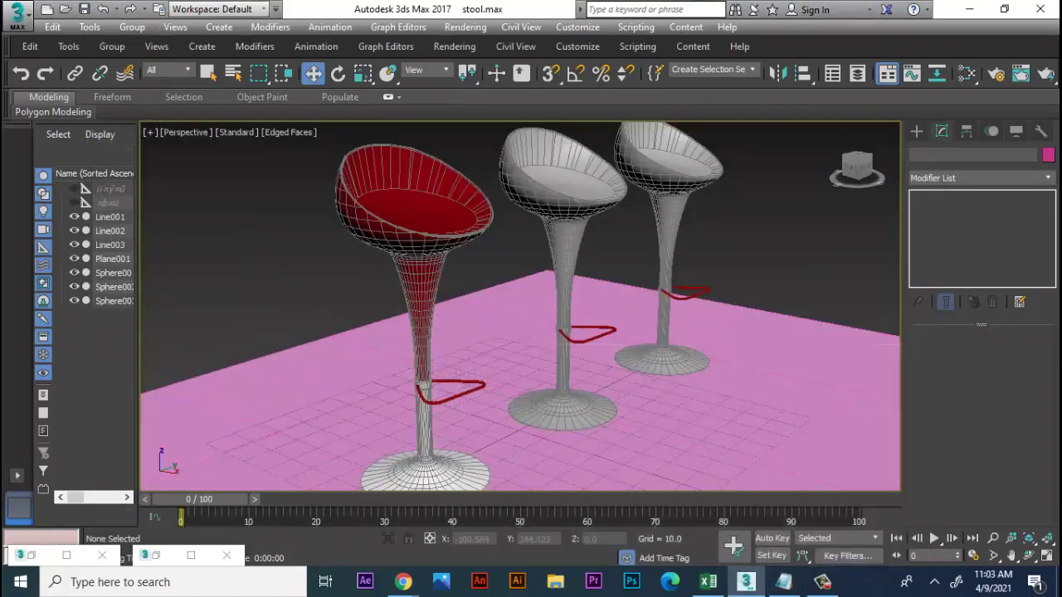